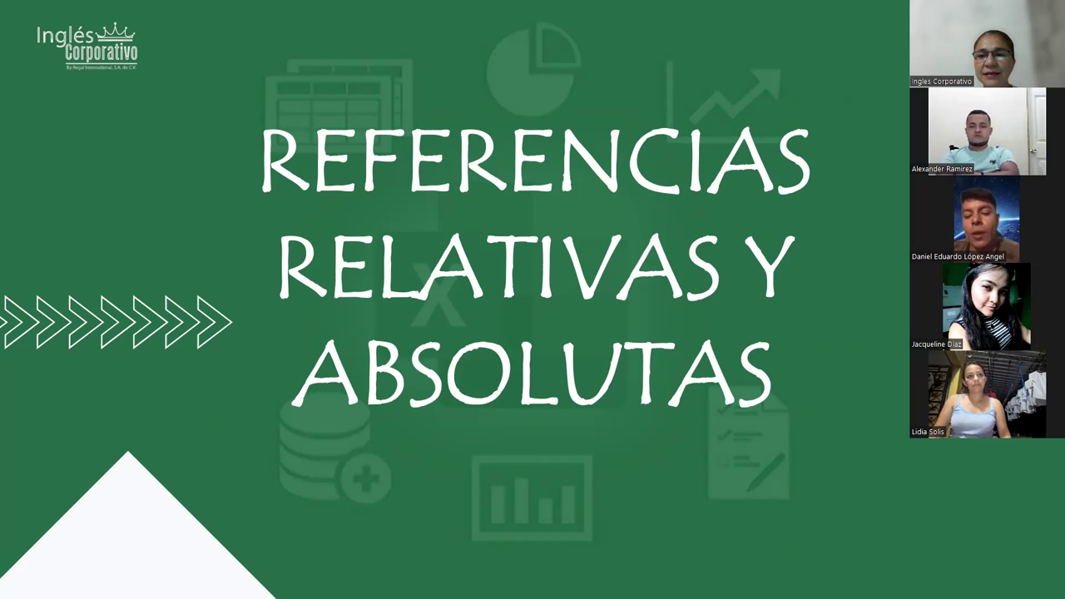
# - Advance past the 'REFERENCIAS RELATIVAS Y ABSOLUTAS' title slide to the relative-references slide
pyautogui.click(963, 85)
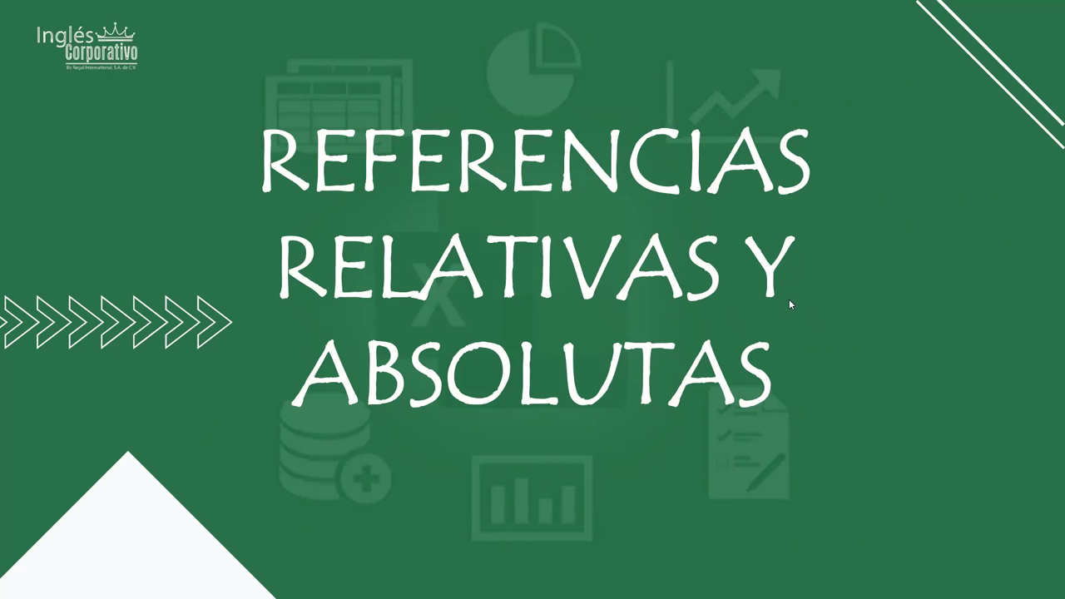
pyautogui.click(790, 304)
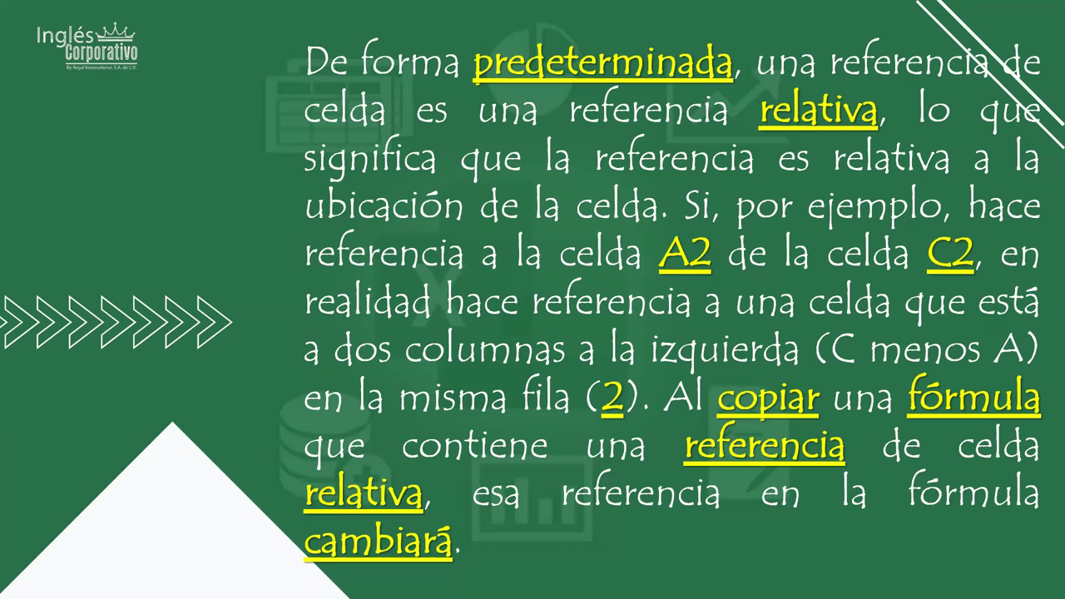
# - Advance to the slide showing =B4*C4 becoming =B5*C5 while =$B$4*$C$4 stays fixed
pyautogui.click(369, 241)
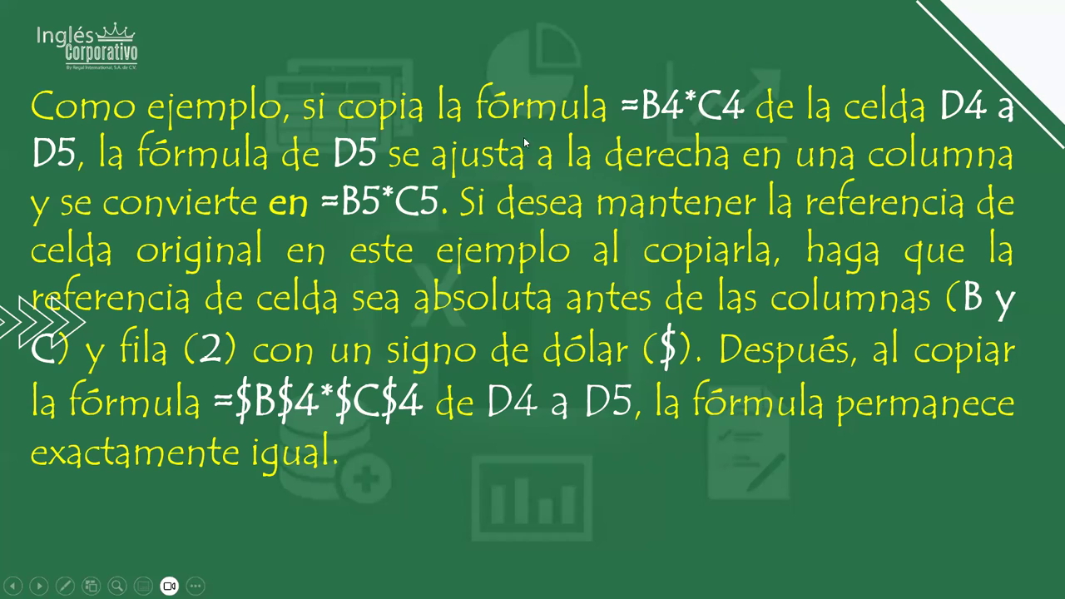
# - Advance to the Producto table example where D5 holds =B5*C5
pyautogui.click(571, 319)
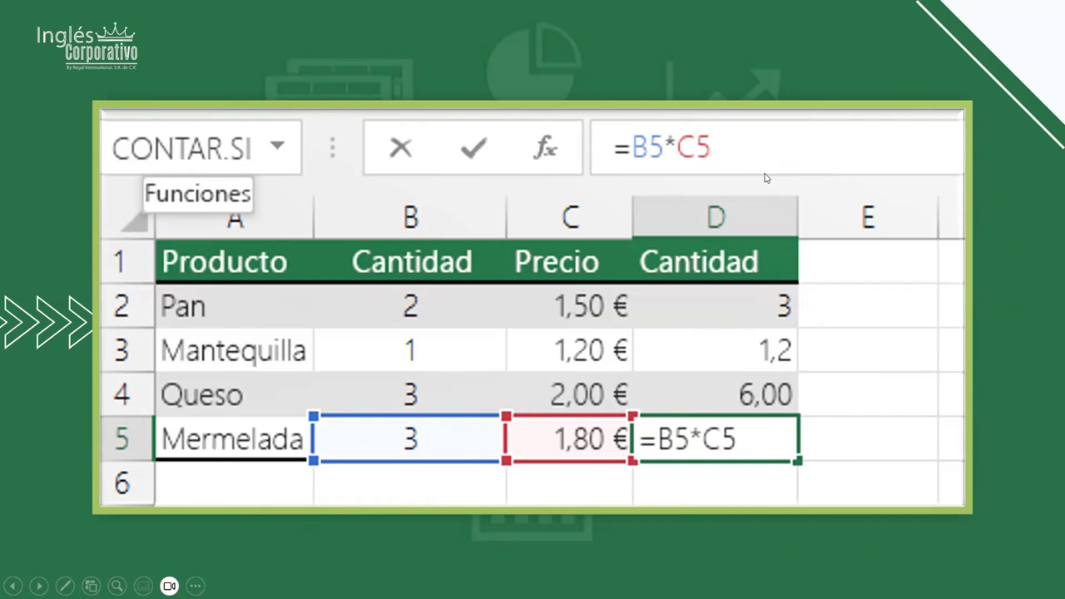
# - Advance to the mixed-references slide featuring $B4 and C$4
pyautogui.click(765, 164)
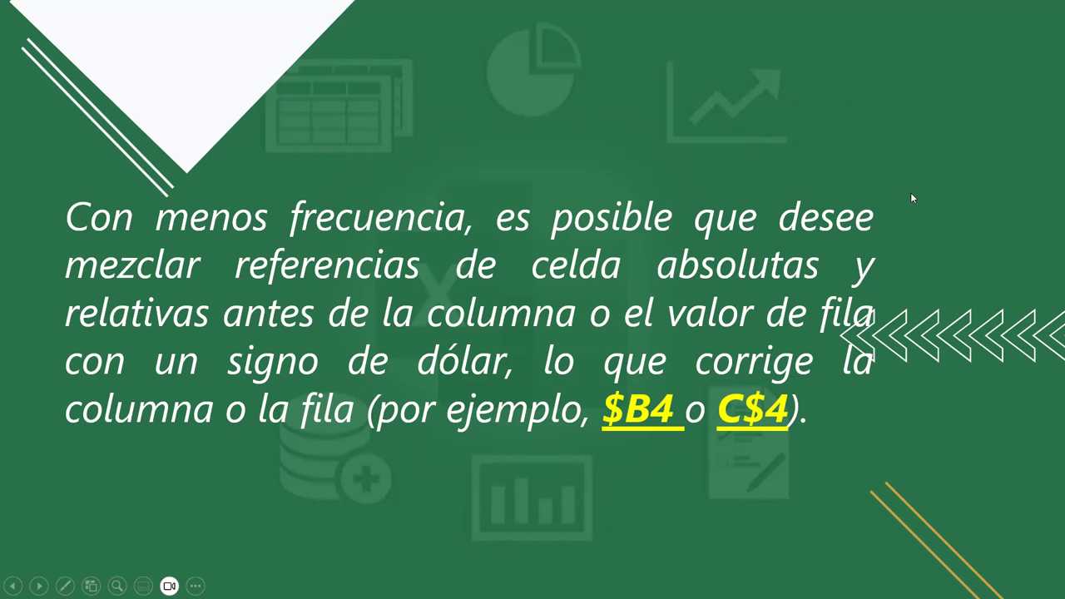
# - Reveal the three steps for changing a cell's reference type, including F4
pyautogui.click(897, 211)
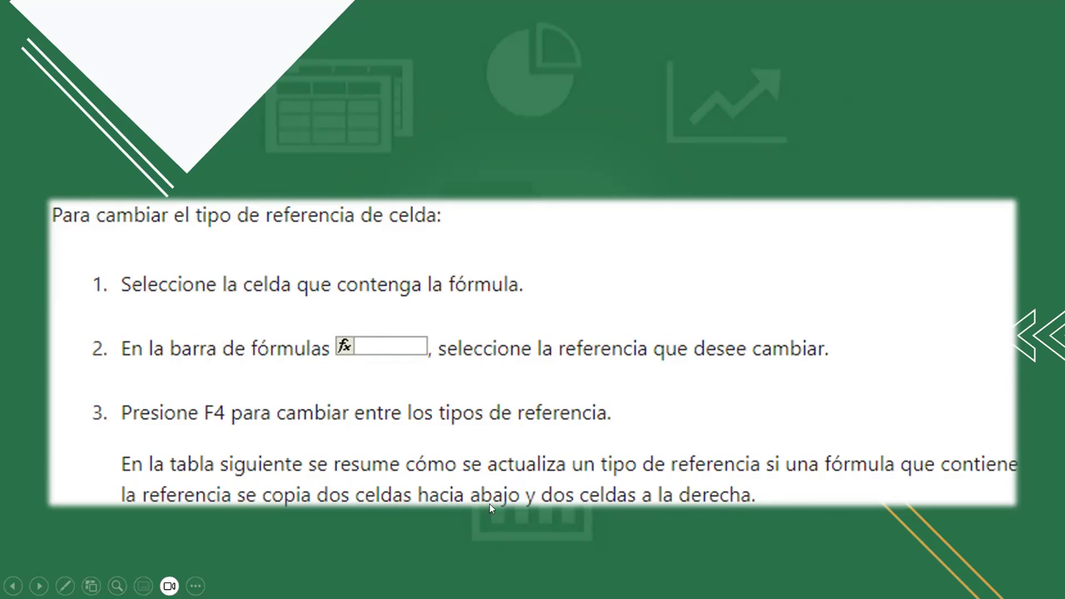
# - Advance through the reference-copying table slide to the 'Hoja de práctica' slide
pyautogui.click(755, 393)
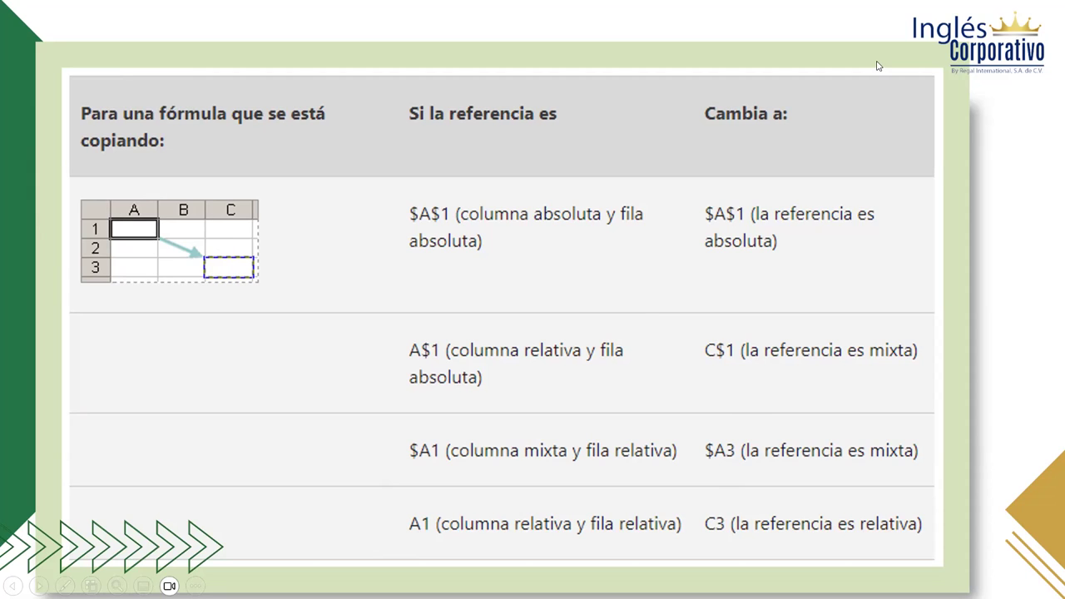
pyautogui.click(859, 420)
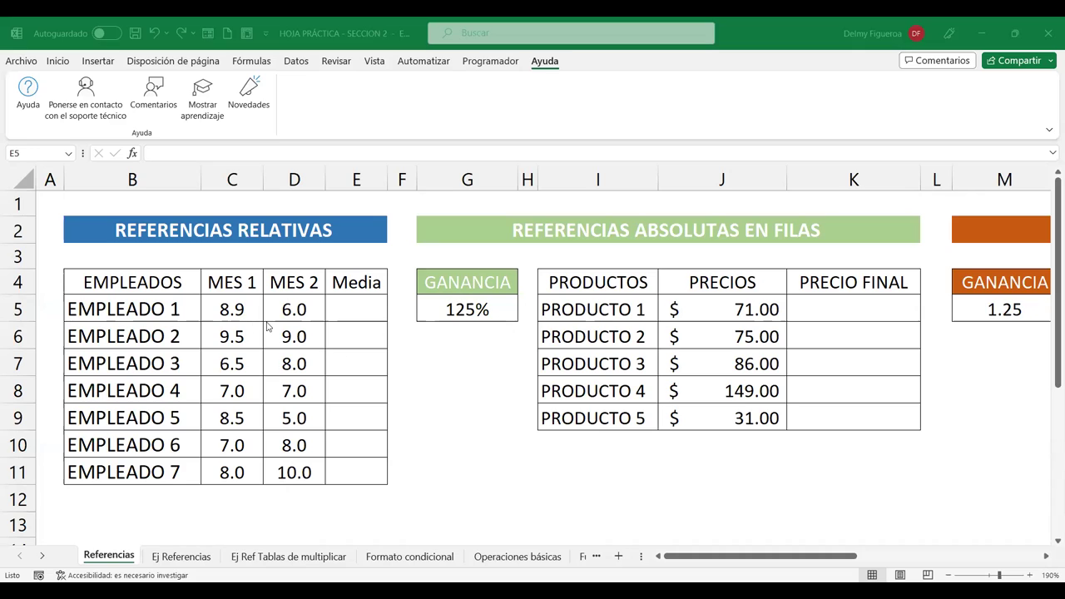
# - Enter =PROMEDIO(C5:D5) in E5 via AutoSum's Promedio, showing 7.5 for Empleado 1
pyautogui.click(368, 309)
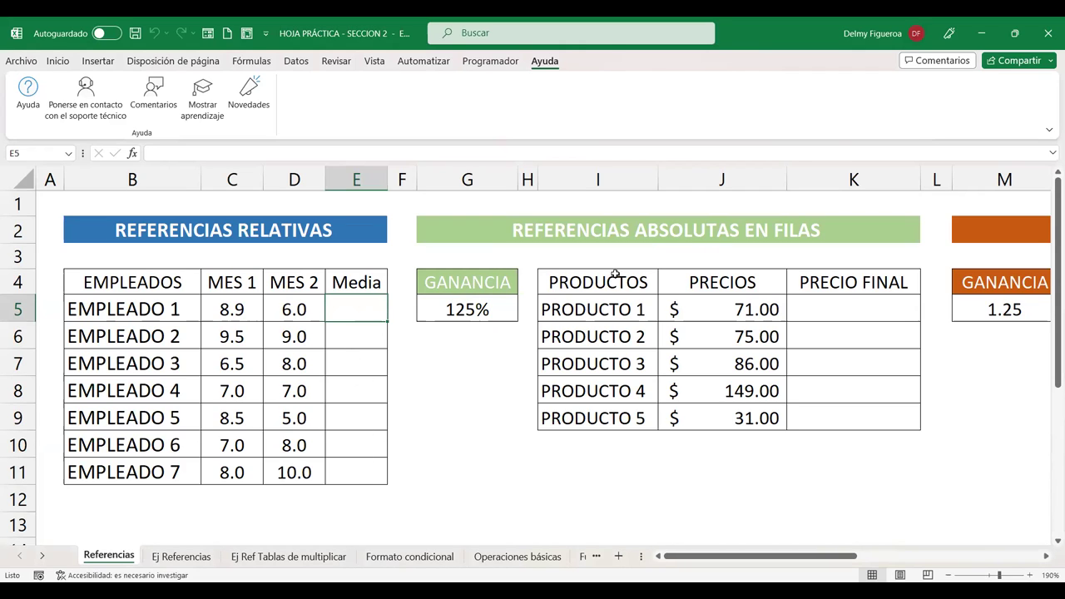
pyautogui.click(58, 60)
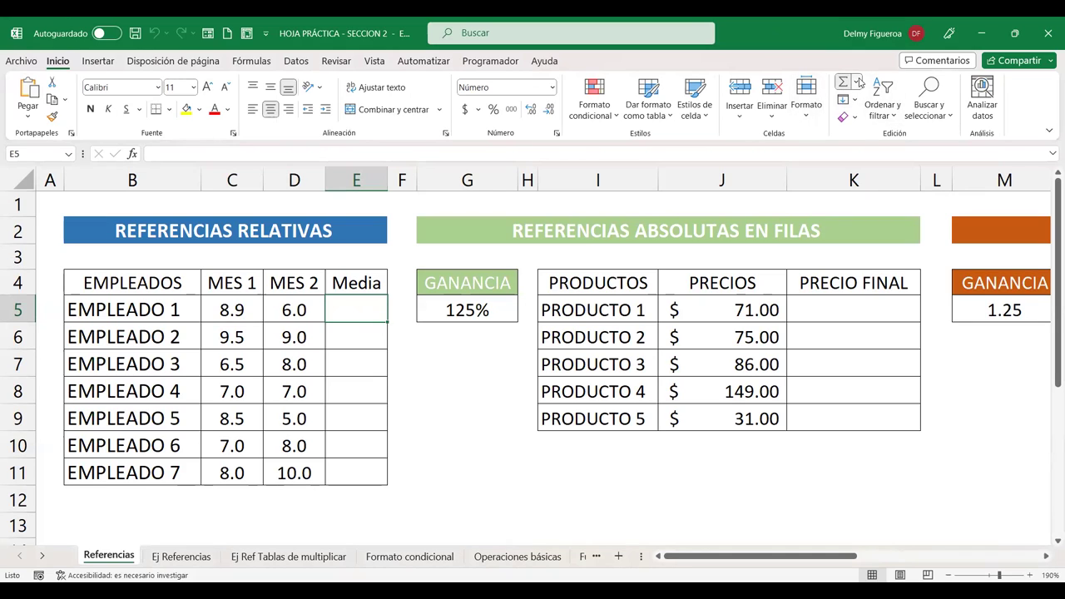
pyautogui.click(859, 81)
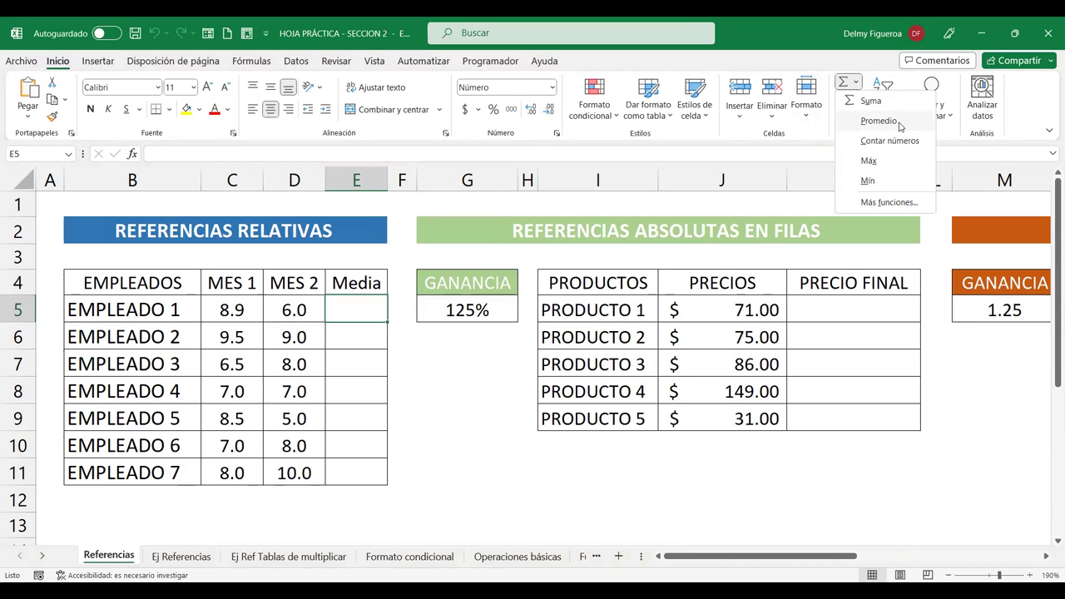
pyautogui.click(897, 123)
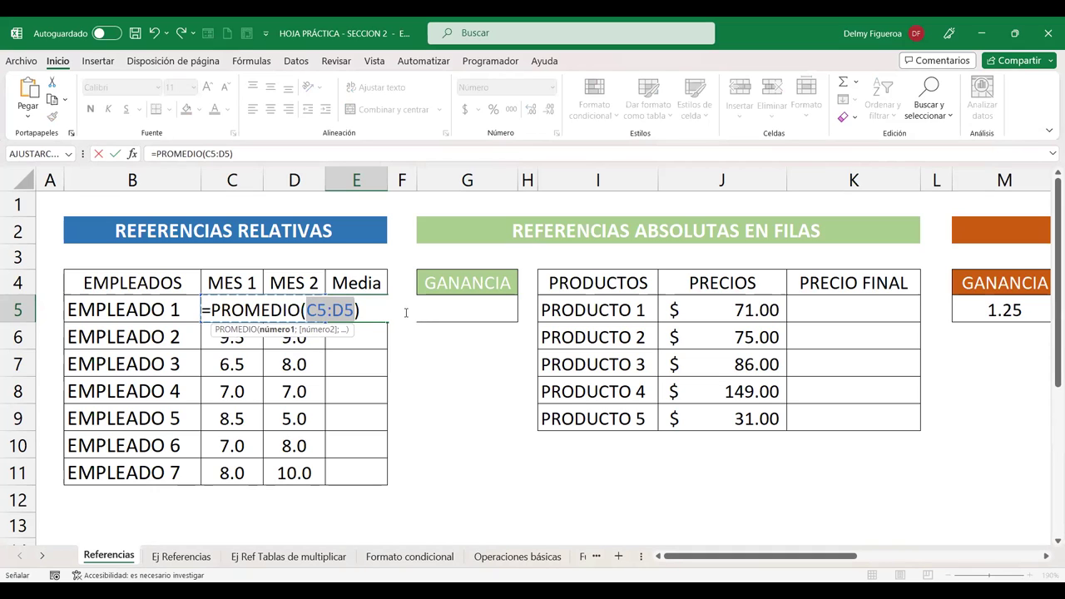
pyautogui.press('Return')
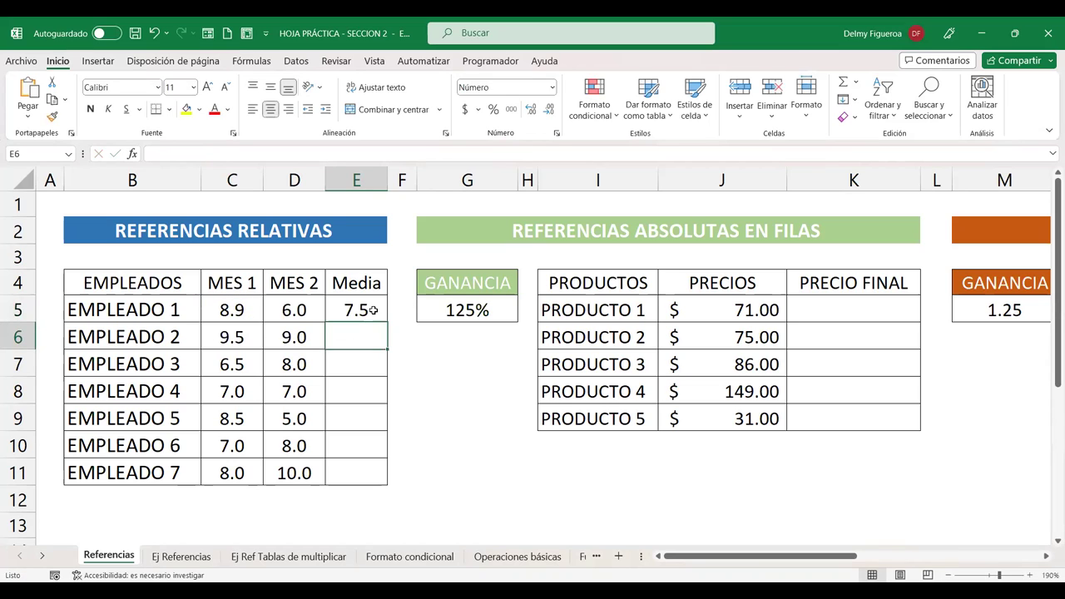
# - Copy E5's average into E6 and compare the two formulas' shifted references
pyautogui.click(374, 310)
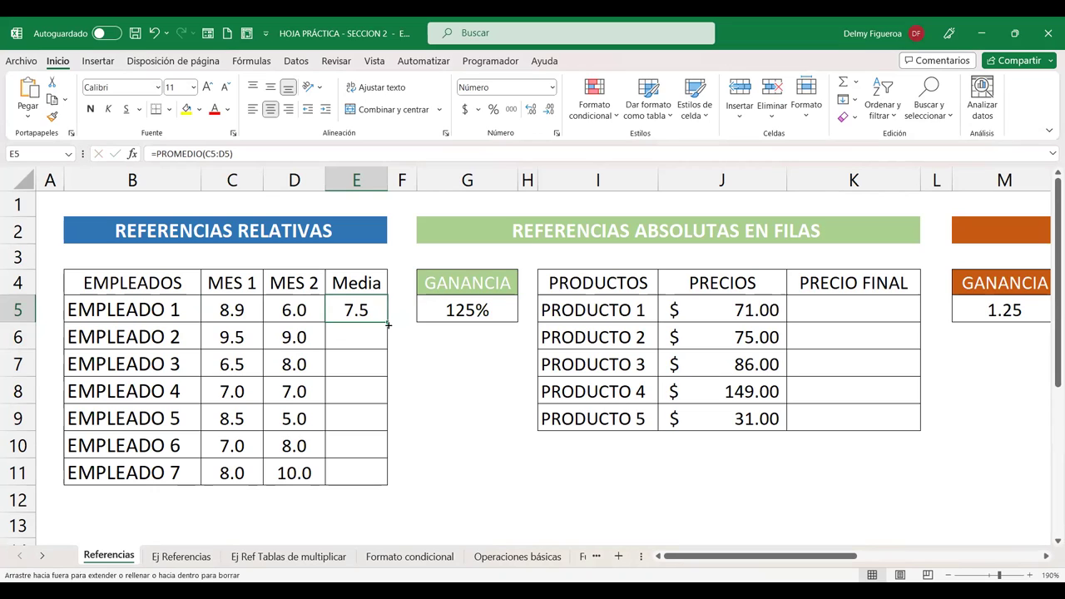
pyautogui.moveTo(388, 323); pyautogui.dragTo(388, 346)
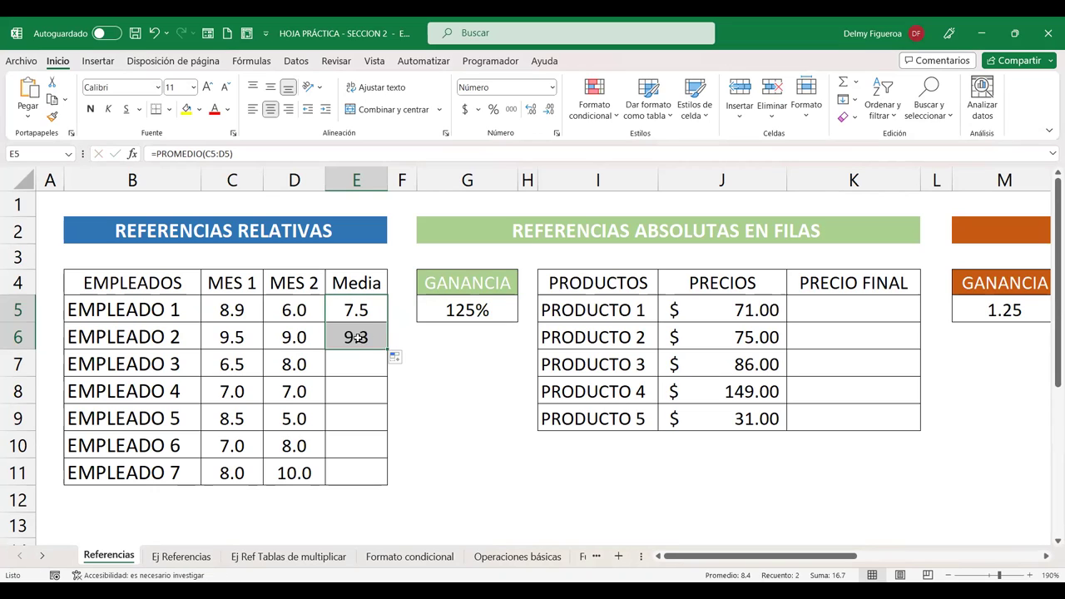
pyautogui.click(359, 337)
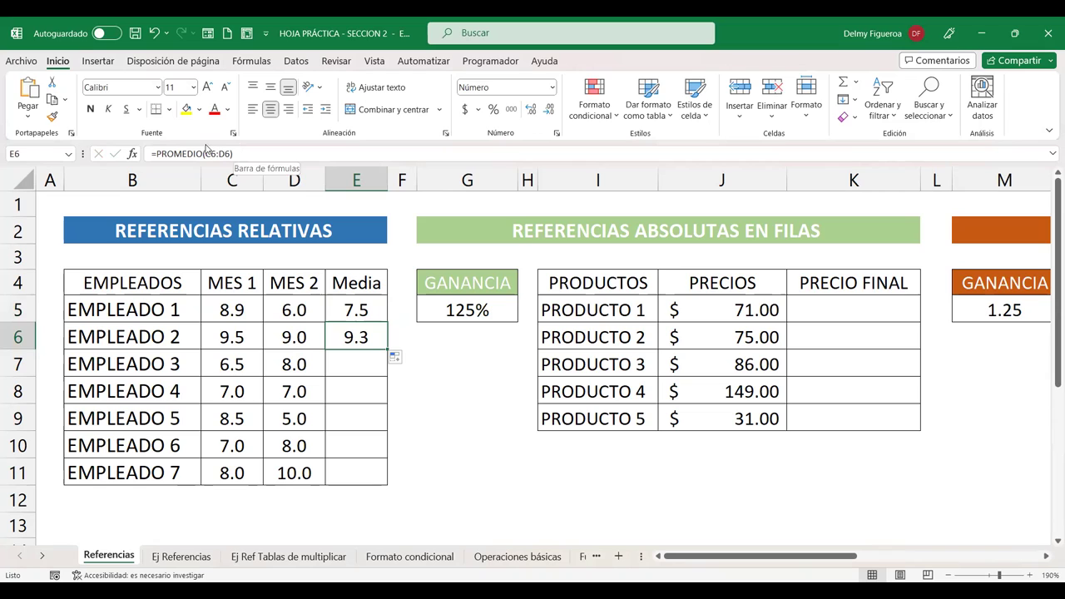
pyautogui.click(359, 306)
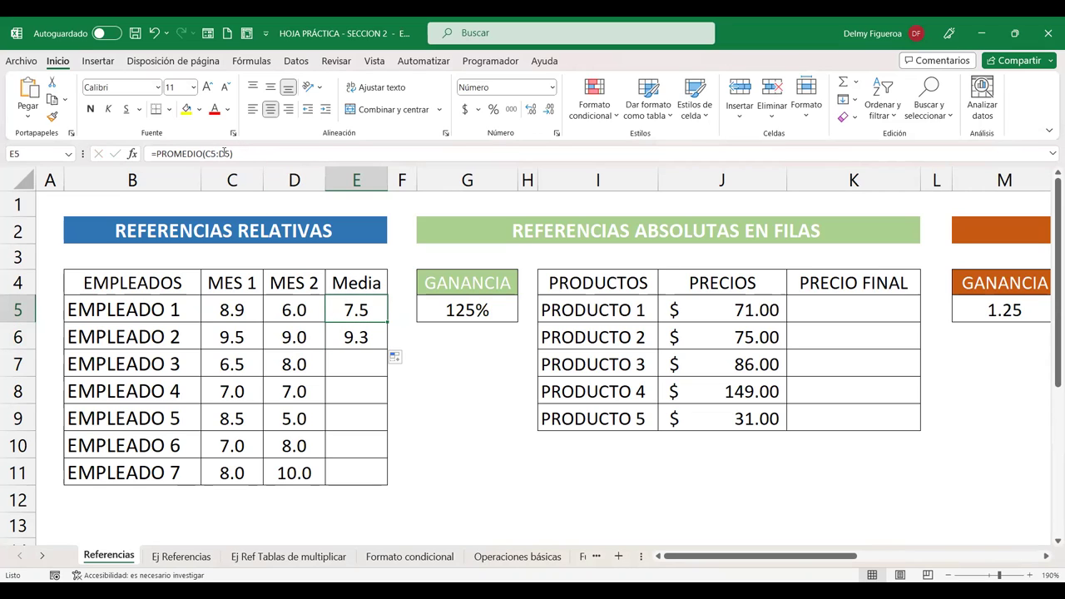
pyautogui.click(365, 335)
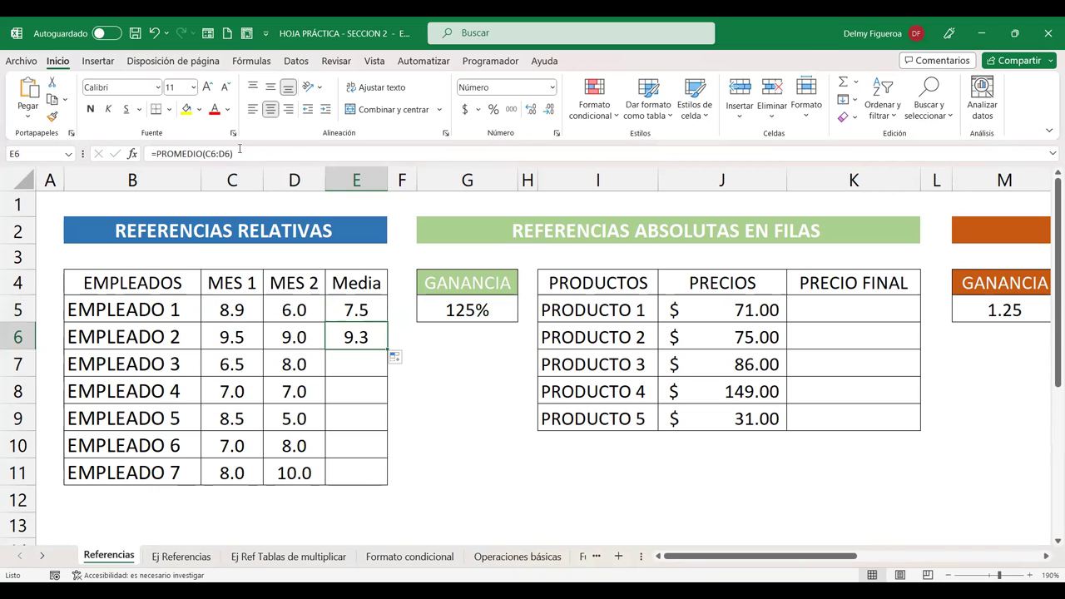
# - Fill the average formula down to E11 and inspect E9's =PROMEDIO(C9:D9)
pyautogui.moveTo(387, 349); pyautogui.dragTo(377, 371)
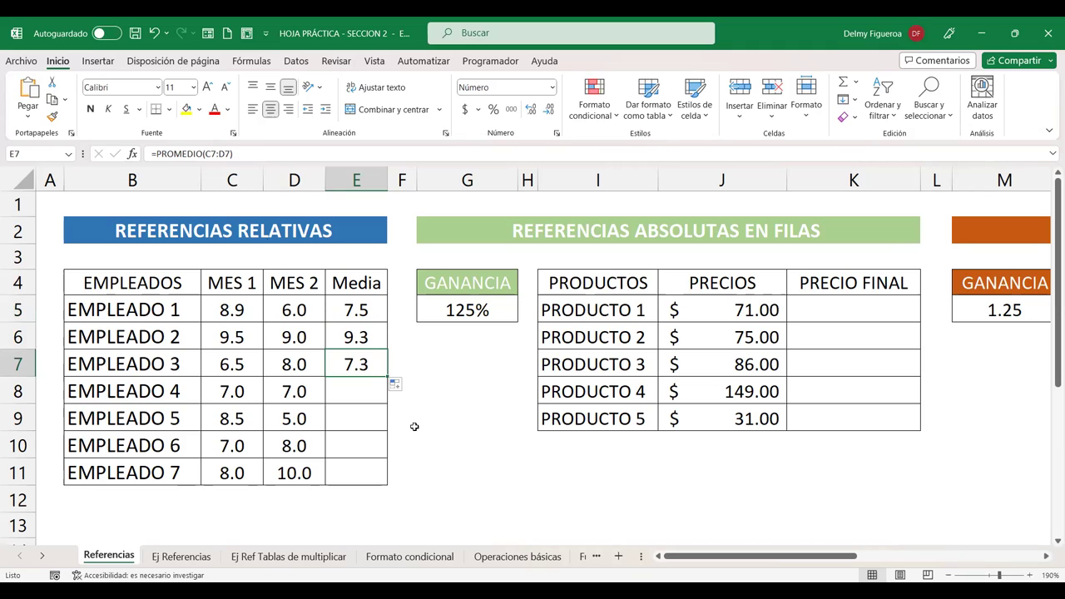
pyautogui.moveTo(388, 371); pyautogui.dragTo(352, 392)
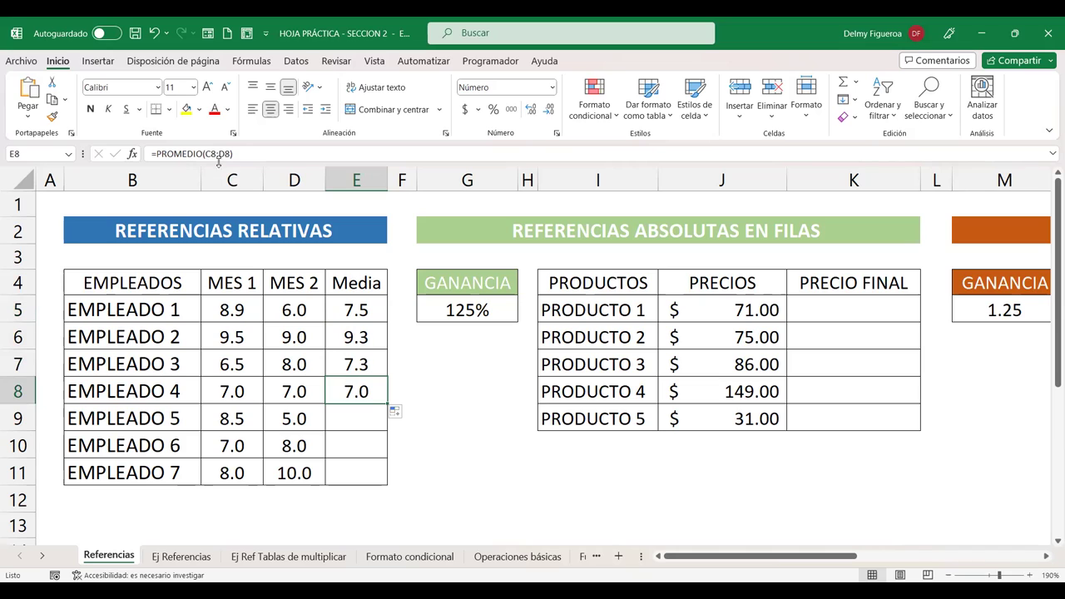
pyautogui.moveTo(387, 403); pyautogui.dragTo(384, 479)
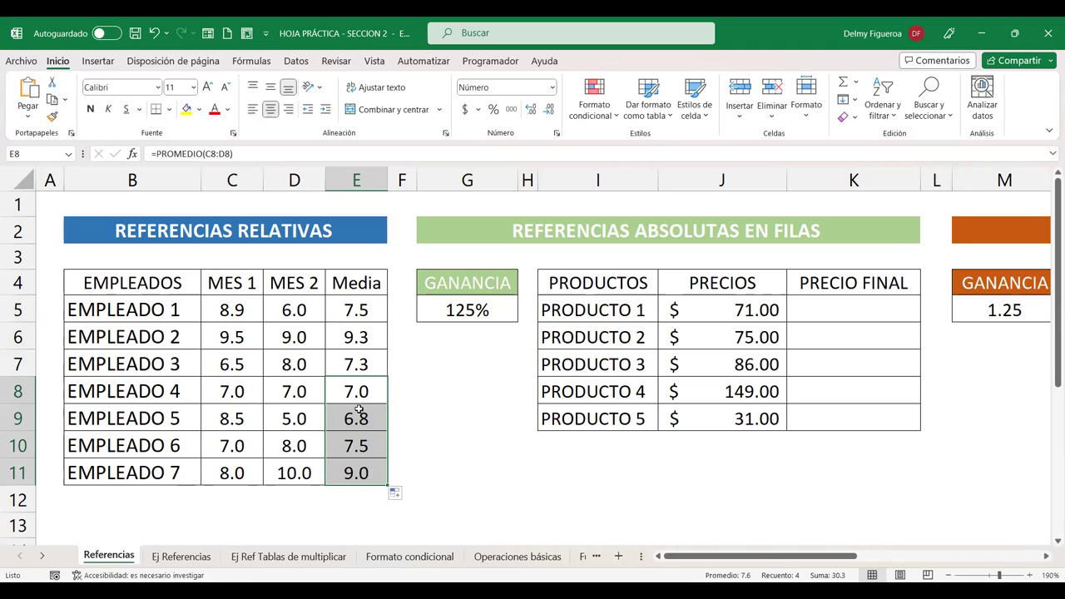
pyautogui.click(374, 413)
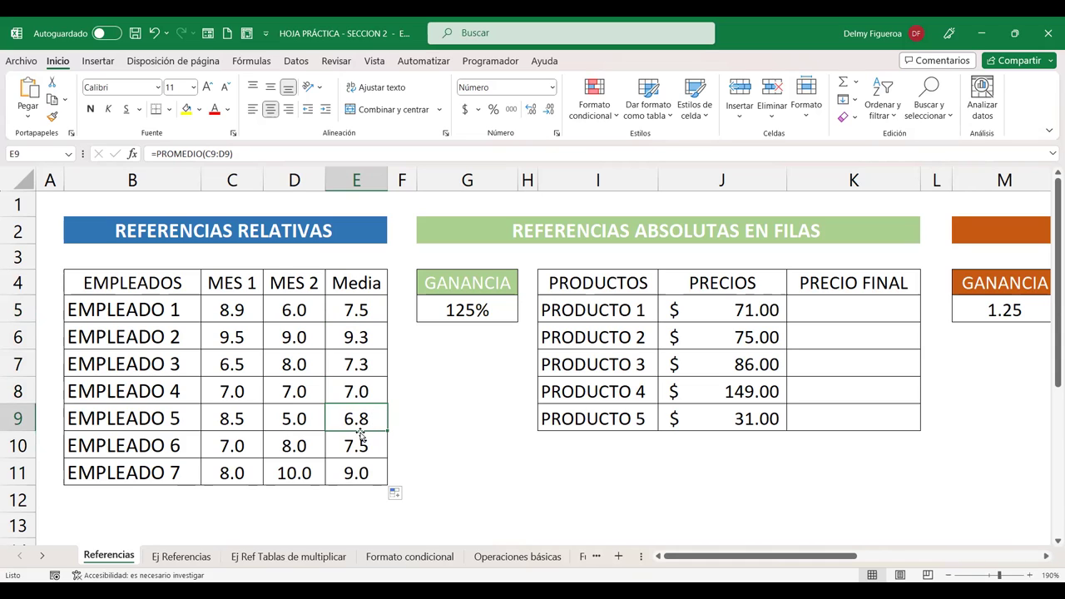
pyautogui.doubleClick(360, 430)
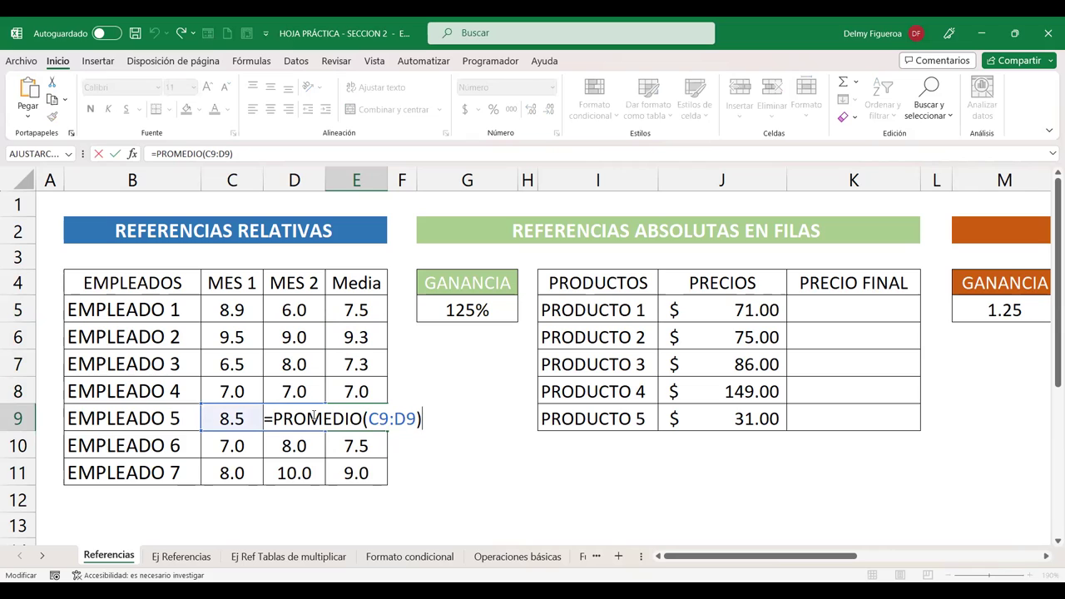
pyautogui.press('Return')
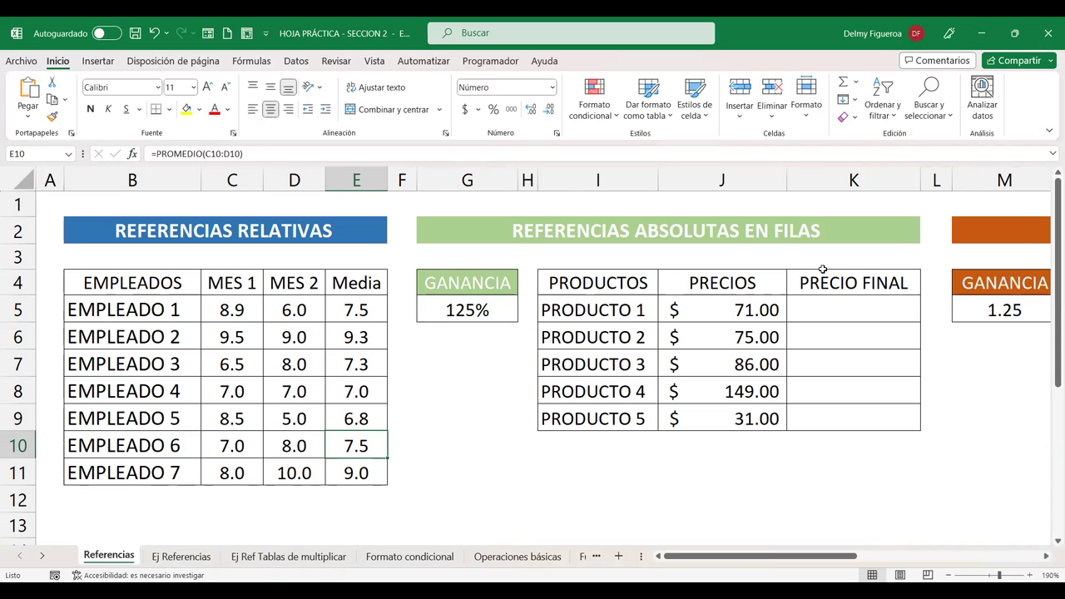
pyautogui.click(841, 301)
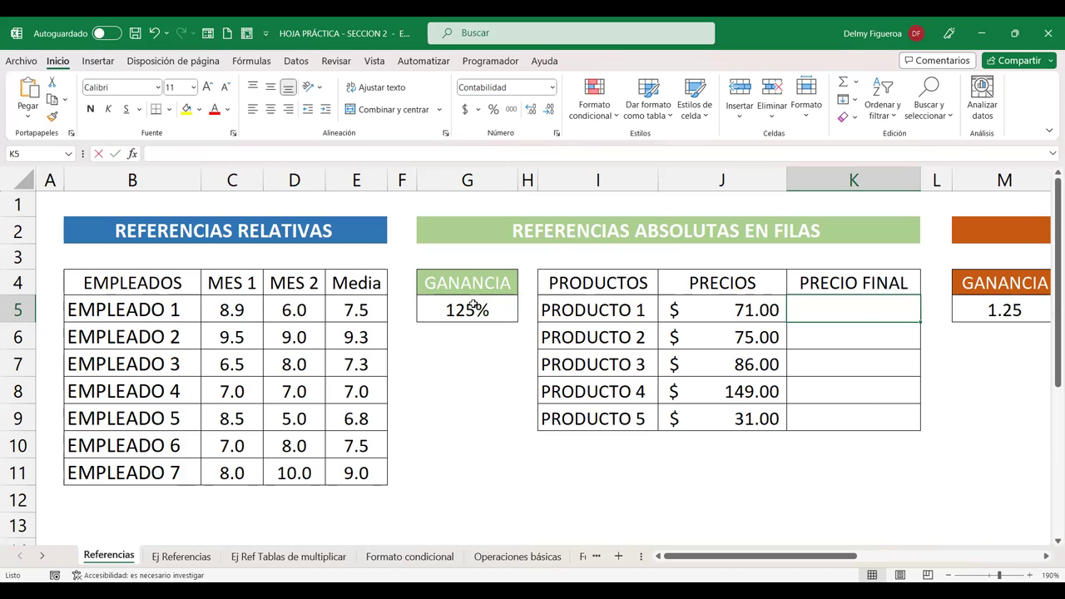
# - Enter =+J5*G5 in K5, giving Producto 1 a final price of 88.75
pyautogui.write('+')
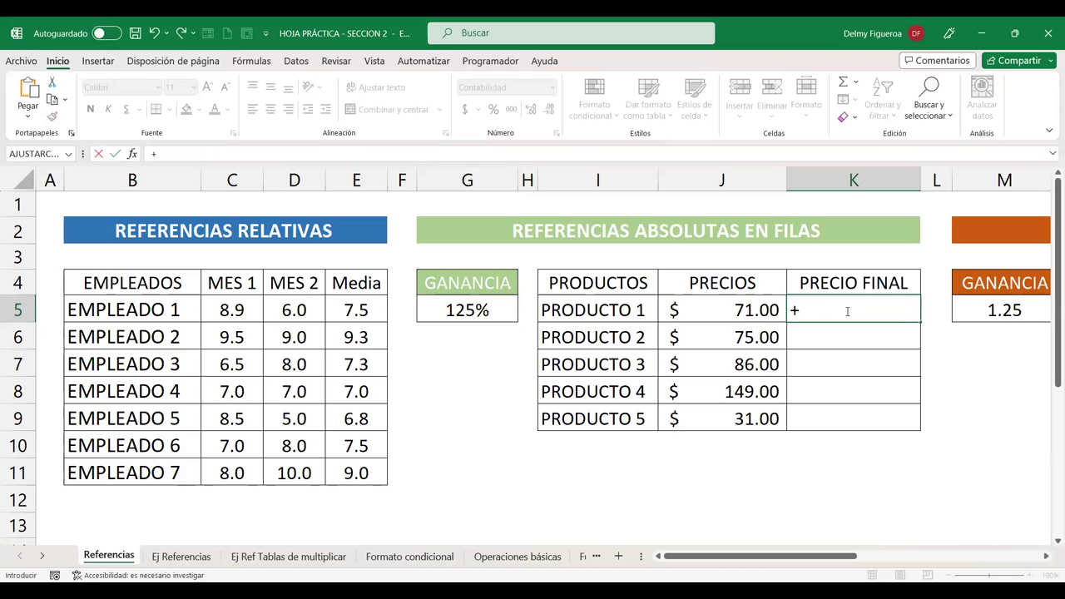
pyautogui.write('=')
pyautogui.press('Escape')
pyautogui.press('BackSpace')
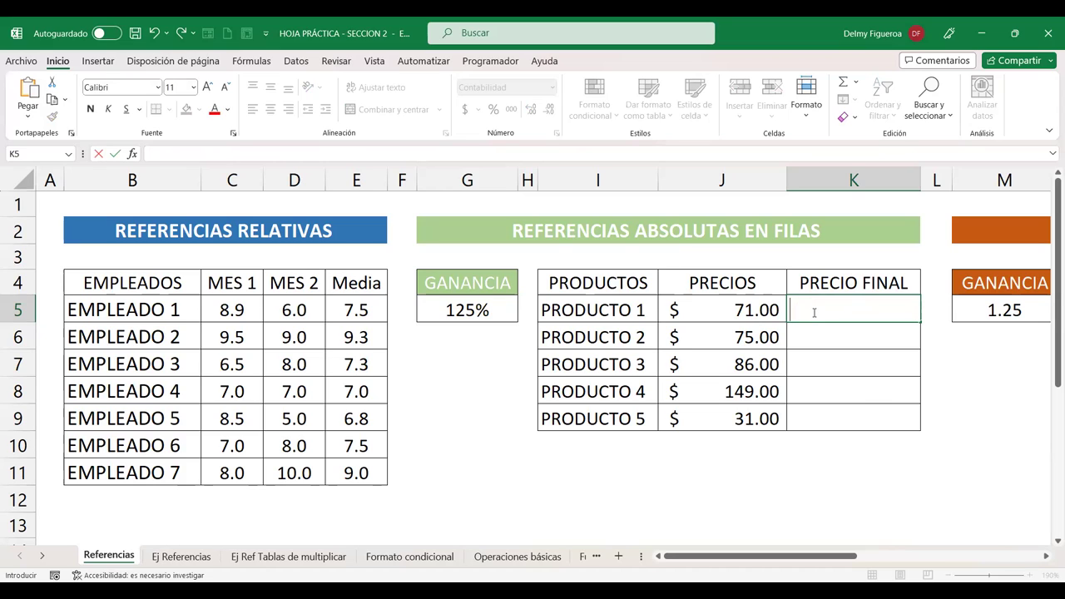
pyautogui.write('=')
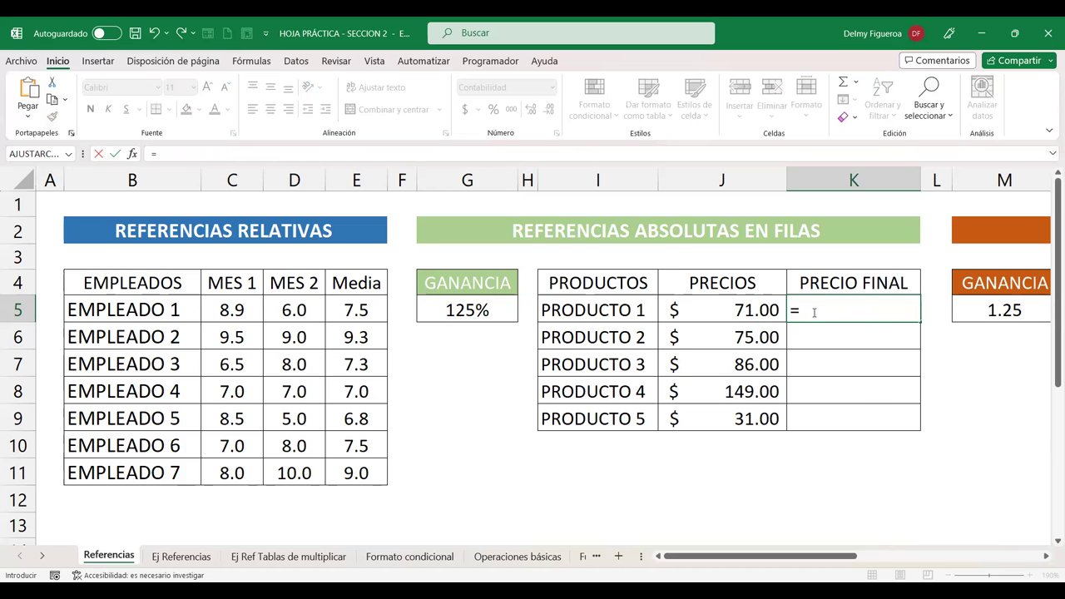
pyautogui.press('BackSpace')
pyautogui.write('+')
pyautogui.click(738, 310)
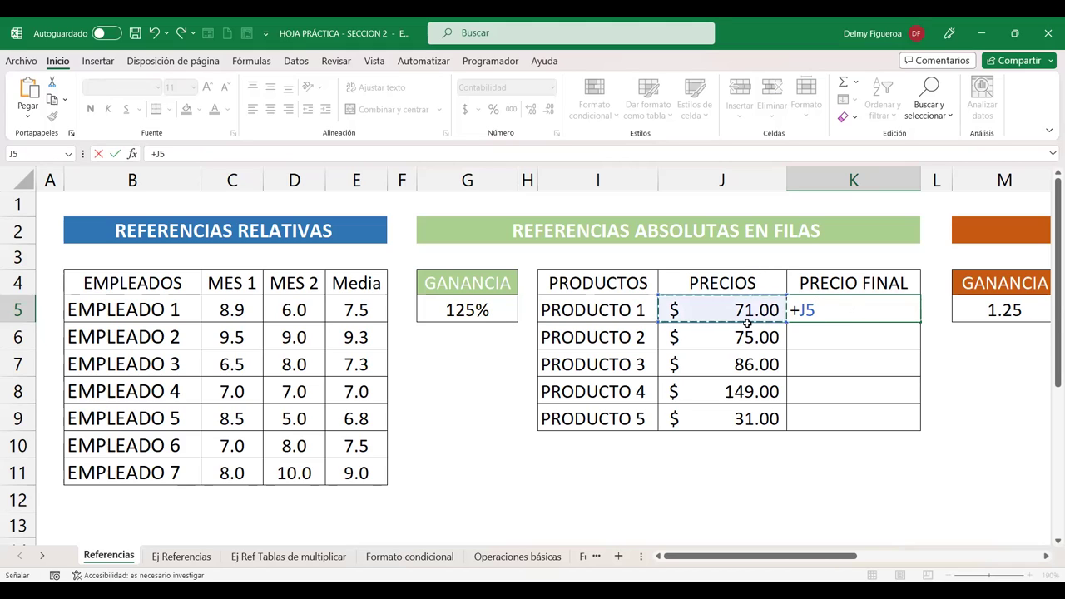
pyautogui.write('*')
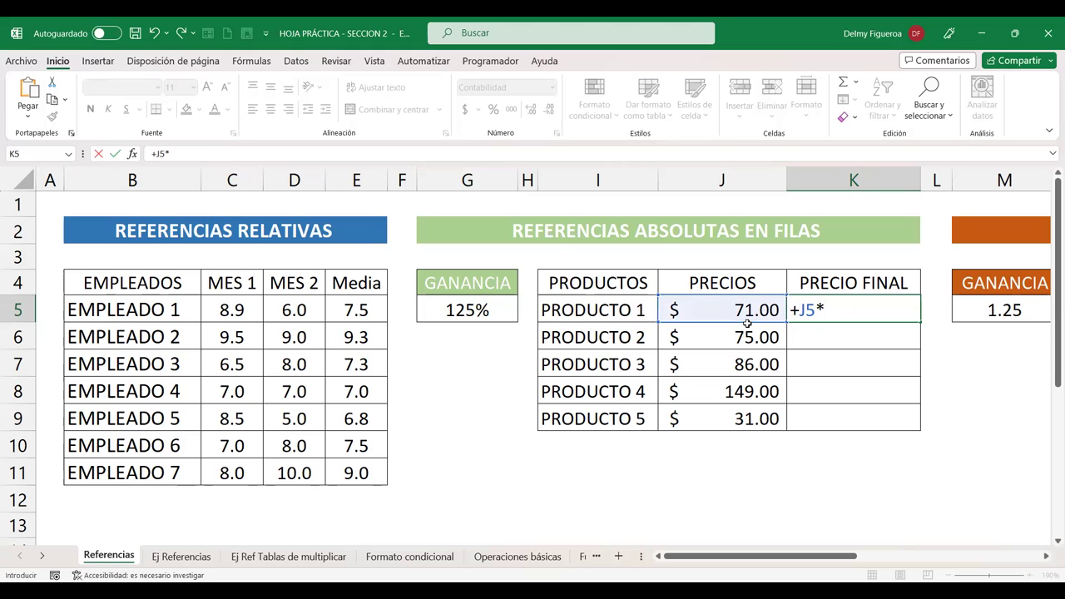
pyautogui.click(469, 309)
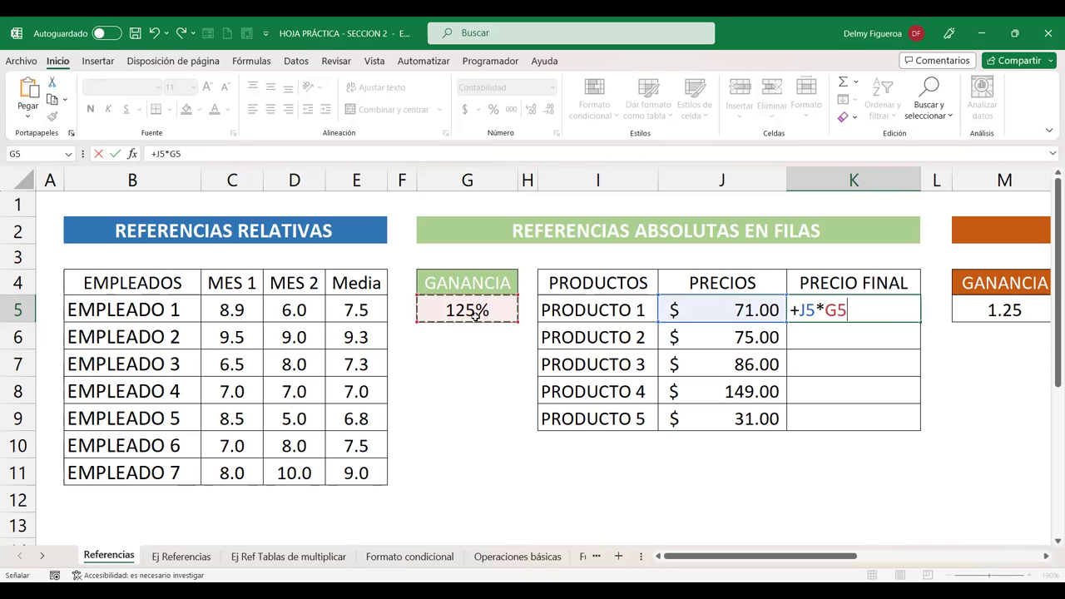
pyautogui.press('Return')
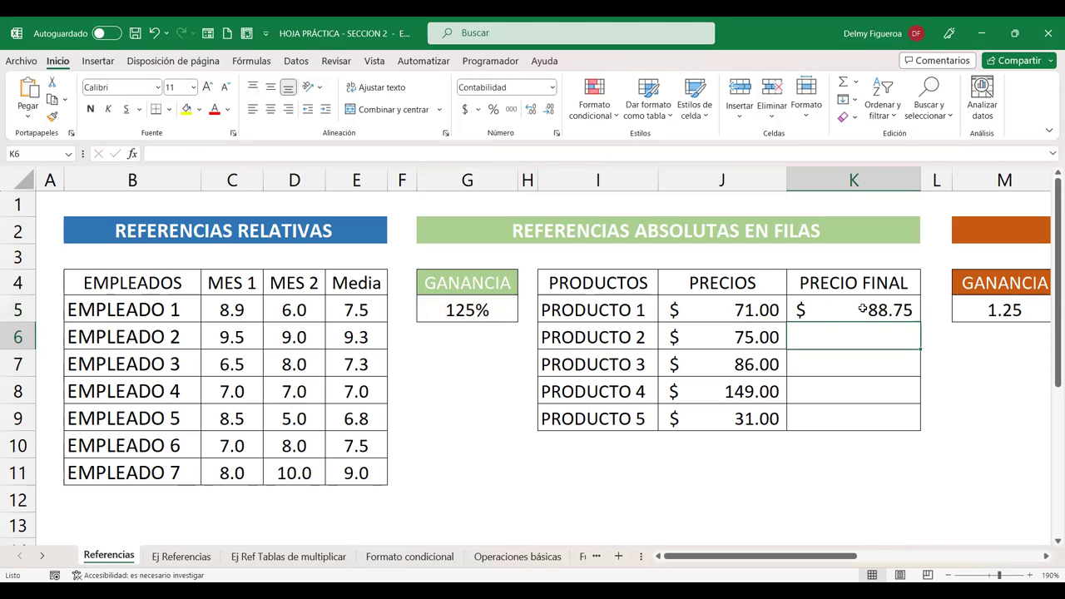
# - Copy K5's formula to K6 and inspect its =+J6*G6 result of zero
pyautogui.click(862, 310)
pyautogui.moveTo(922, 327); pyautogui.dragTo(921, 349)
pyautogui.click(871, 334)
pyautogui.doubleClick(803, 337)
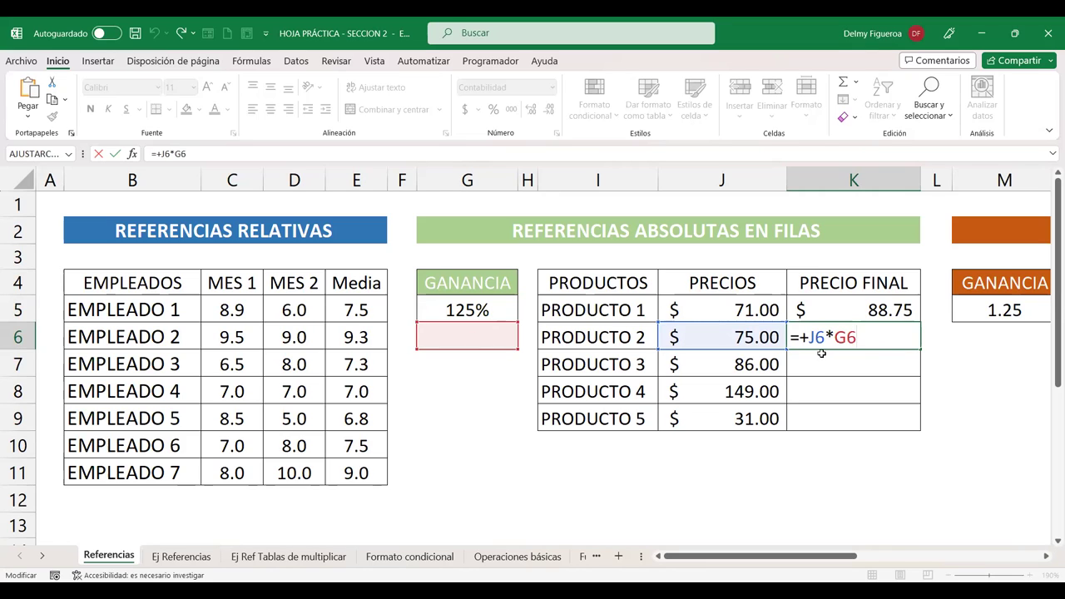
pyautogui.press('Return')
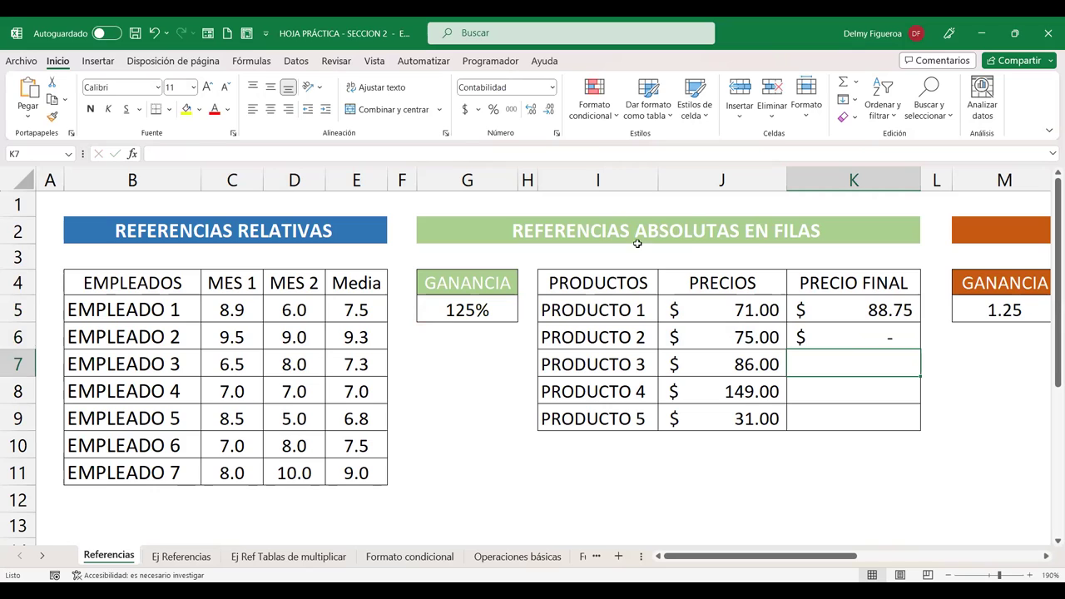
pyautogui.click(866, 304)
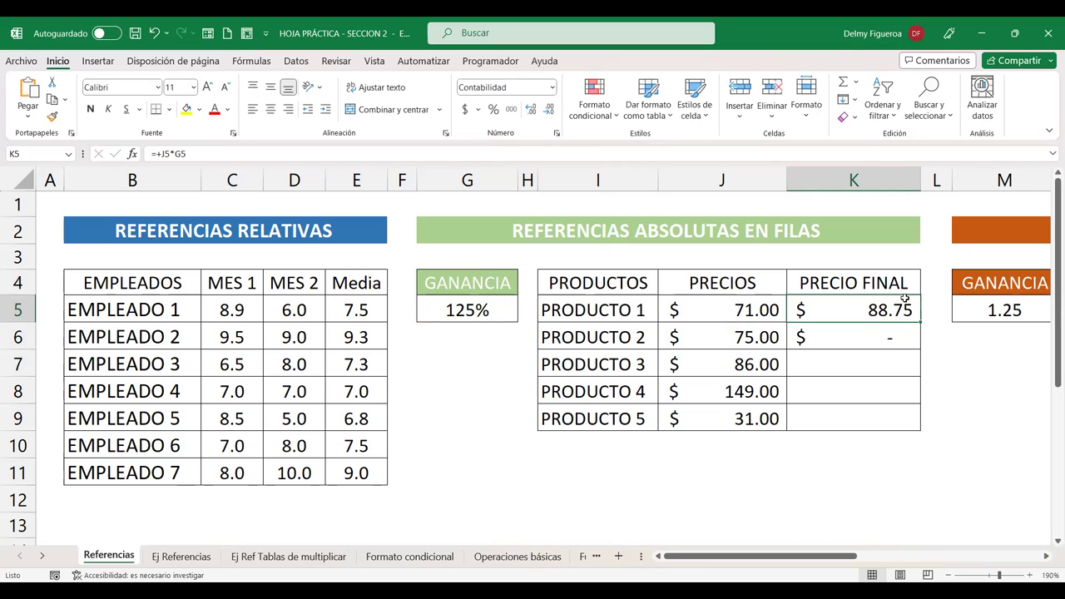
# - Change K5's formula to =+J5*G$5 with F4, keeping the result at $88.75
pyautogui.press('F2')
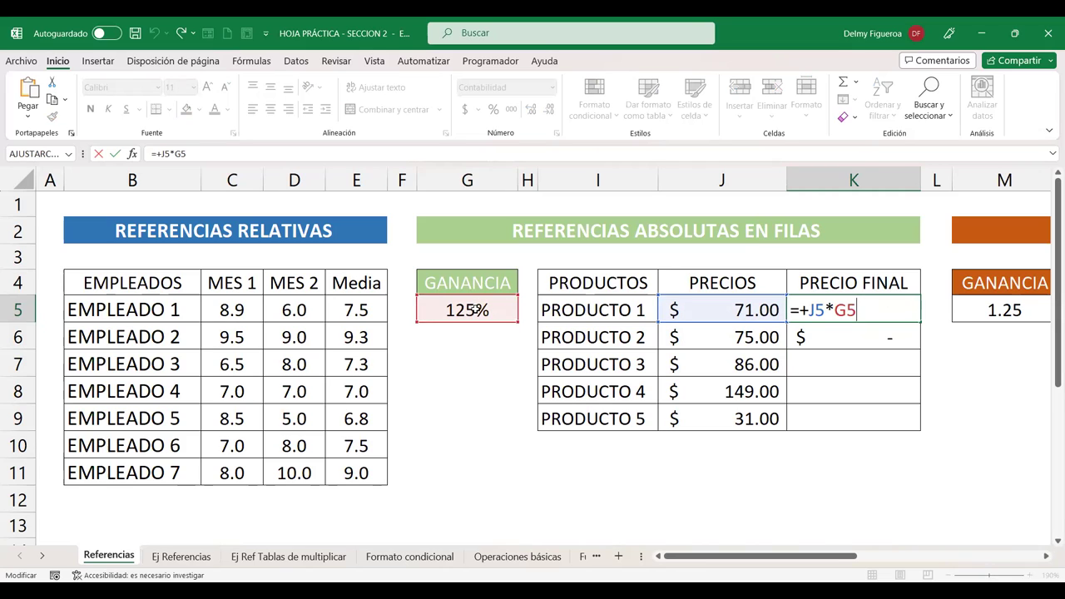
pyautogui.press('F4')
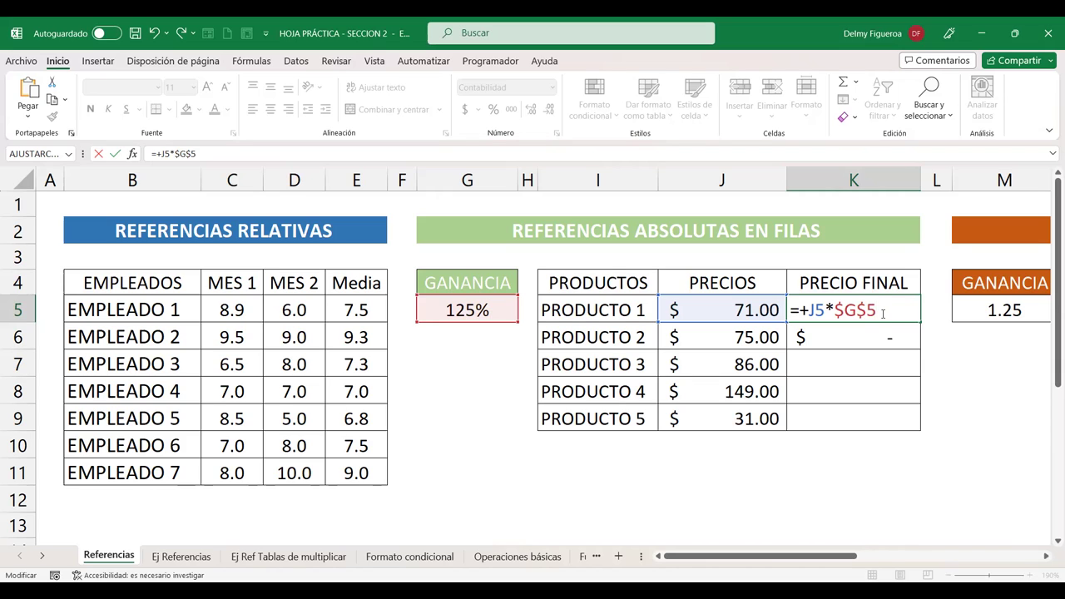
pyautogui.press('F4')
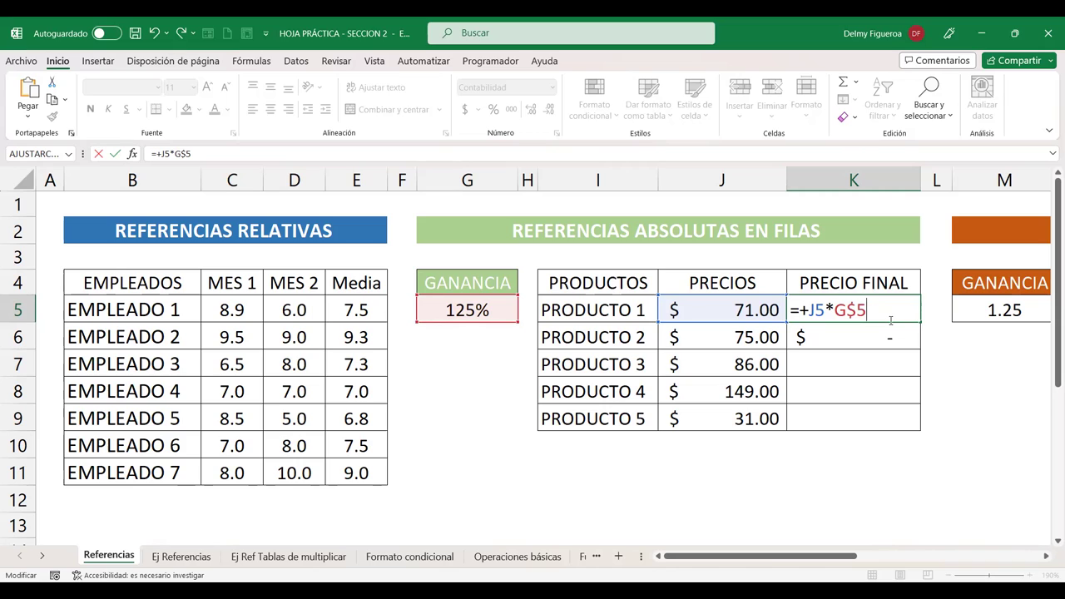
pyautogui.press('Return')
# - Copy K5's row-locked formula into K6 and confirm it gives $93.75
pyautogui.click(889, 311)
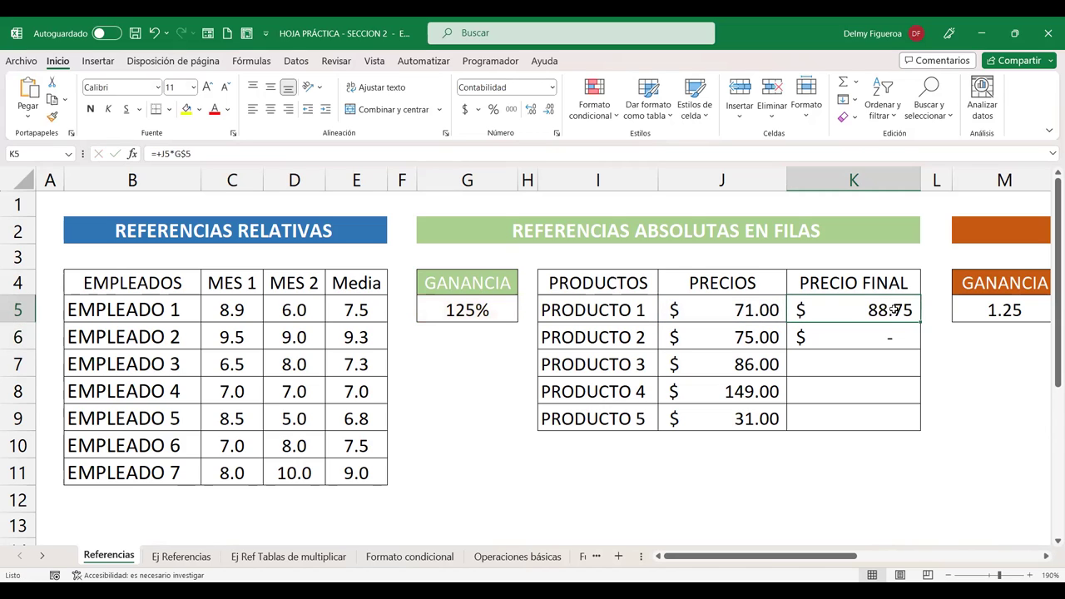
pyautogui.moveTo(923, 325); pyautogui.dragTo(923, 337)
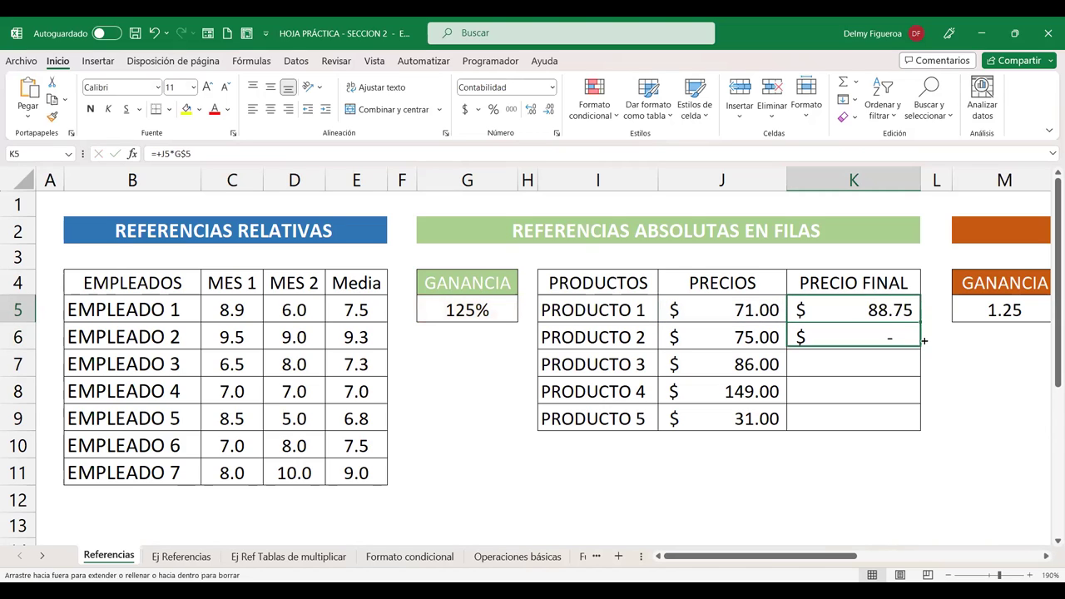
pyautogui.click(855, 338)
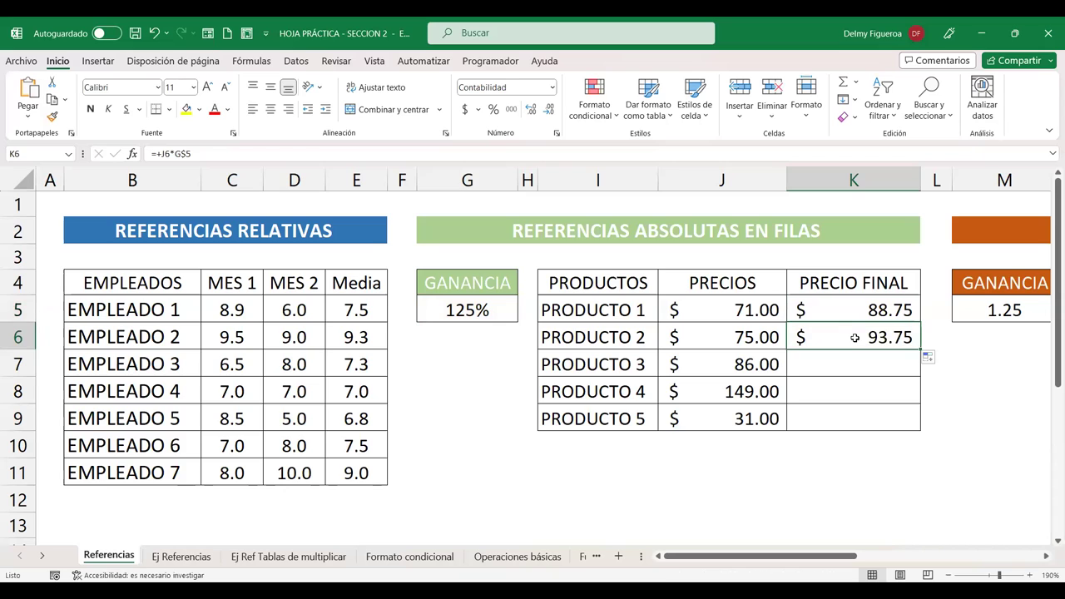
pyautogui.press('F3')
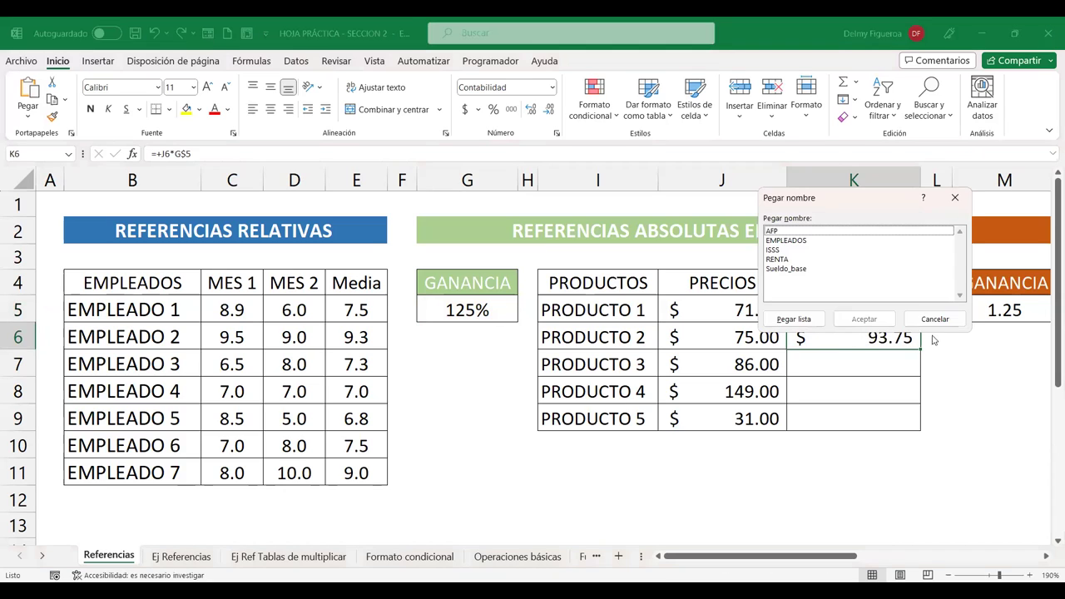
pyautogui.click(931, 319)
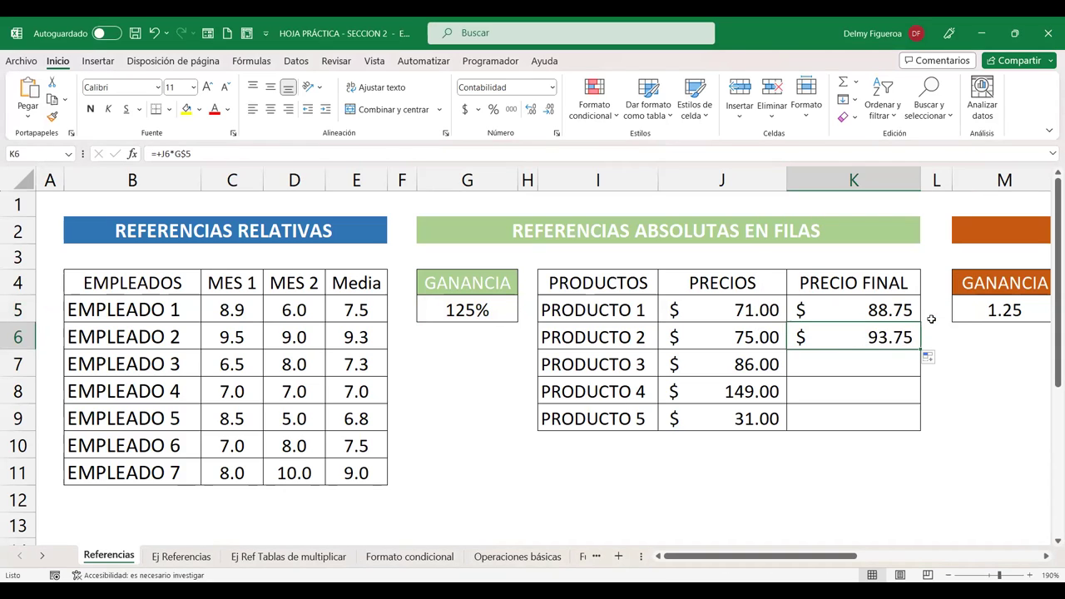
pyautogui.press('F2')
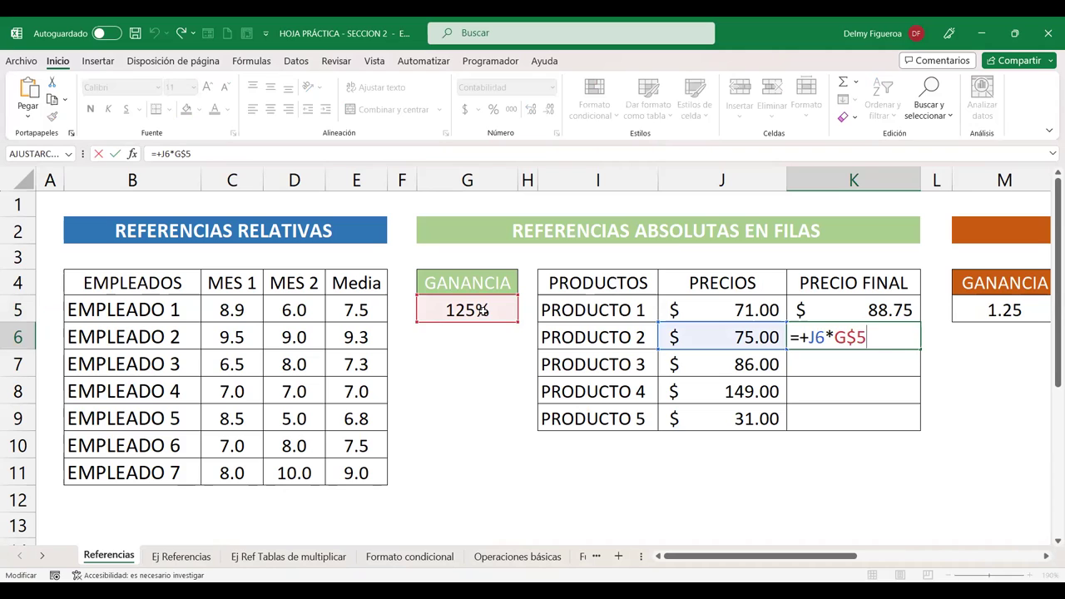
pyautogui.click(850, 357)
# - Fill the formula down through K9 and verify K8 reads =+J8*G$5
pyautogui.click(887, 337)
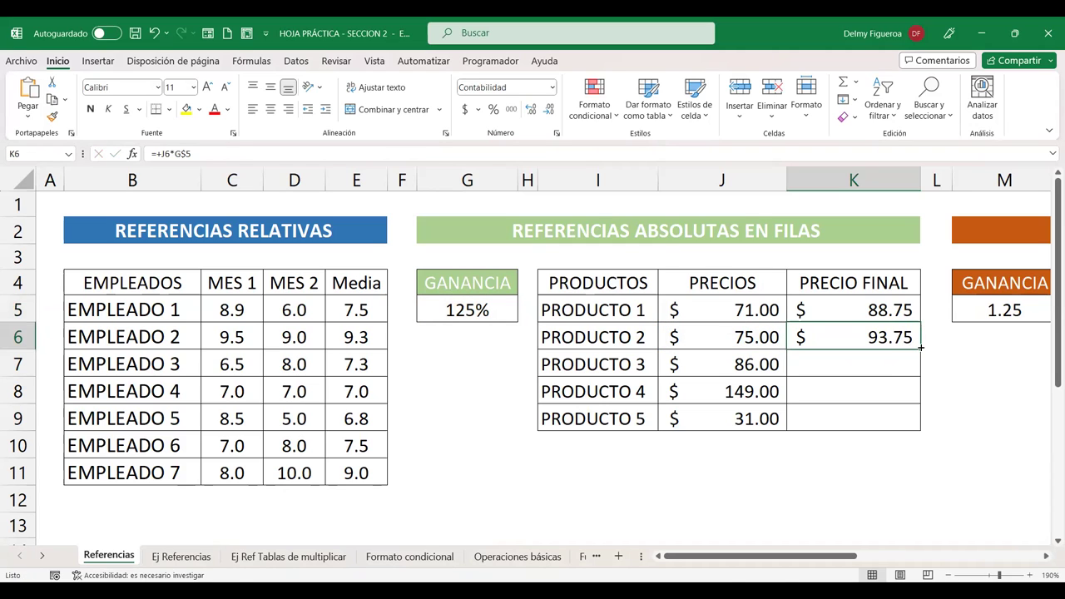
pyautogui.moveTo(920, 370); pyautogui.dragTo(921, 373)
pyautogui.click(876, 363)
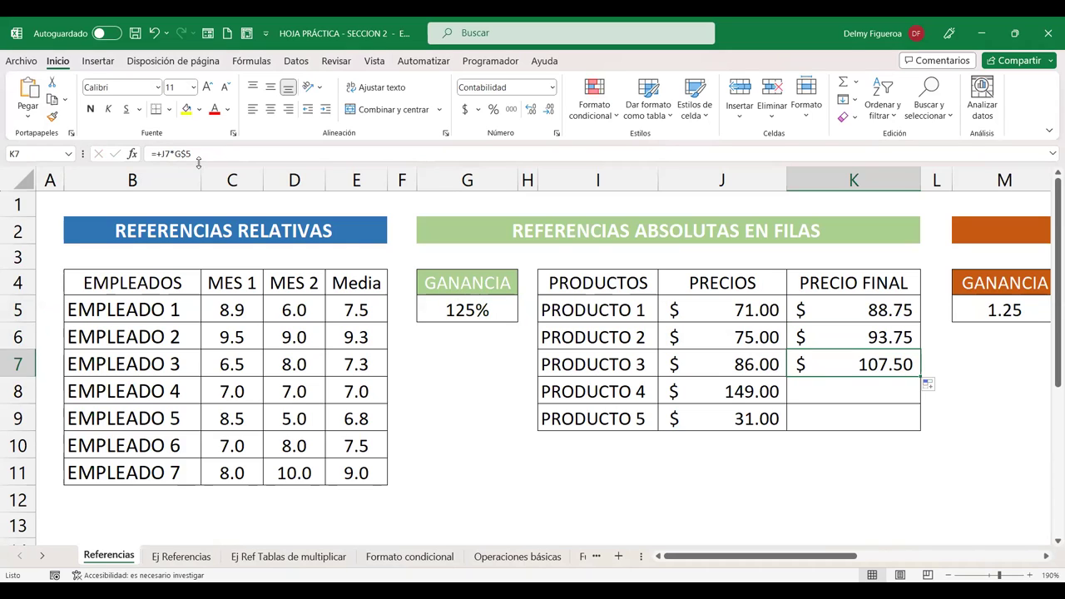
pyautogui.moveTo(921, 377); pyautogui.dragTo(922, 425)
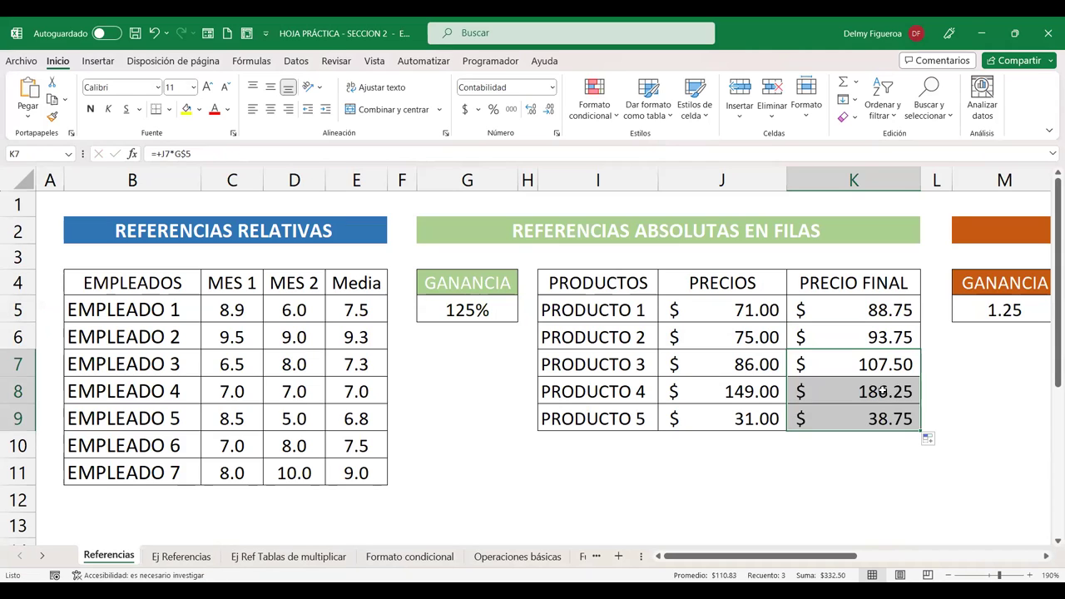
pyautogui.click(888, 388)
pyautogui.doubleClick(889, 385)
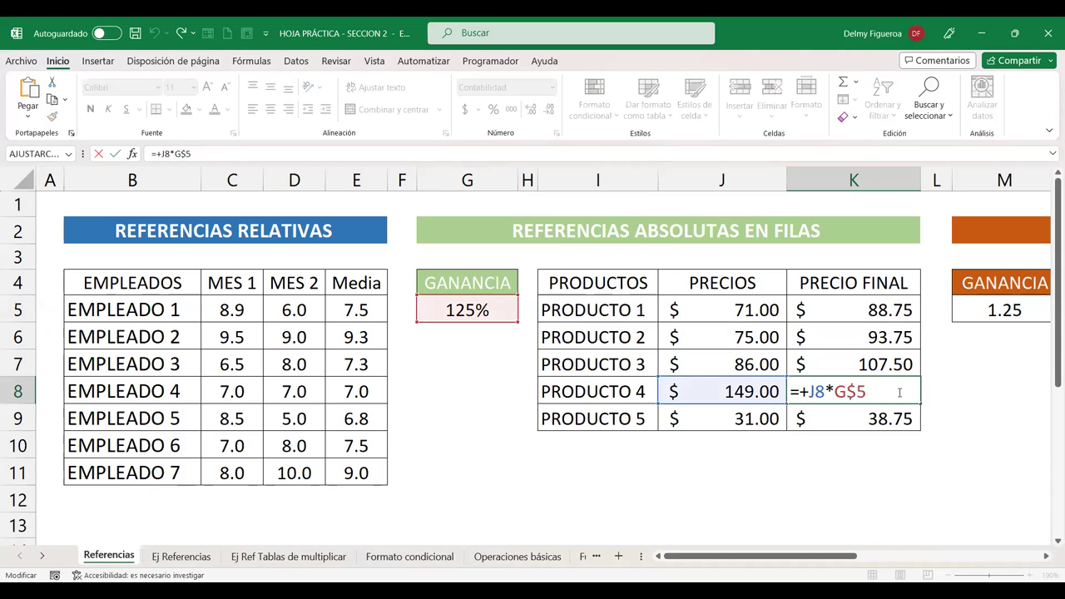
pyautogui.press('Return')
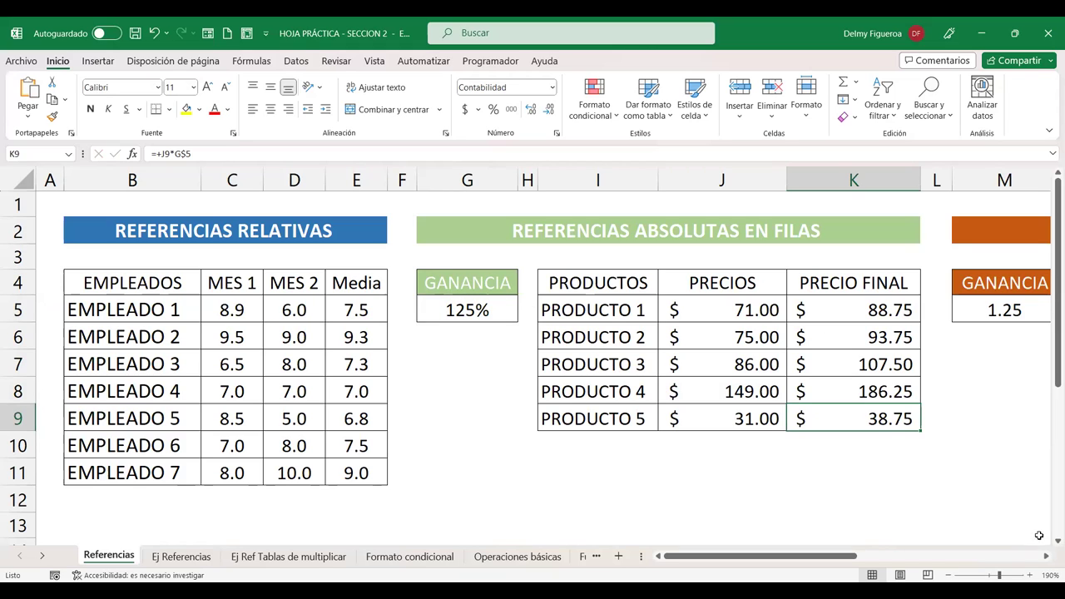
pyautogui.click(1047, 556)
# - In the columns table, enter =+P5*M5 in P6 to multiply Producto 1's price by GANANCIA
pyautogui.moveTo(1047, 556); pyautogui.dragTo(1047, 556)
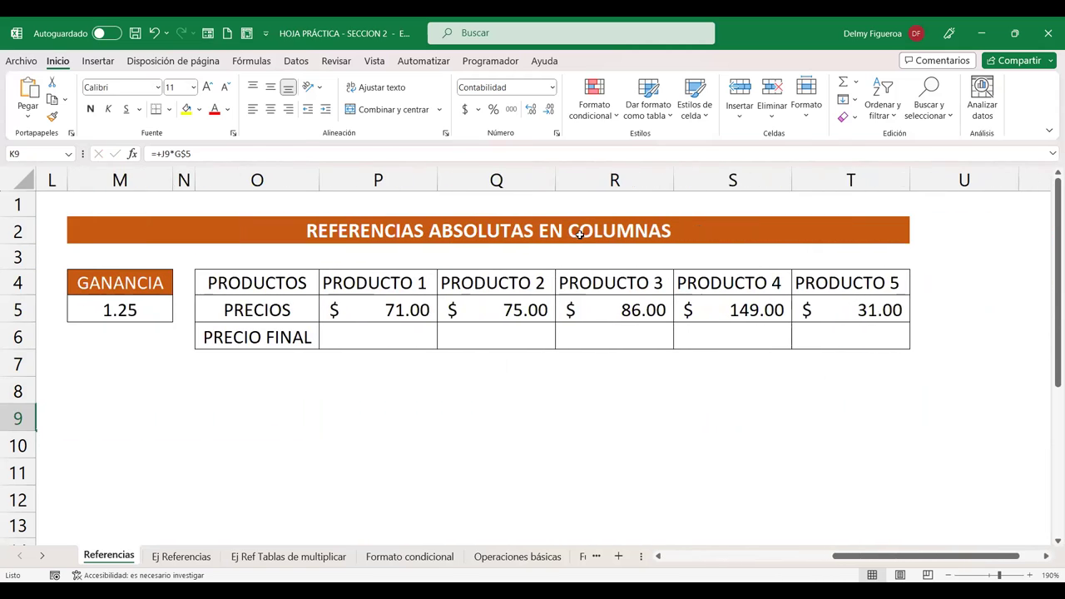
pyautogui.click(355, 326)
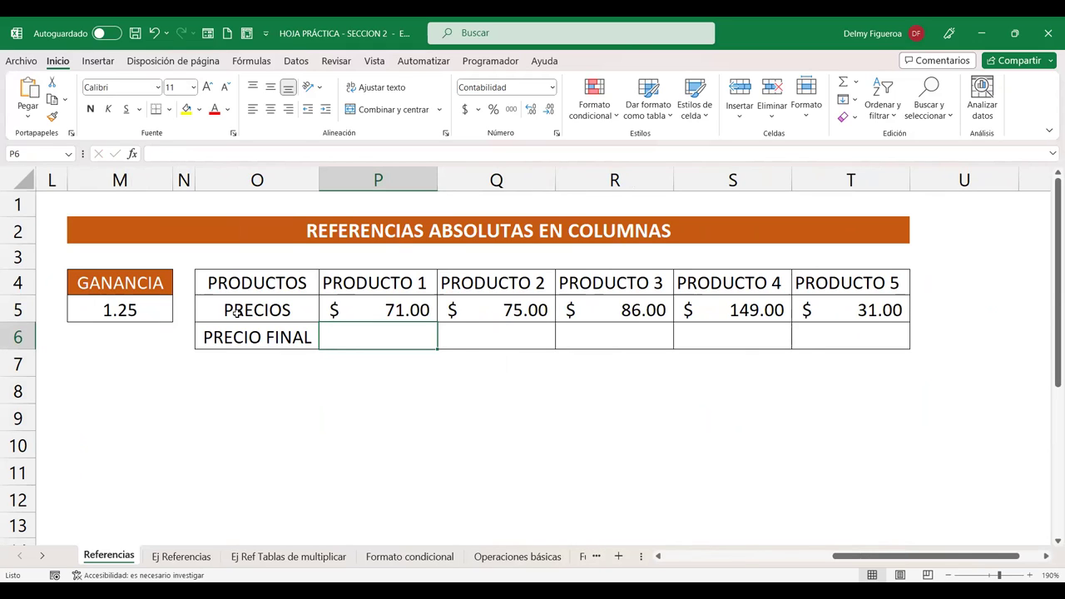
pyautogui.click(745, 556)
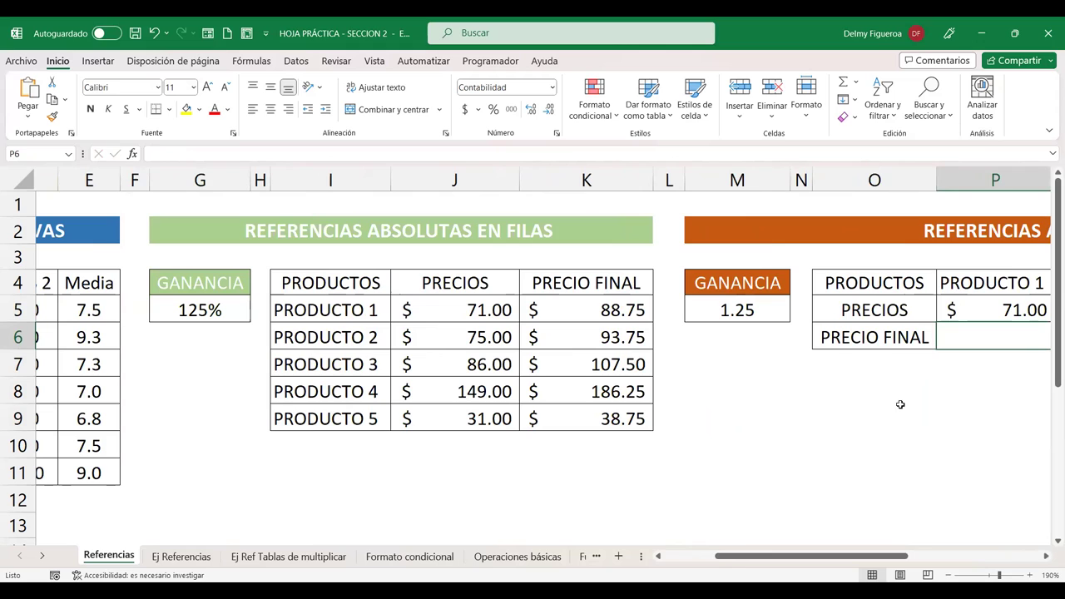
pyautogui.moveTo(782, 563); pyautogui.dragTo(893, 562)
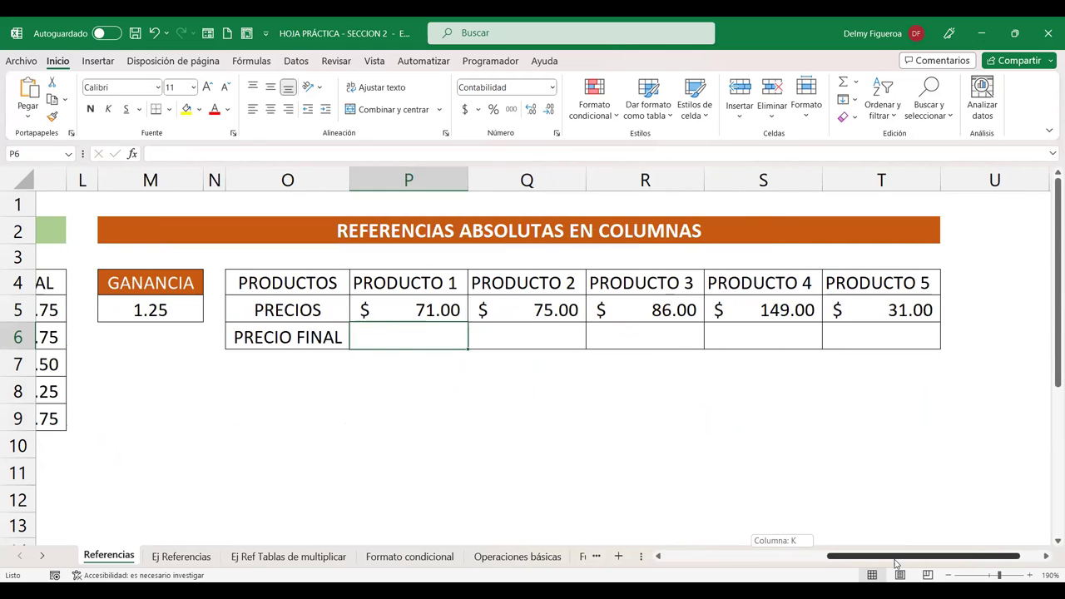
pyautogui.write('+')
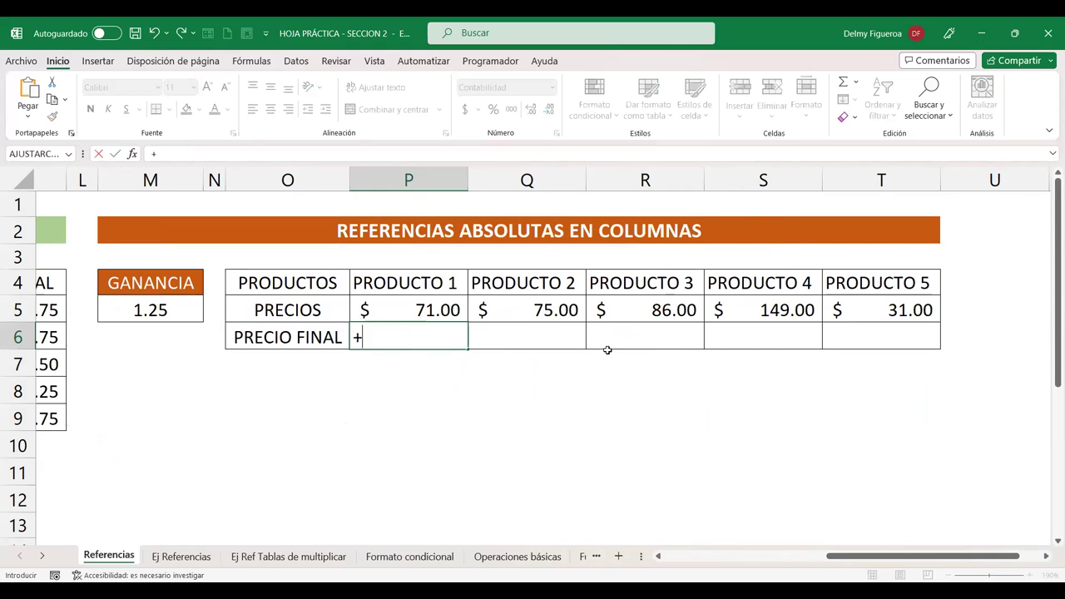
pyautogui.click(417, 314)
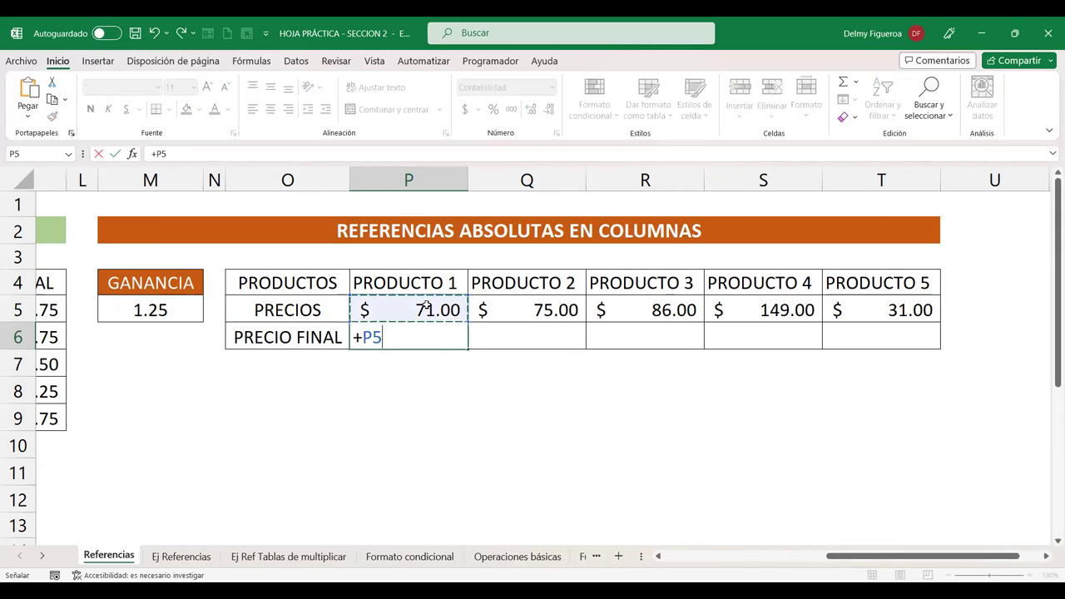
pyautogui.write('*')
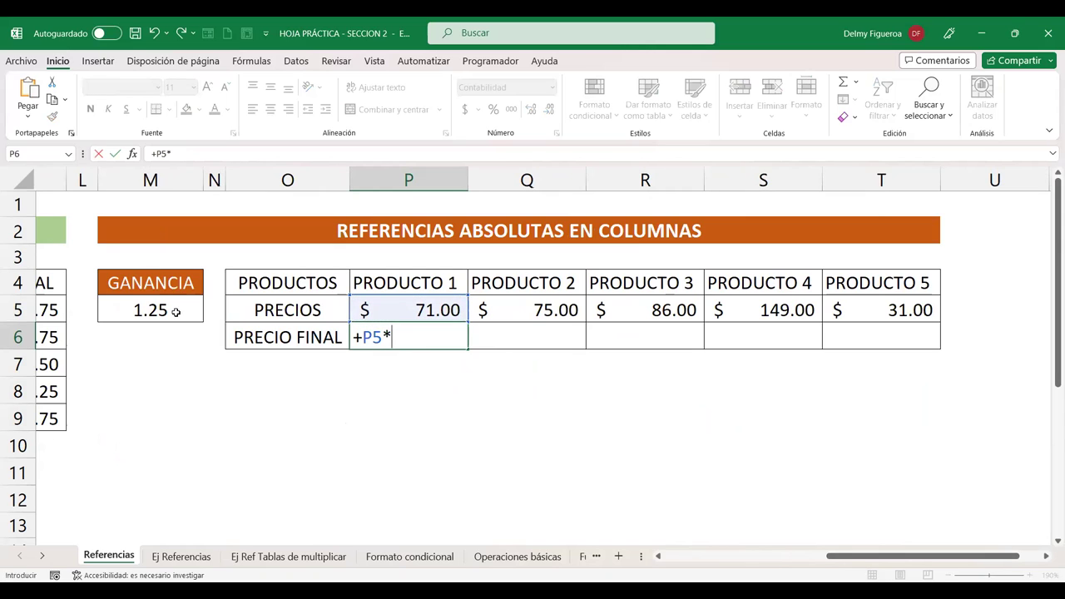
pyautogui.click(178, 305)
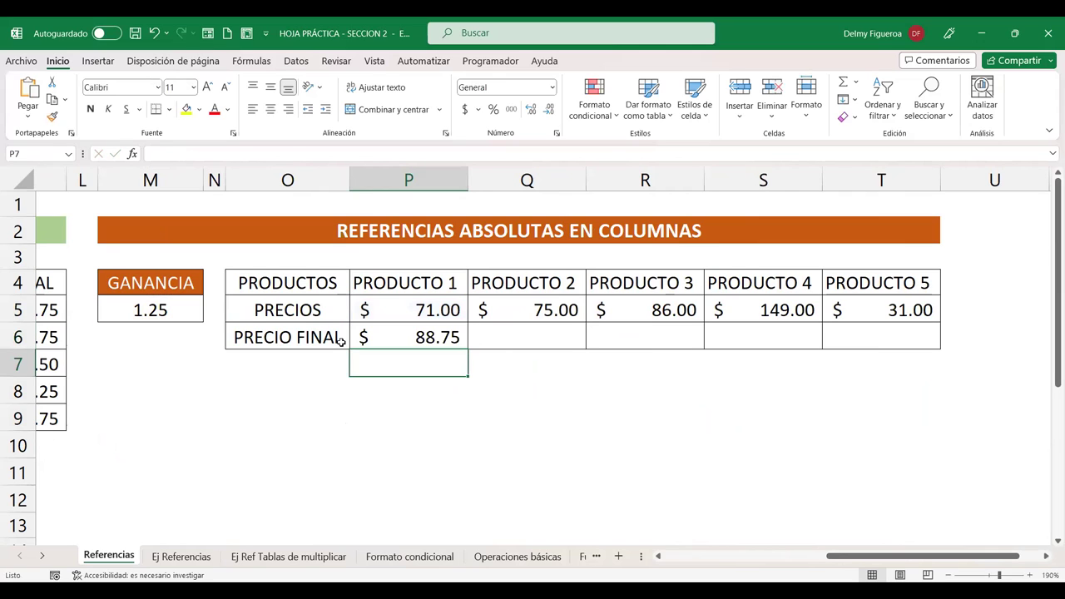
# - Copy P6's formula to Q6 and inspect which cells it references
pyautogui.click(446, 338)
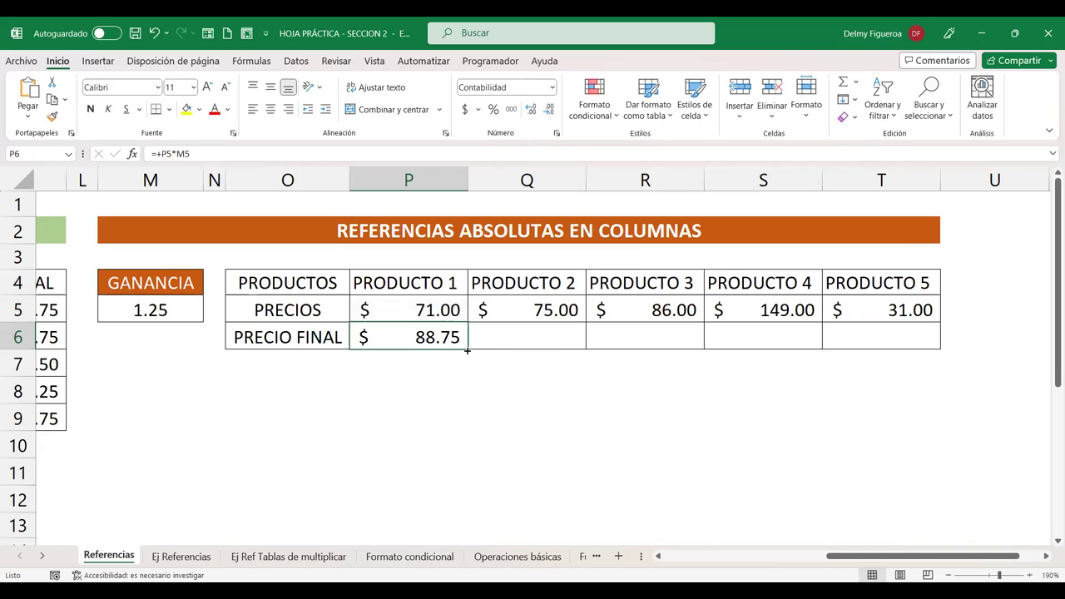
pyautogui.moveTo(467, 351); pyautogui.dragTo(587, 350)
pyautogui.click(529, 339)
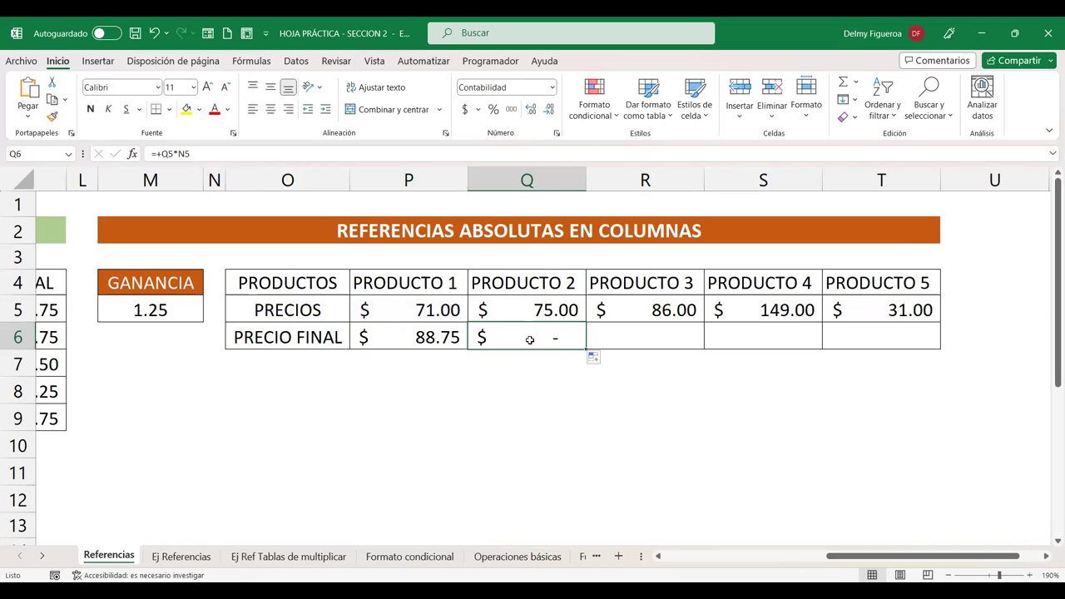
pyautogui.press('F2')
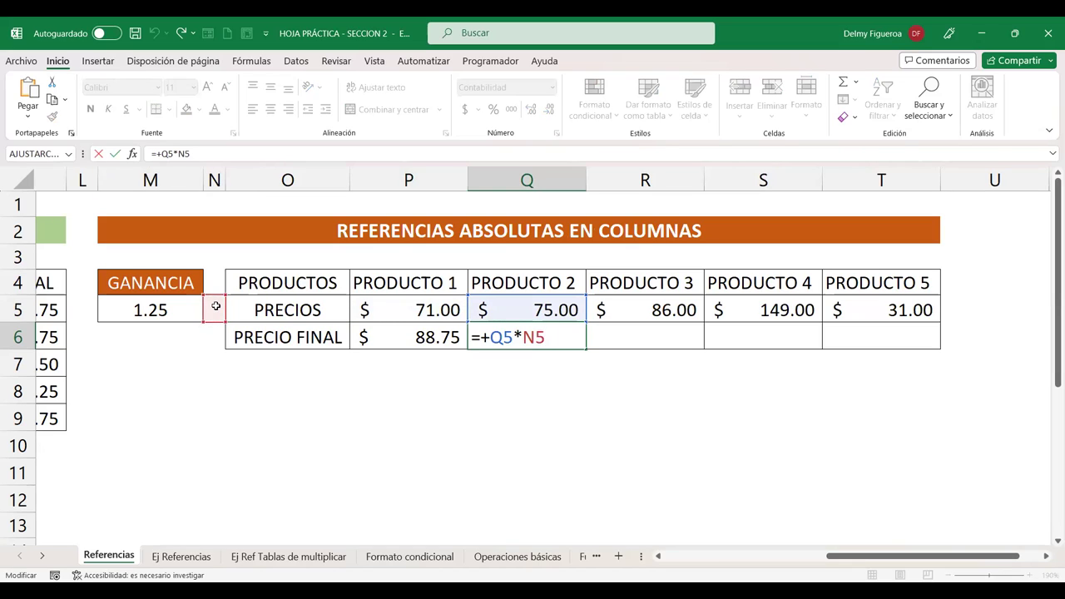
pyautogui.press('Return')
# - Edit P6 with F4 so it reads =+P5*$M5, locking only M5's column
pyautogui.click(434, 337)
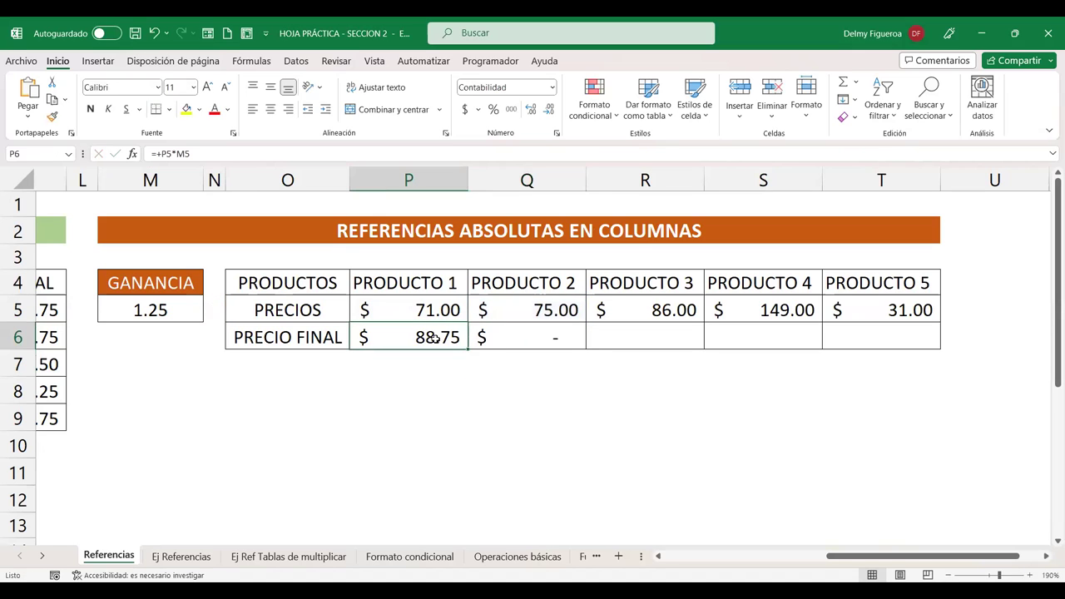
pyautogui.doubleClick(434, 337)
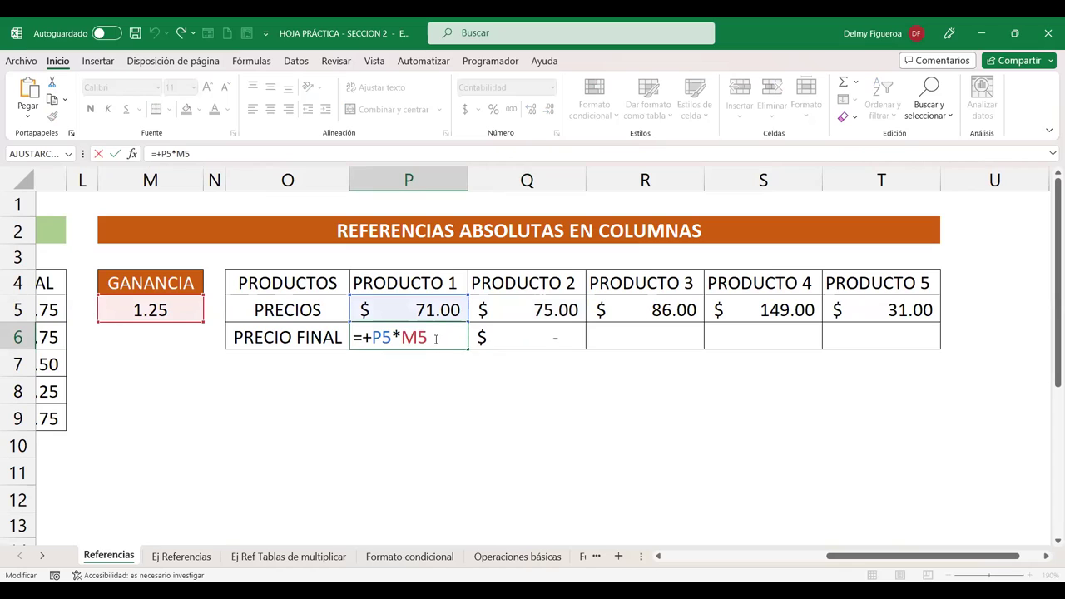
pyautogui.press('F4')
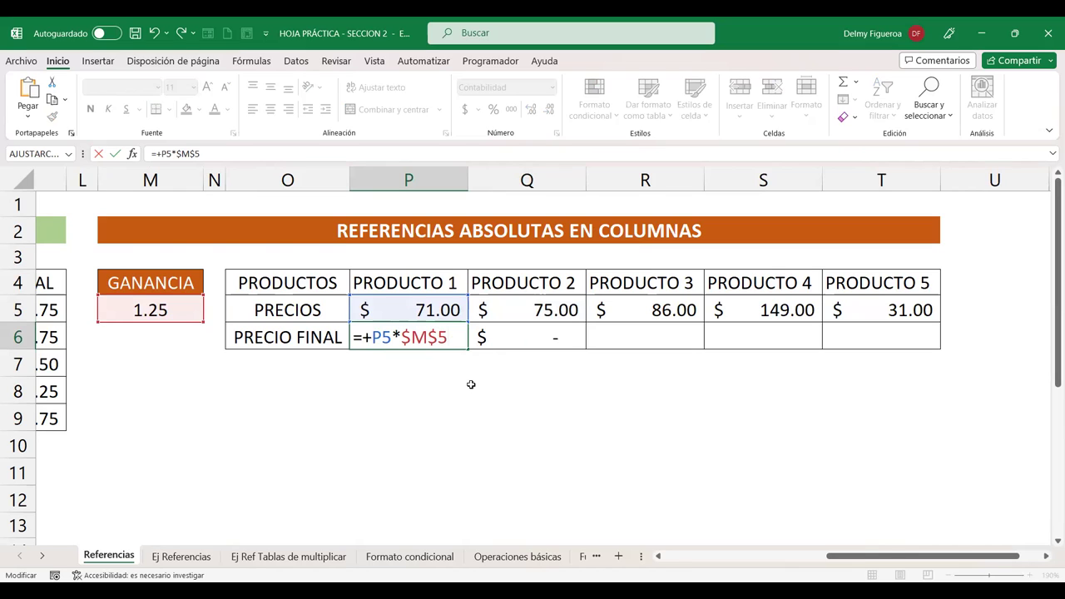
pyautogui.press('F2')
pyautogui.press('F4')
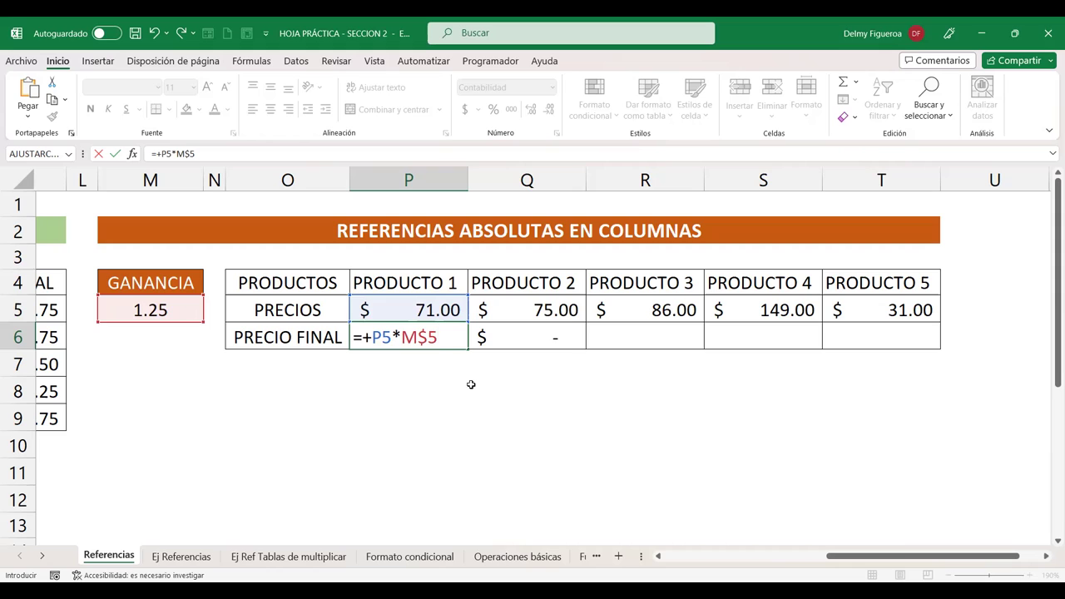
pyautogui.press('F4')
pyautogui.press('Return')
# - Copy the column-locked formula to Q6, check it, and select P6:R7 for clearing
pyautogui.click(431, 335)
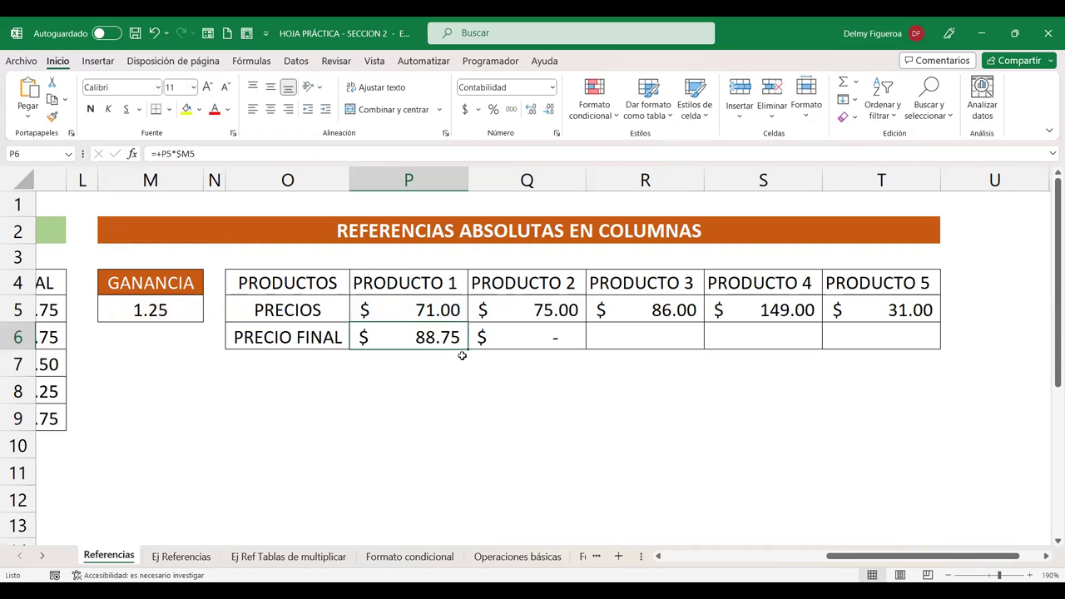
pyautogui.moveTo(467, 350); pyautogui.dragTo(584, 362)
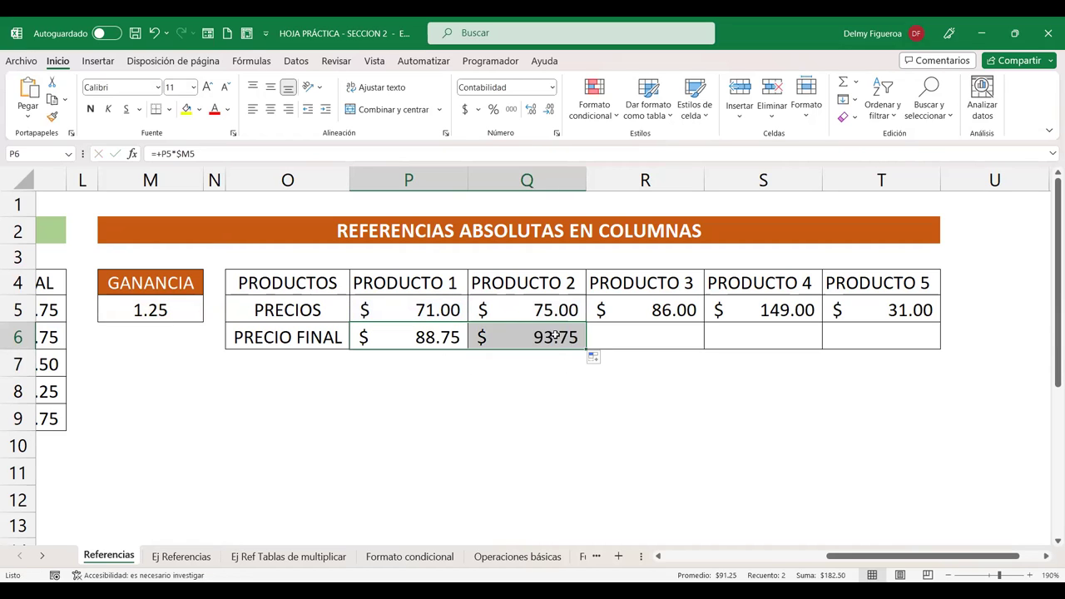
pyautogui.click(571, 333)
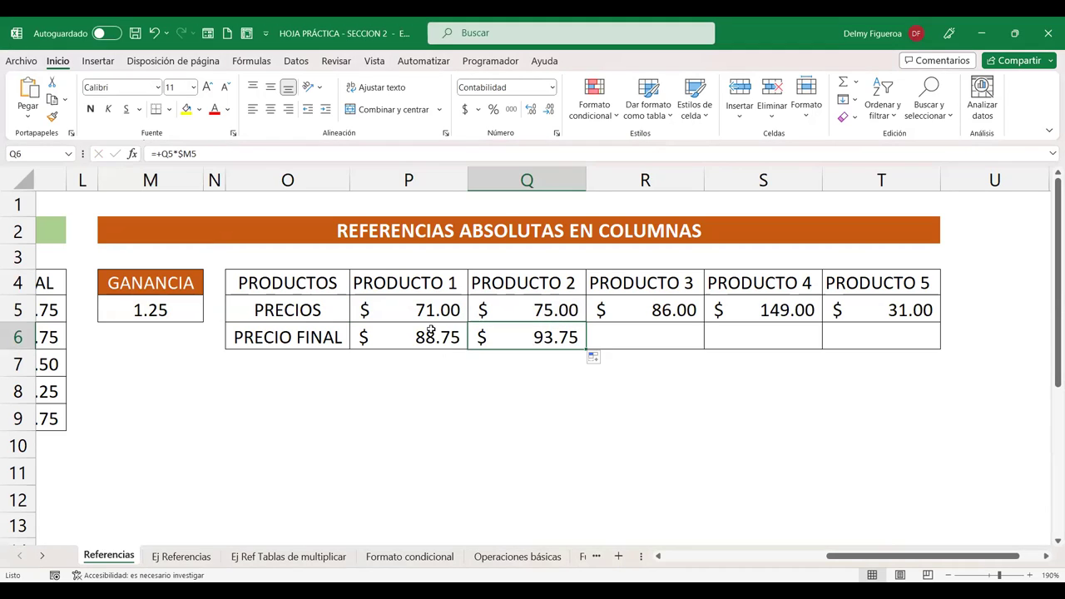
pyautogui.moveTo(416, 337); pyautogui.dragTo(598, 369)
# - Delete the trial results and retype +P5*$M5 in P6, cycling F4 to lock M5's column
pyautogui.press('Delete')
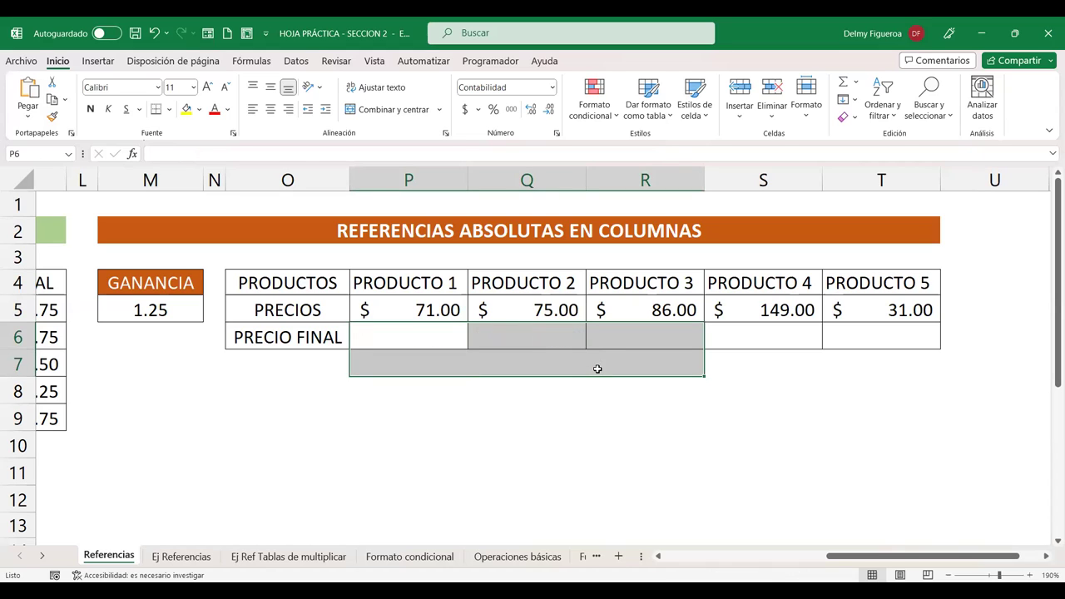
pyautogui.click(446, 335)
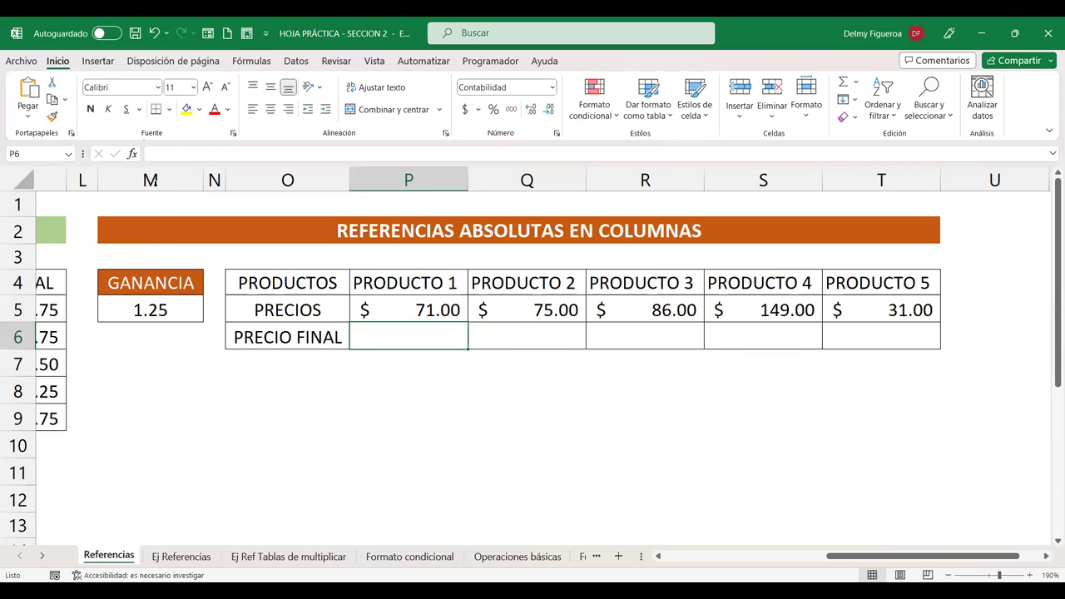
pyautogui.write('+')
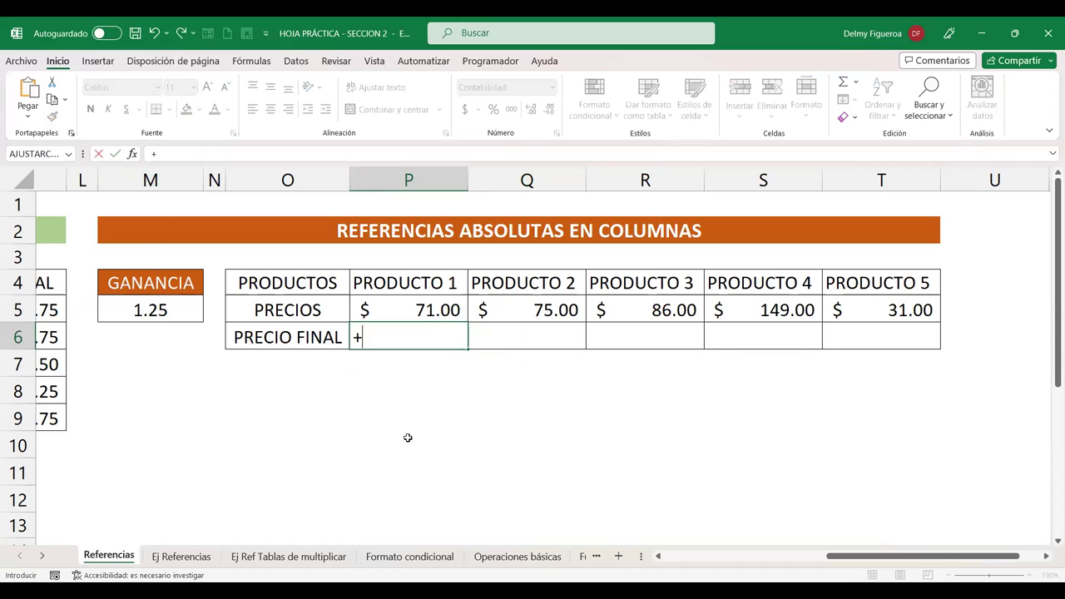
pyautogui.click(431, 309)
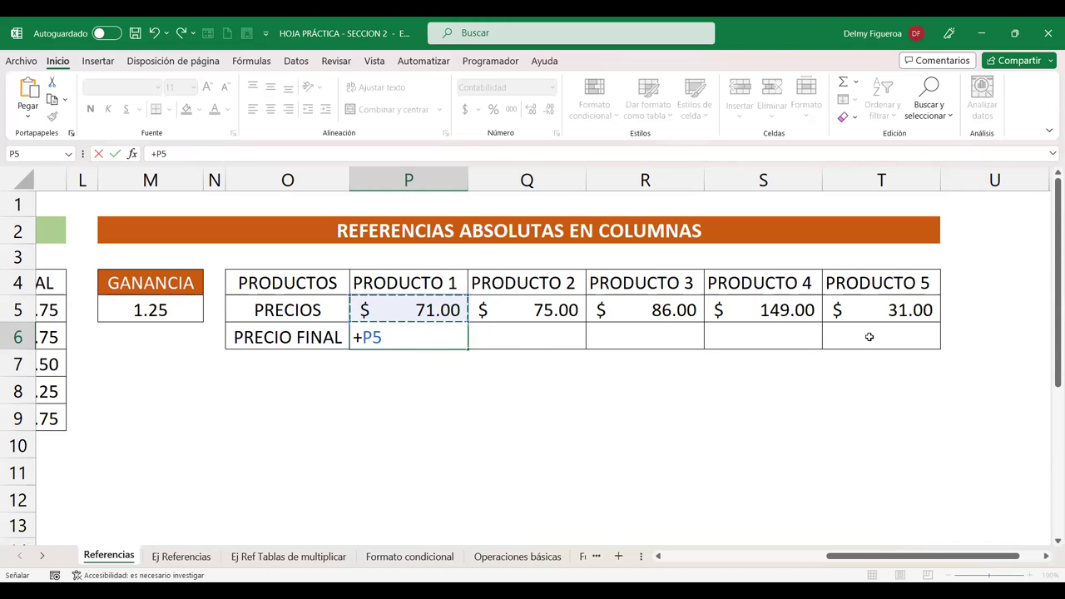
pyautogui.write('*')
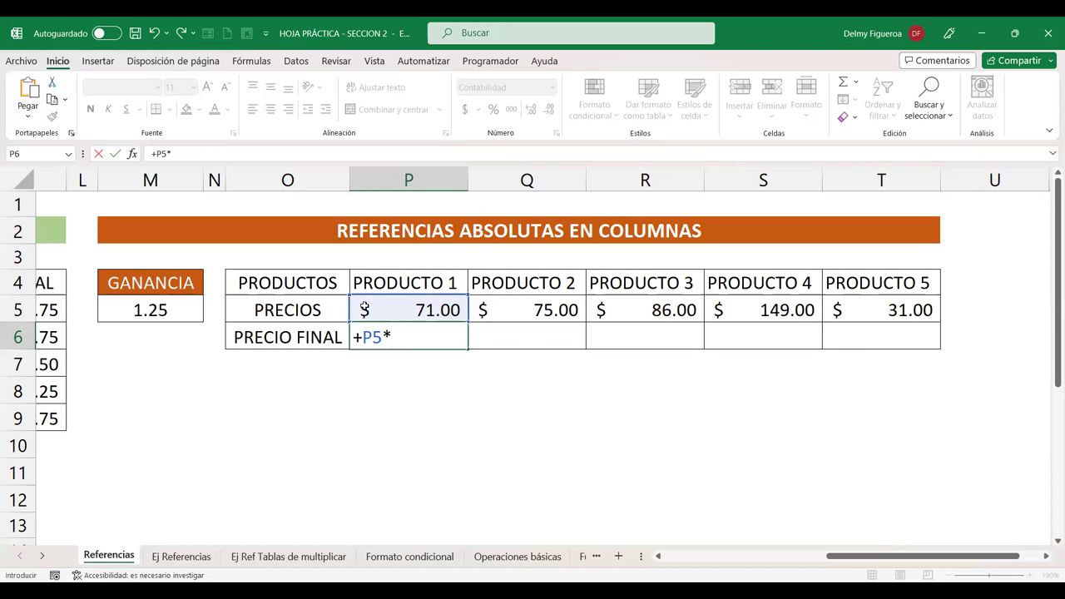
pyautogui.click(151, 310)
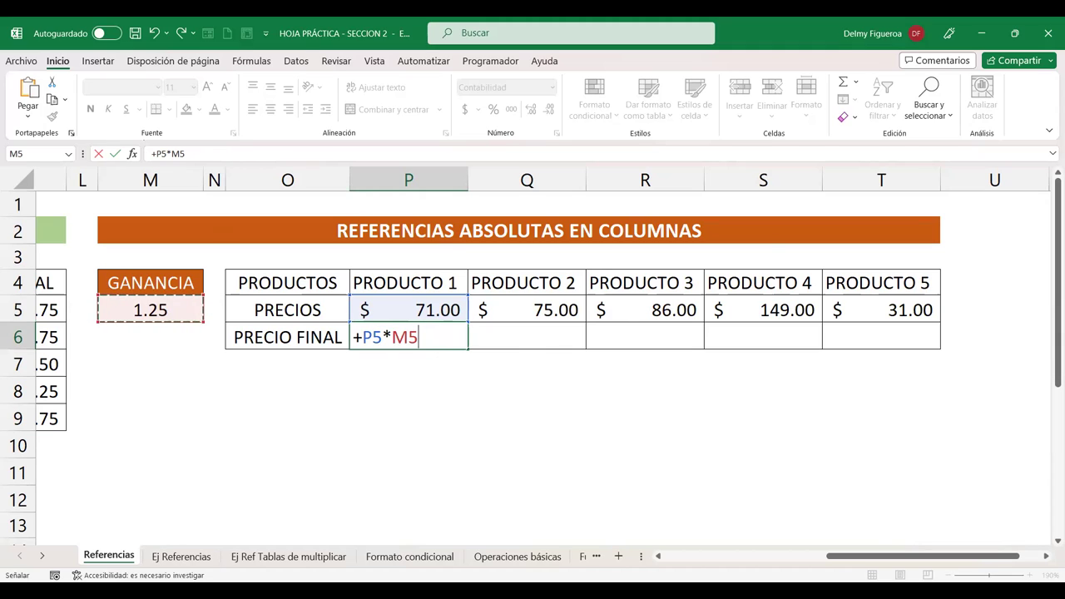
pyautogui.press('F4')
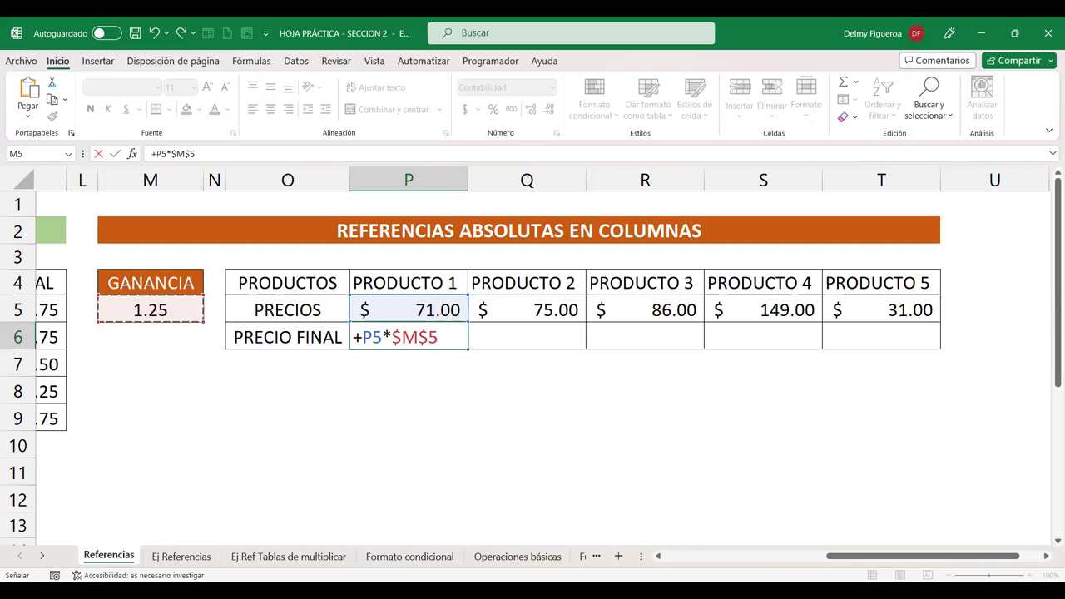
pyautogui.press('F4')
pyautogui.press('F4')
pyautogui.press('F4')
pyautogui.press('F4')
pyautogui.press('F4')
pyautogui.press('F4')
pyautogui.press('F4')
pyautogui.press('F4')
pyautogui.press('F4')
pyautogui.press('F4')
pyautogui.press('F4')
pyautogui.press('F4')
pyautogui.press('F4')
pyautogui.press('F4')
pyautogui.press('F4')
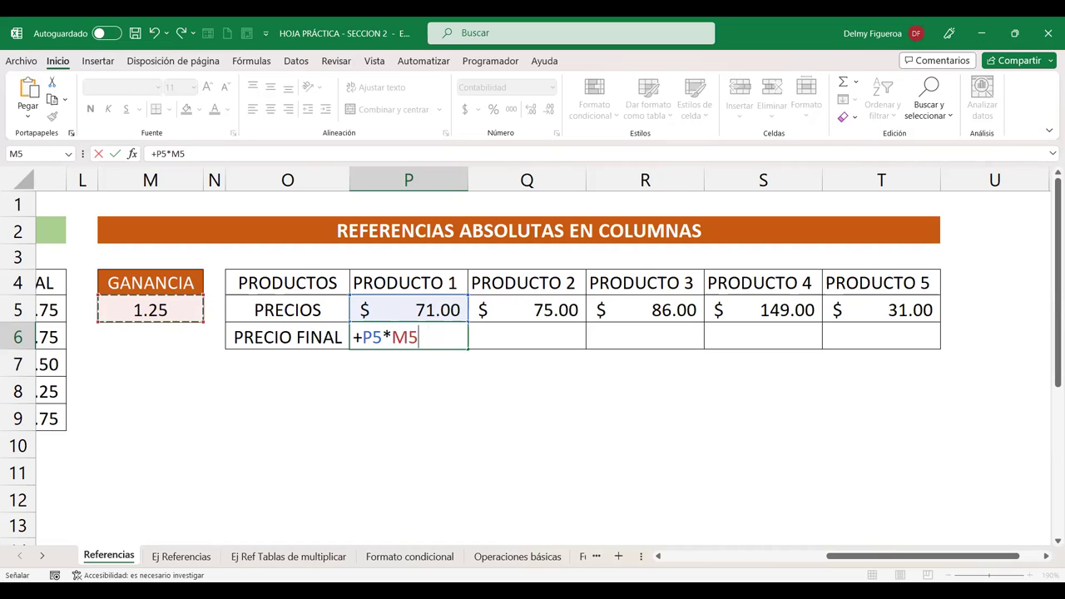
pyautogui.press('F4')
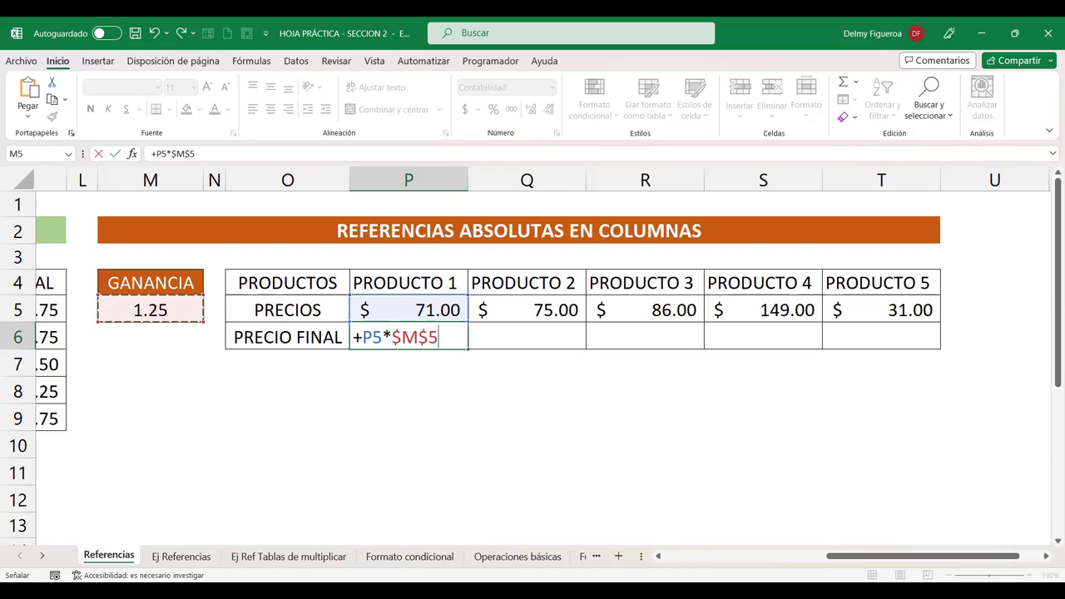
pyautogui.press('F4')
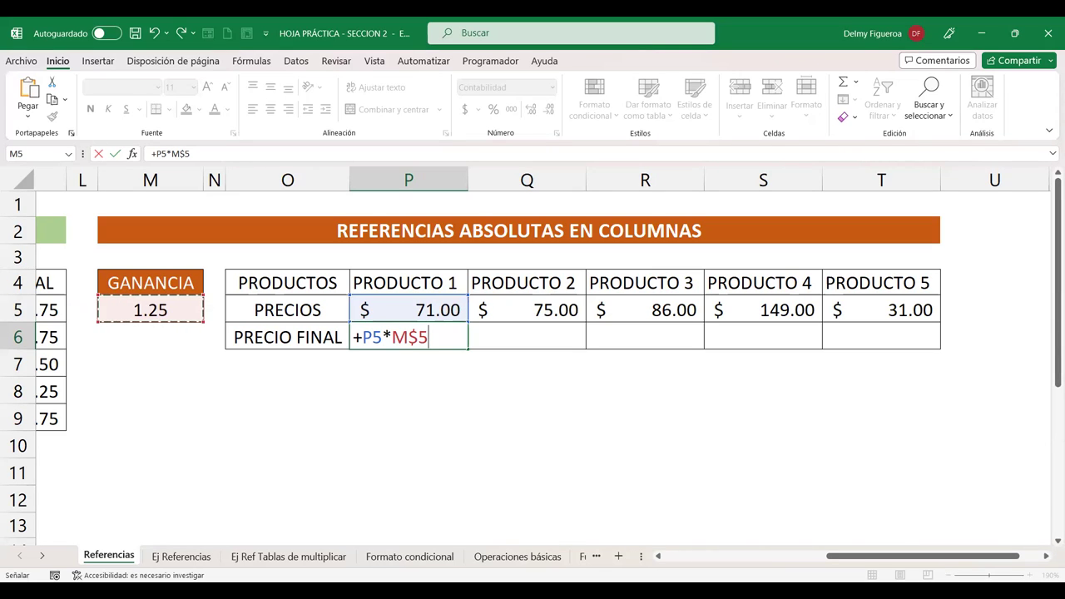
pyautogui.press('F4')
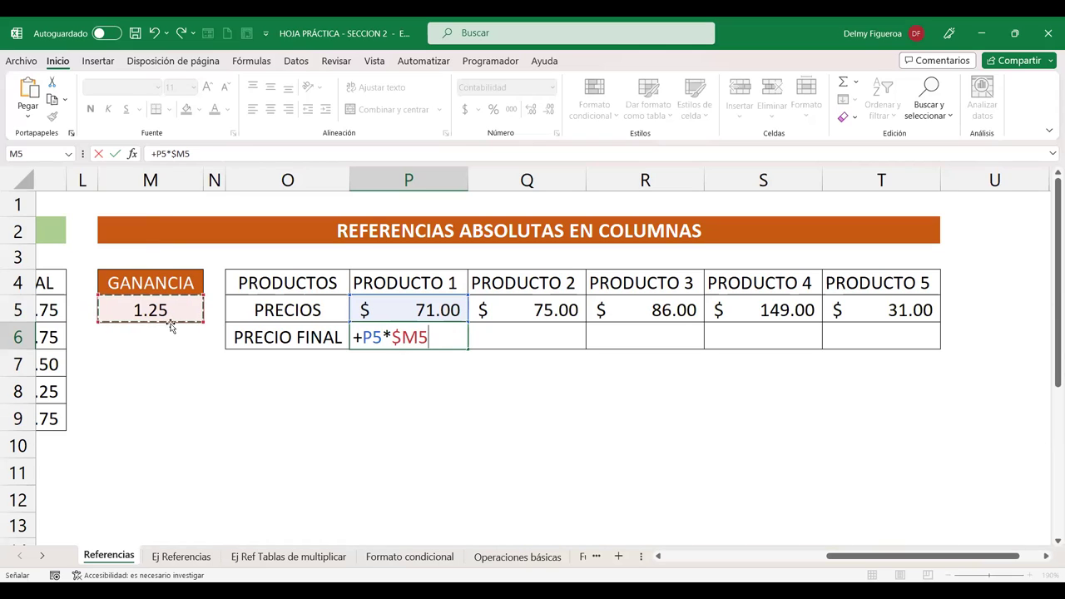
# - Fill P6's formula across to T6 and check Q6–T6 show 93.75, 107.50, 186.25, 38.75
pyautogui.press('Return')
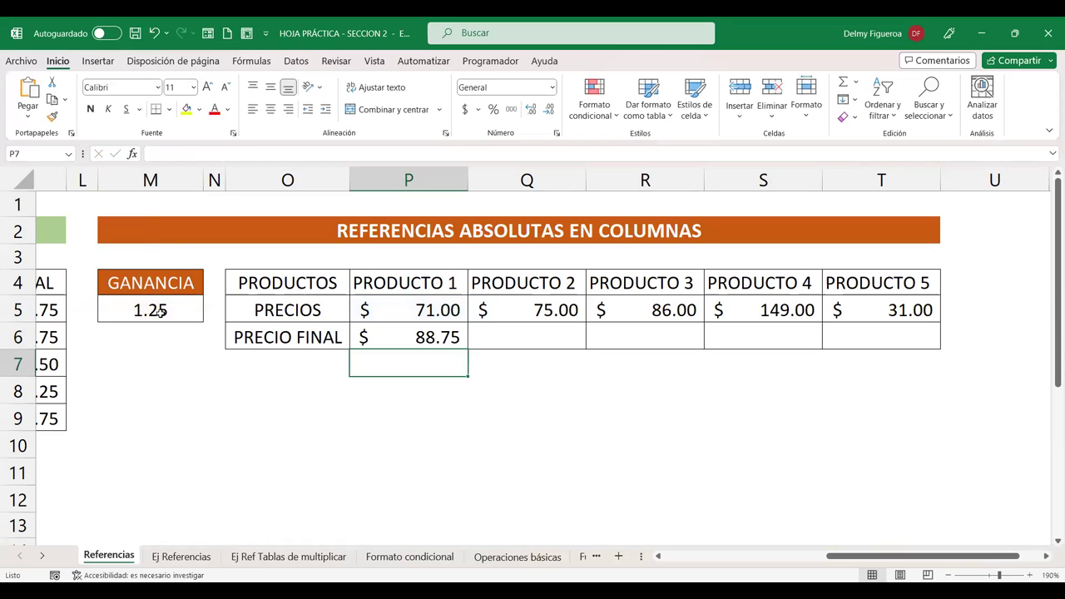
pyautogui.click(423, 333)
pyautogui.moveTo(469, 350); pyautogui.dragTo(936, 350)
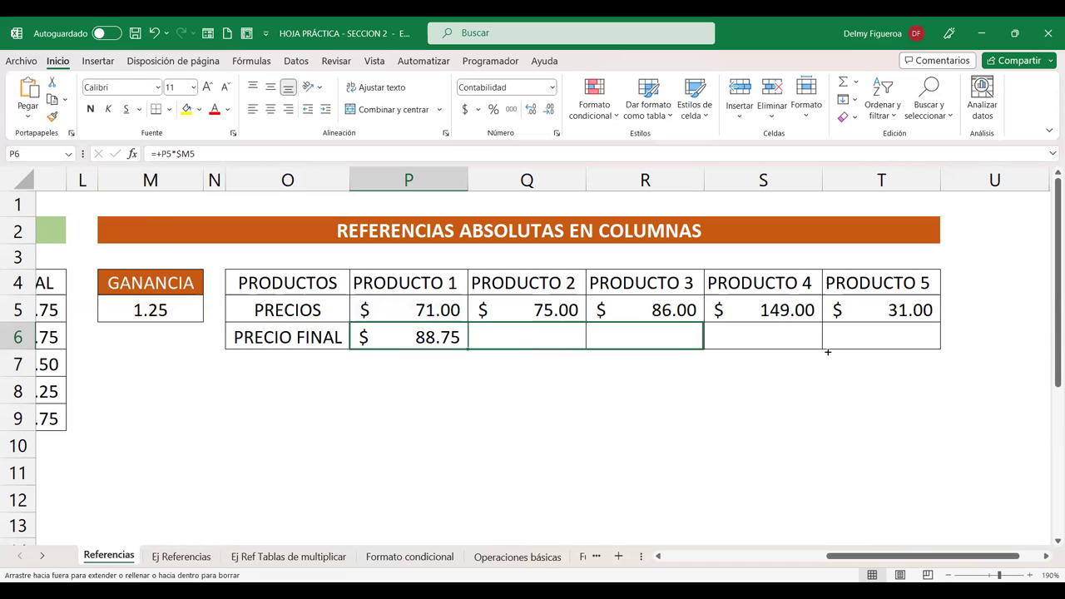
pyautogui.click(543, 341)
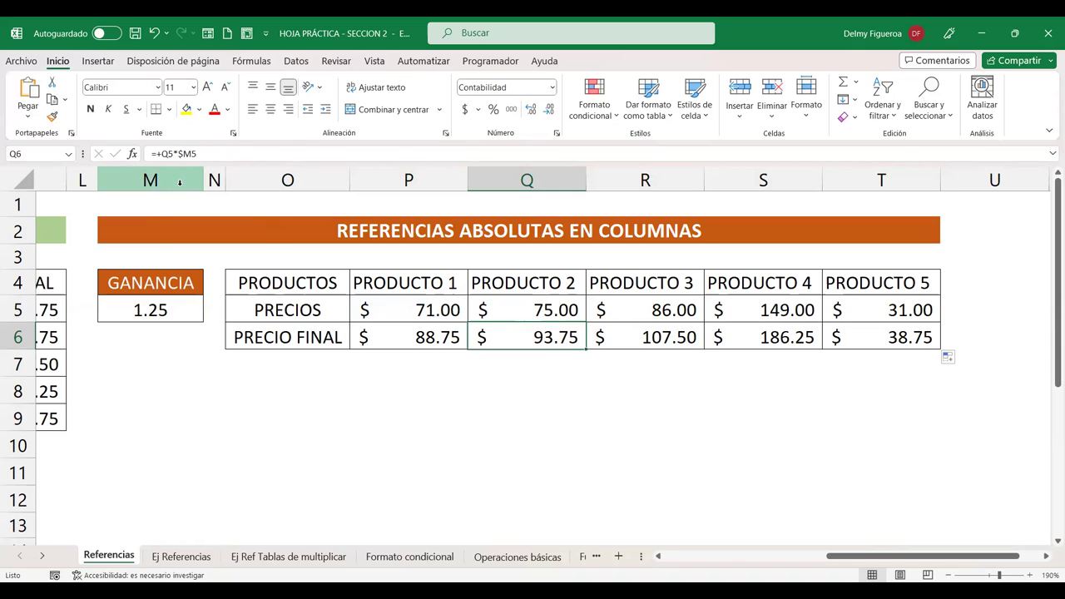
pyautogui.press('Right')
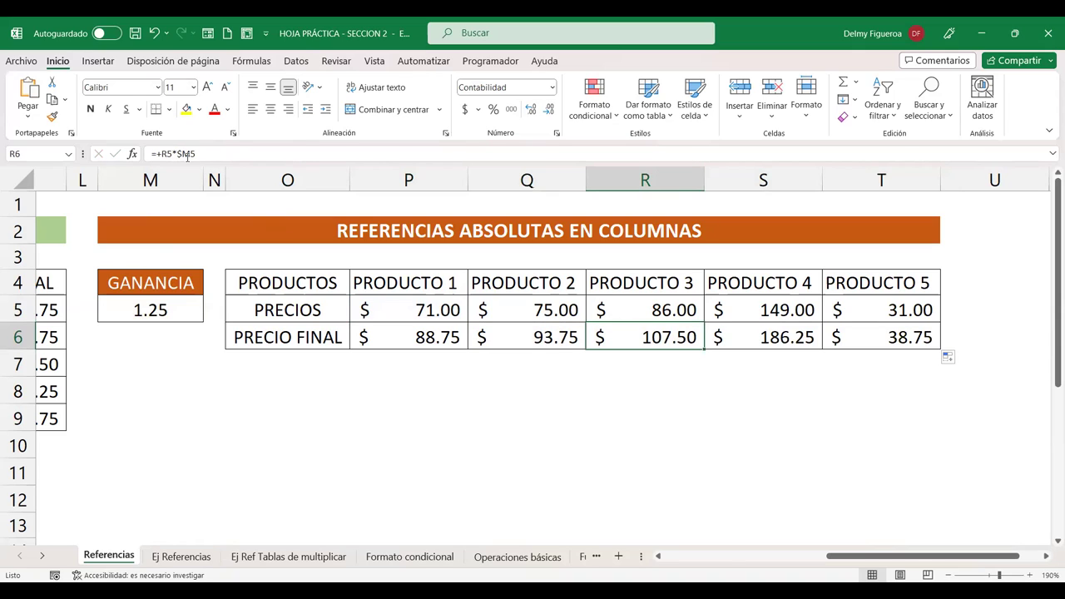
pyautogui.press('Right')
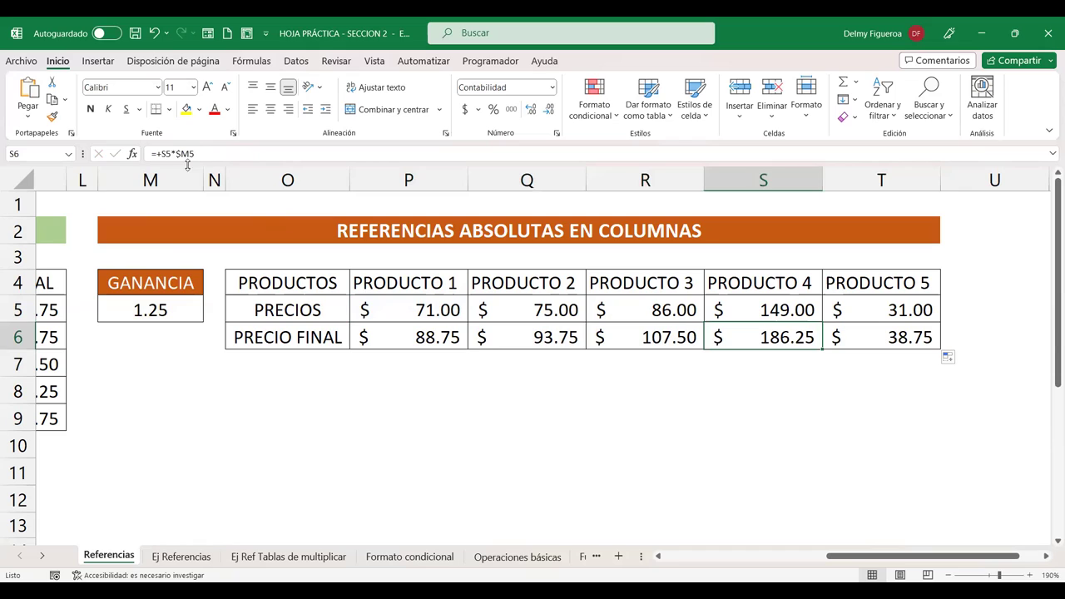
pyautogui.press('Right')
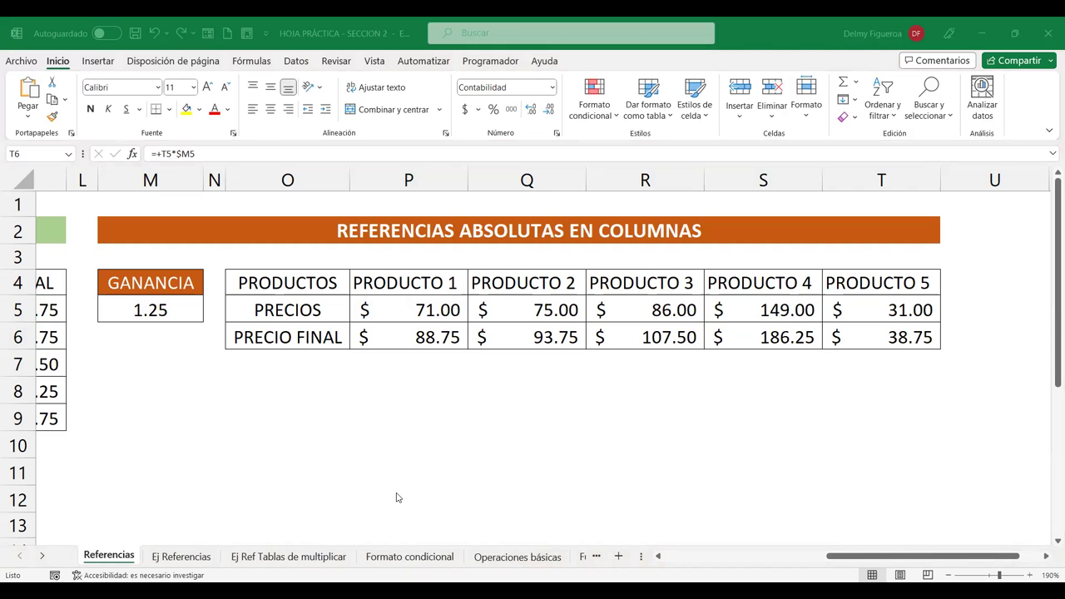
pyautogui.scroll(-7, 901, 445)
pyautogui.scroll(7, 901, 445)
# - Move to the Ej Referencias sheet and select the first employee's 3.25% cell in PLANILLA
pyautogui.moveTo(983, 556); pyautogui.dragTo(921, 552)
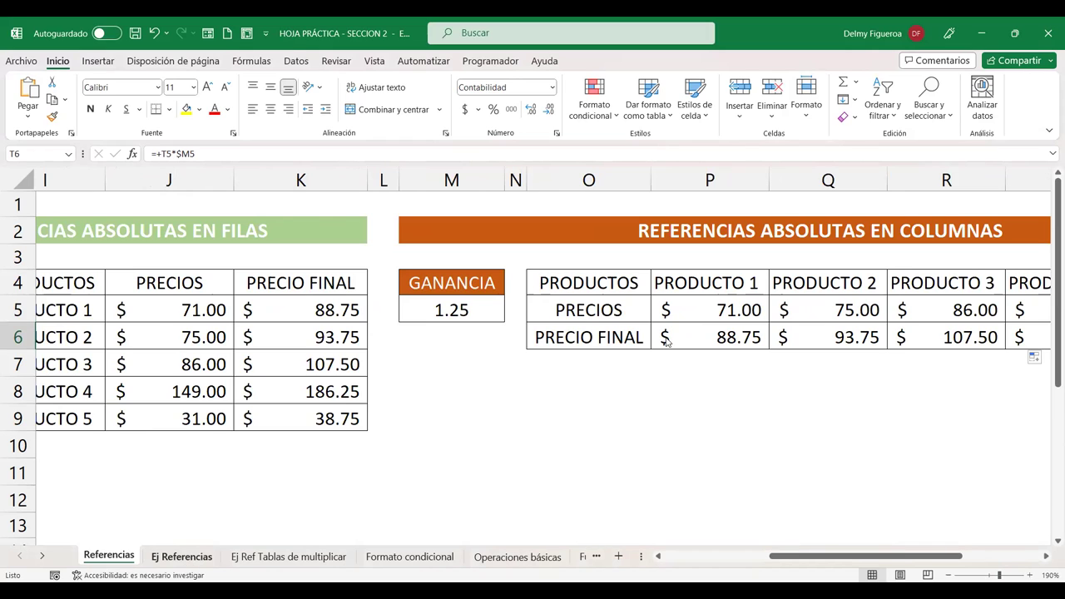
pyautogui.hotkey('ctrl', 'pagedown')
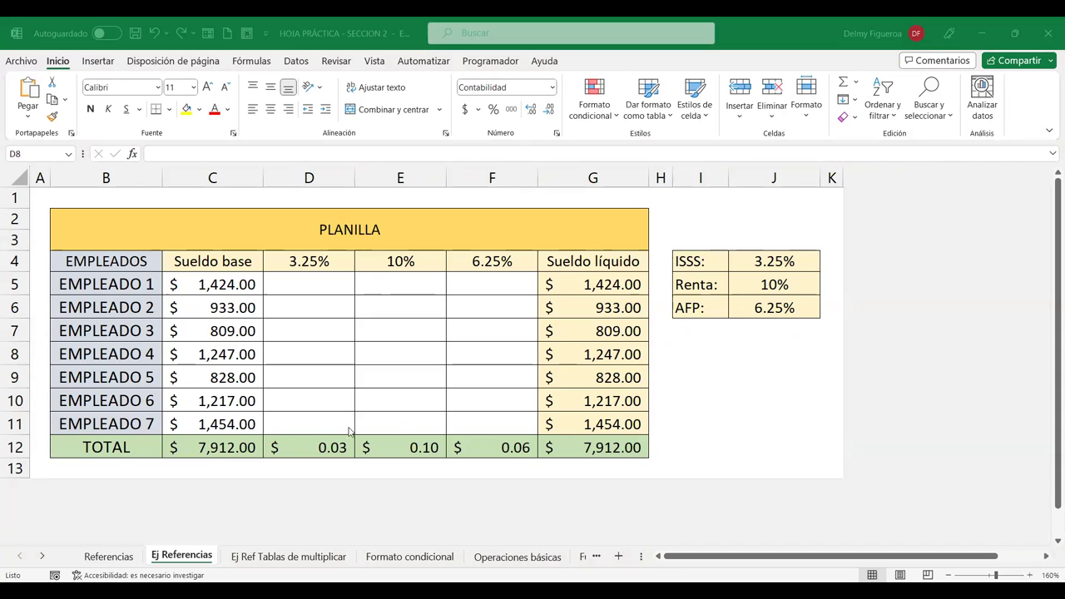
pyautogui.click(295, 285)
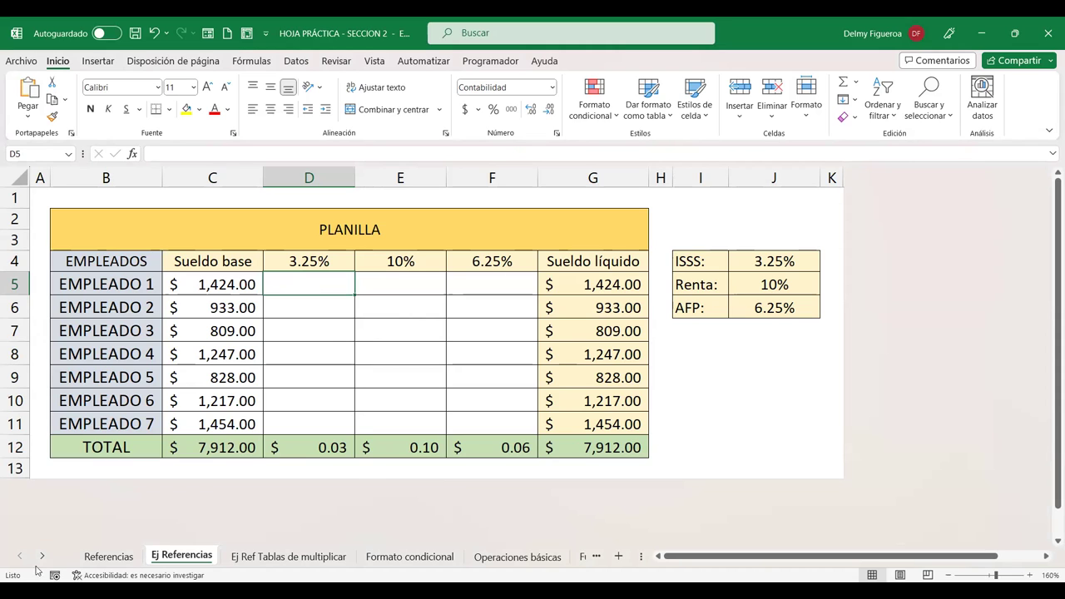
# - On the Referencias sheet, test +$M5 in P7 below Producto 1's final price, then delete it
pyautogui.click(109, 556)
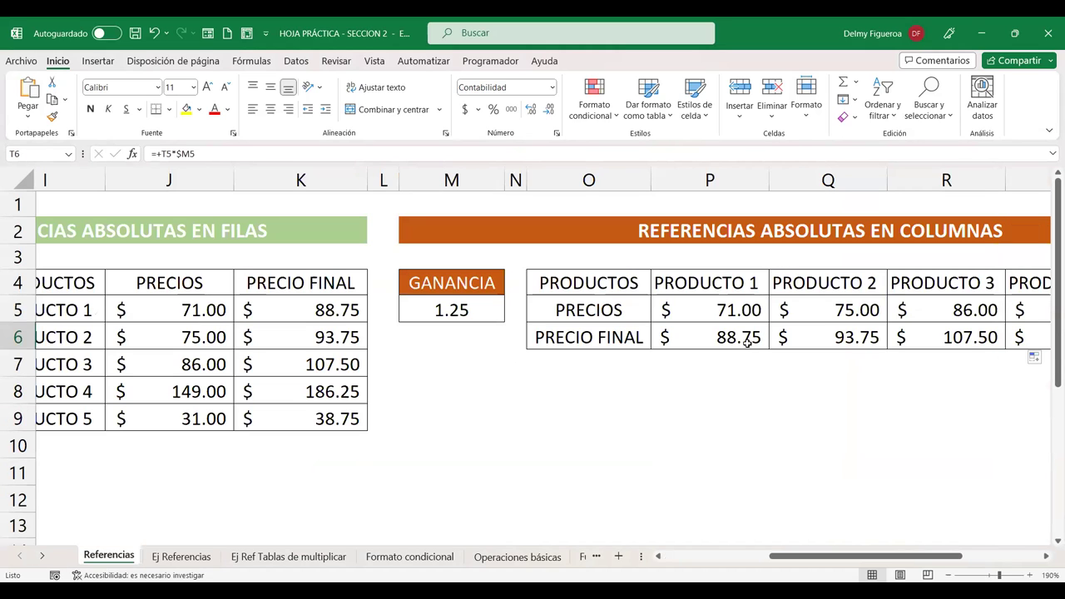
pyautogui.click(741, 371)
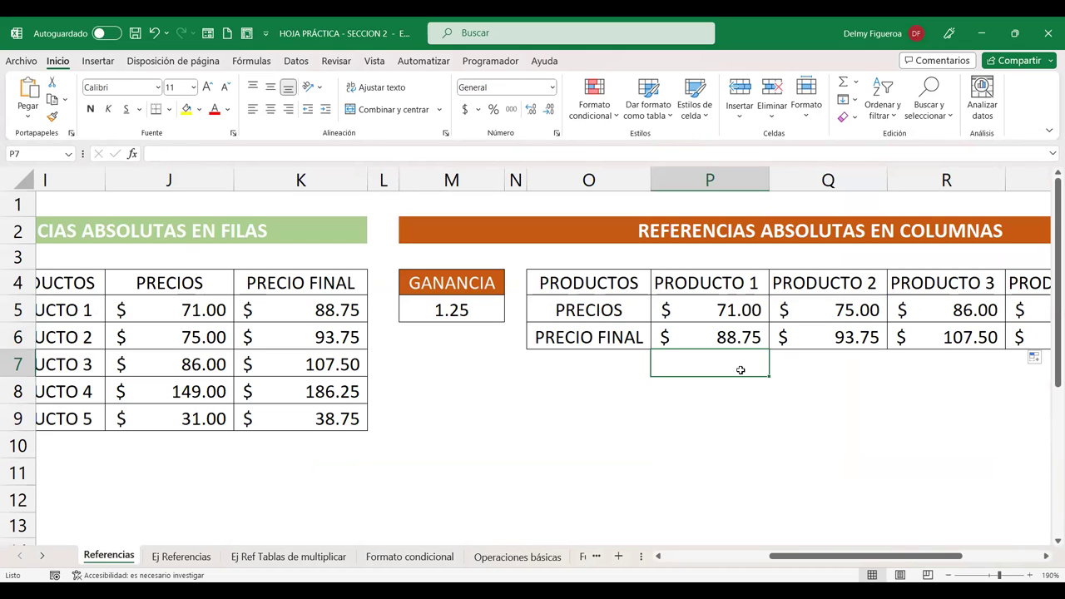
pyautogui.write('m')
pyautogui.press('BackSpace')
pyautogui.write('$m5')
pyautogui.press('Return')
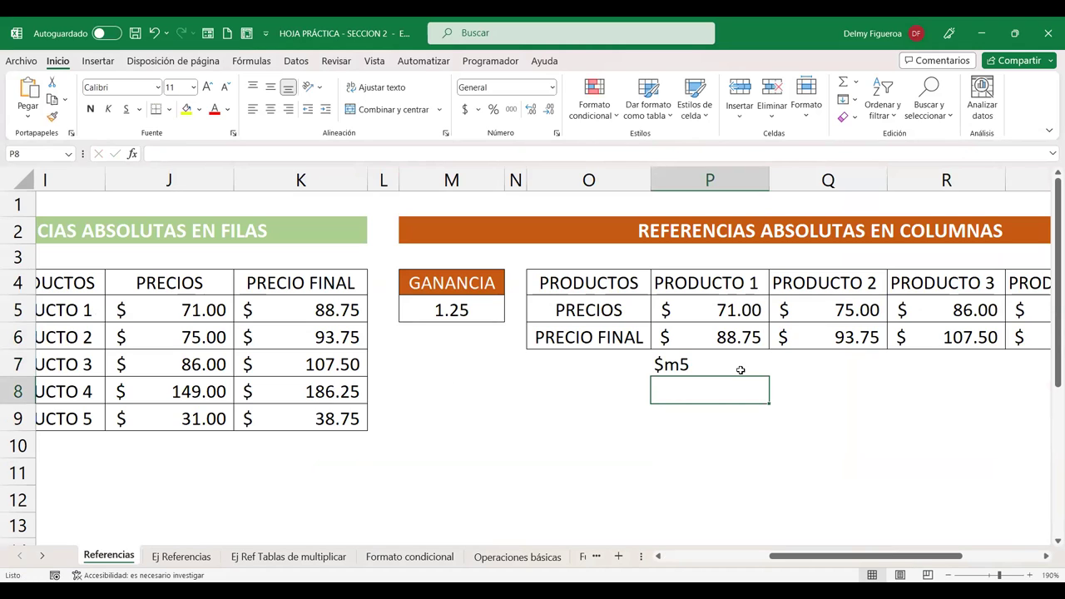
pyautogui.click(741, 370)
pyautogui.write('+$m5')
pyautogui.press('Return')
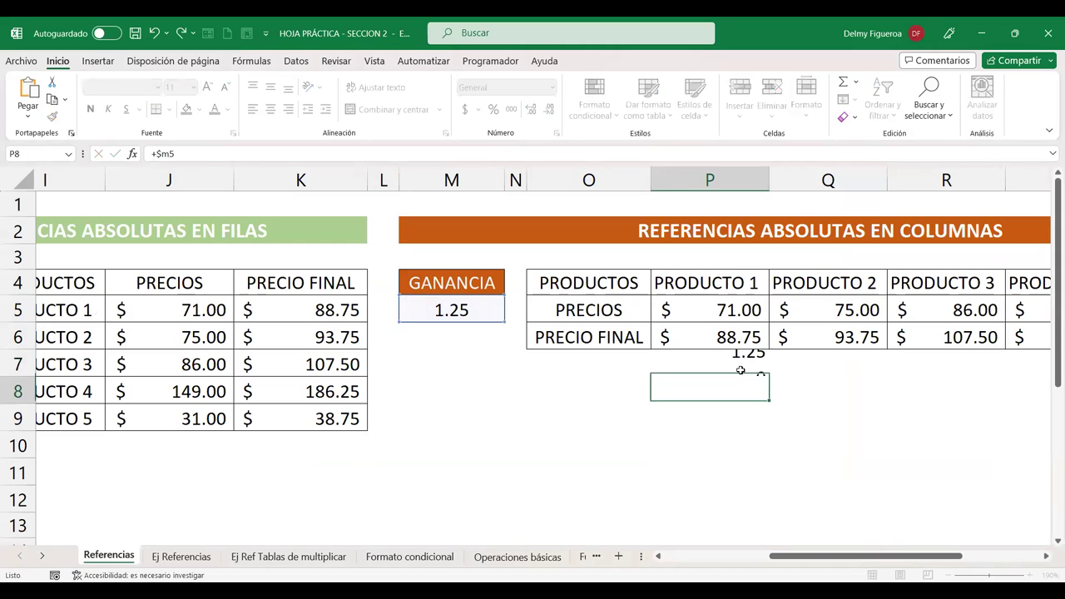
pyautogui.click(740, 368)
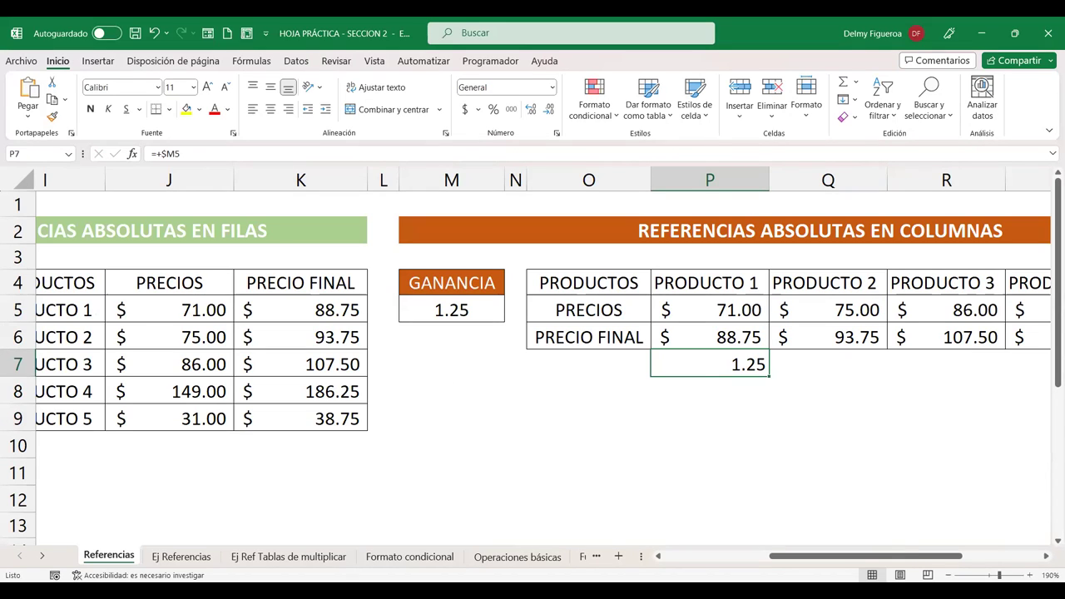
pyautogui.press('Delete')
pyautogui.click(714, 406)
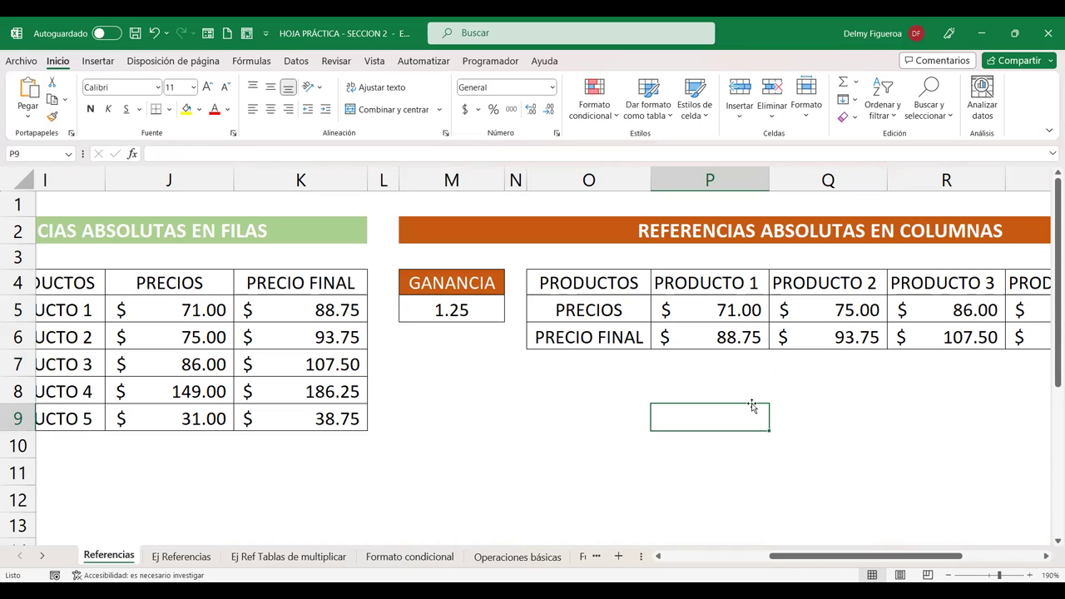
pyautogui.click(474, 340)
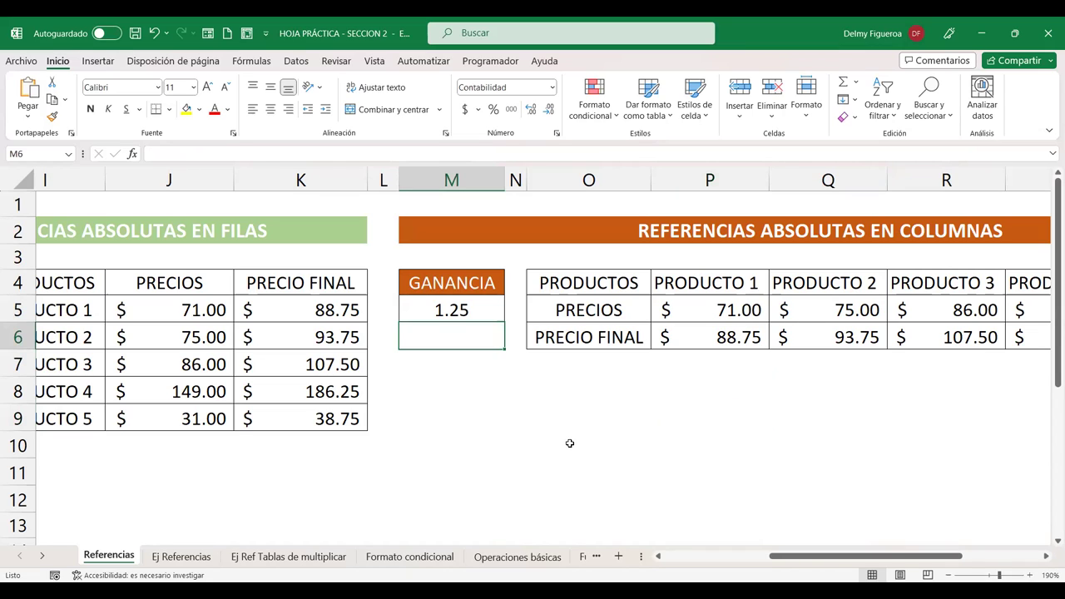
pyautogui.click(569, 444)
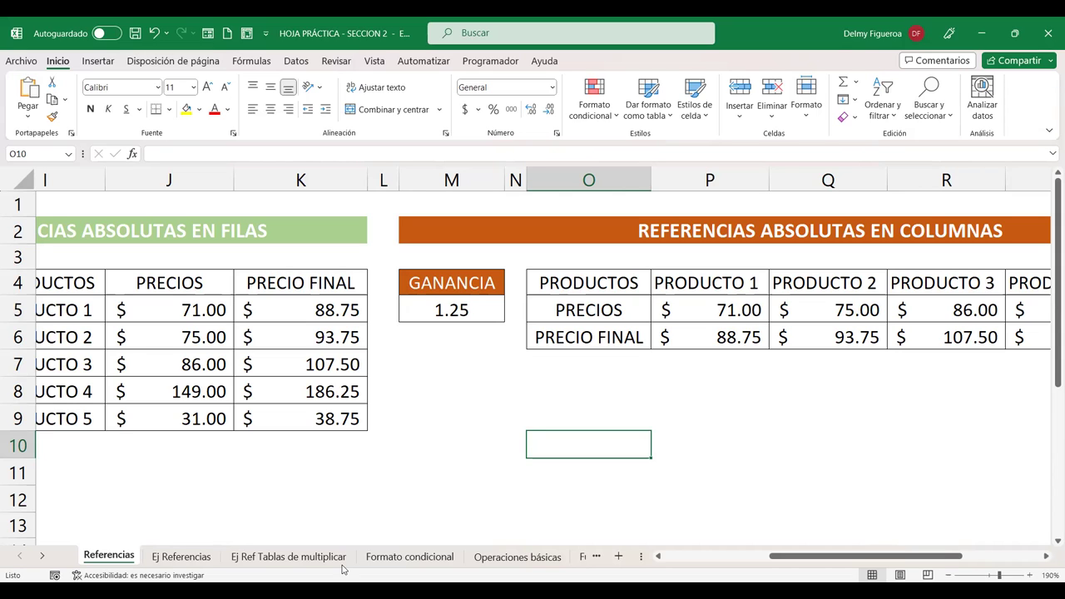
# - Switch to Ej Referencias and back to Referencias, jumping to the top of the sheet
pyautogui.click(181, 556)
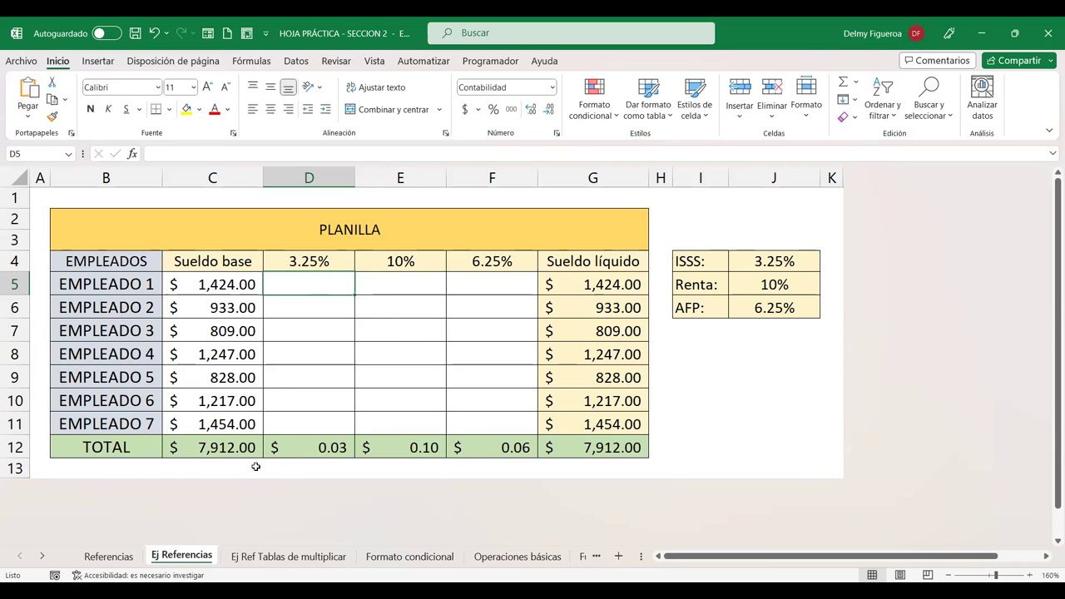
pyautogui.click(108, 556)
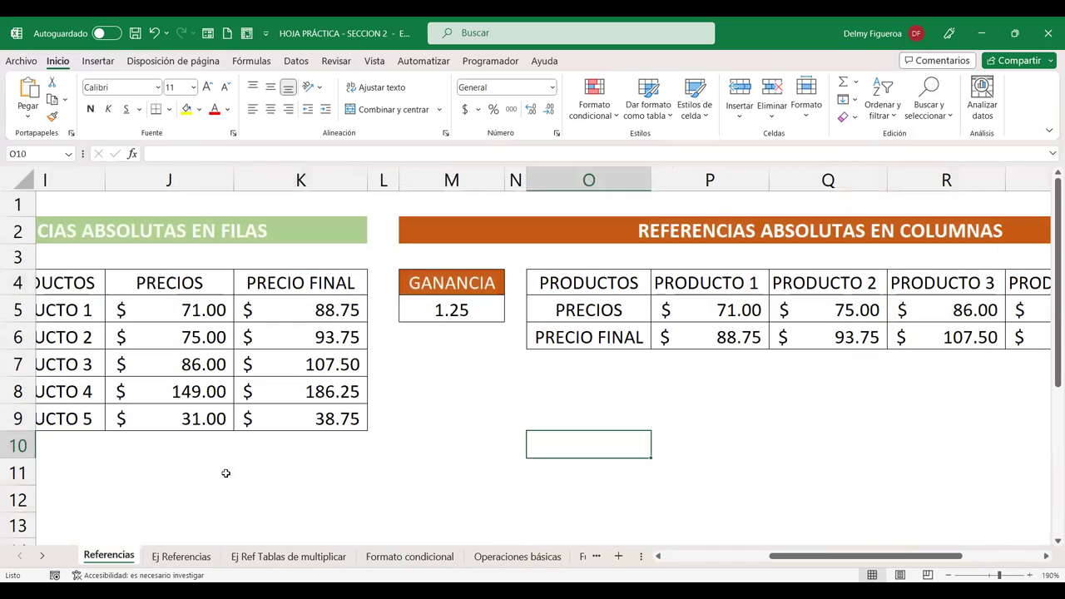
pyautogui.hotkey('ctrl', 'Home')
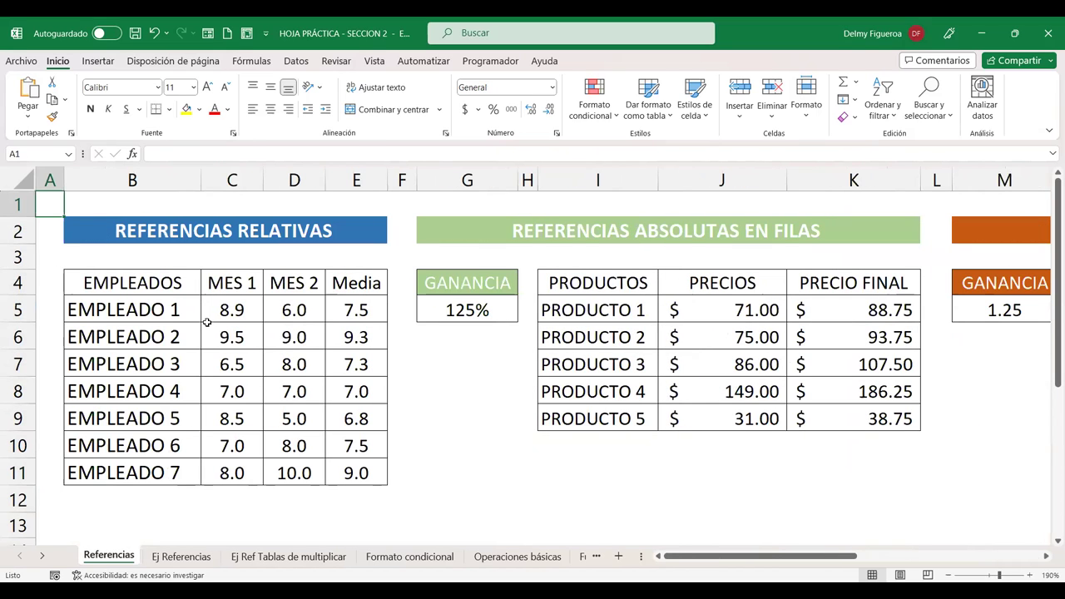
# - Change E5's average to =PROMEDIO($C$5:$D$5), using F4 on both C5 and D5
pyautogui.click(358, 304)
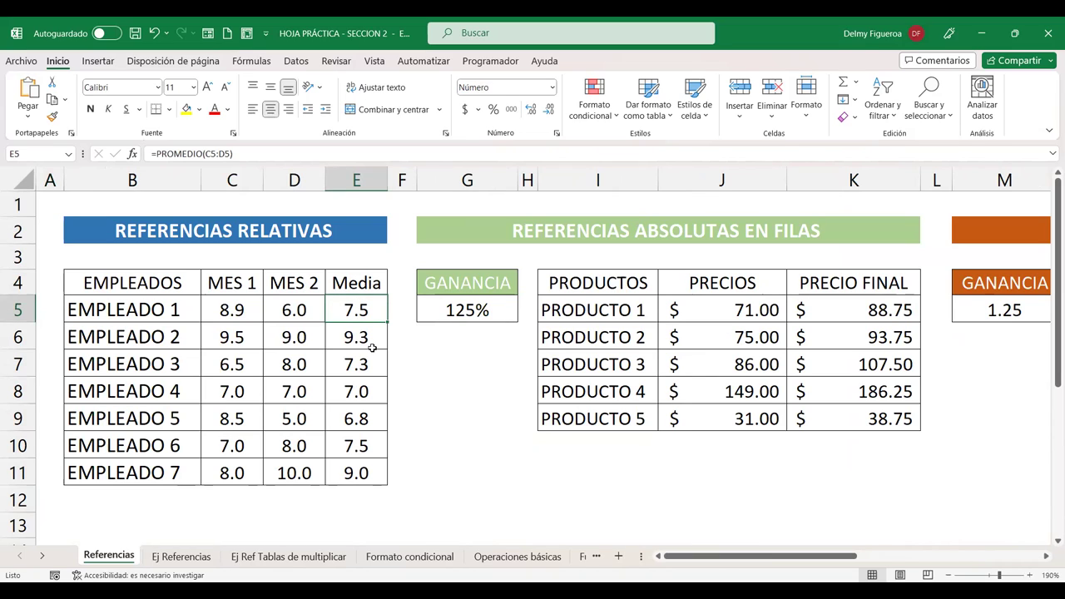
pyautogui.press('F2')
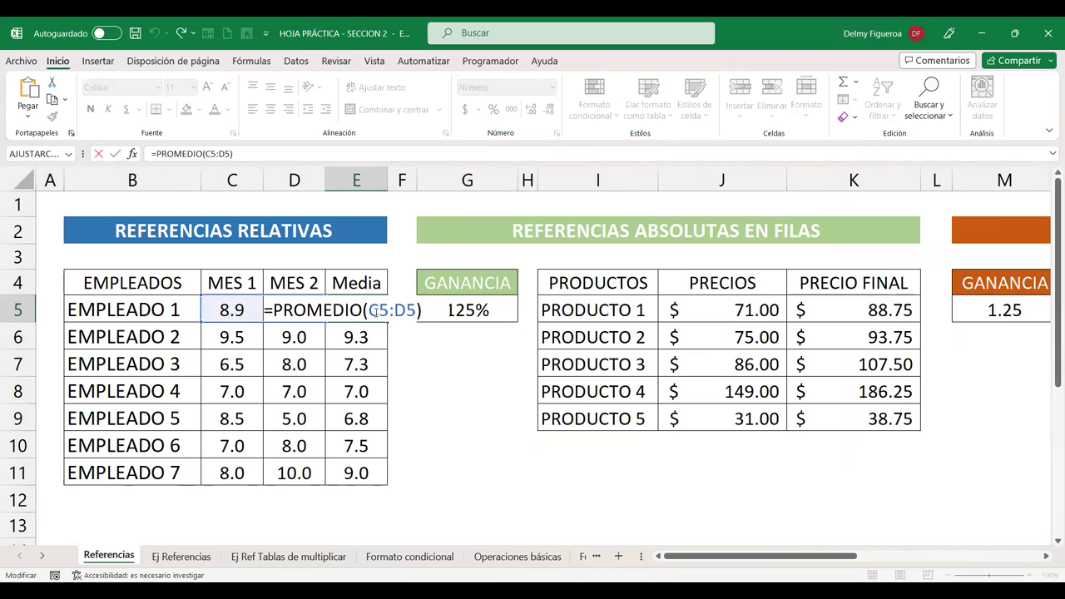
pyautogui.click(376, 311)
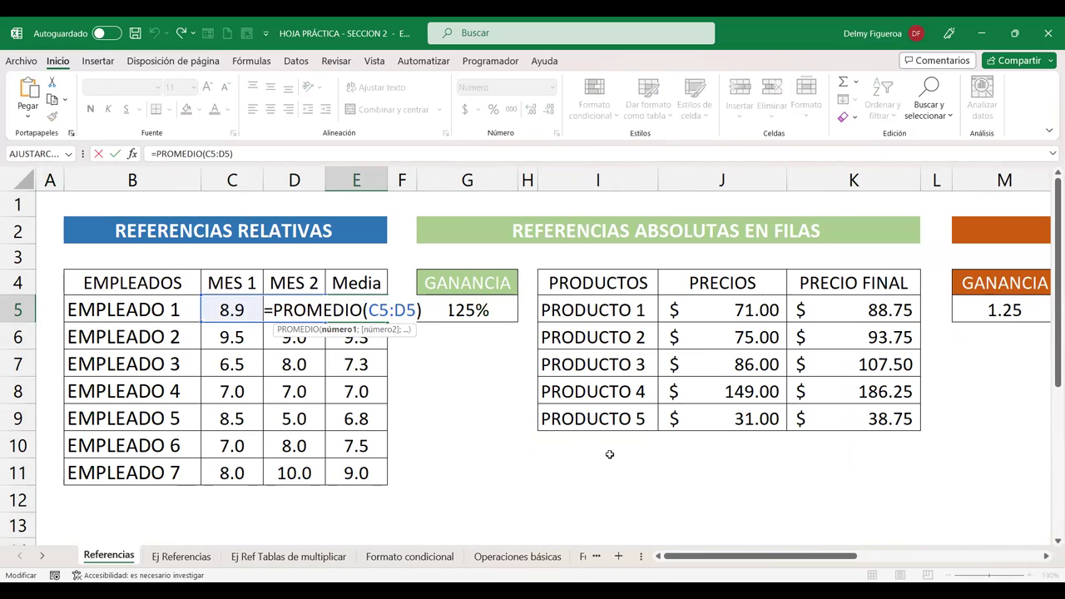
pyautogui.press('F4')
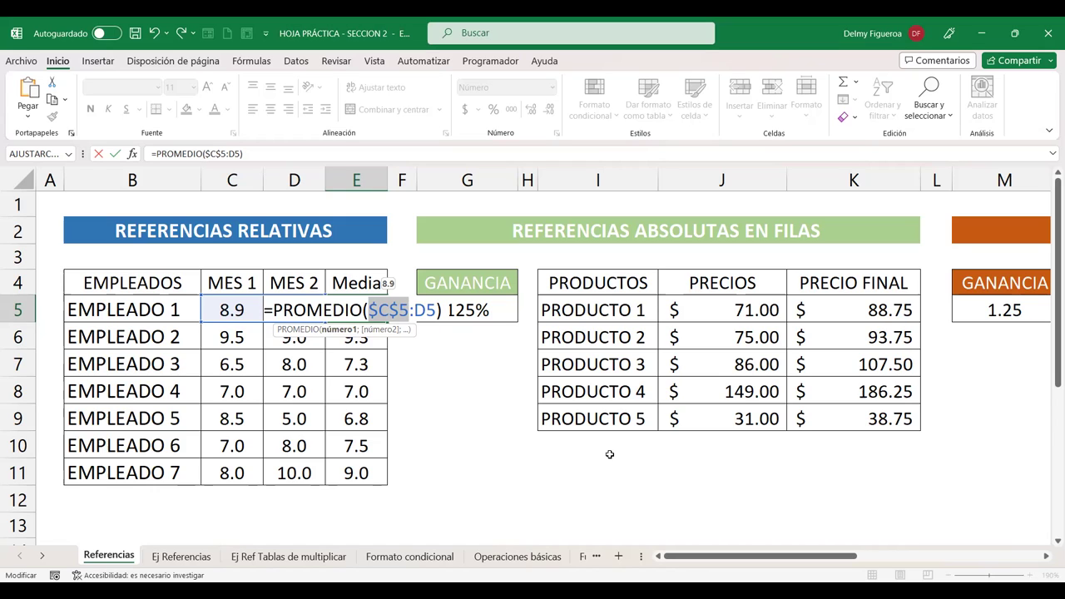
pyautogui.click(414, 309)
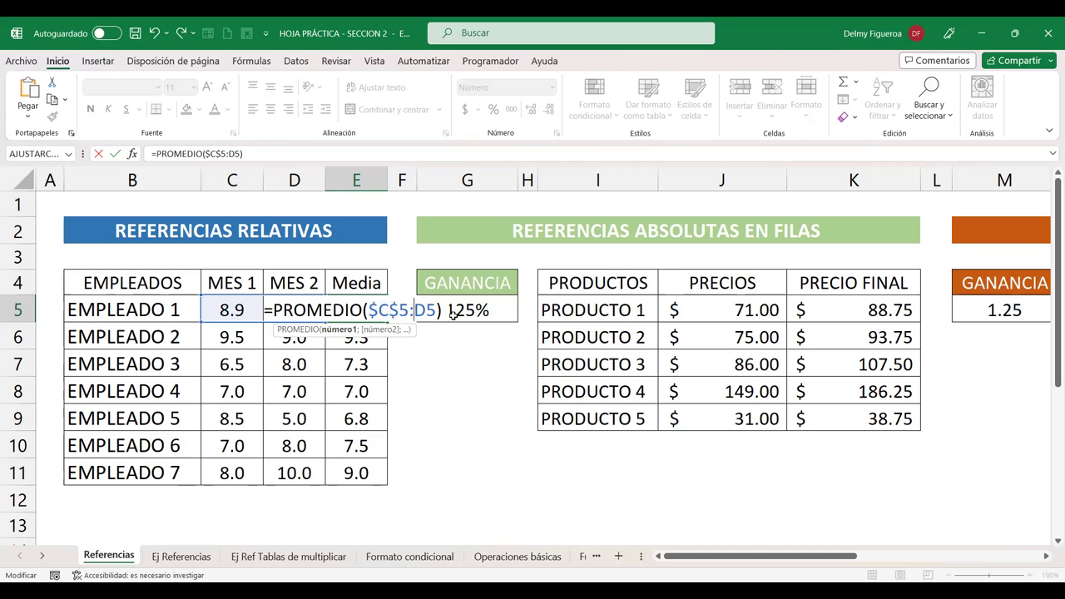
pyautogui.press('F4')
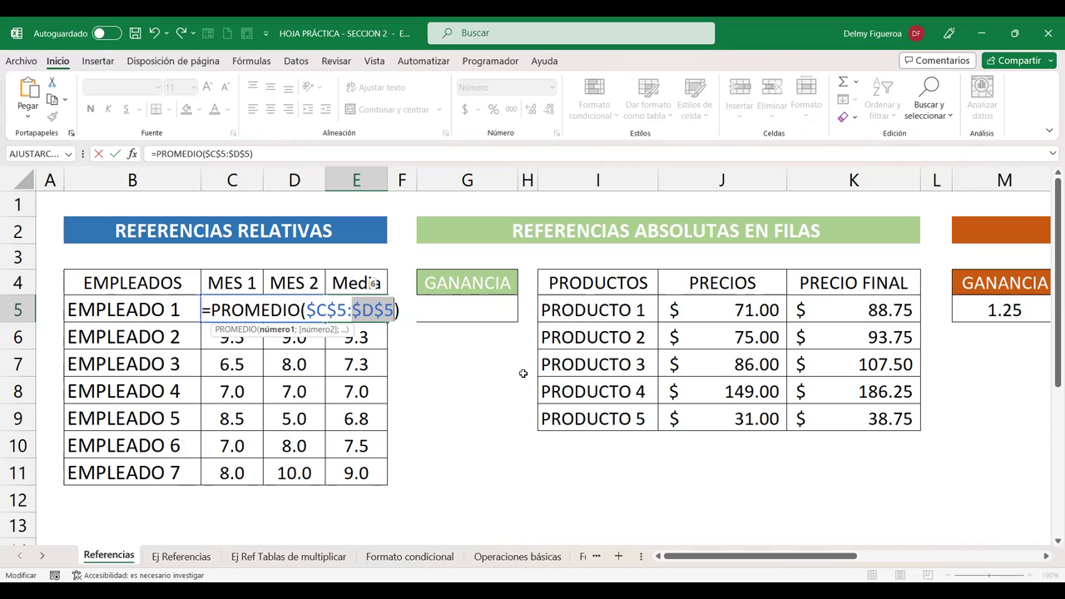
# - Commit E5, fill it down to E11, and check E6 and E7 both show 7.5
pyautogui.press('Return')
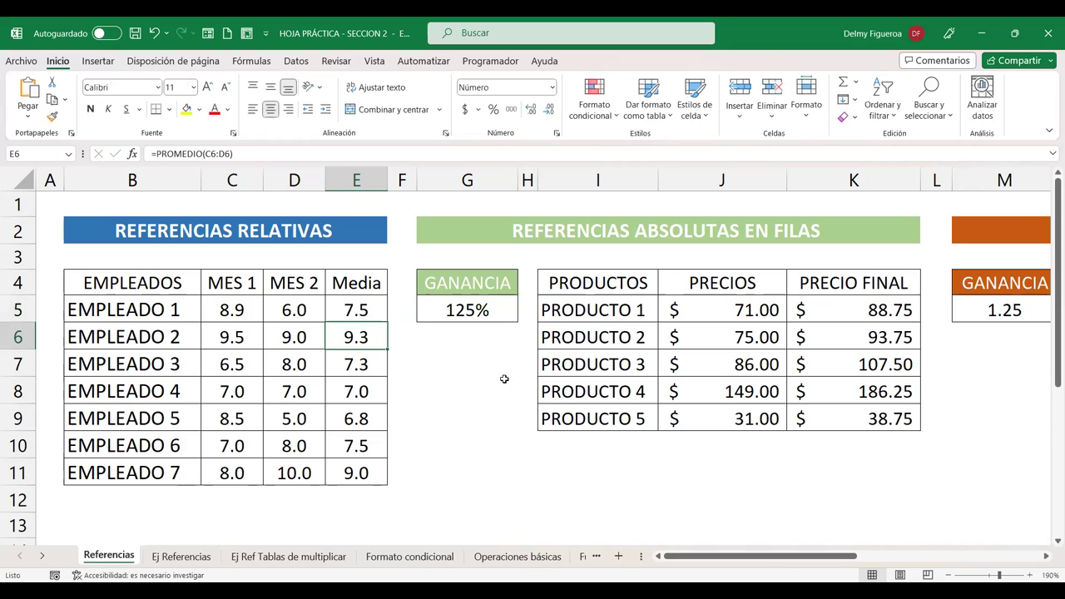
pyautogui.click(346, 310)
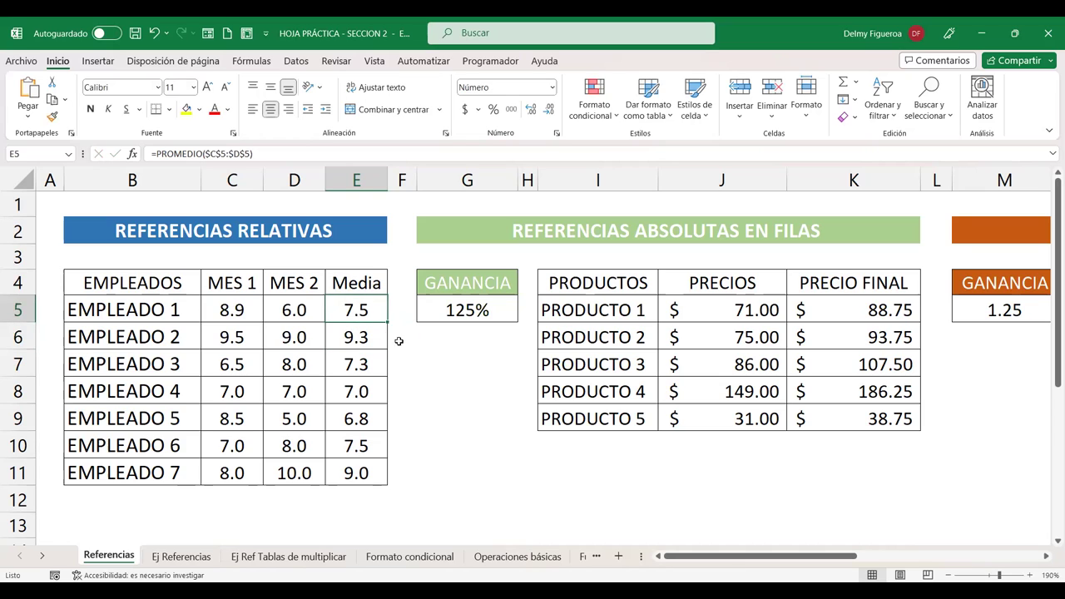
pyautogui.moveTo(387, 322); pyautogui.dragTo(389, 483)
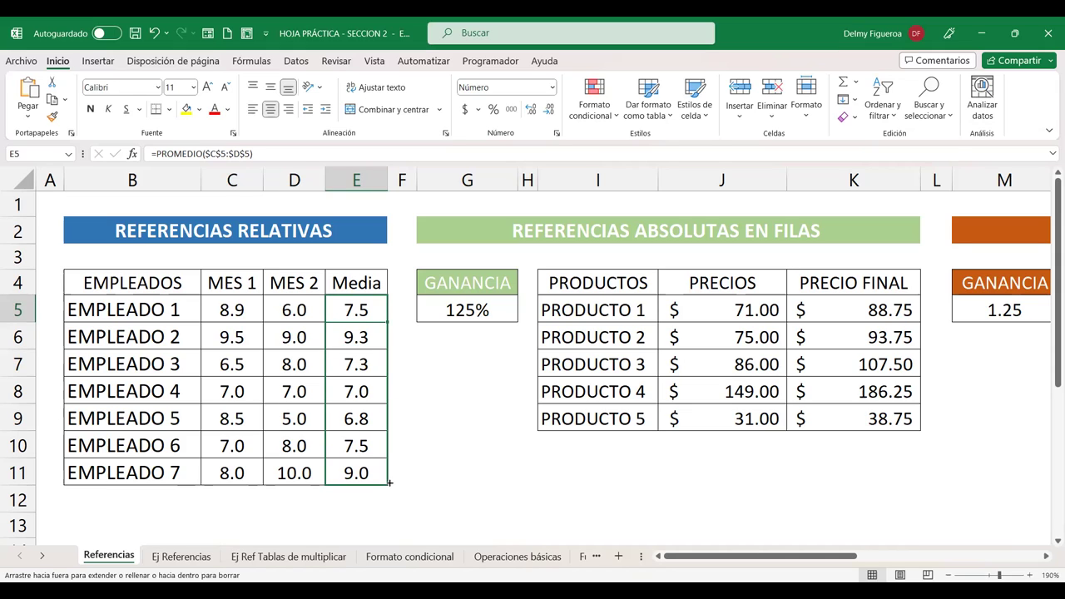
pyautogui.moveTo(389, 483); pyautogui.dragTo(391, 483)
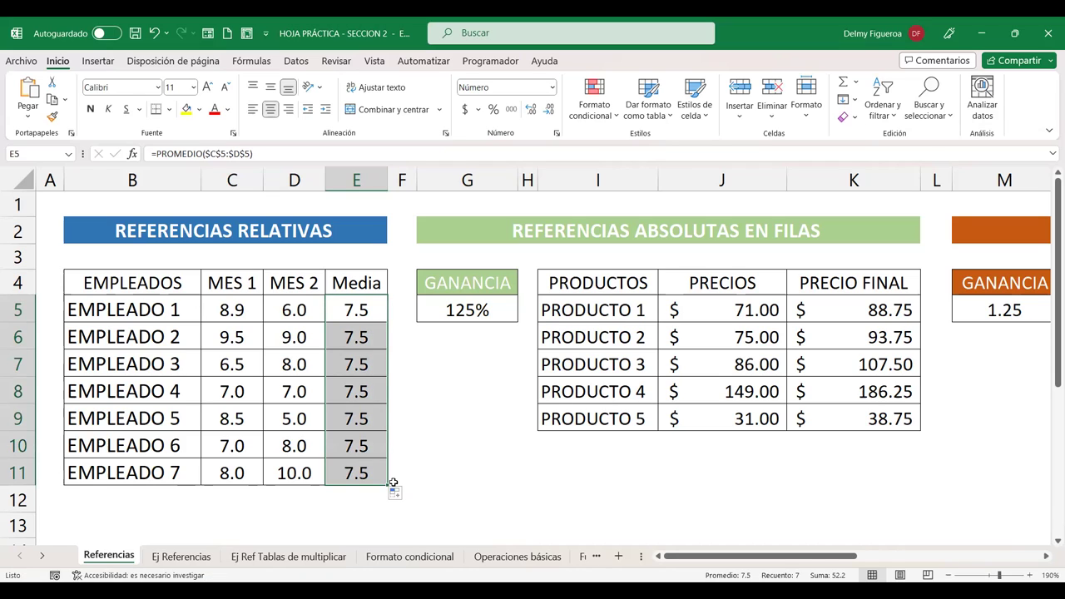
pyautogui.click(364, 339)
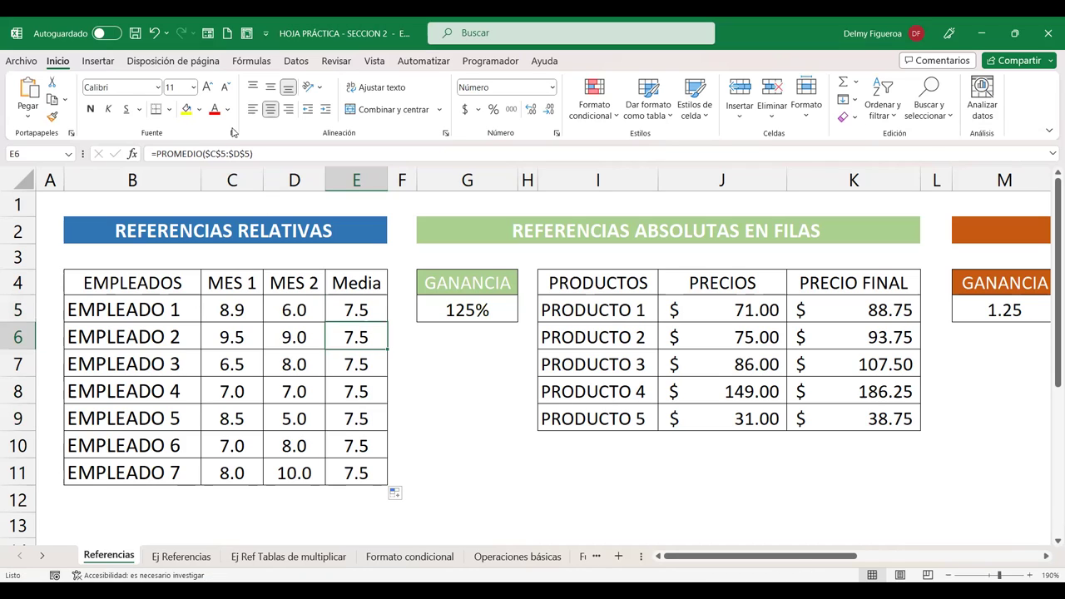
pyautogui.click(364, 354)
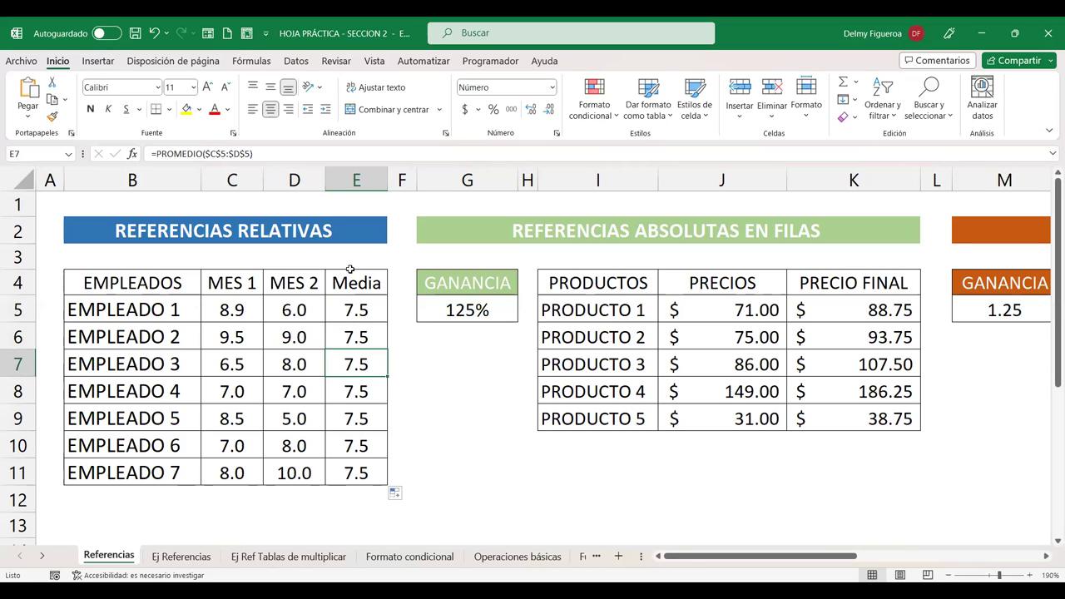
# - Undo the fill and start a new PROMEDIO formula in E6
pyautogui.hotkey('ctrl', 'z')
pyautogui.hotkey('ctrl', 'z')
pyautogui.hotkey('ctrl', 'z')
pyautogui.press('F2')
pyautogui.press('Escape')
pyautogui.write('+')
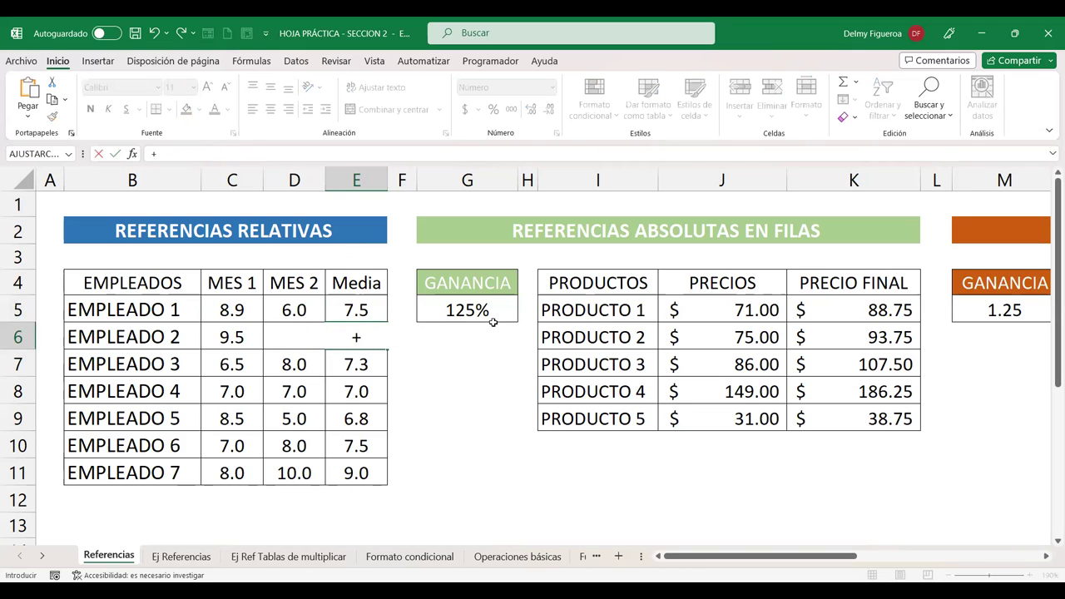
pyautogui.write('prome')
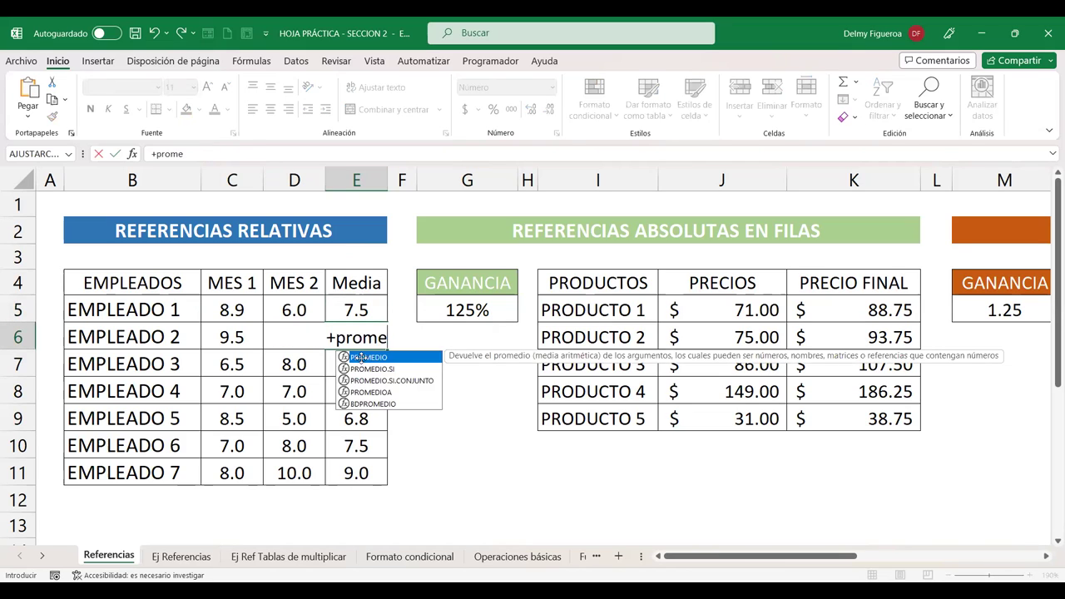
pyautogui.doubleClick(361, 358)
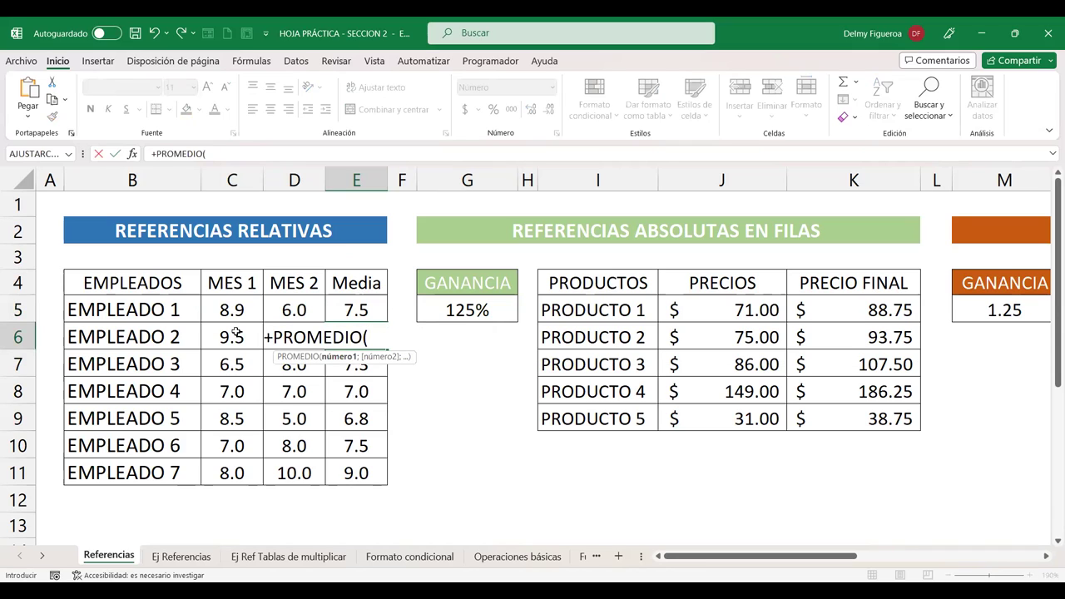
# - Finish E6 as =+PROMEDIO($C$6;$D$6) with absolute references and enter it
pyautogui.click(236, 333)
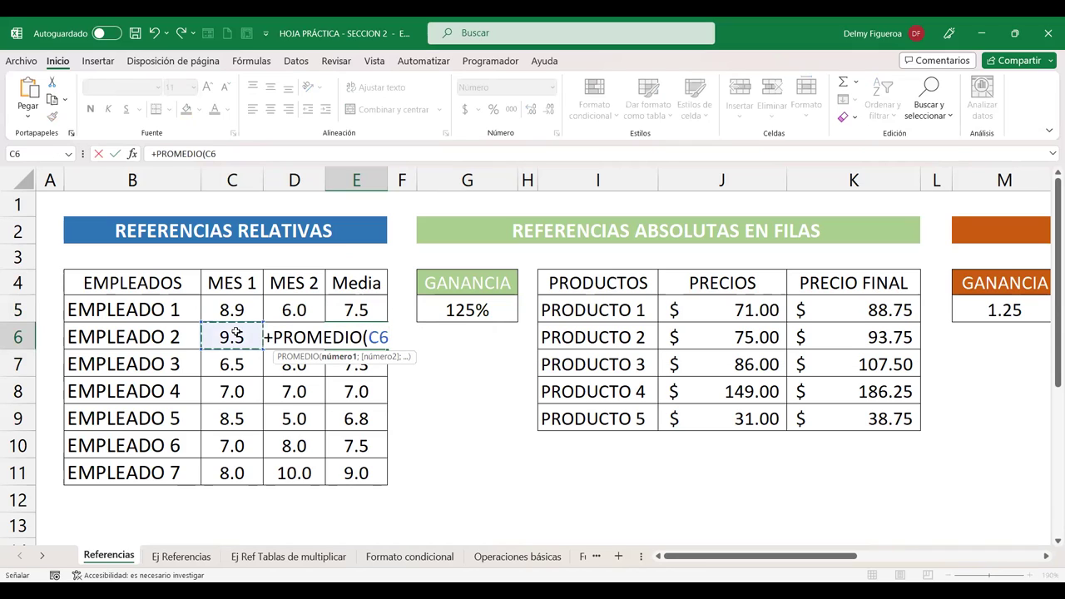
pyautogui.press('F4')
pyautogui.press('F8')
pyautogui.press('BackSpace')
pyautogui.press('BackSpace')
pyautogui.press('BackSpace')
pyautogui.press('BackSpace')
pyautogui.write('c')
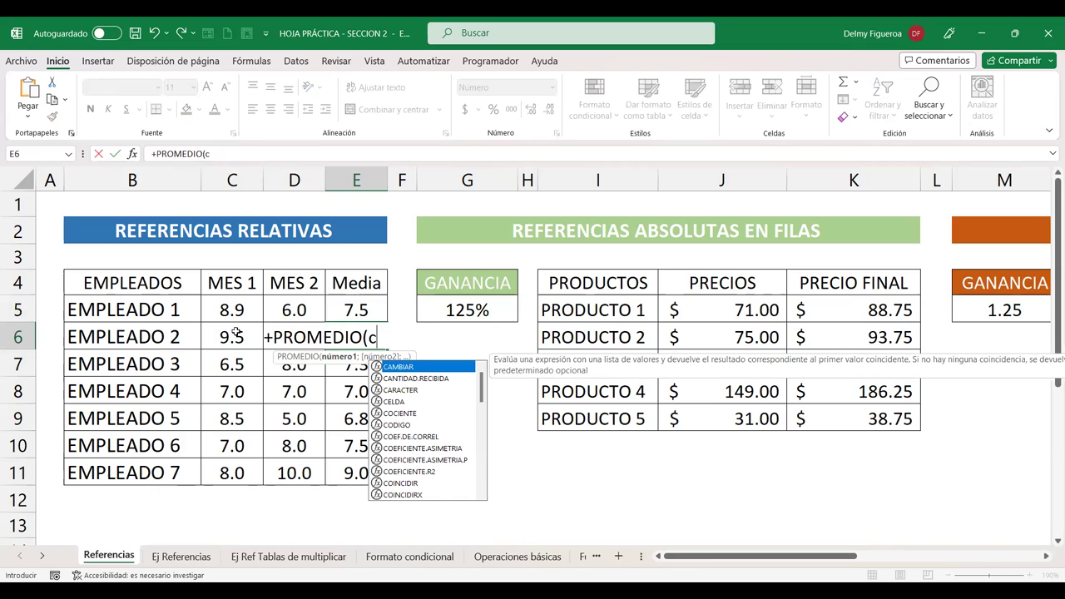
pyautogui.write('6')
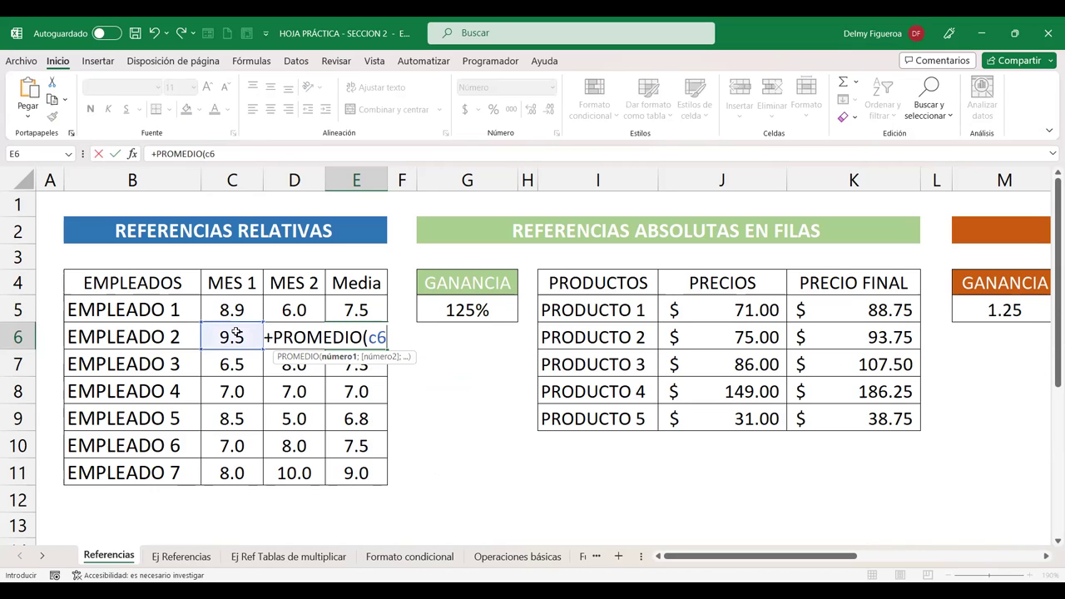
pyautogui.press('F4')
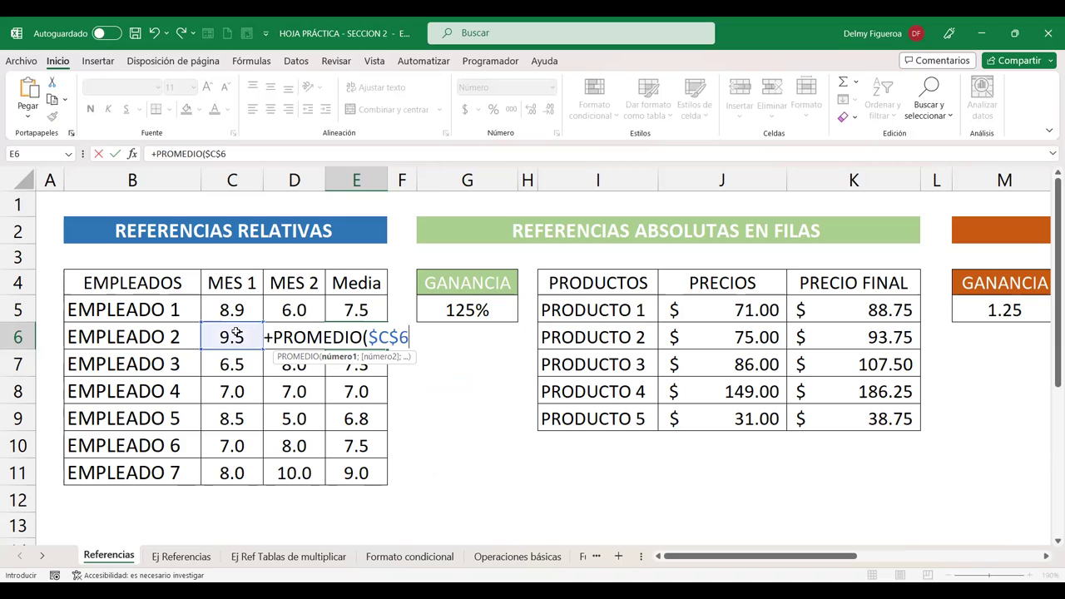
pyautogui.write(';')
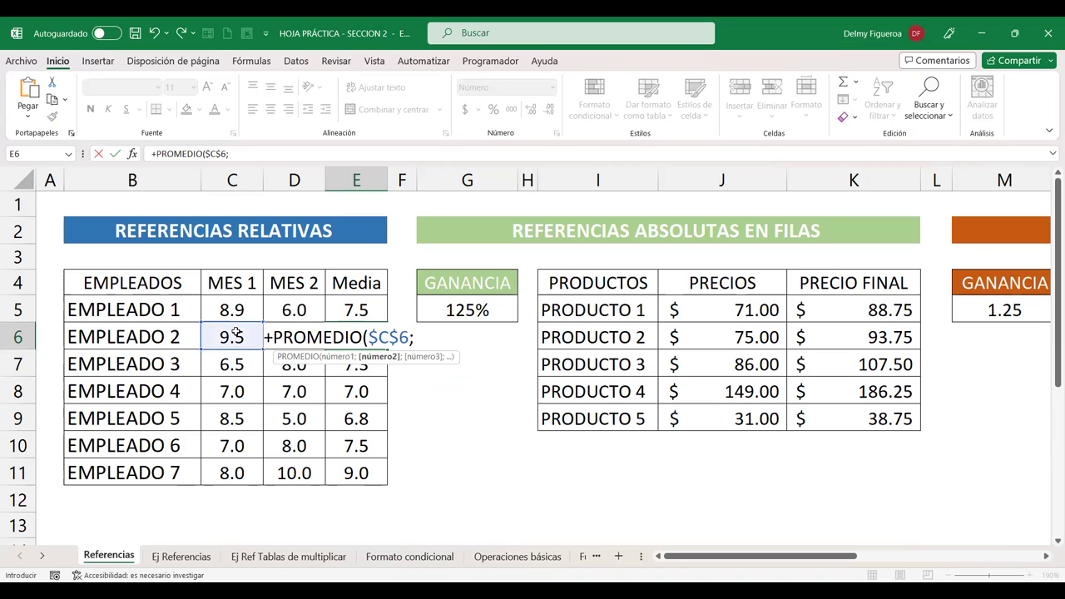
pyautogui.write('d6')
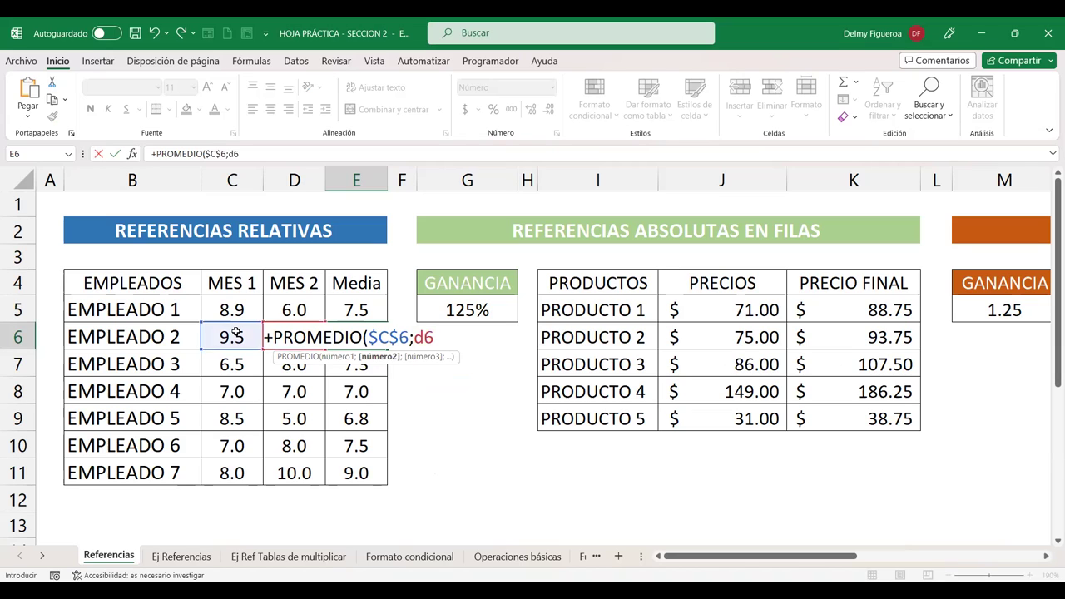
pyautogui.press('F4')
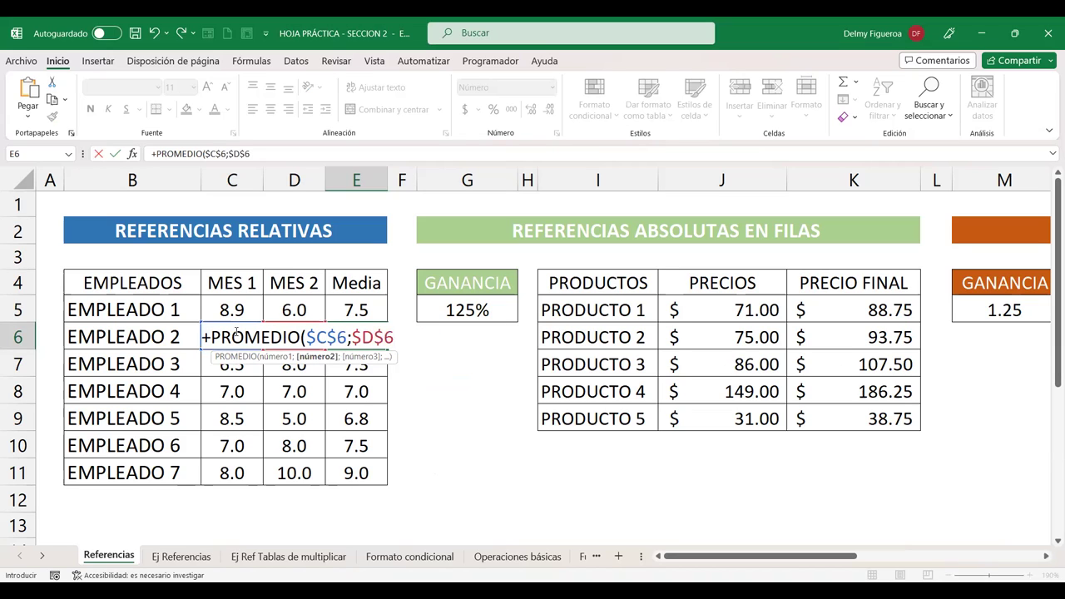
pyautogui.write(')')
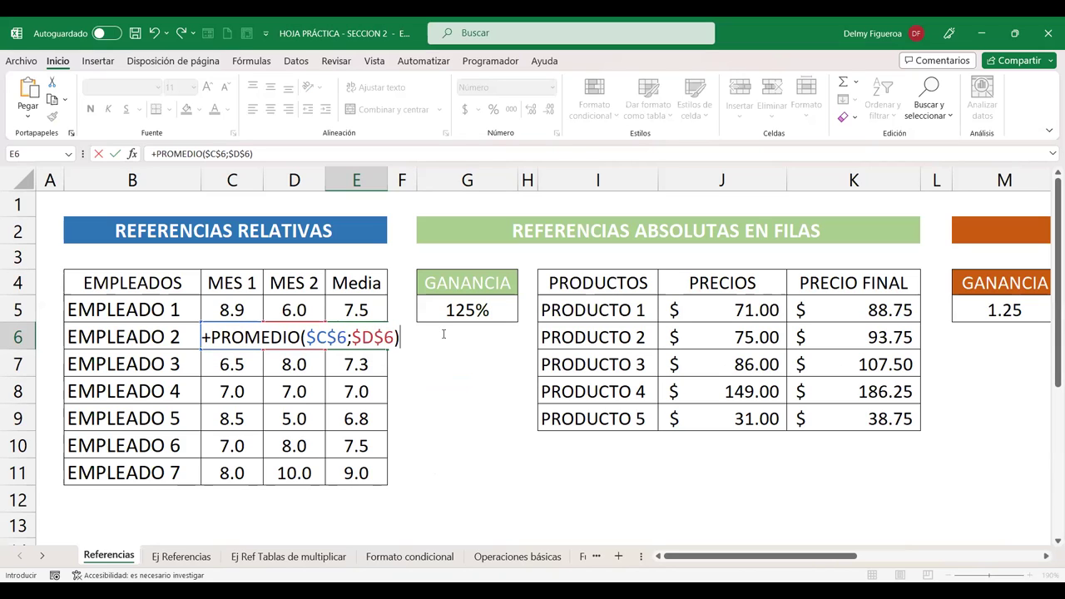
pyautogui.press('Return')
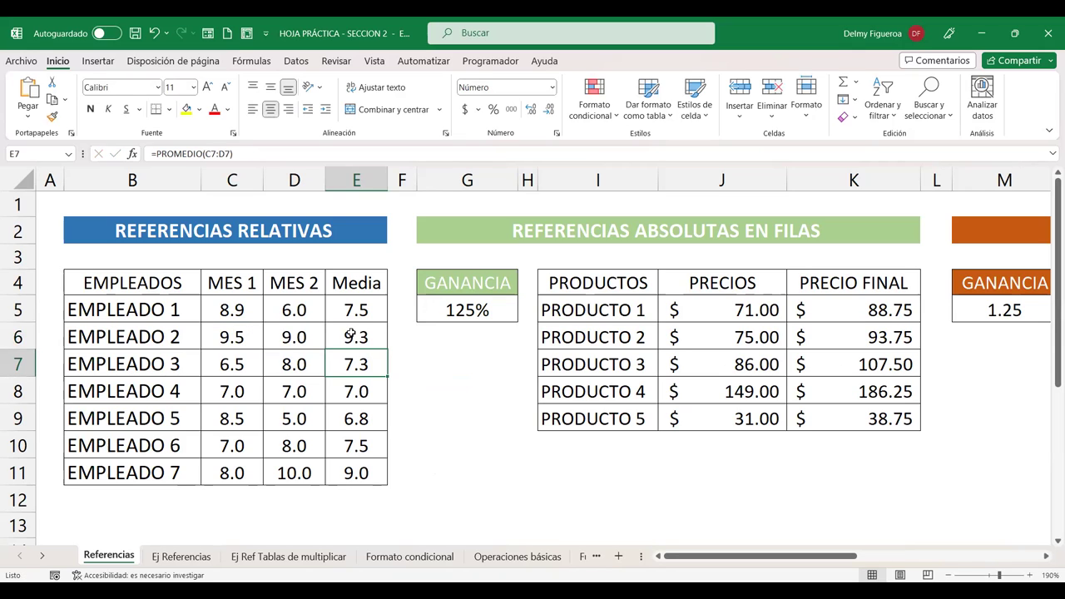
# - Inspect Empleado 2's MES values and review E6's formula without changing it
pyautogui.click(228, 334)
pyautogui.click(310, 334)
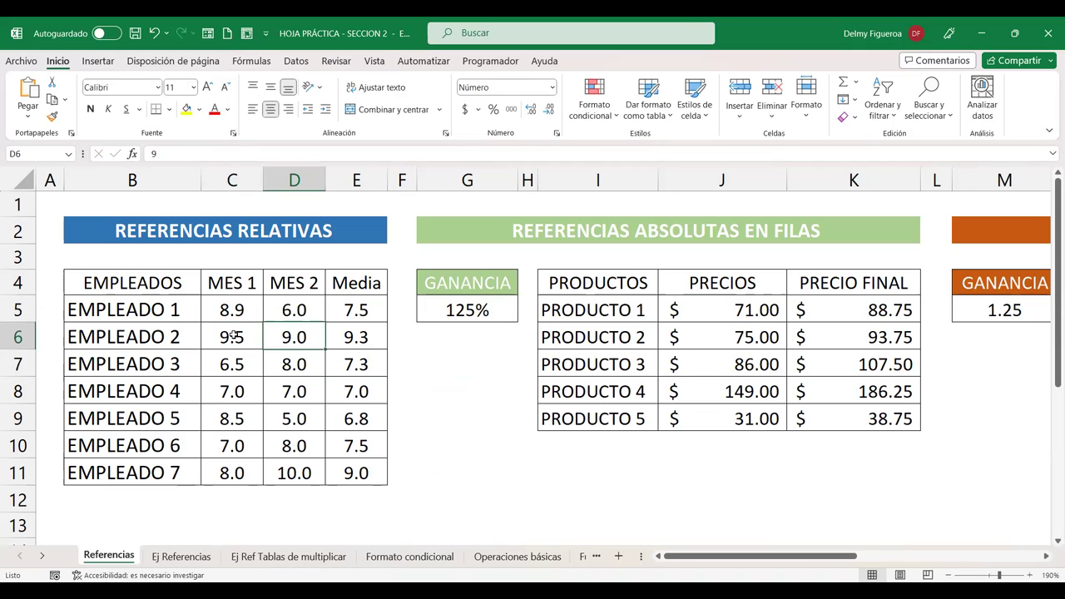
pyautogui.click(295, 333)
pyautogui.click(341, 331)
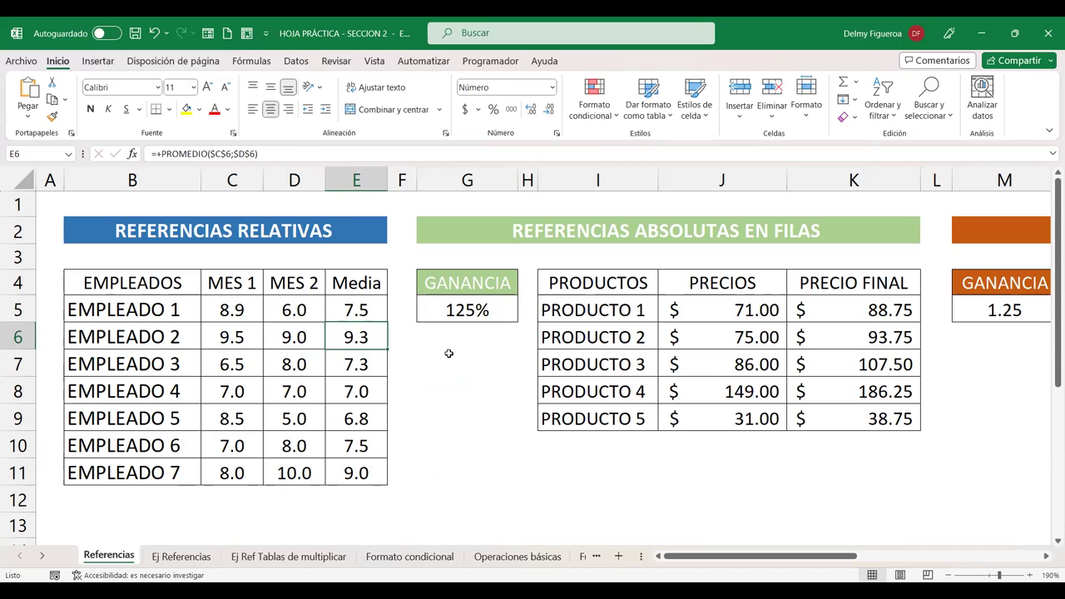
pyautogui.press('F2')
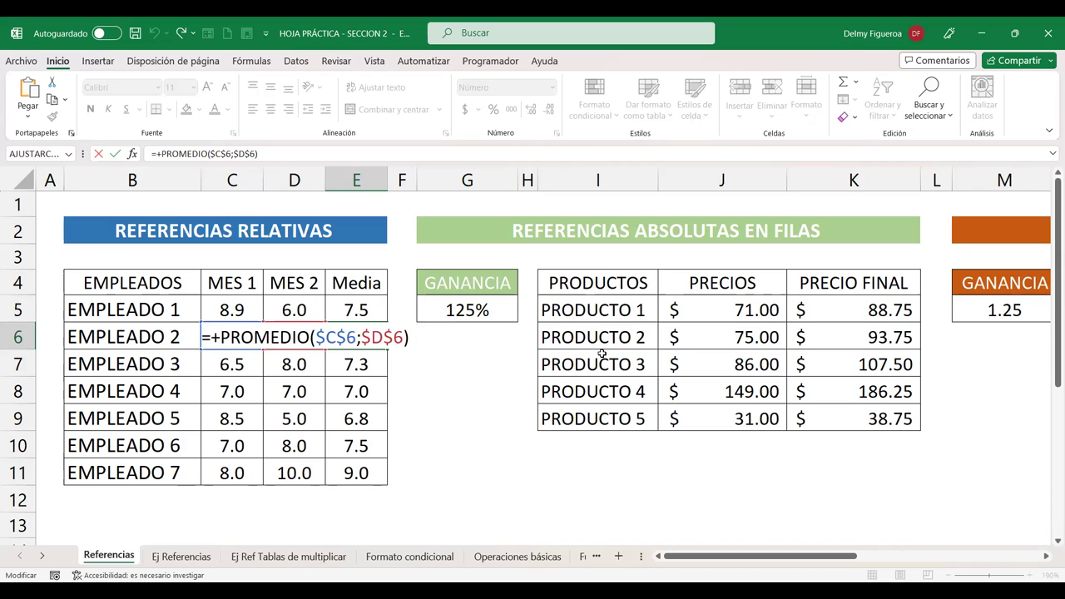
pyautogui.press('Return')
# - Fill E6's average down to E11 and check Empleado 3 shows 9.3
pyautogui.click(352, 338)
pyautogui.moveTo(387, 350)
pyautogui.mouseDown()
pyautogui.moveTo(391, 425)
pyautogui.moveTo(361, 336)
pyautogui.mouseUp()
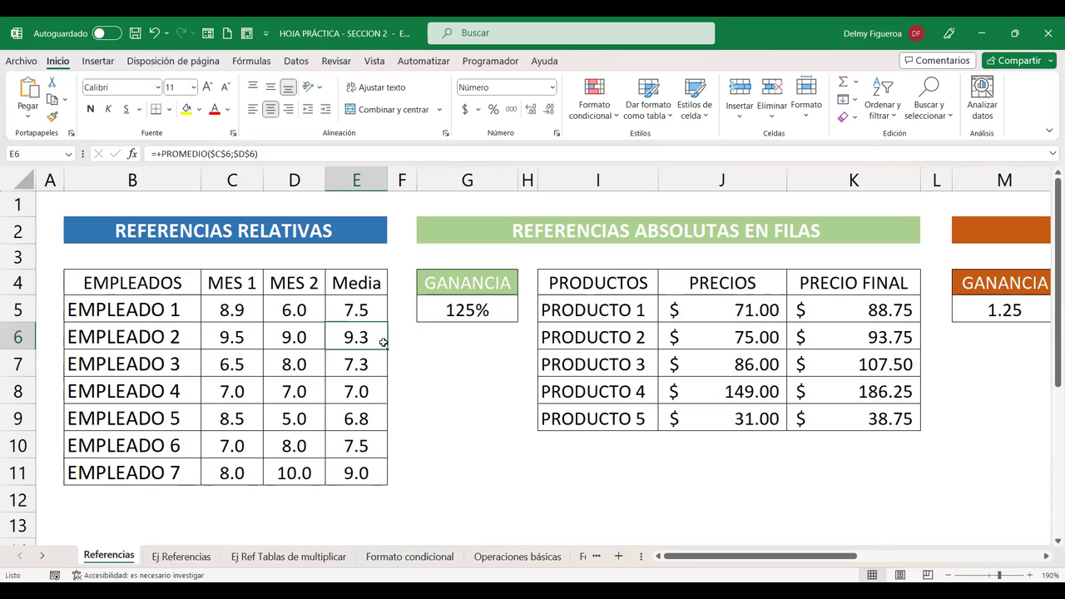
pyautogui.moveTo(387, 350); pyautogui.dragTo(379, 473)
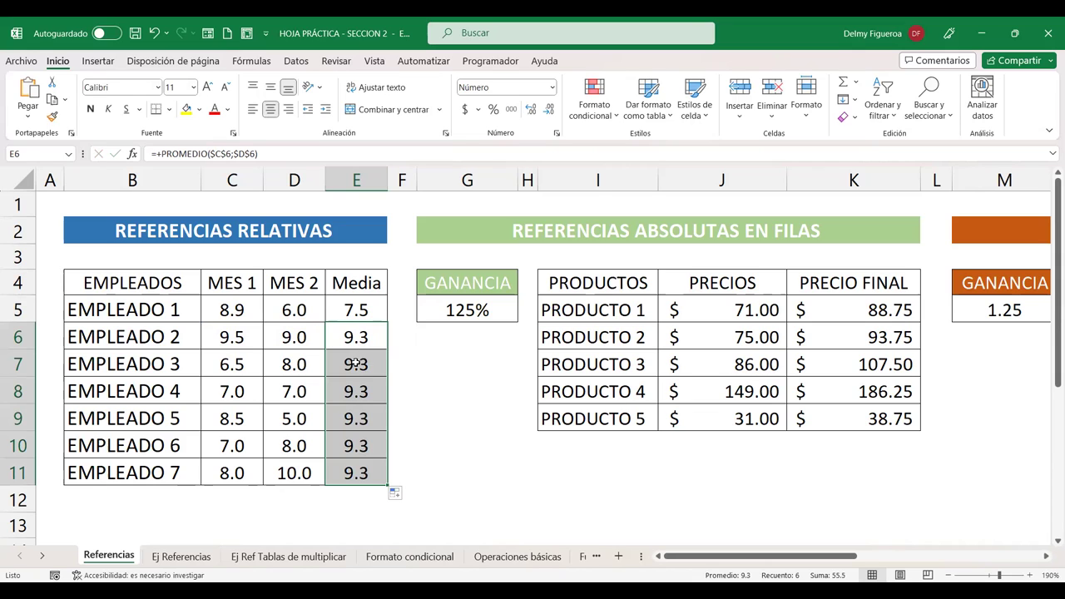
pyautogui.click(357, 363)
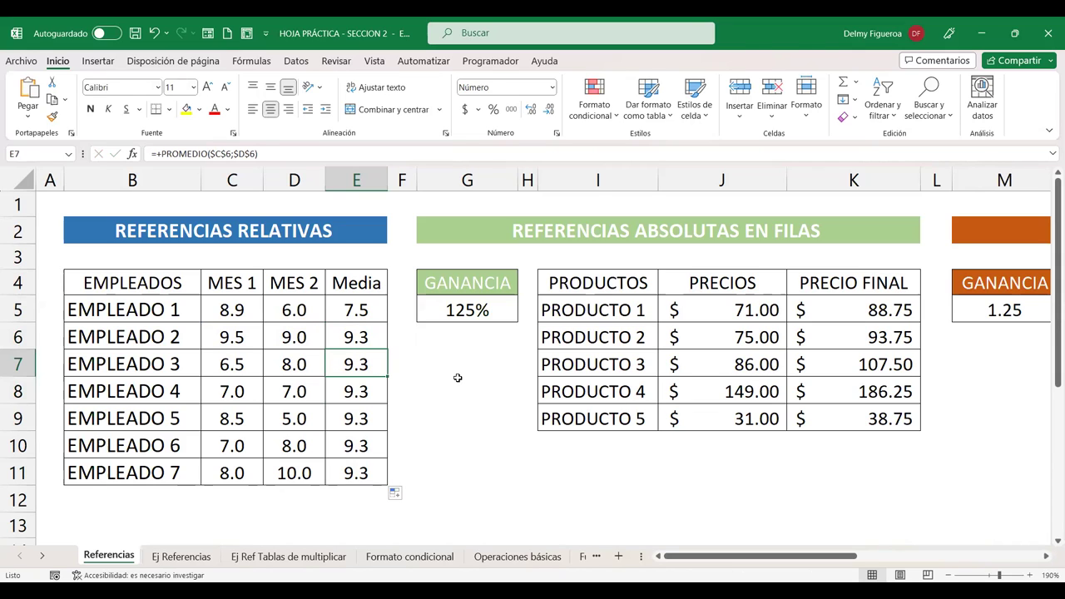
# - Enter =+PROMEDIO($C$7;$D$7) in E7 so Empleado 3's Media shows 7.3
pyautogui.write('+')
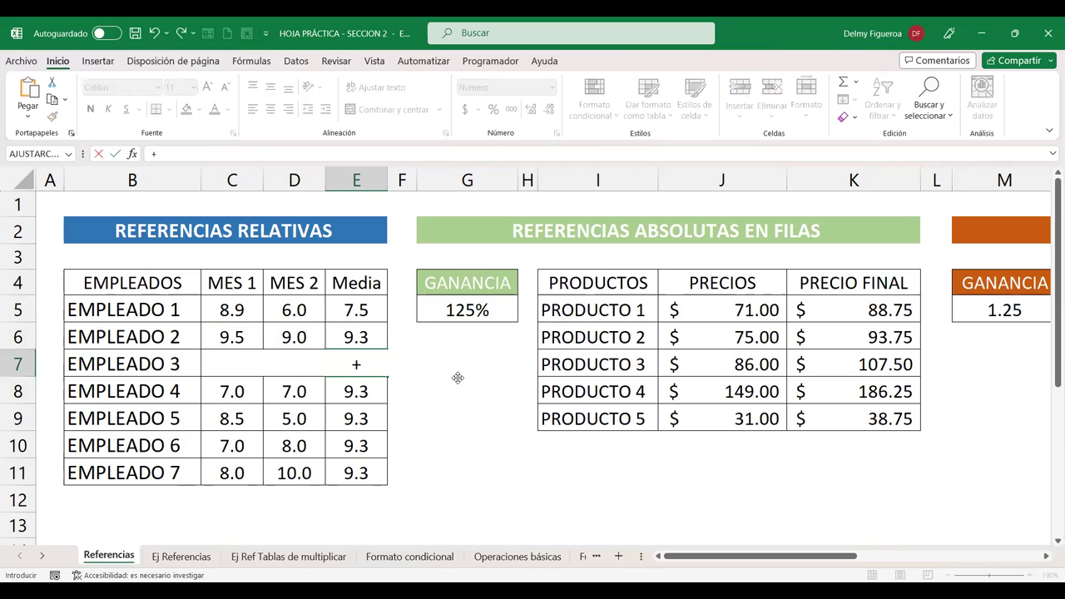
pyautogui.write('prome')
pyautogui.press('Tab')
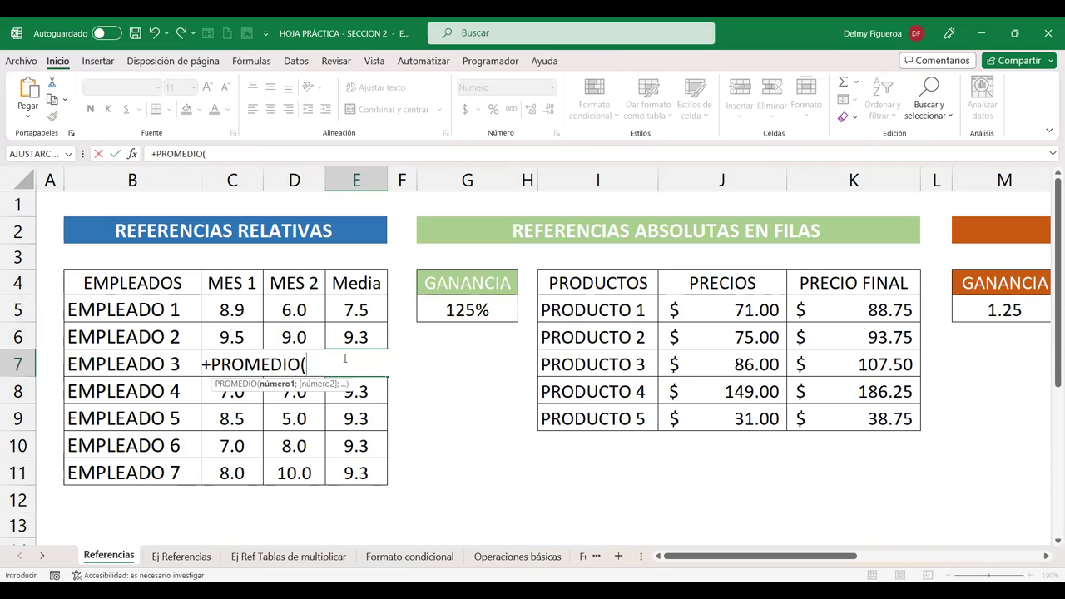
pyautogui.write('c7')
pyautogui.press('F4')
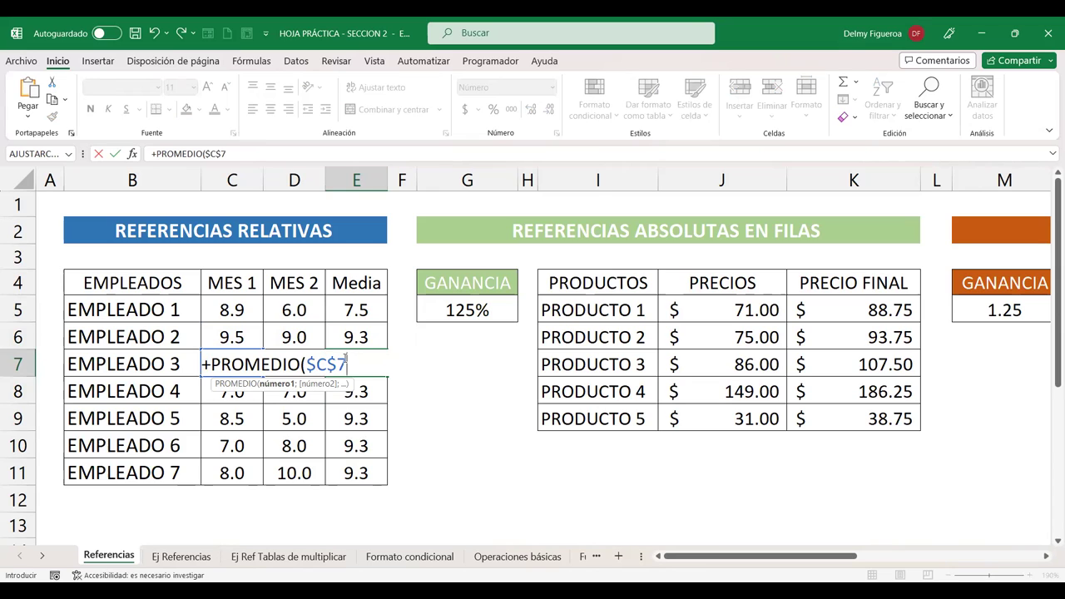
pyautogui.write(';')
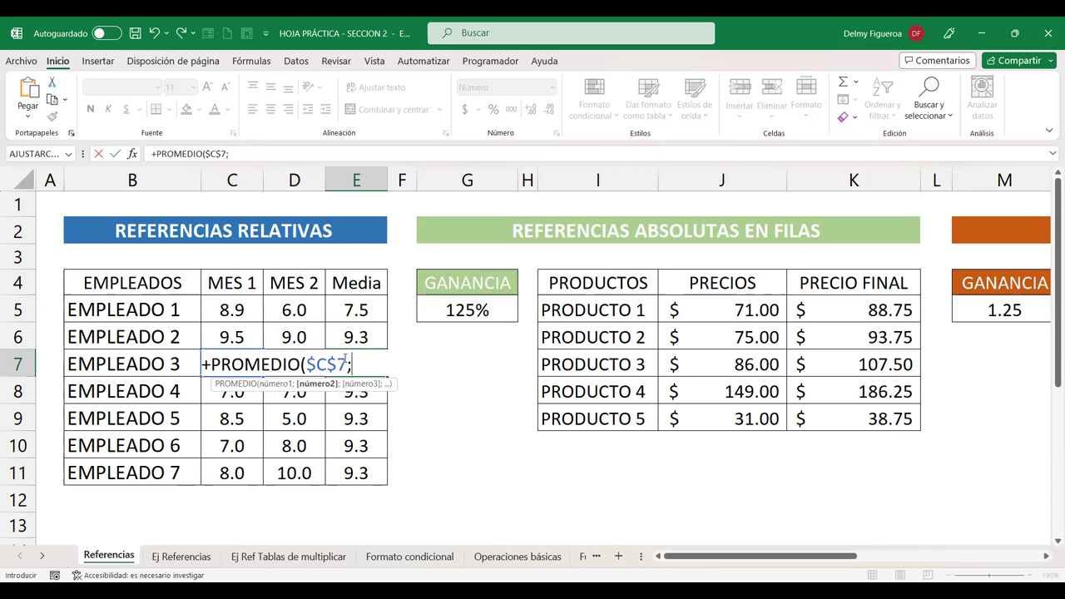
pyautogui.write('d7')
pyautogui.press('F4')
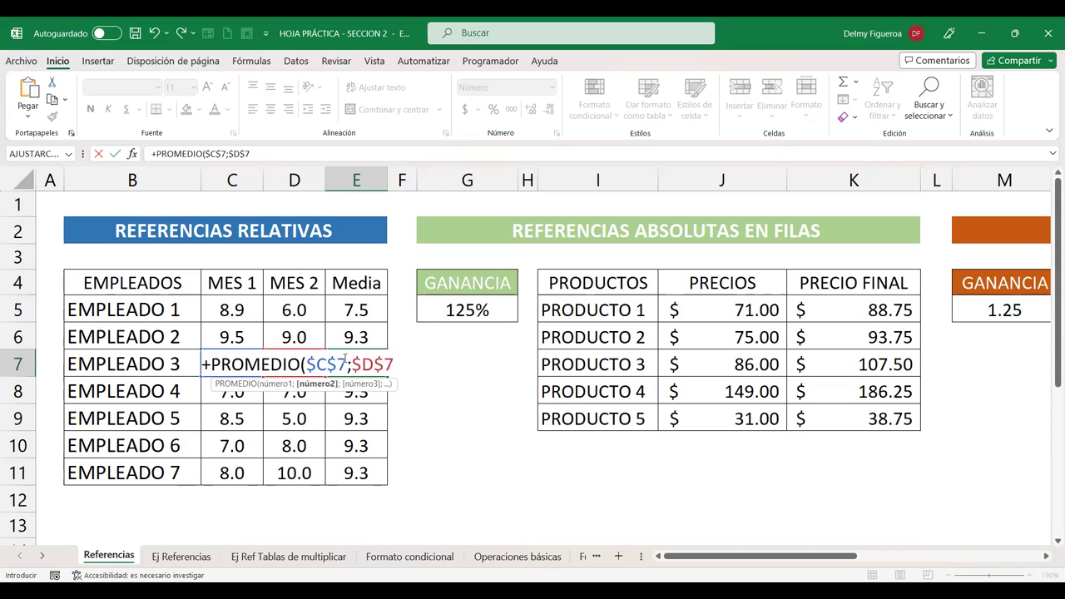
pyautogui.write(')')
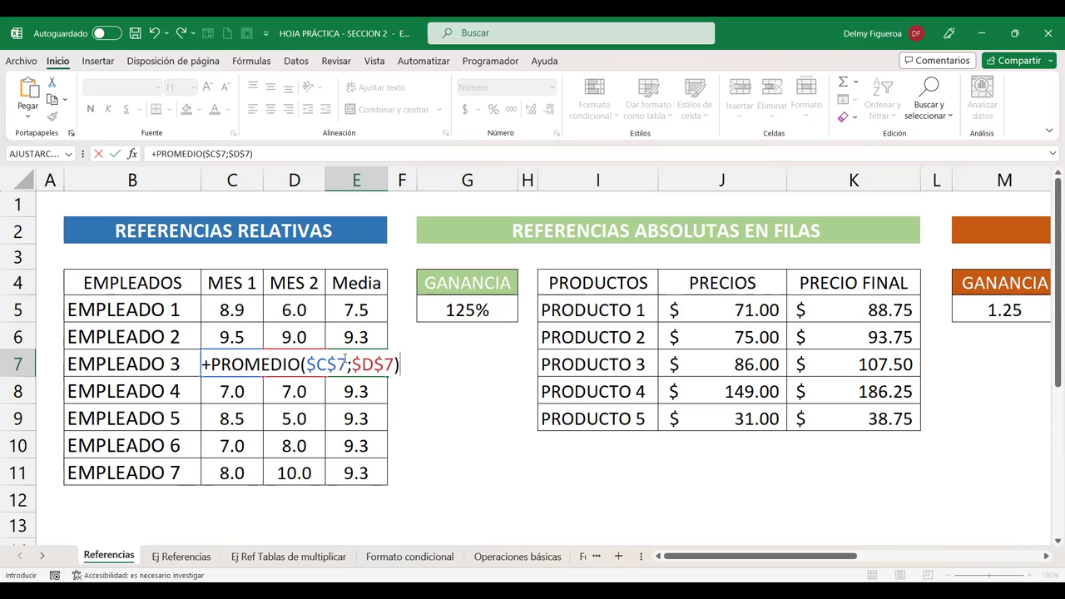
pyautogui.press('Return')
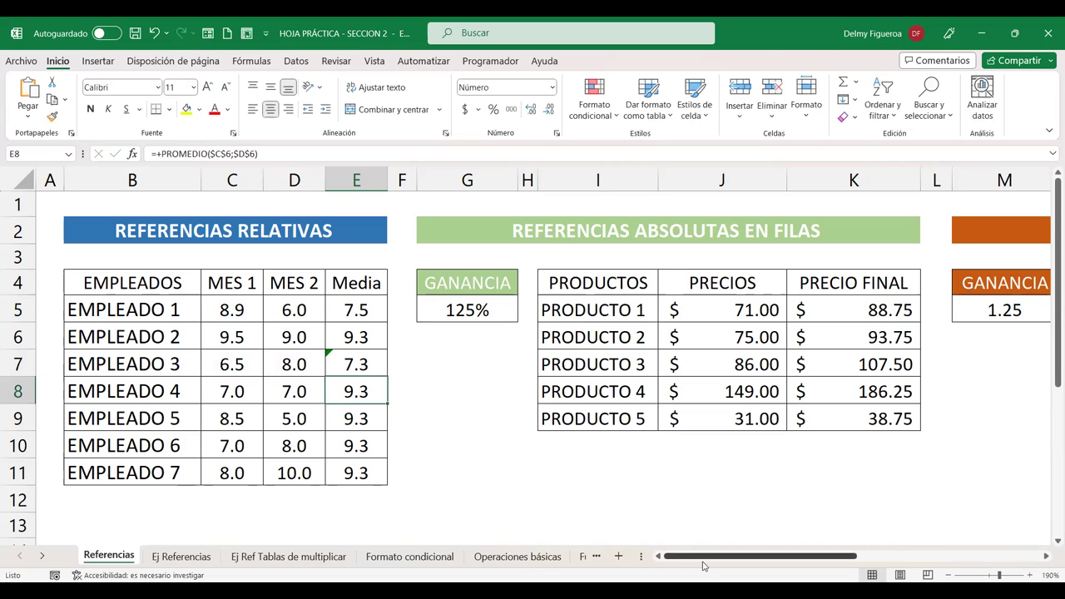
pyautogui.moveTo(725, 556); pyautogui.dragTo(814, 556)
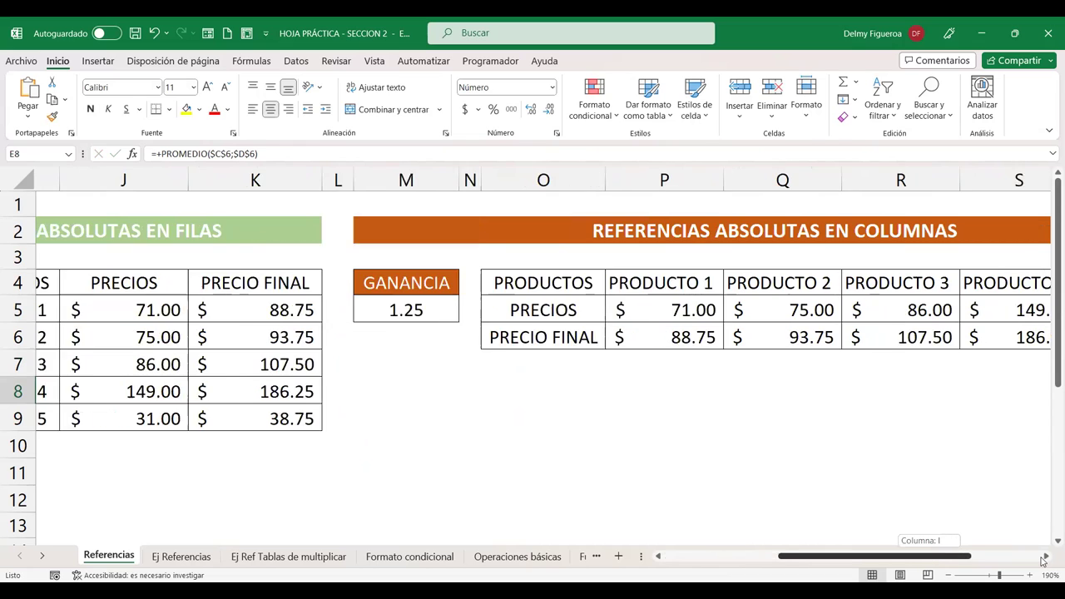
pyautogui.moveTo(930, 560); pyautogui.dragTo(1043, 563)
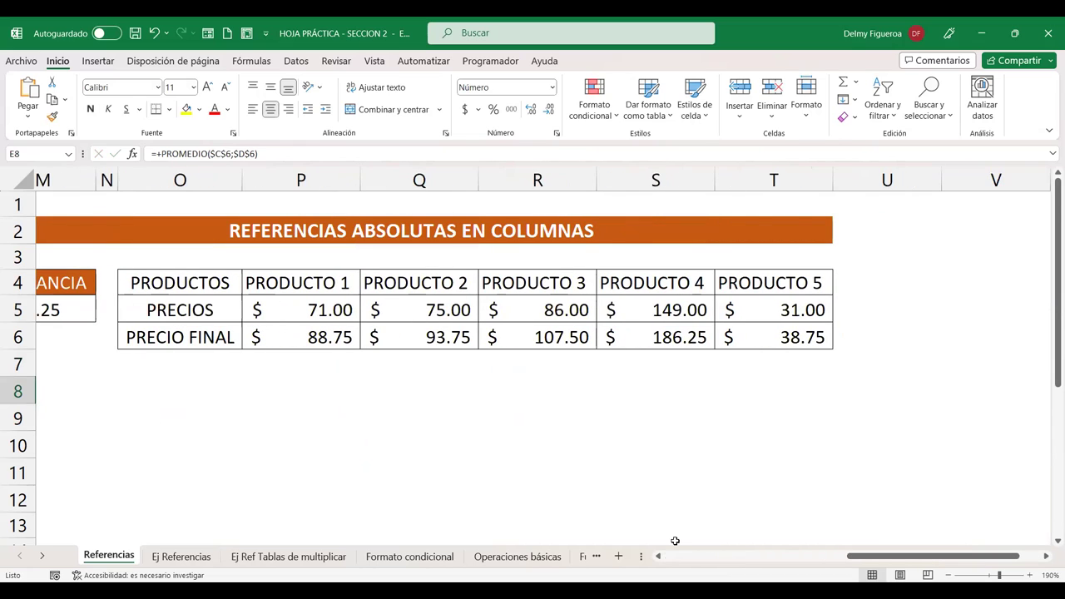
pyautogui.click(567, 412)
pyautogui.hotkey('ctrl', 'Home')
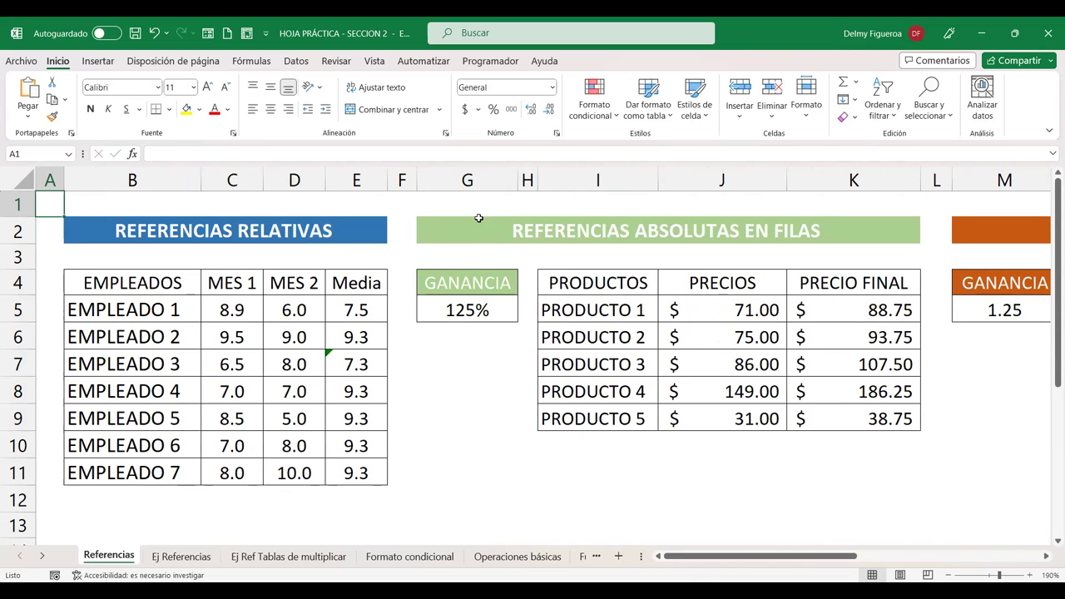
# - Inspect E5's absolute average formula, then clear the cell
pyautogui.click(338, 310)
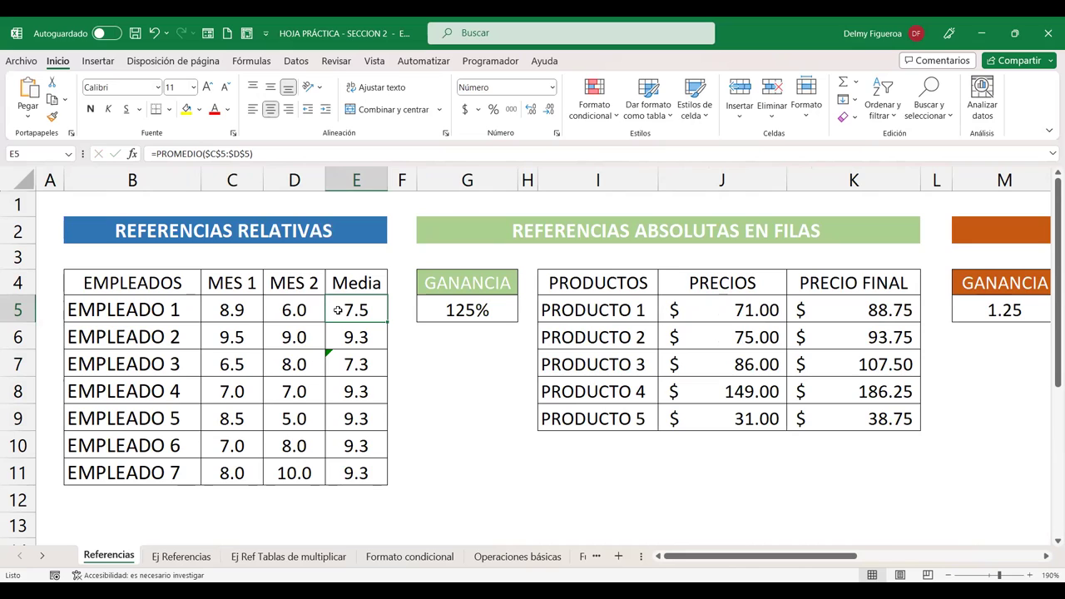
pyautogui.press('F2')
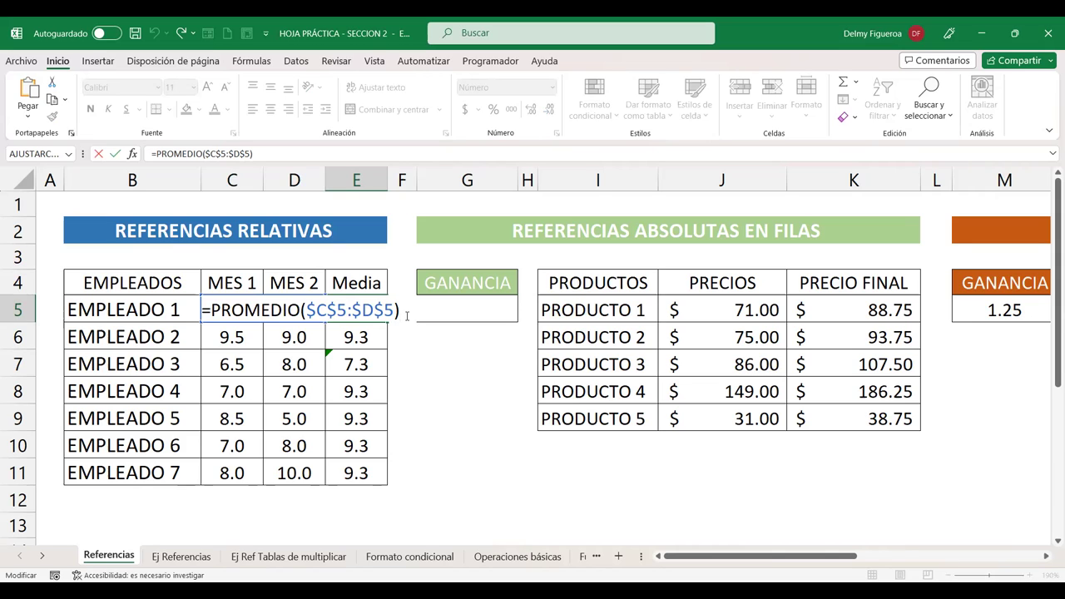
pyautogui.press('Return')
pyautogui.click(367, 311)
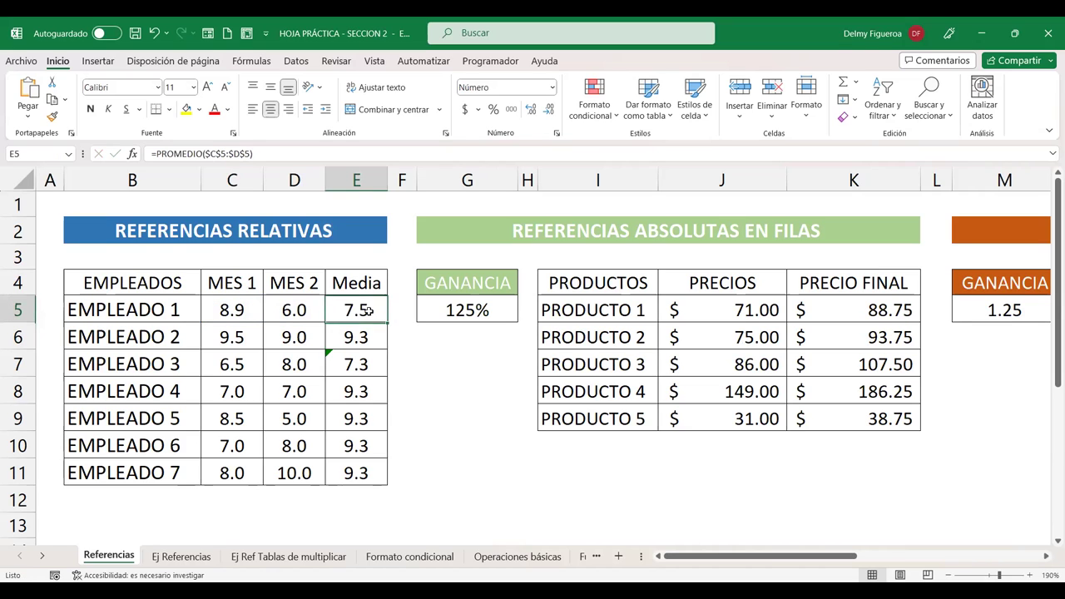
pyautogui.write('+')
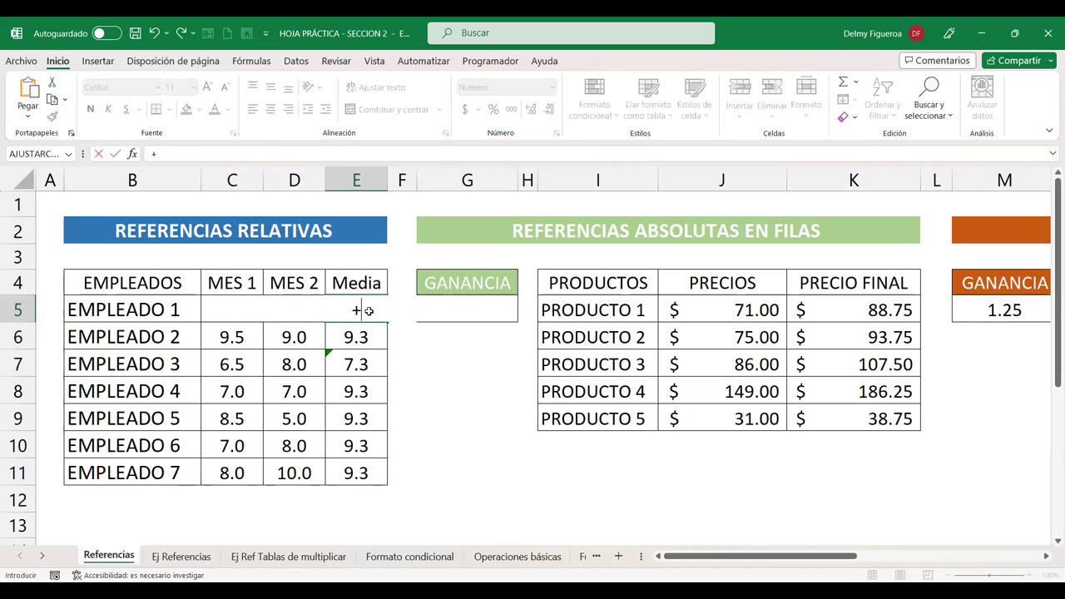
pyautogui.press('Escape')
pyautogui.press('BackSpace')
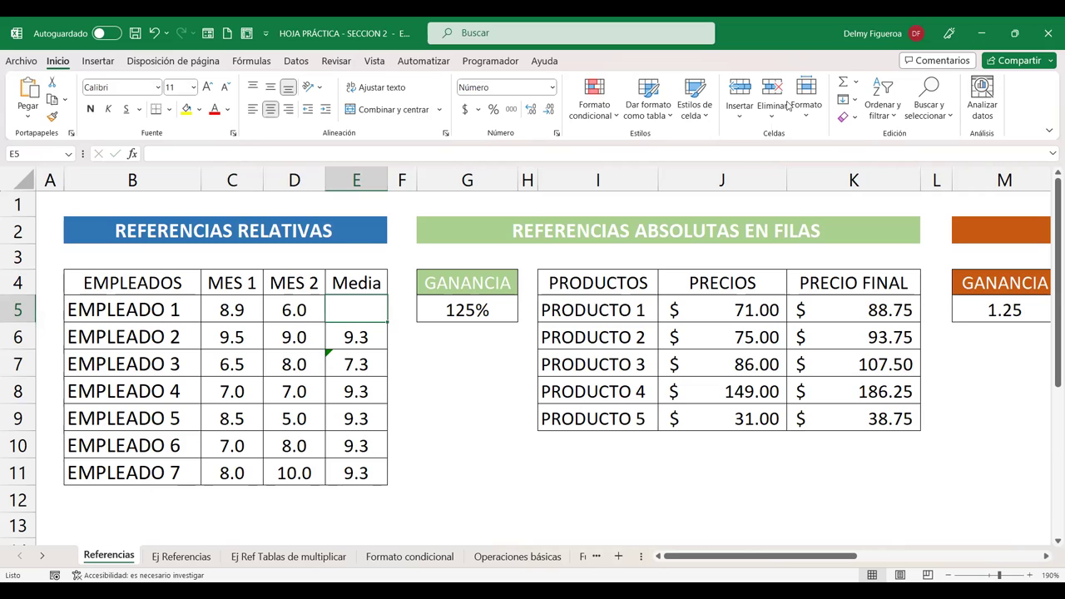
# - Insert a relative =PROMEDIO(C5:D5) in E5 using AutoSum's Promedio option, still showing 7.5
pyautogui.click(844, 83)
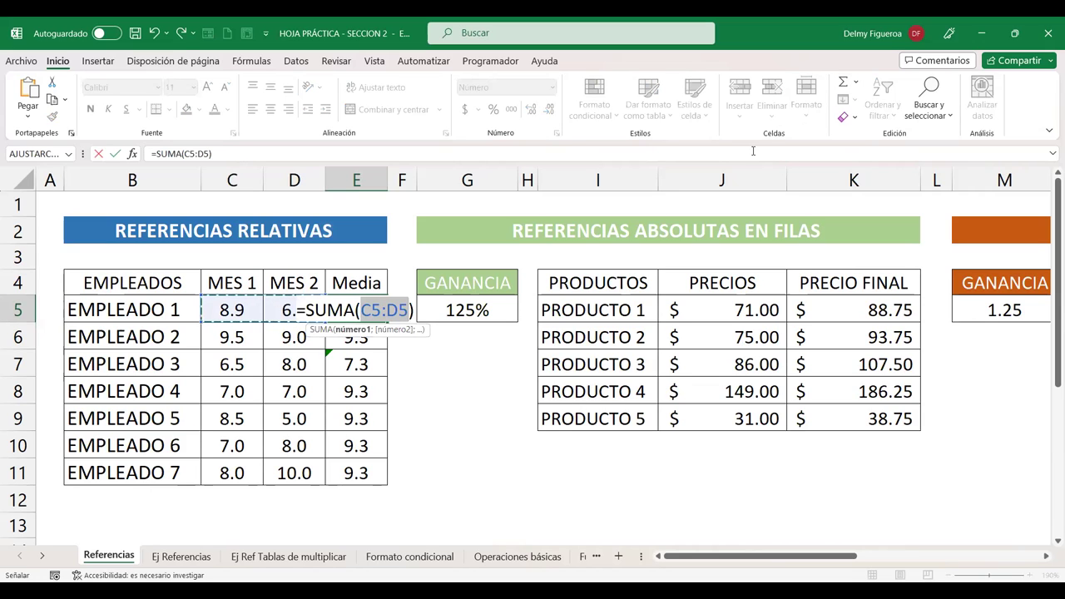
pyautogui.press('Escape')
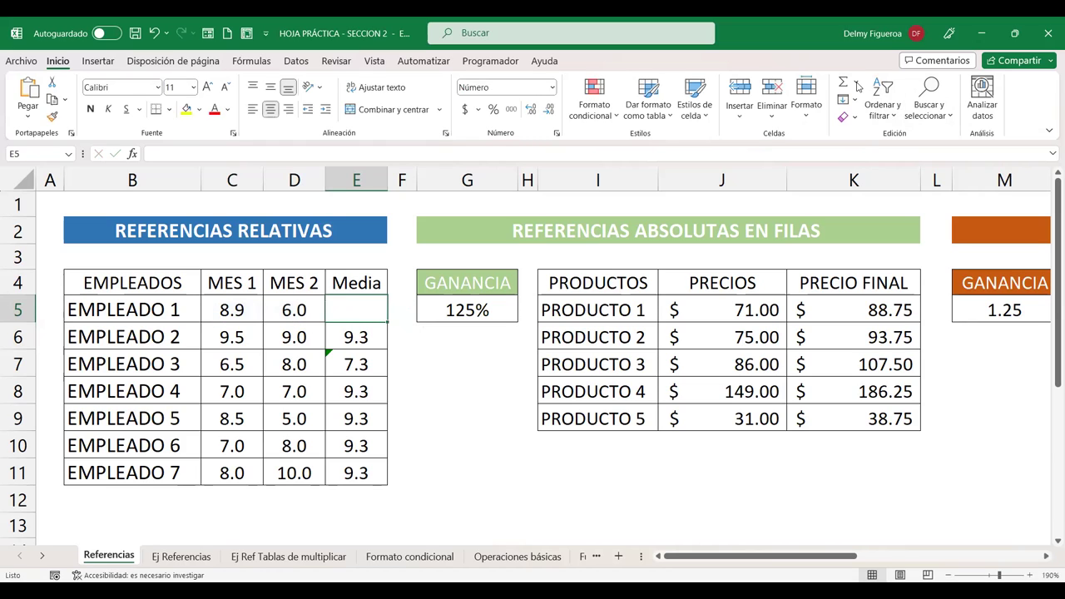
pyautogui.click(856, 83)
pyautogui.click(870, 121)
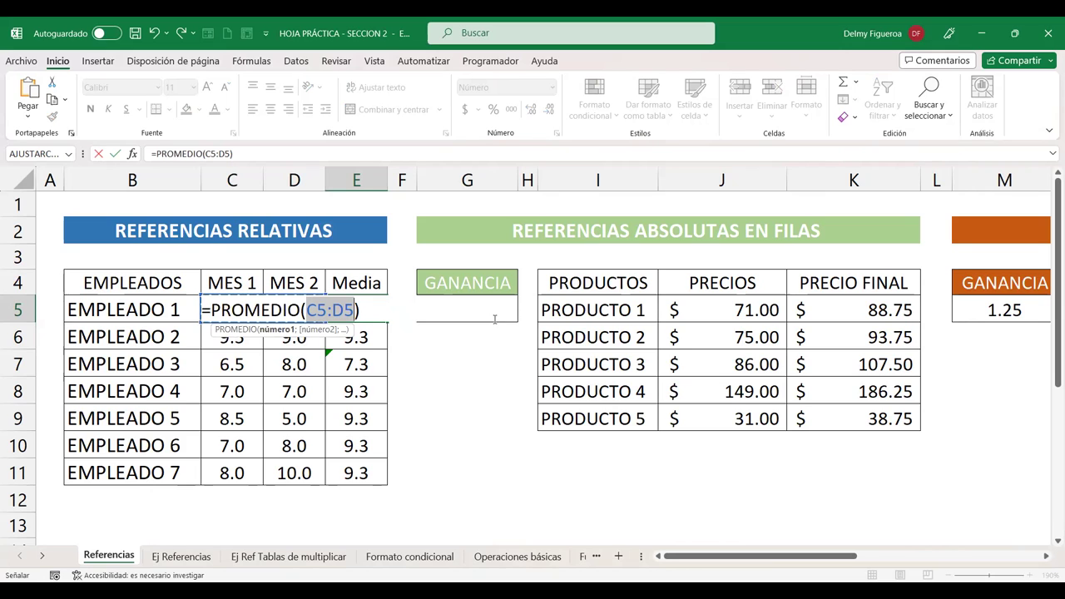
pyautogui.press('Return')
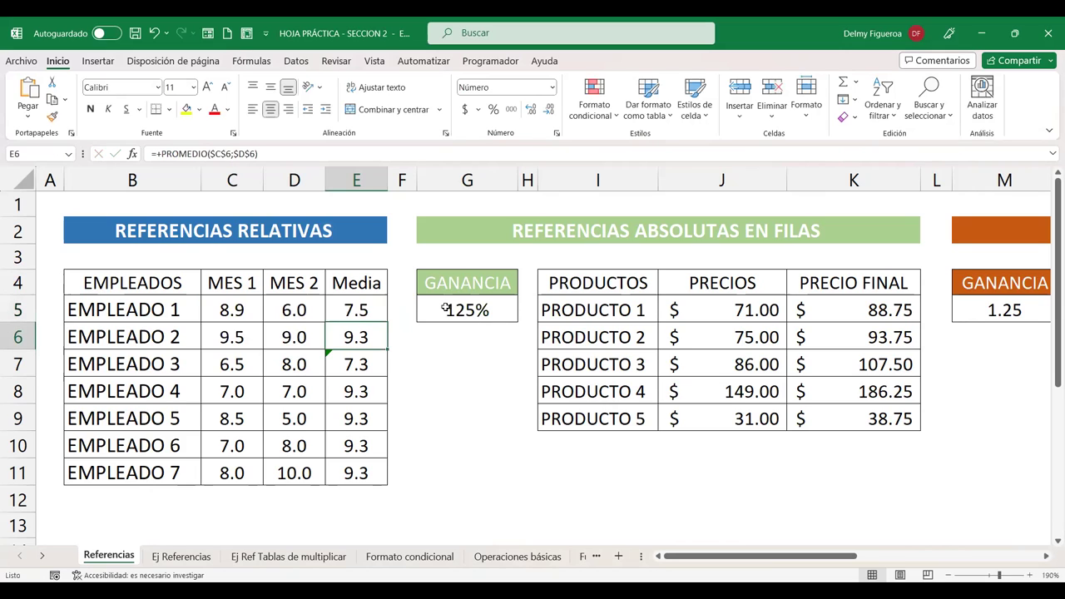
pyautogui.click(362, 310)
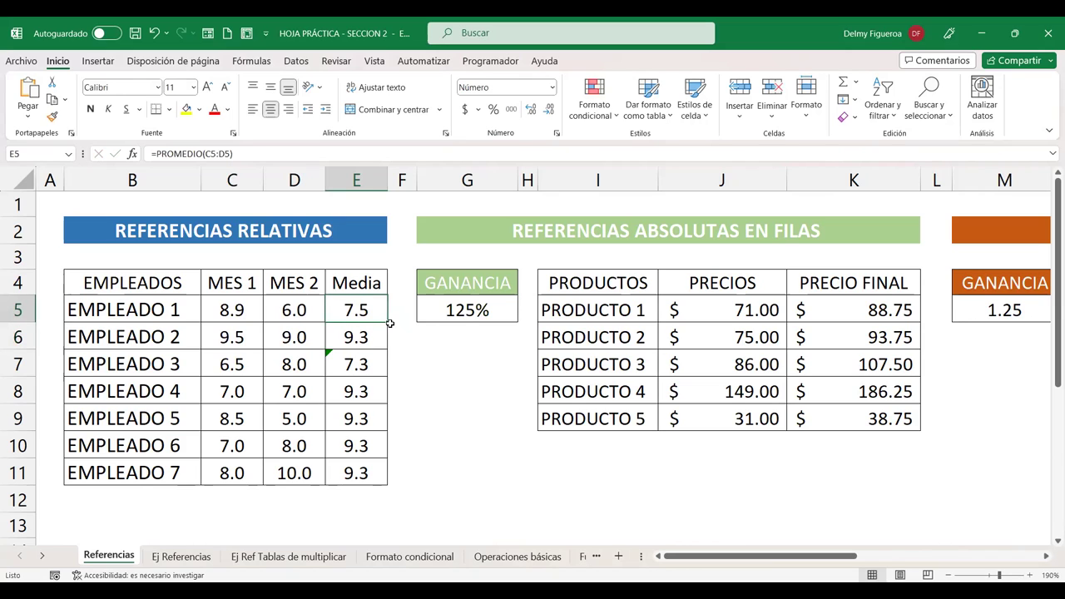
# - Fill E5's average down to E11, confirming E11 holds =PROMEDIO(C11:D11) showing 9.0
pyautogui.moveTo(385, 322); pyautogui.dragTo(384, 483)
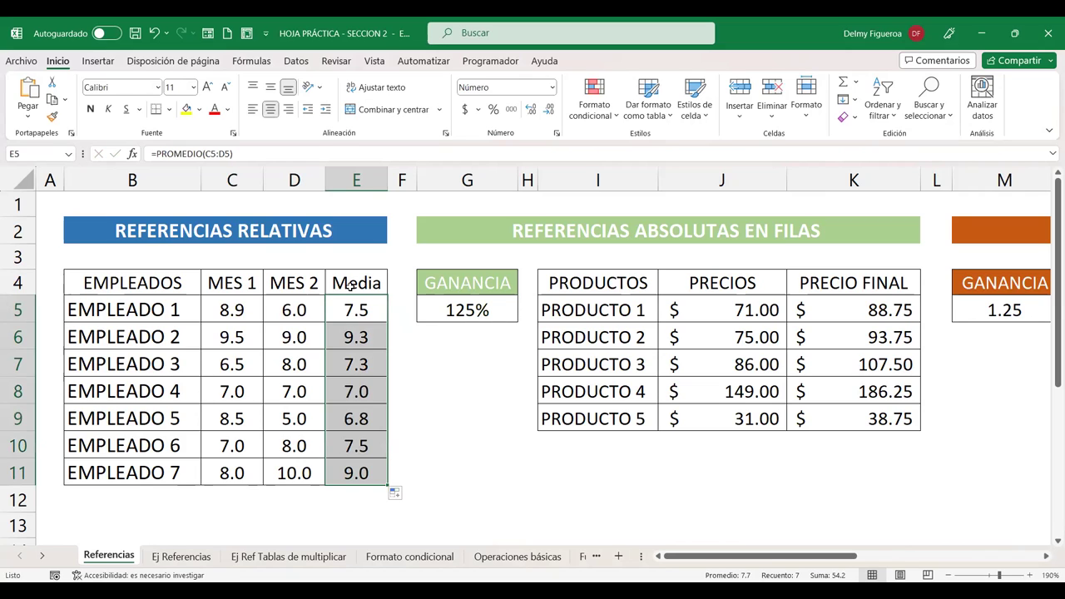
pyautogui.click(366, 310)
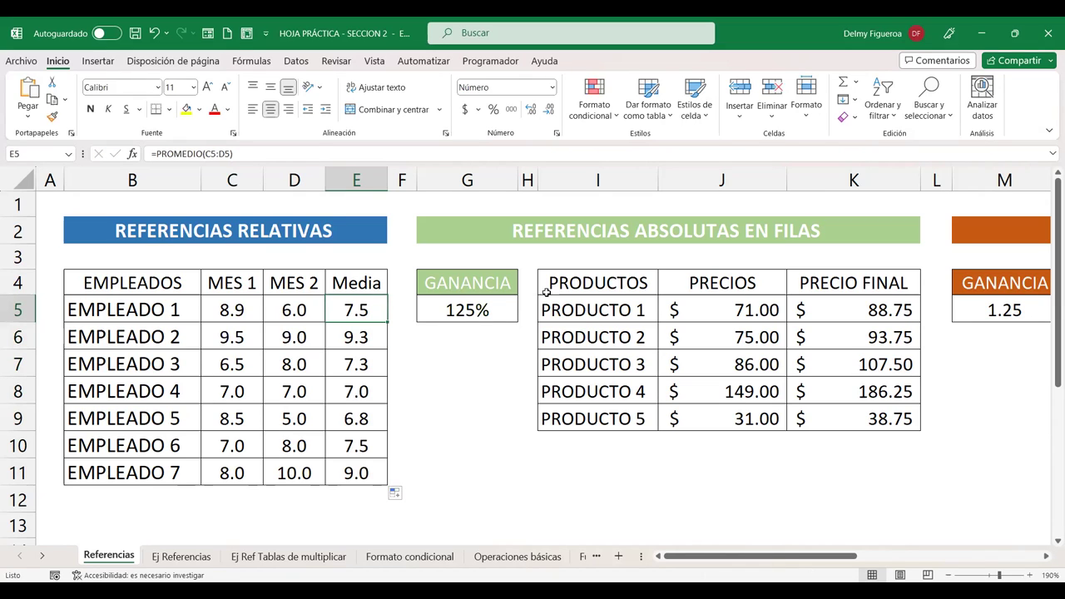
pyautogui.press('F2')
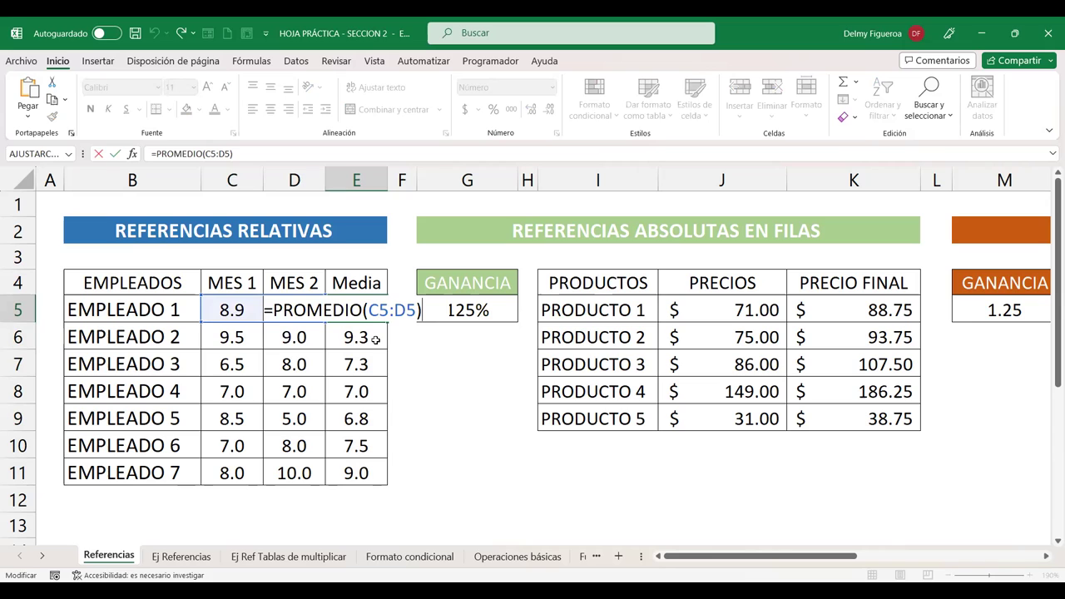
pyautogui.press('Return')
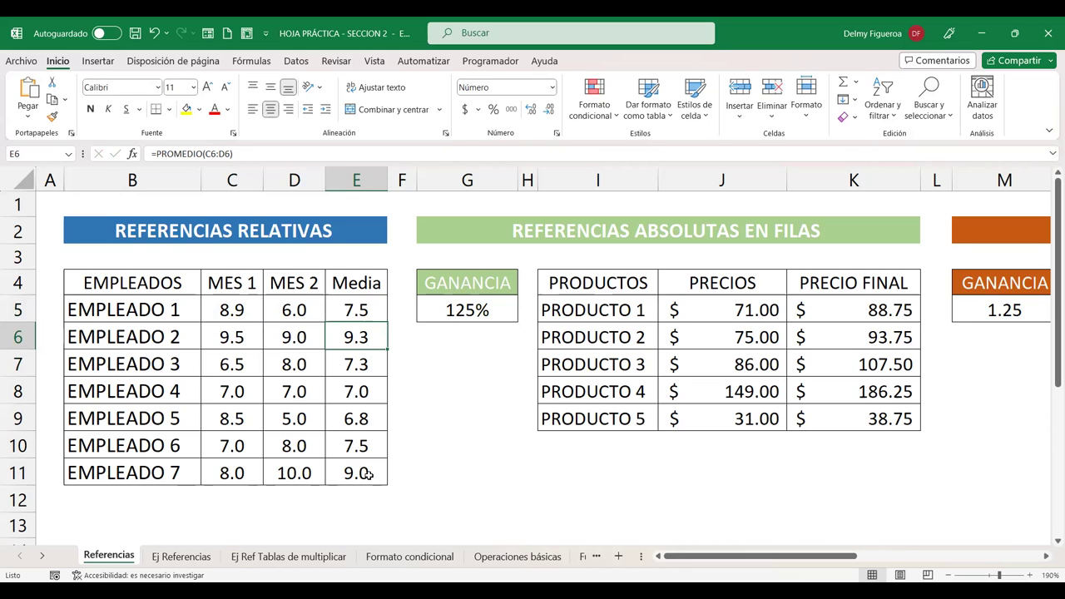
pyautogui.click(367, 473)
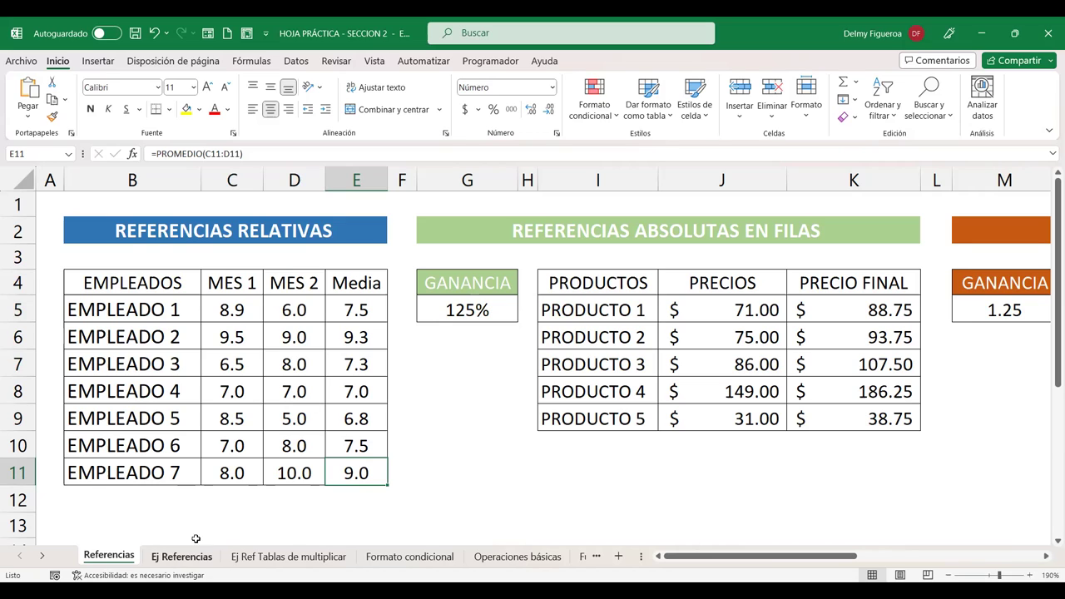
# - Lock K5's ganancia reference so the formula reads =+J5*$G$5
pyautogui.click(350, 313)
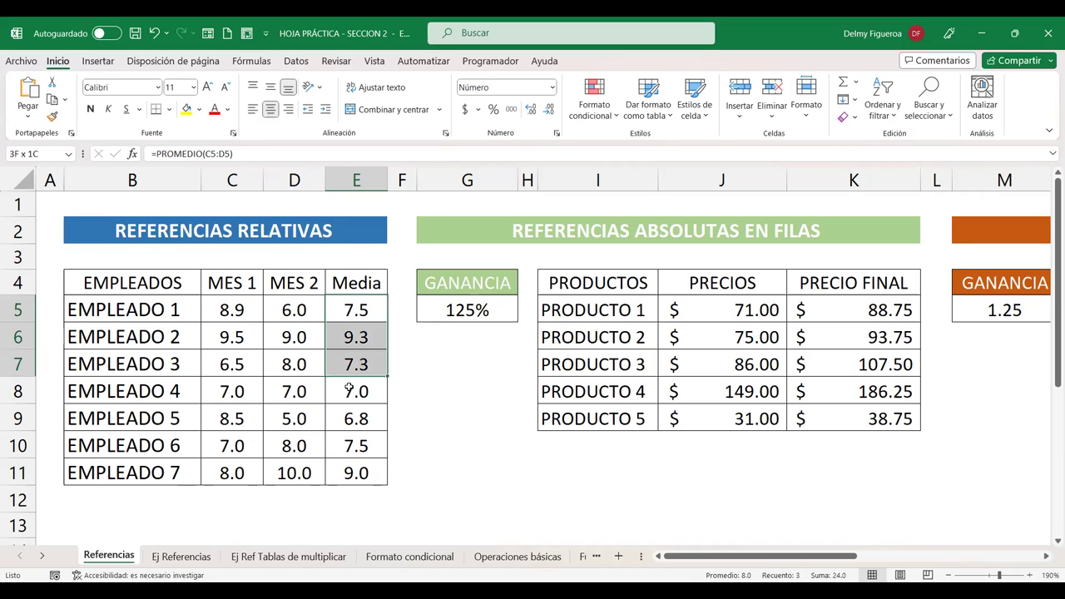
pyautogui.moveTo(350, 313); pyautogui.dragTo(356, 479)
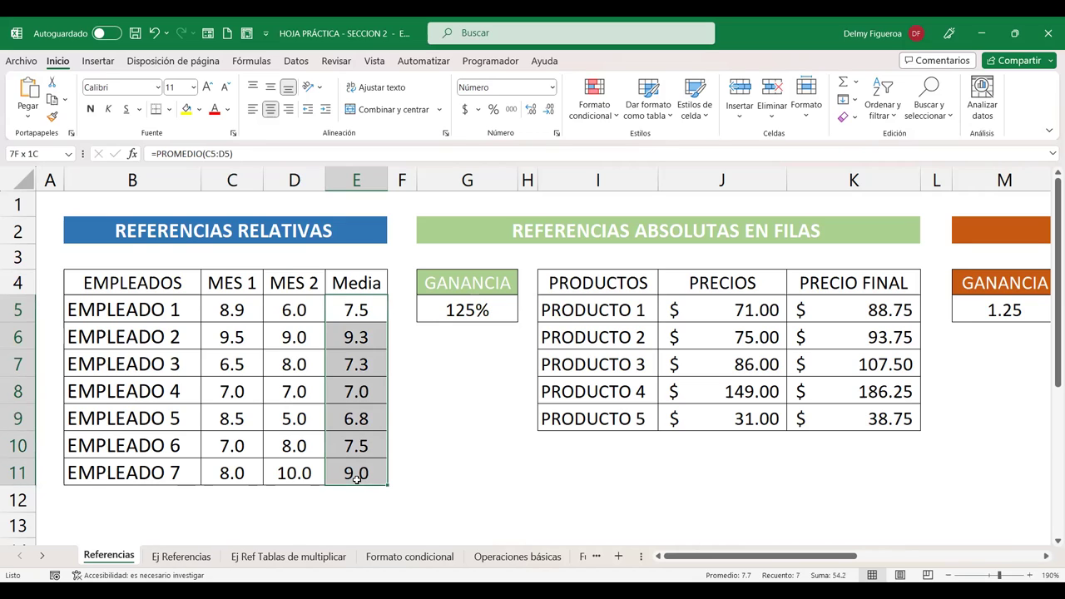
pyautogui.click(872, 310)
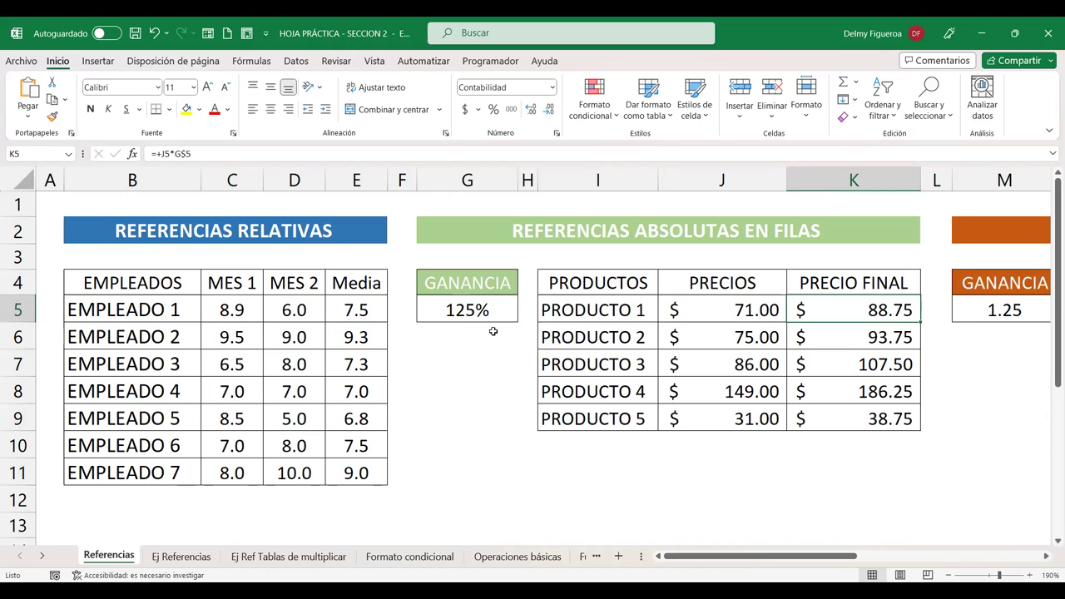
pyautogui.press('F2')
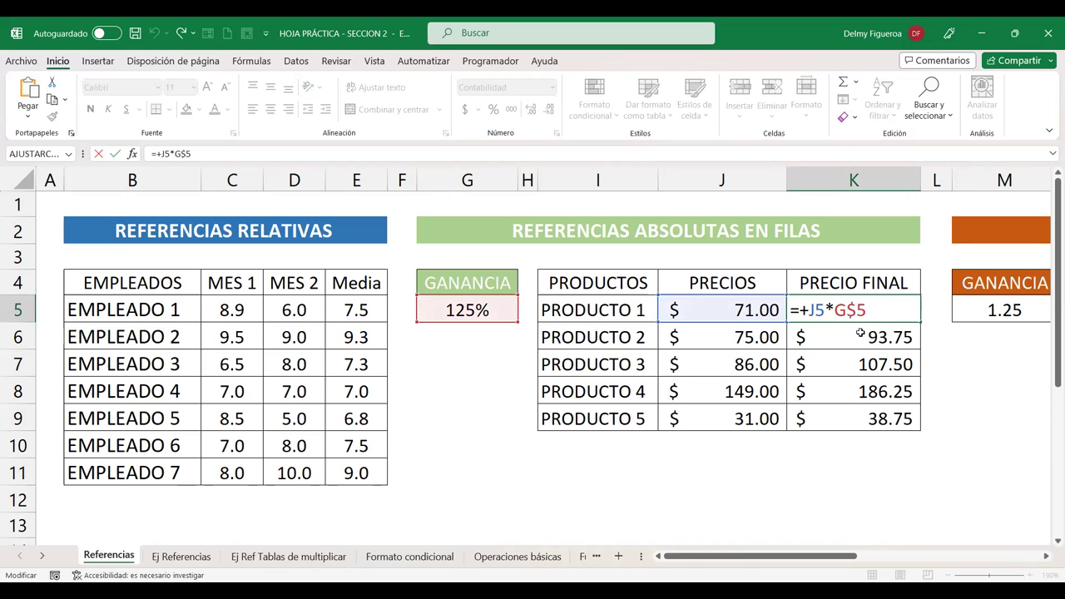
pyautogui.press('F4')
pyautogui.press('F4')
pyautogui.press('F4')
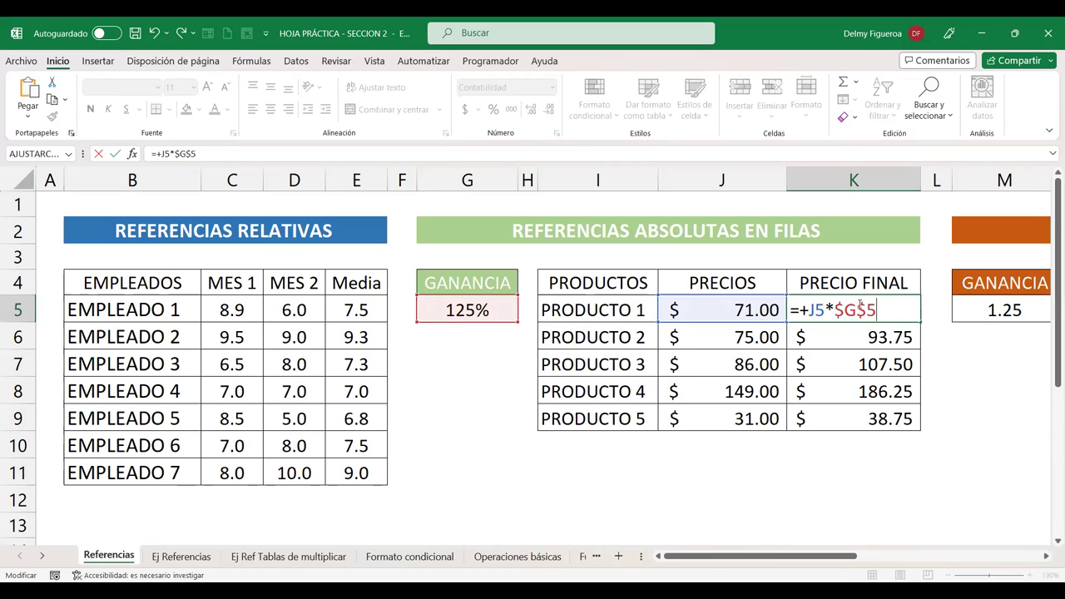
pyautogui.press('Return')
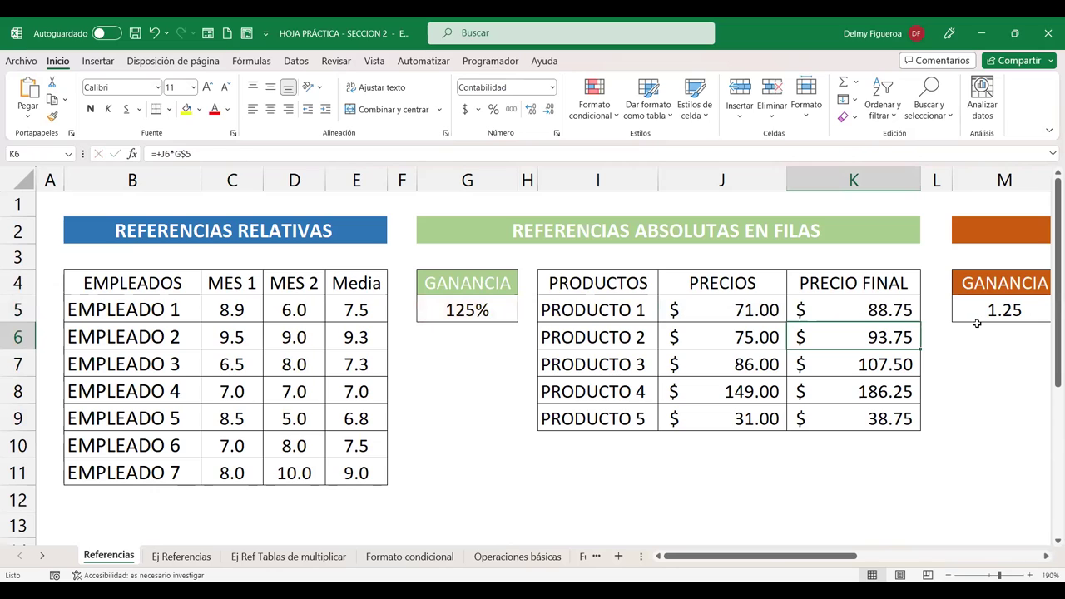
# - Clear K6:K9 and fill K5's formula down to K9, giving 88.75 through 38.75
pyautogui.moveTo(889, 333); pyautogui.dragTo(899, 445)
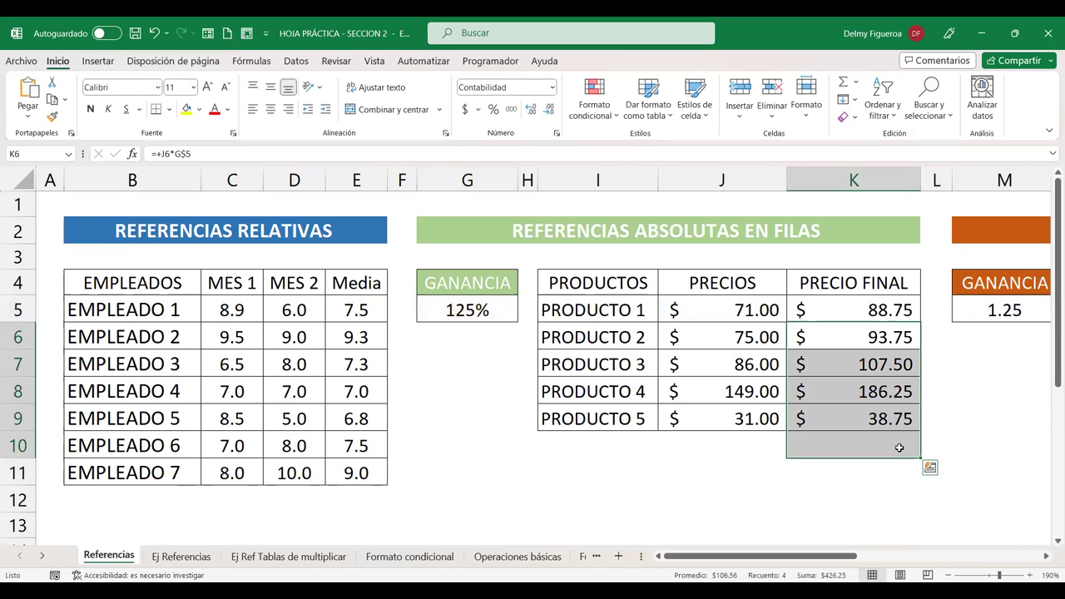
pyautogui.press('Delete')
pyautogui.click(889, 315)
pyautogui.moveTo(920, 323); pyautogui.dragTo(925, 425)
pyautogui.click(889, 416)
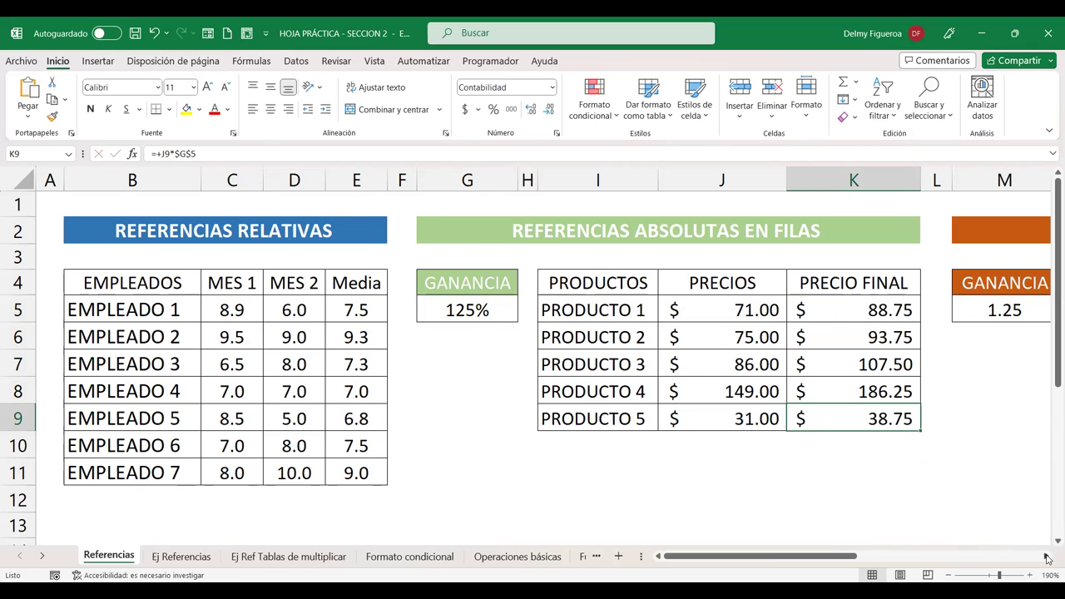
pyautogui.click(1048, 558)
pyautogui.click(839, 312)
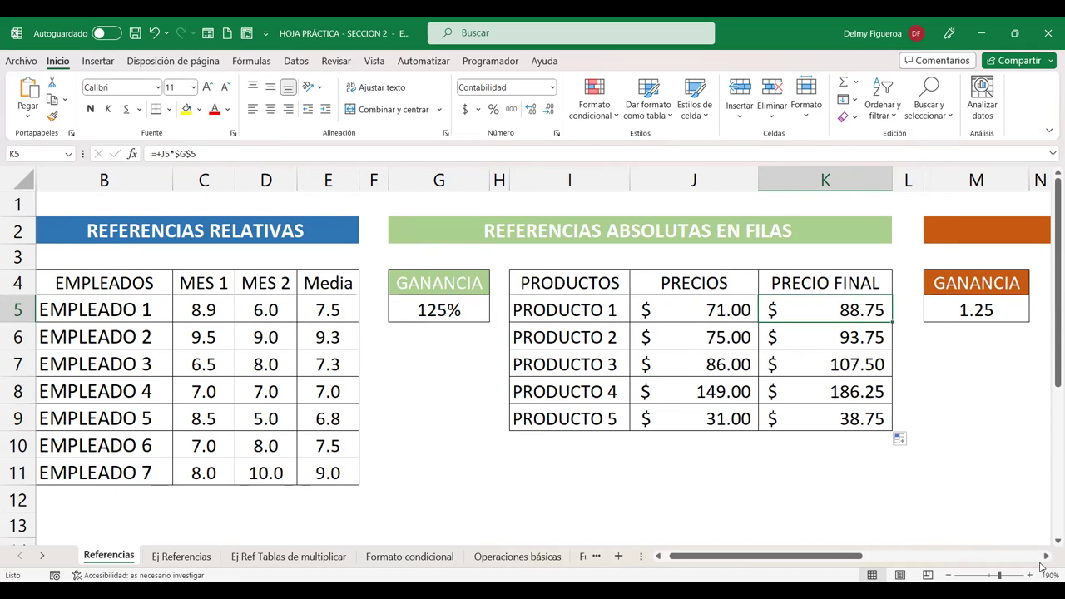
# - Scroll to the REFERENCIAS ABSOLUTAS EN COLUMNAS table and inspect P6's =+P5*$M5 formula
pyautogui.click(1046, 556)
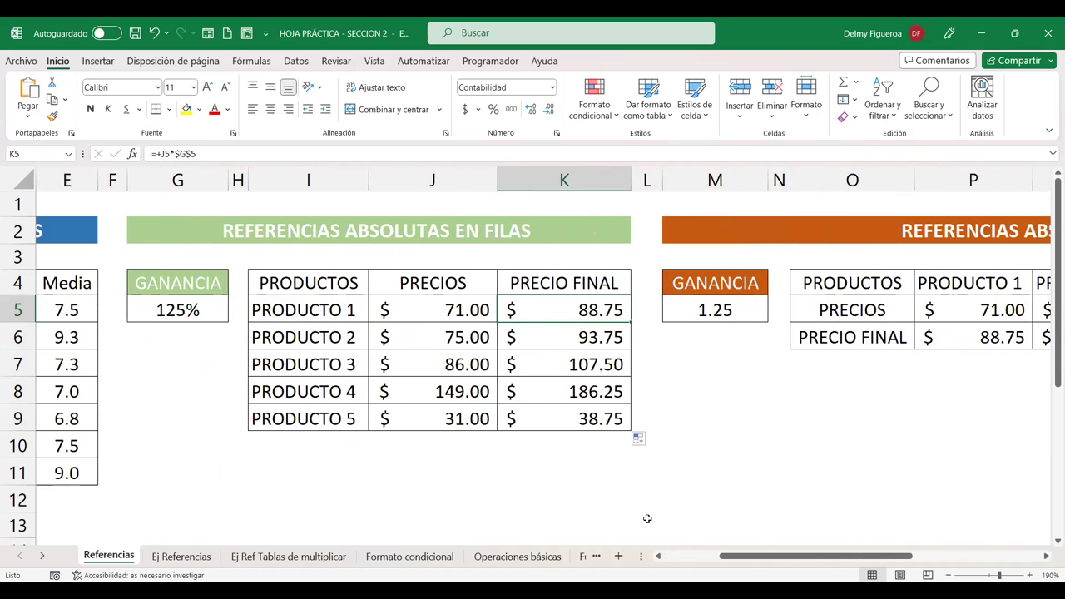
pyautogui.click(519, 467)
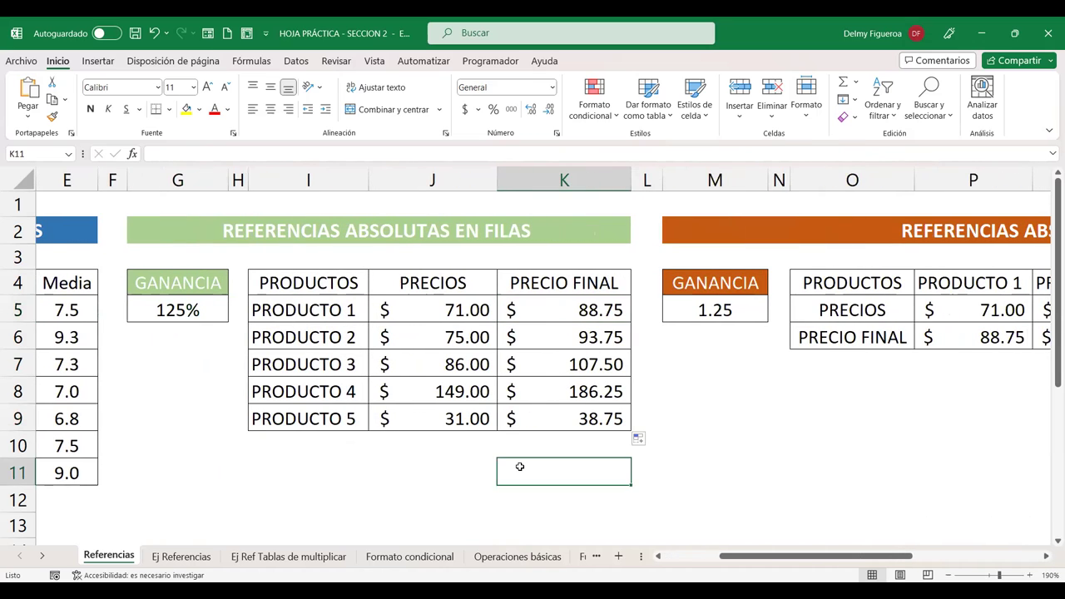
pyautogui.hscroll(-3, 520, 466)
pyautogui.click(360, 330)
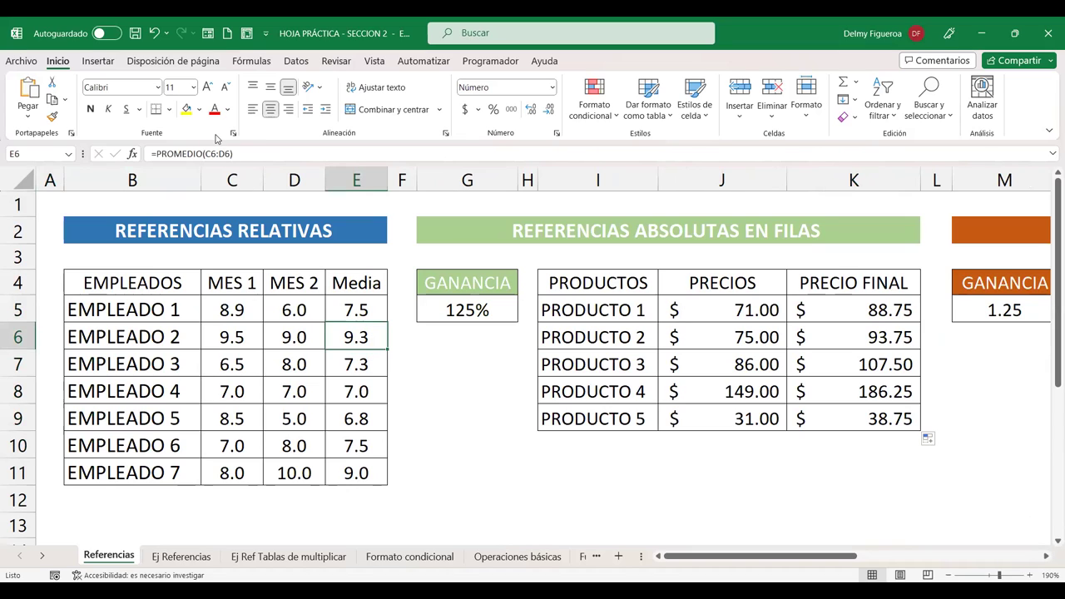
pyautogui.click(851, 334)
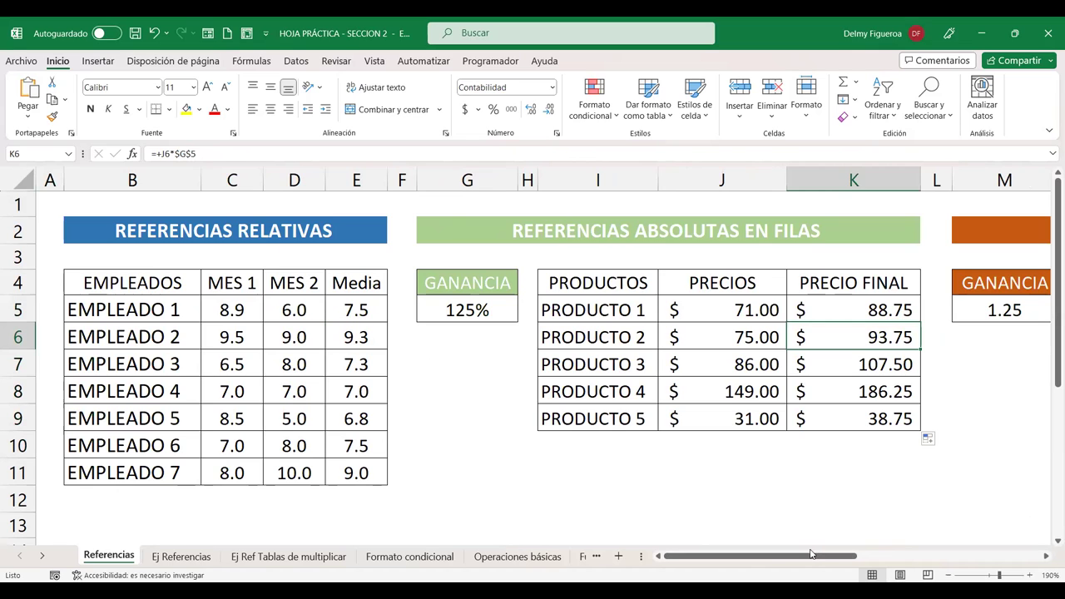
pyautogui.moveTo(812, 554); pyautogui.dragTo(982, 554)
pyautogui.click(641, 334)
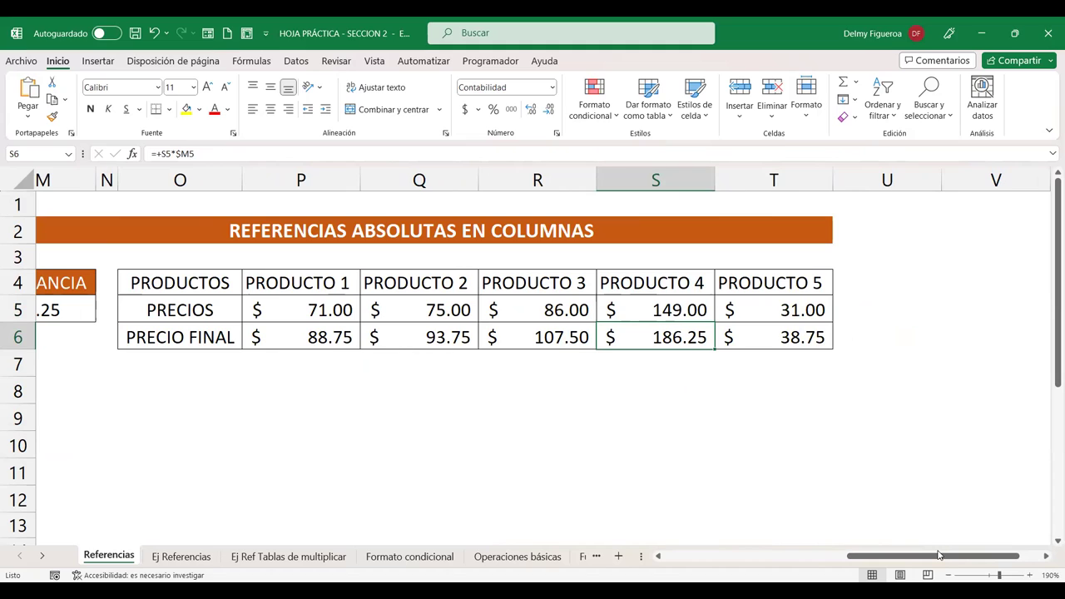
pyautogui.click(131, 384)
pyautogui.click(325, 325)
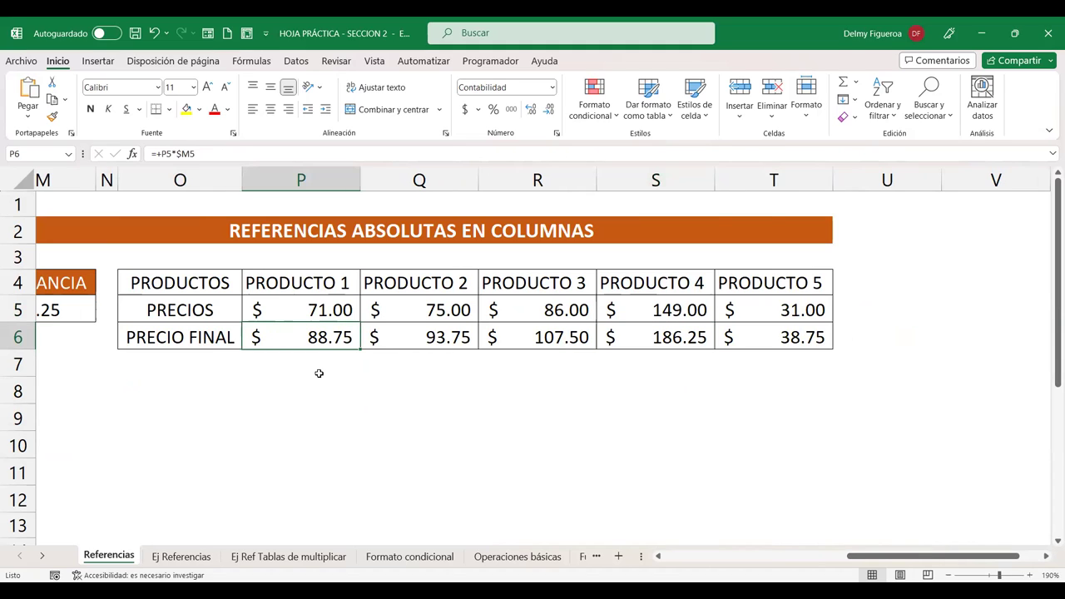
pyautogui.doubleClick(326, 346)
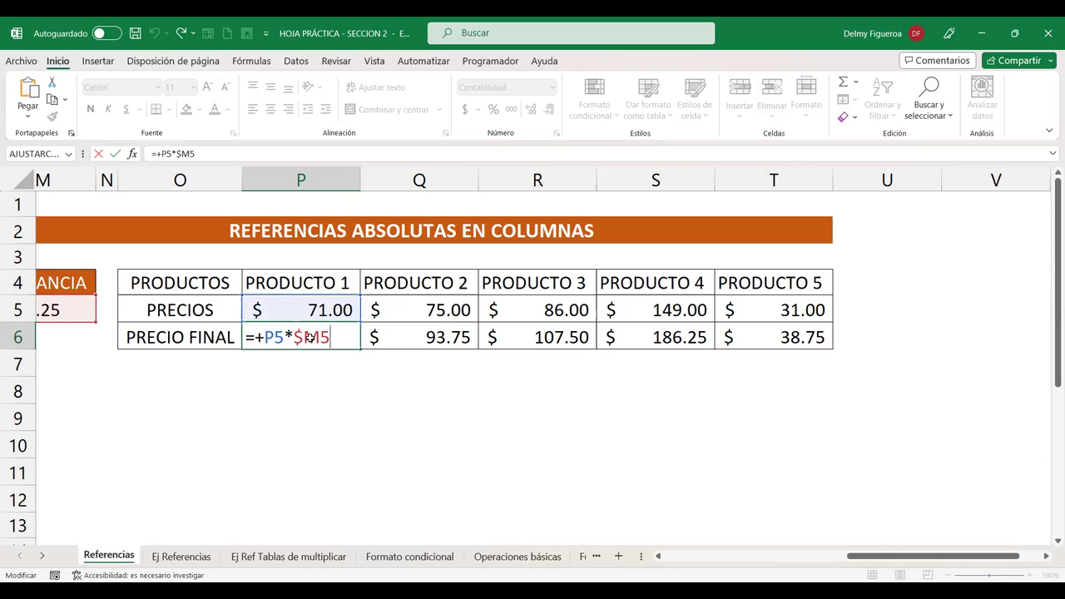
pyautogui.press('Return')
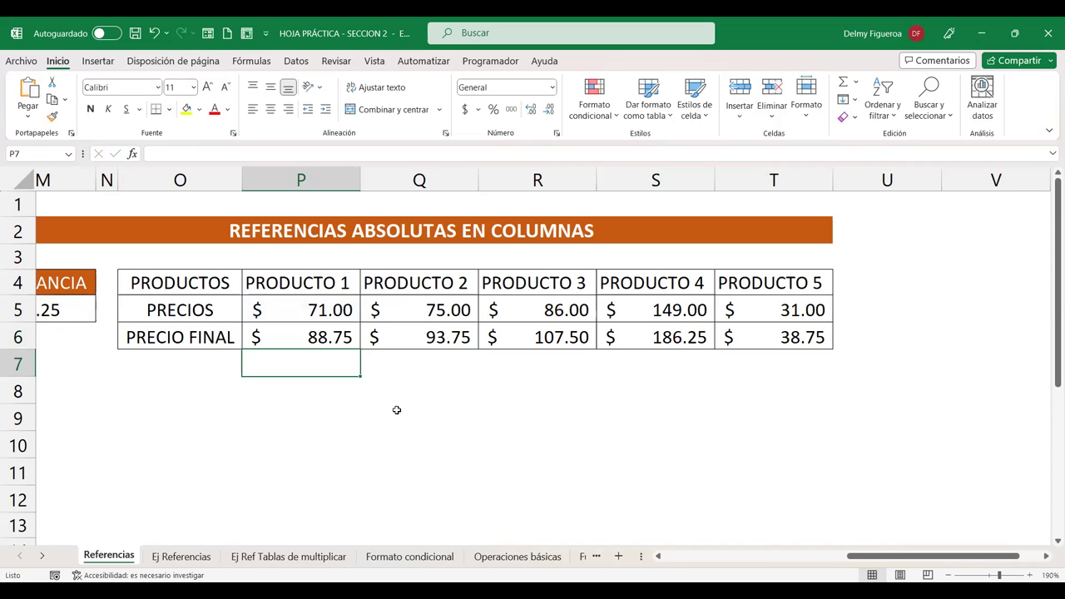
# - On the Ej Referencias sheet, enter +C5*D4 in D5 for Employee 1's 3.25% deduction
pyautogui.click(185, 556)
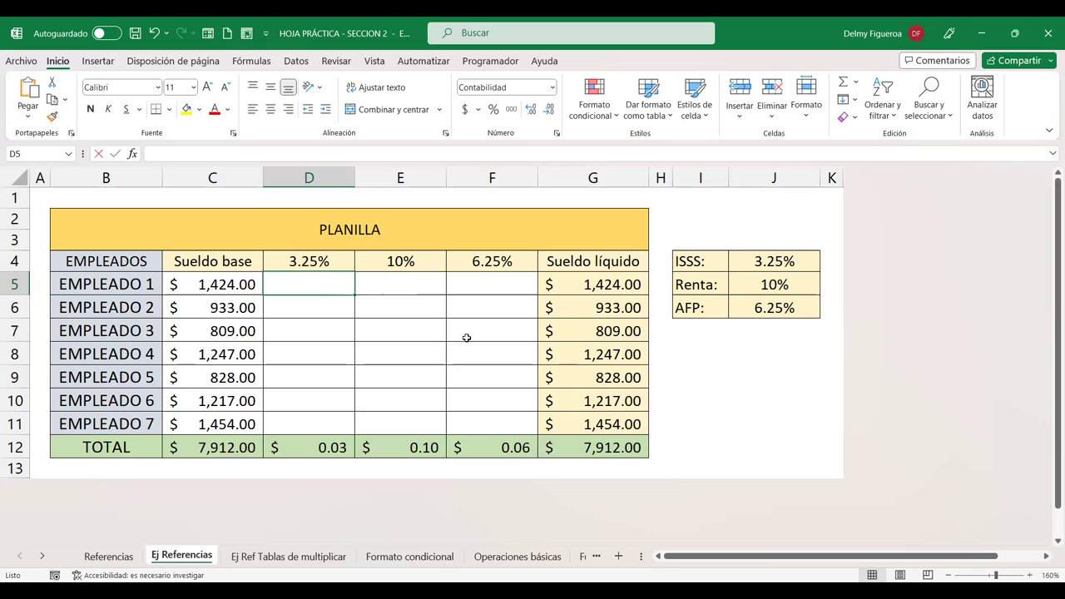
pyautogui.write('+')
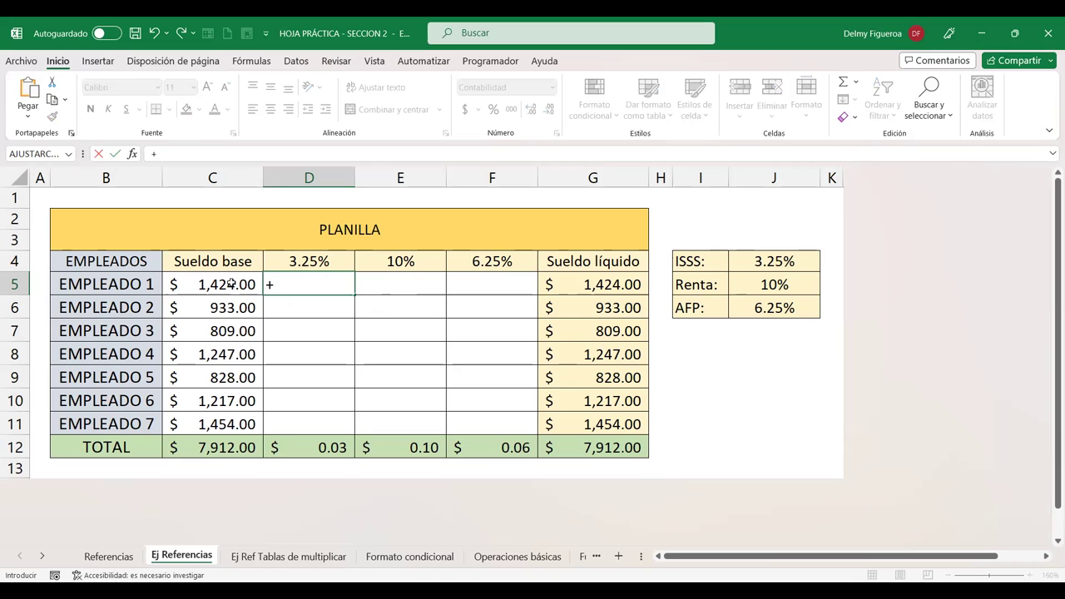
pyautogui.click(230, 283)
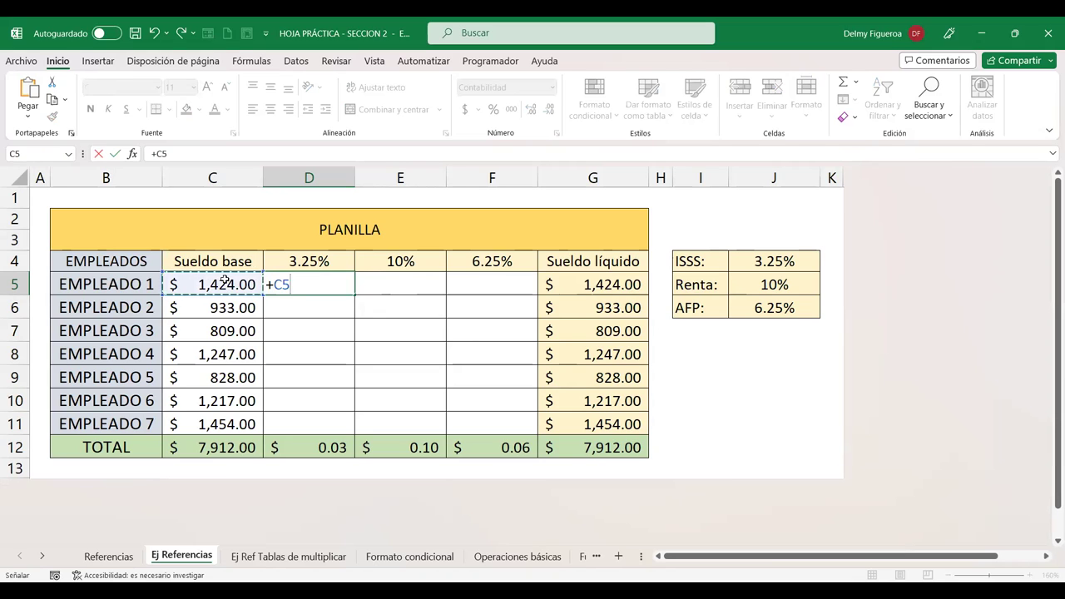
pyautogui.write('*')
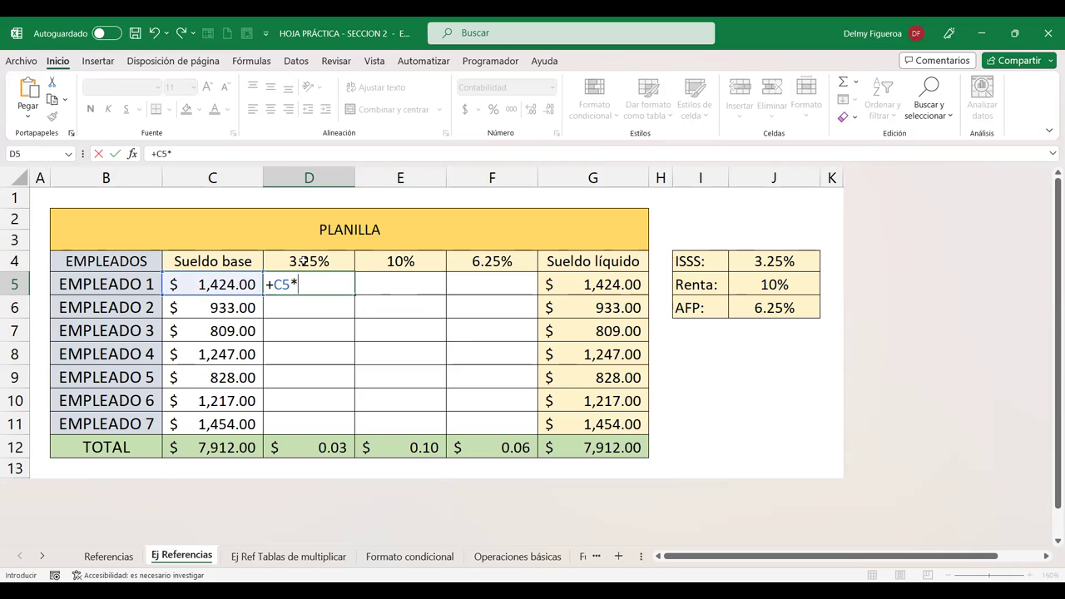
pyautogui.click(306, 261)
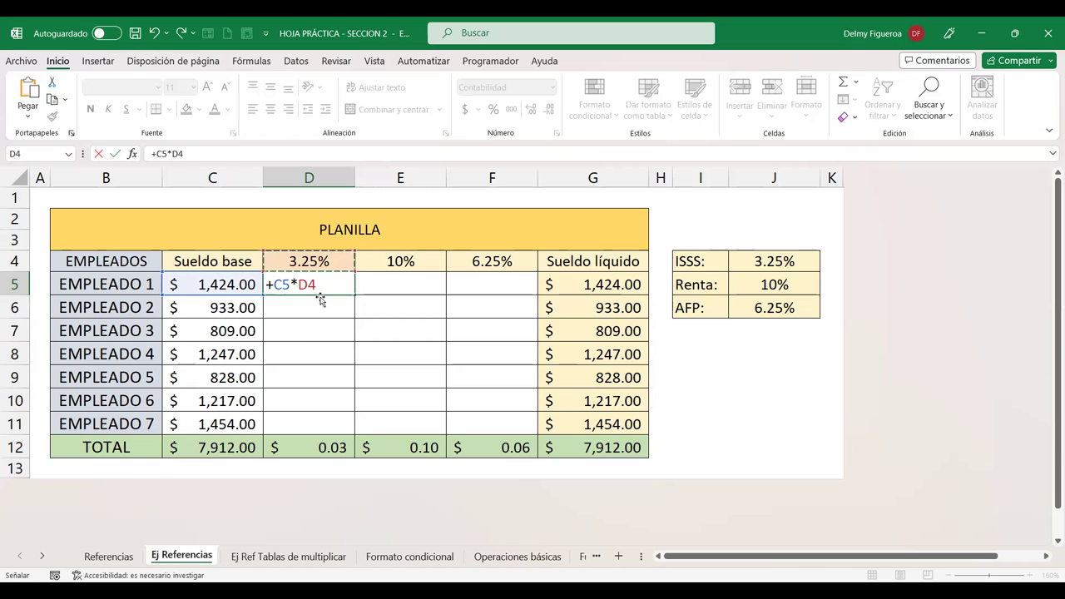
pyautogui.press('Return')
# - Change D5 to =+C5*D$4 with the row locked and fill it into D6 (46.28, 30.32)
pyautogui.click(342, 287)
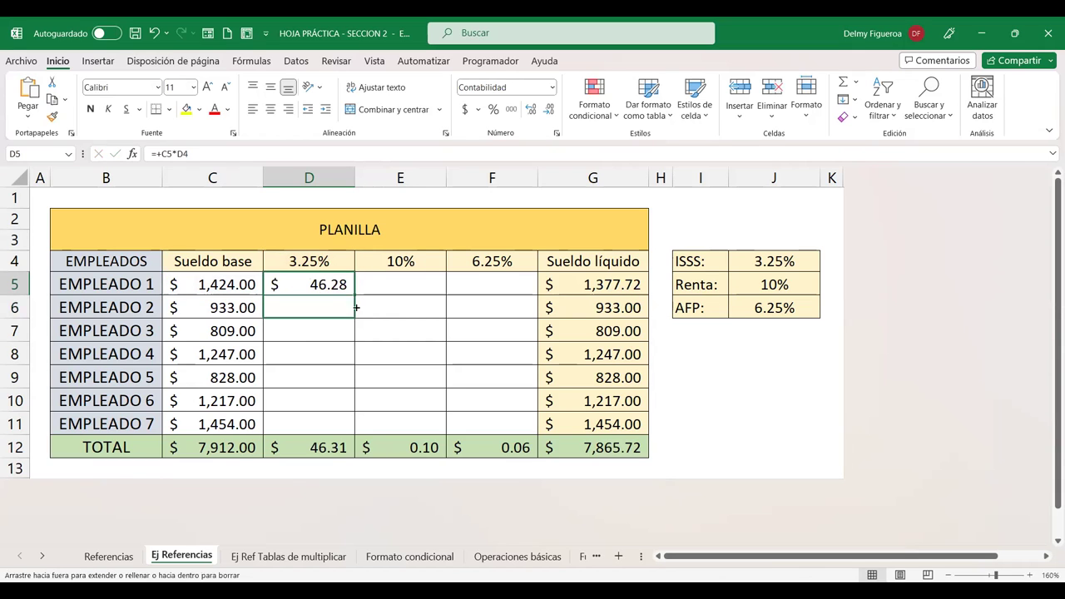
pyautogui.moveTo(356, 296); pyautogui.dragTo(356, 313)
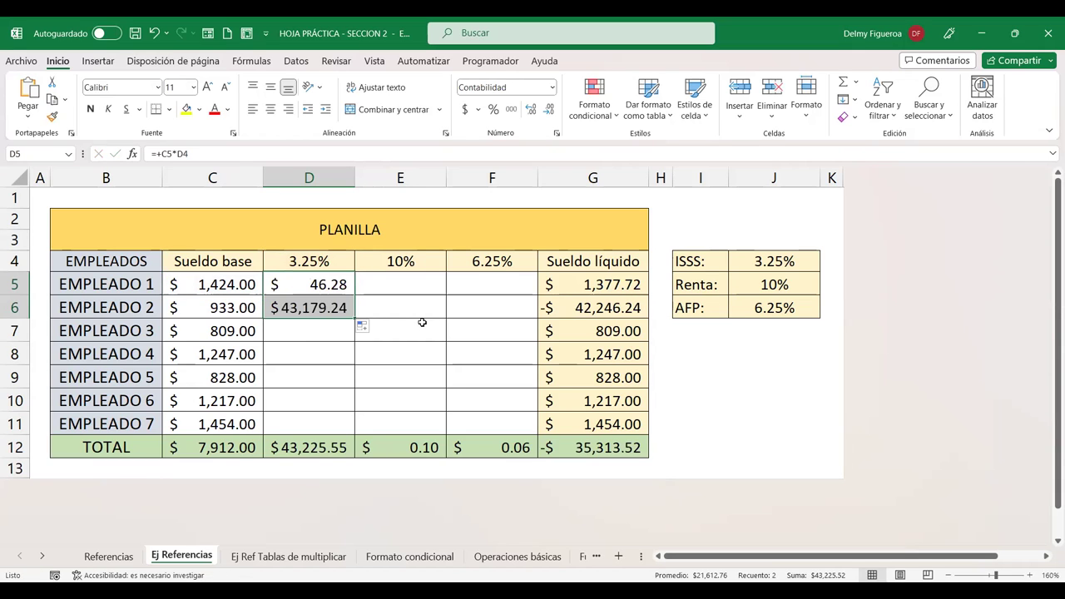
pyautogui.click(313, 282)
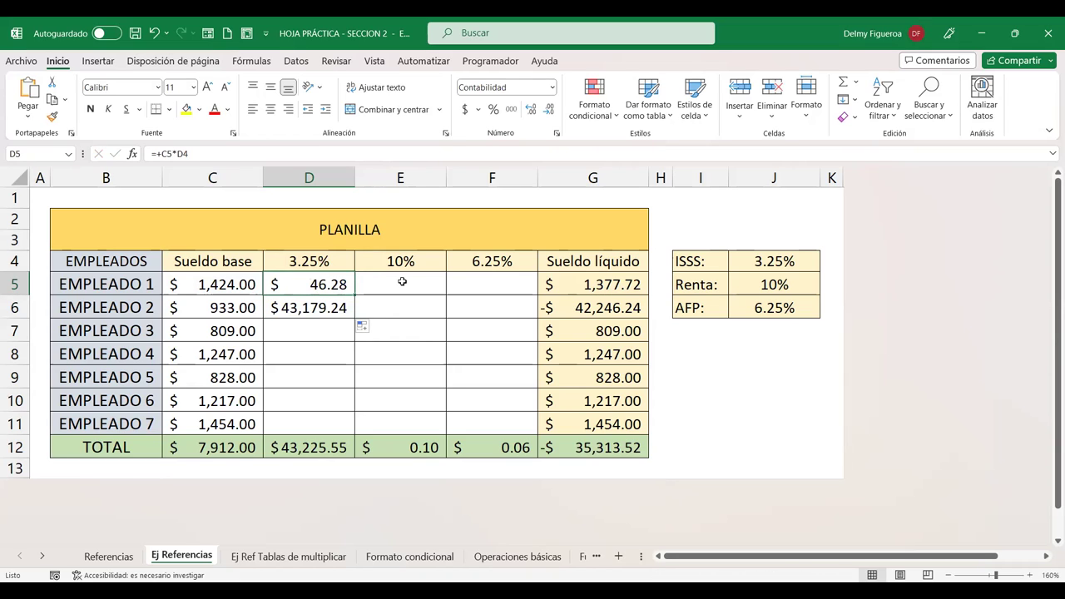
pyautogui.press('F2')
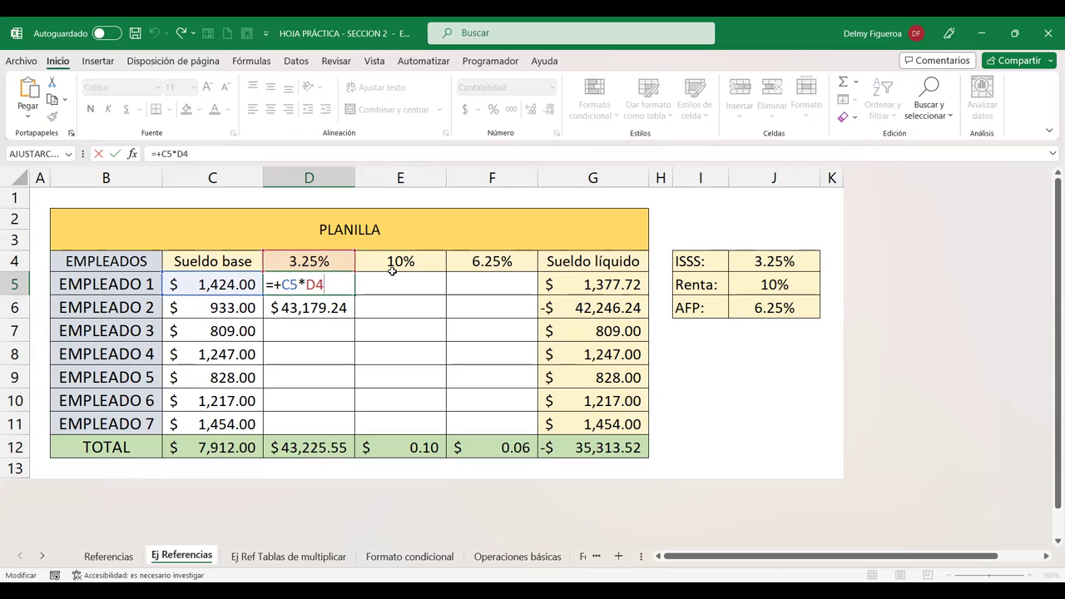
pyautogui.press('F4')
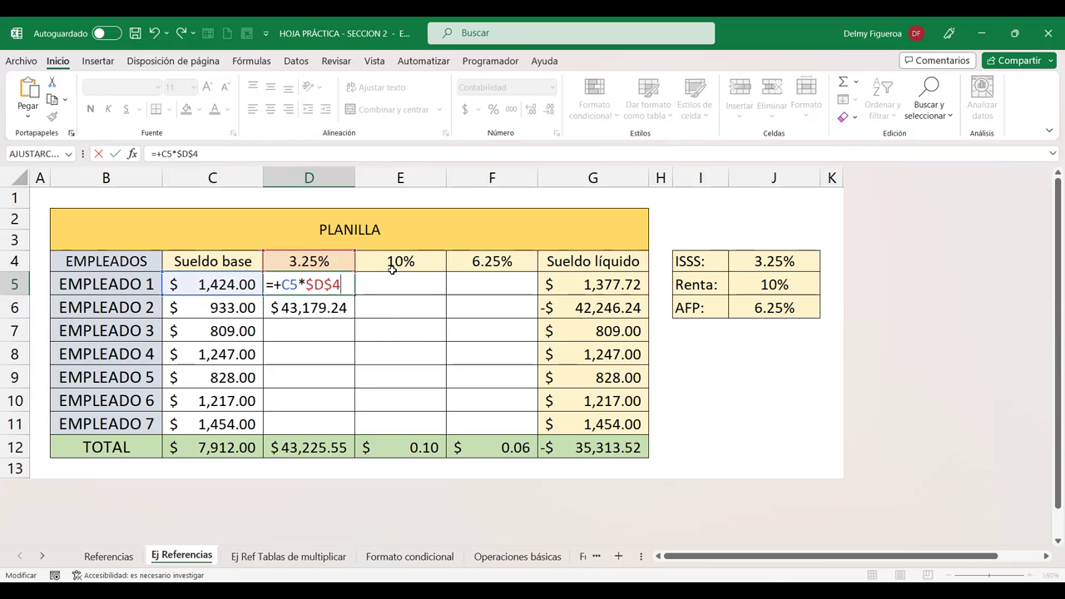
pyautogui.press('F4')
pyautogui.press('Return')
pyautogui.click(326, 284)
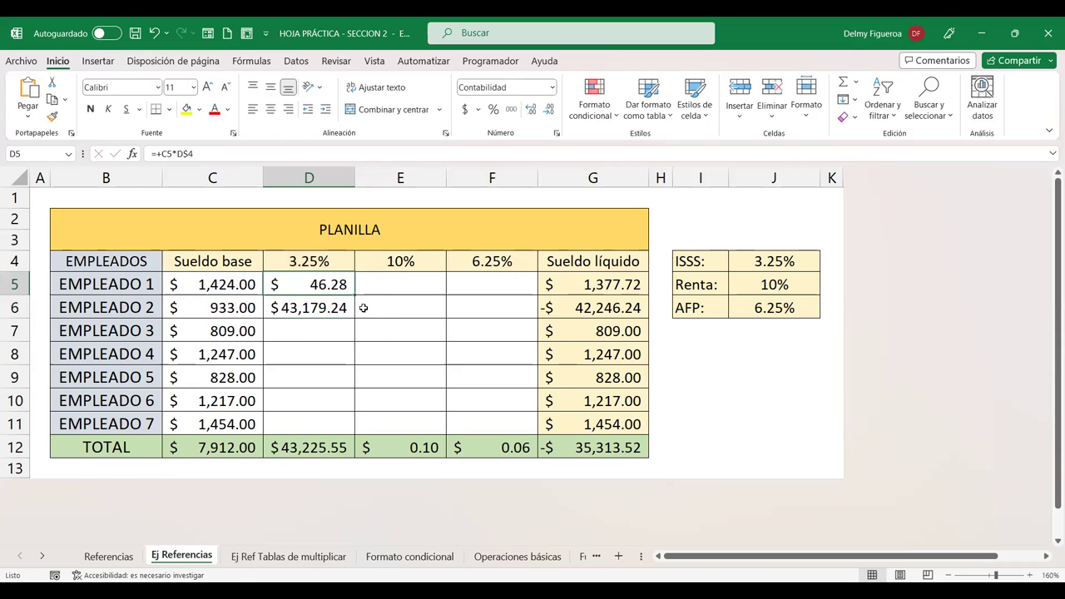
pyautogui.moveTo(357, 293); pyautogui.dragTo(358, 309)
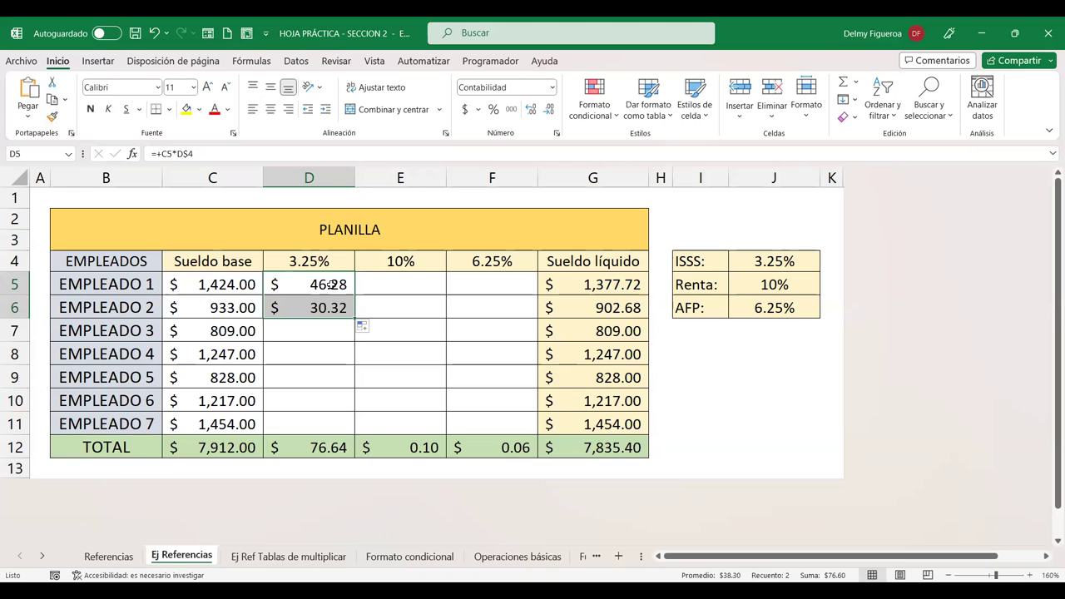
pyautogui.click(331, 284)
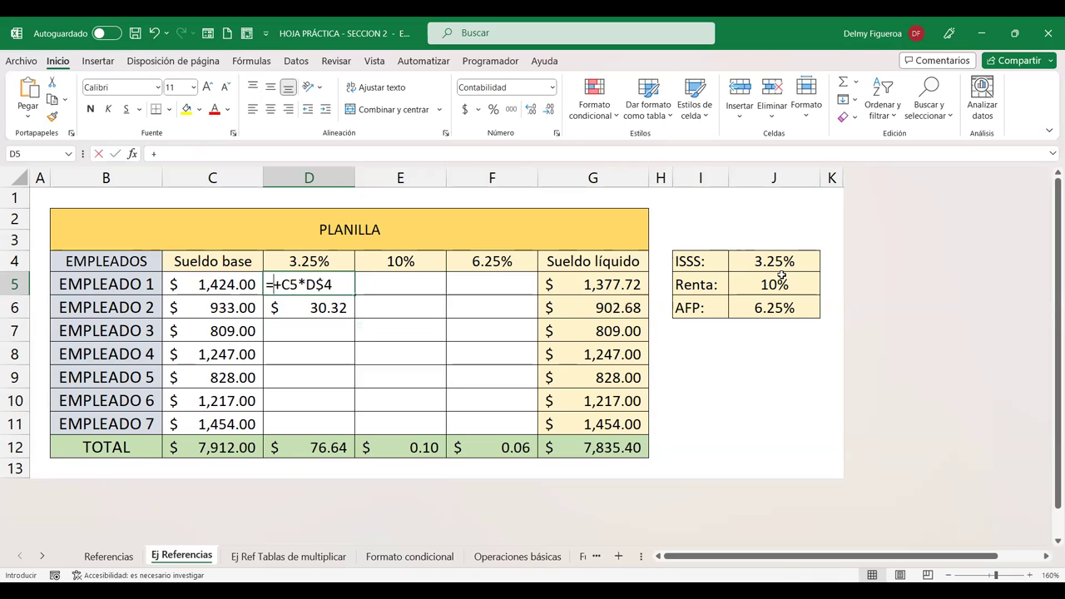
# - Enter =+C5*$J$4 in D5, pointing at the fixed ISSS 3.25% rate
pyautogui.write('+')
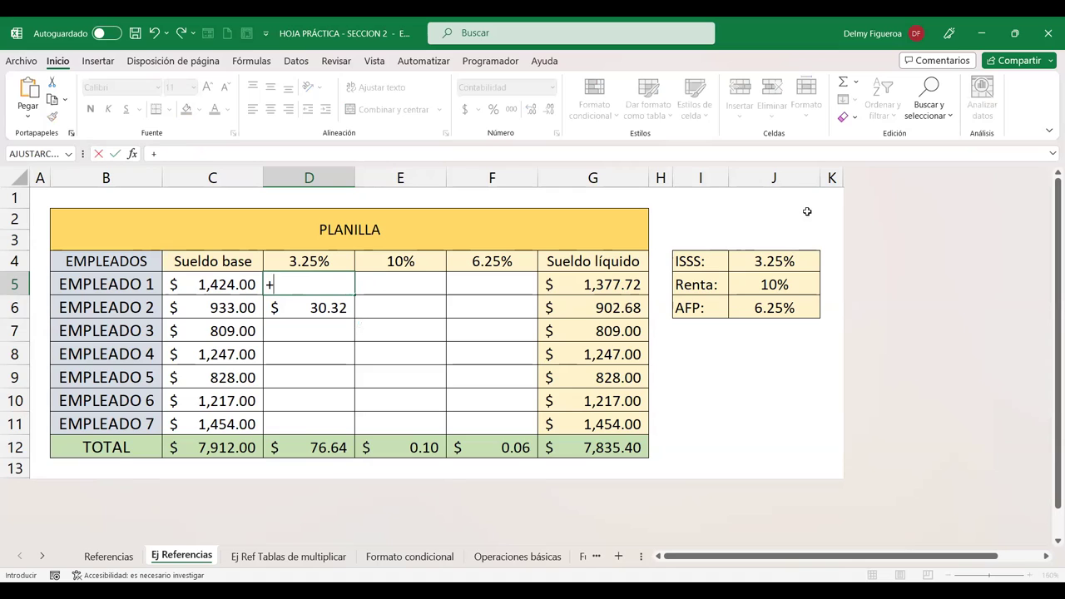
pyautogui.click(213, 284)
pyautogui.write('*')
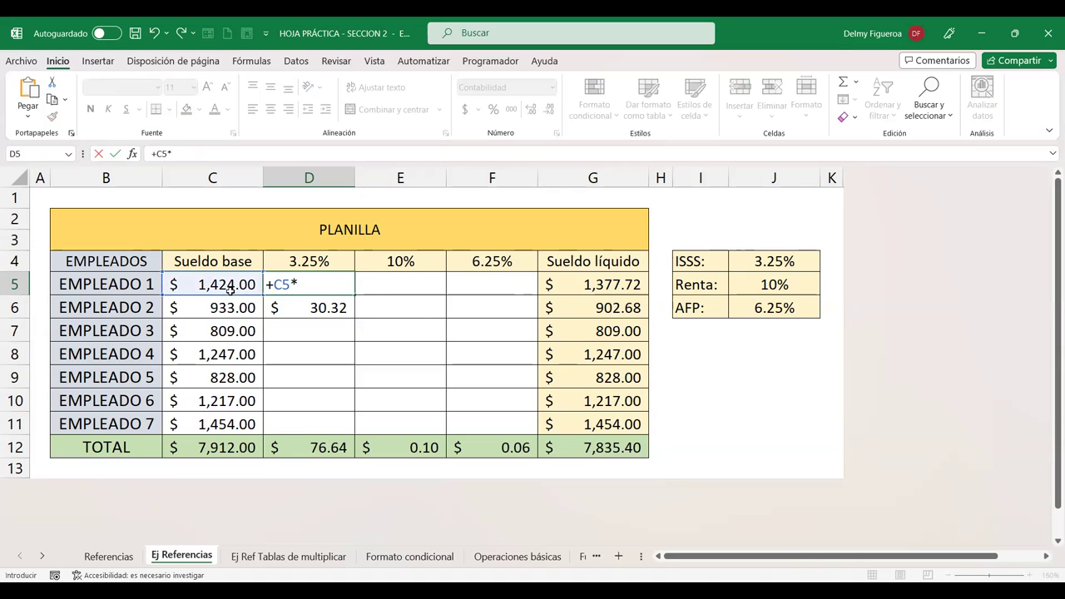
pyautogui.click(780, 262)
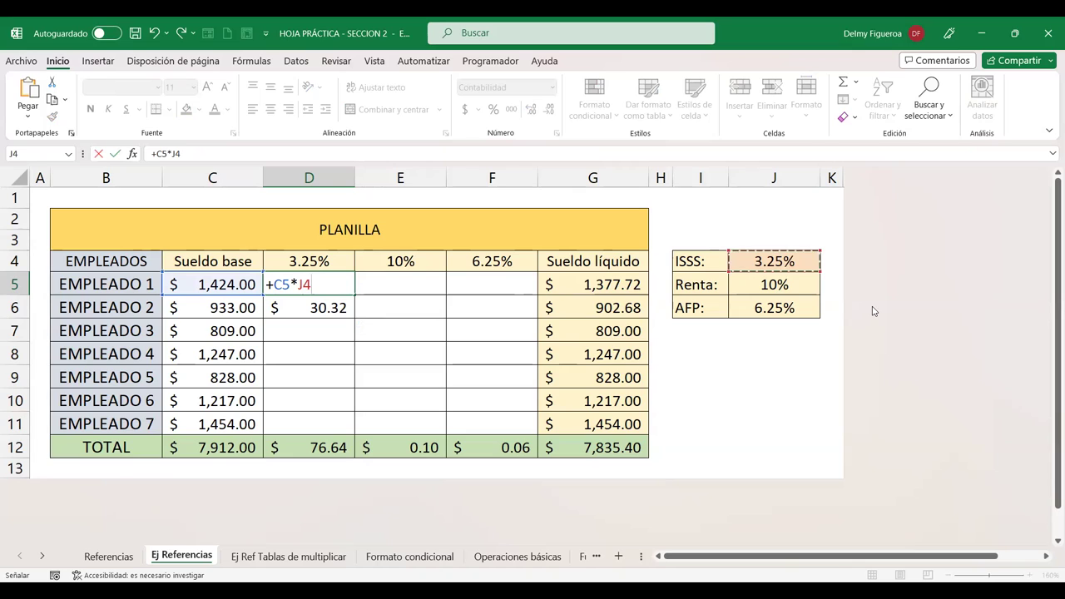
pyautogui.press('F4')
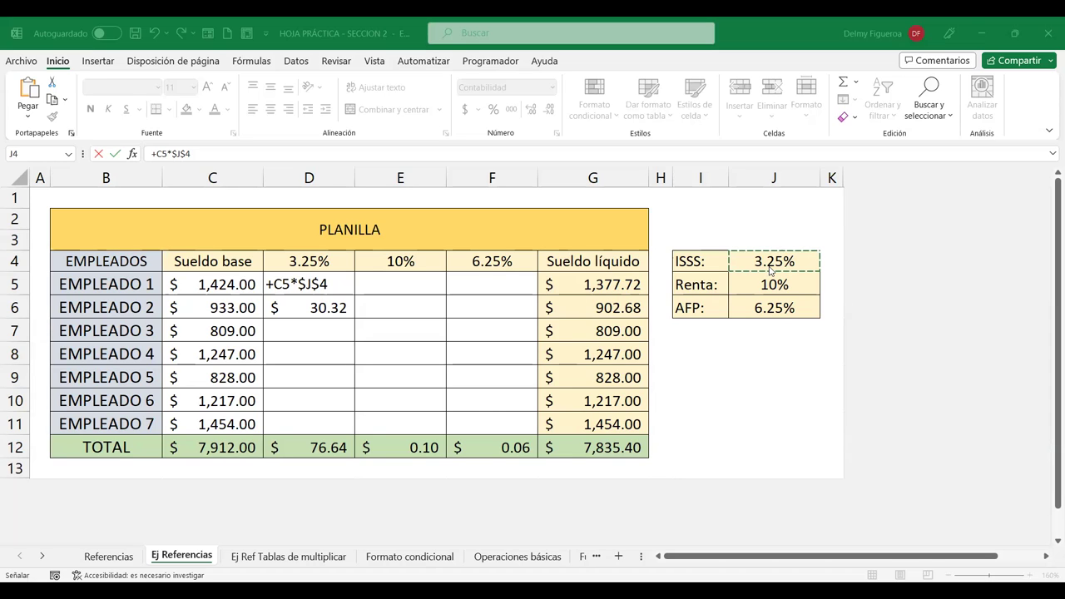
pyautogui.click(413, 282)
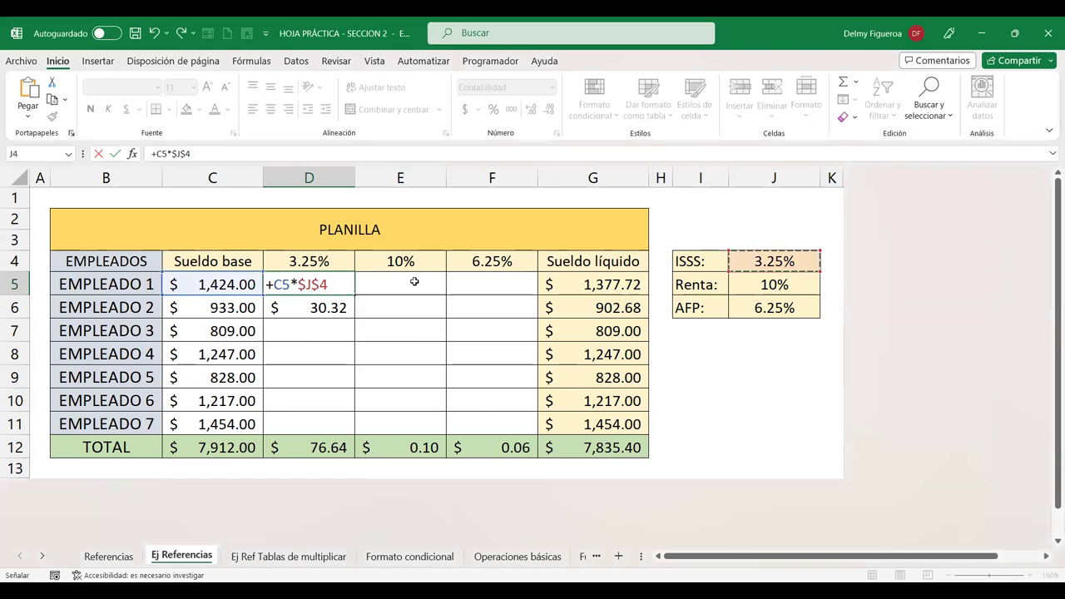
pyautogui.press('Return')
# - Copy =+C5*$J$4 from D5 down to D11 and verify each row, totalling 257.17
pyautogui.click(337, 287)
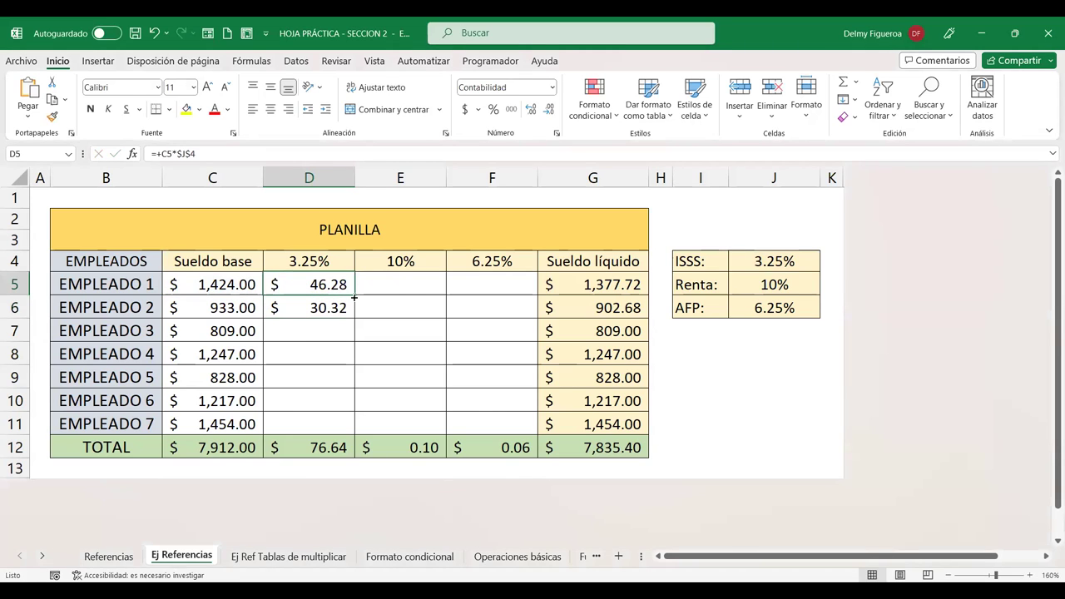
pyautogui.moveTo(355, 296); pyautogui.dragTo(352, 341)
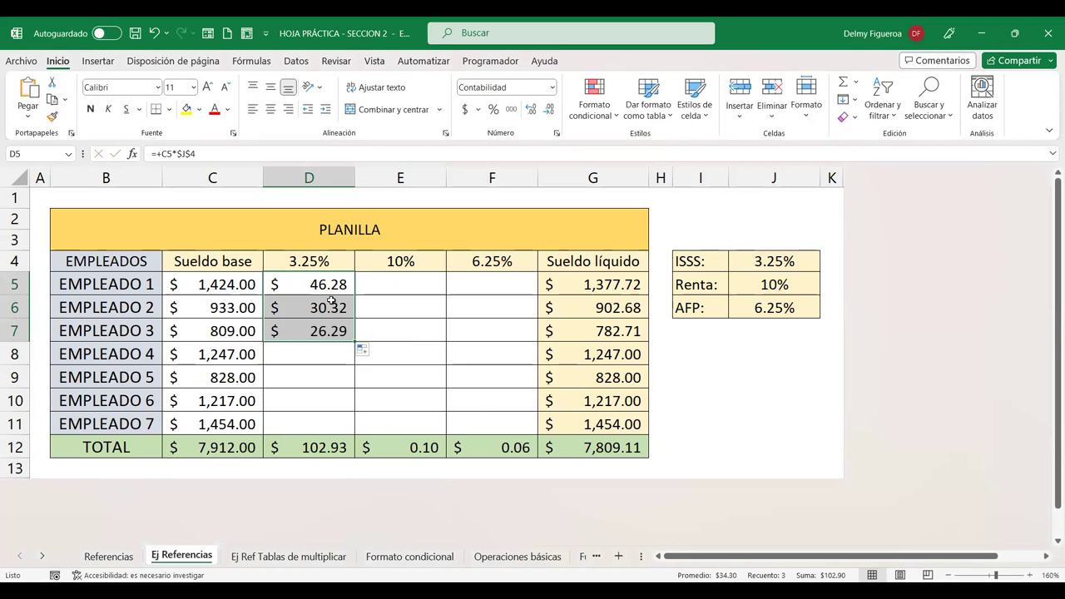
pyautogui.click(328, 306)
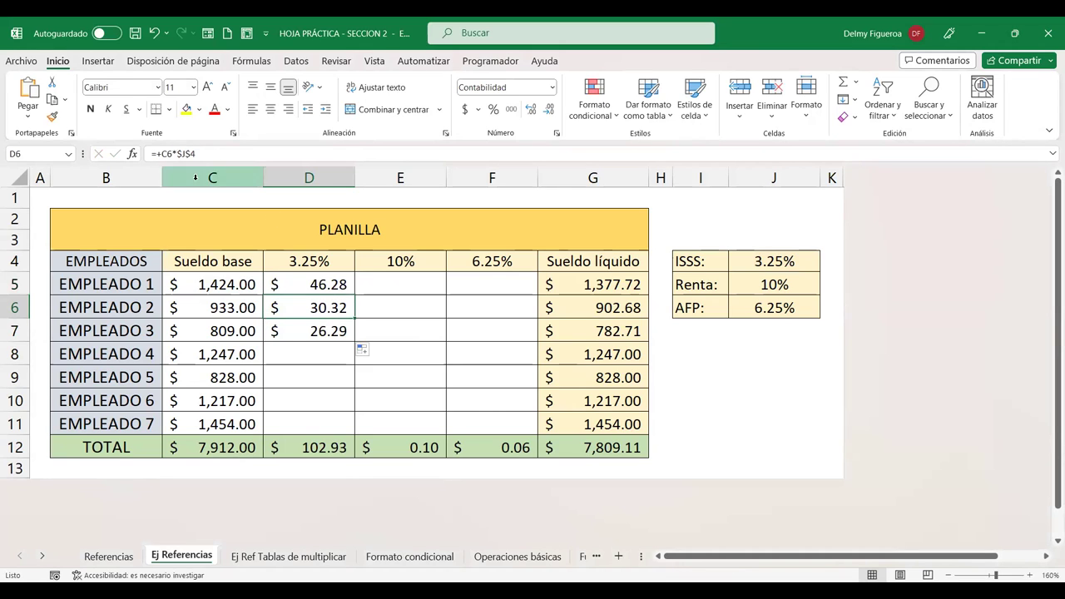
pyautogui.click(314, 328)
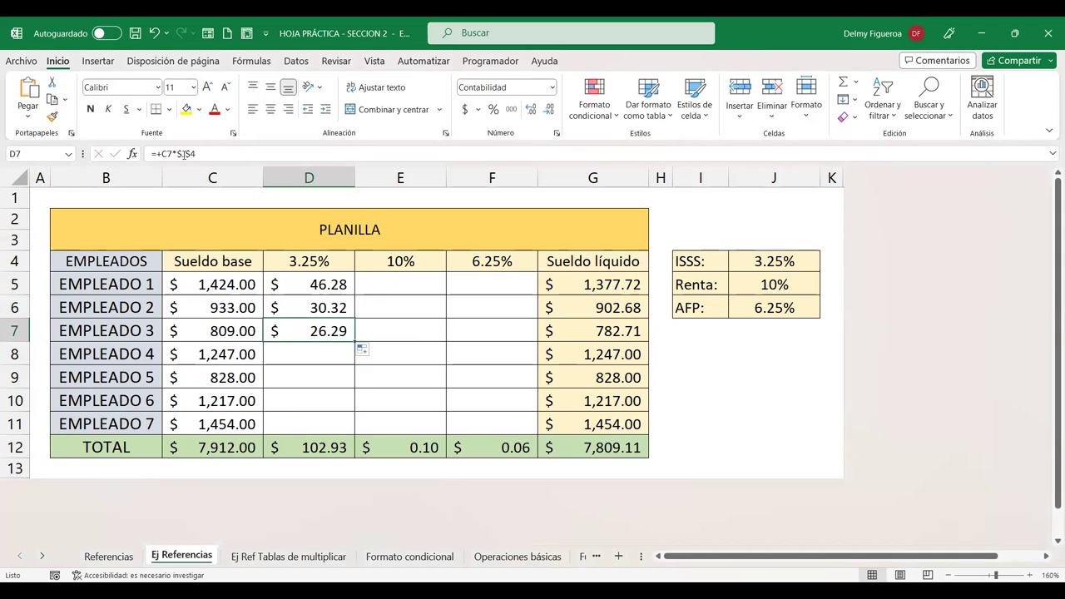
pyautogui.moveTo(356, 342); pyautogui.dragTo(348, 429)
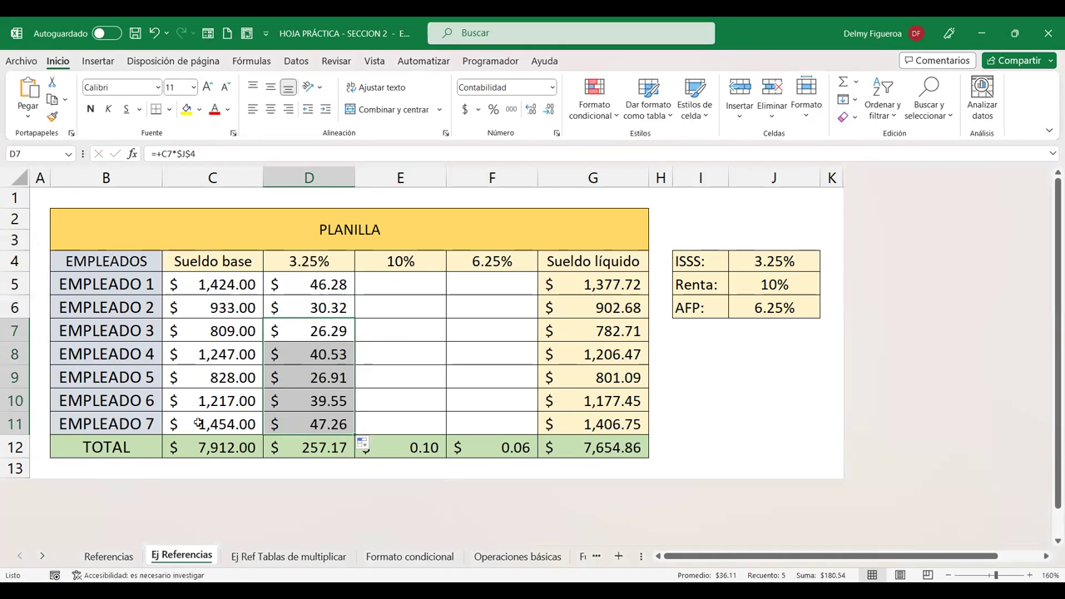
pyautogui.click(308, 346)
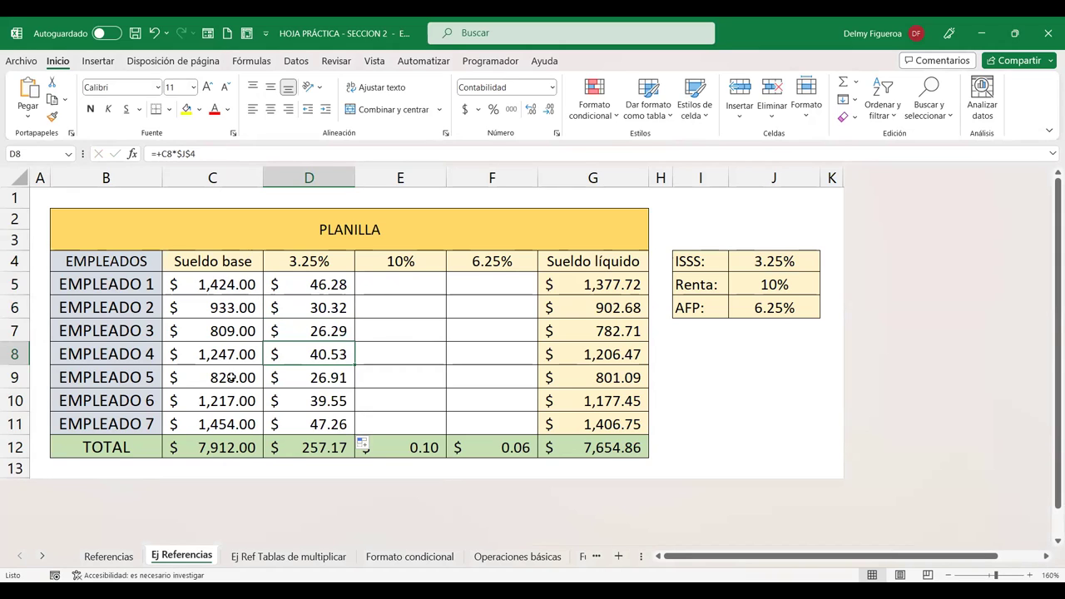
pyautogui.click(299, 381)
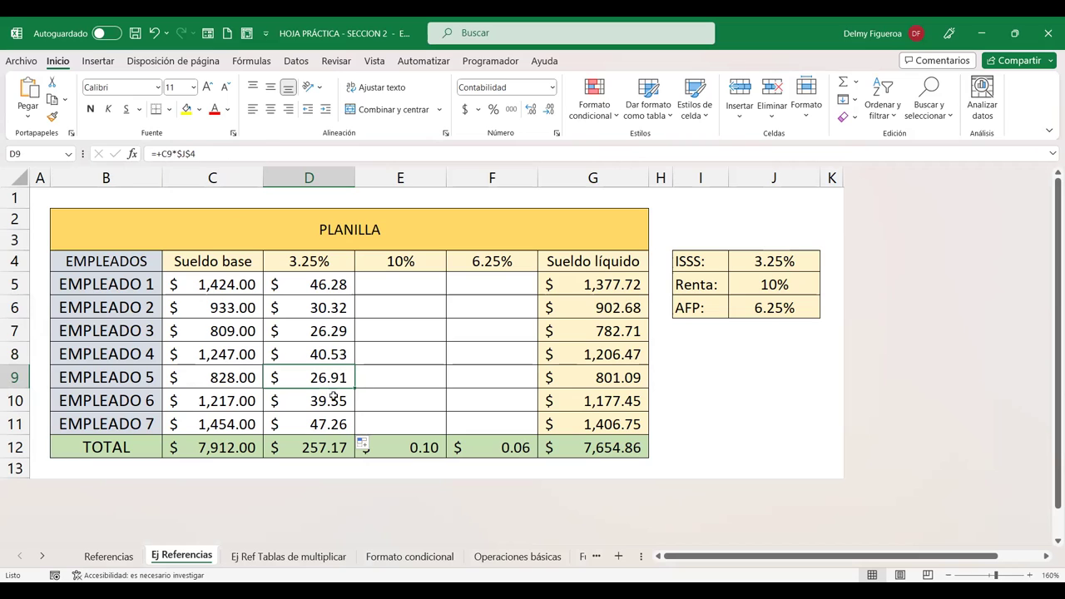
pyautogui.click(327, 398)
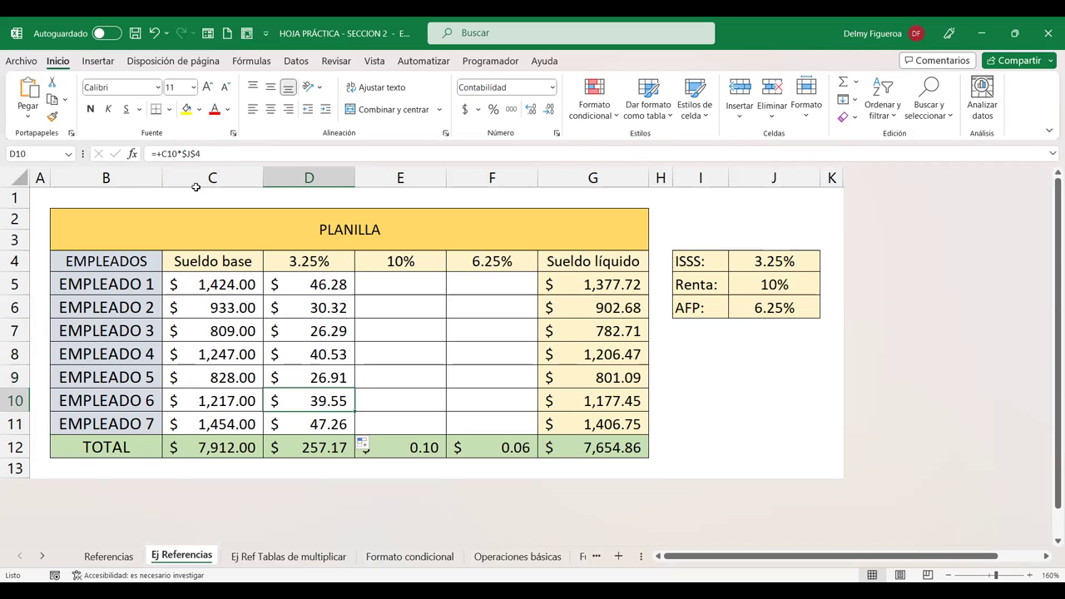
pyautogui.click(335, 426)
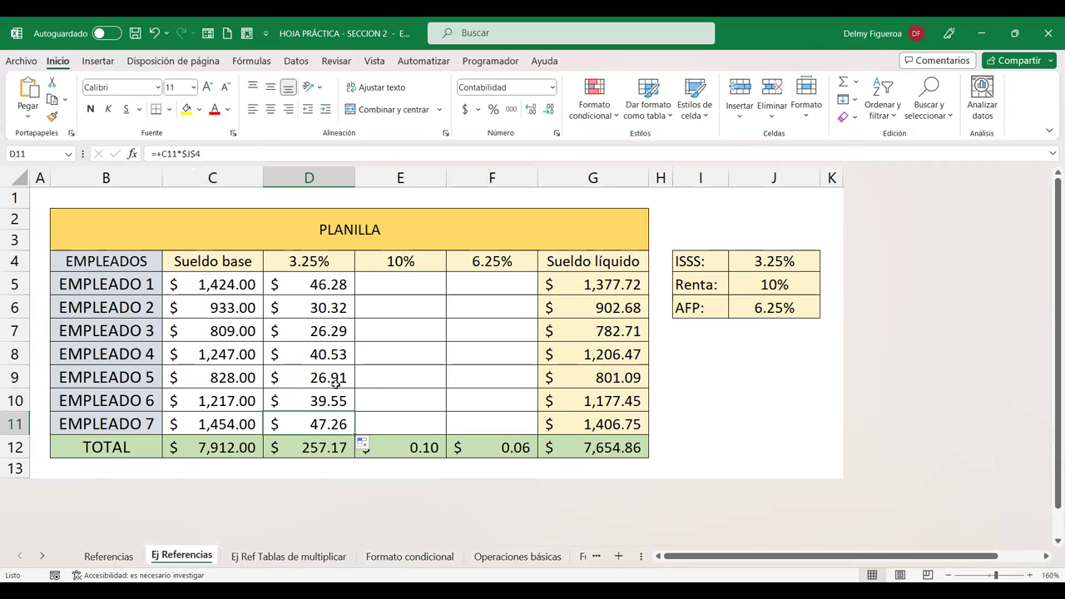
pyautogui.click(419, 287)
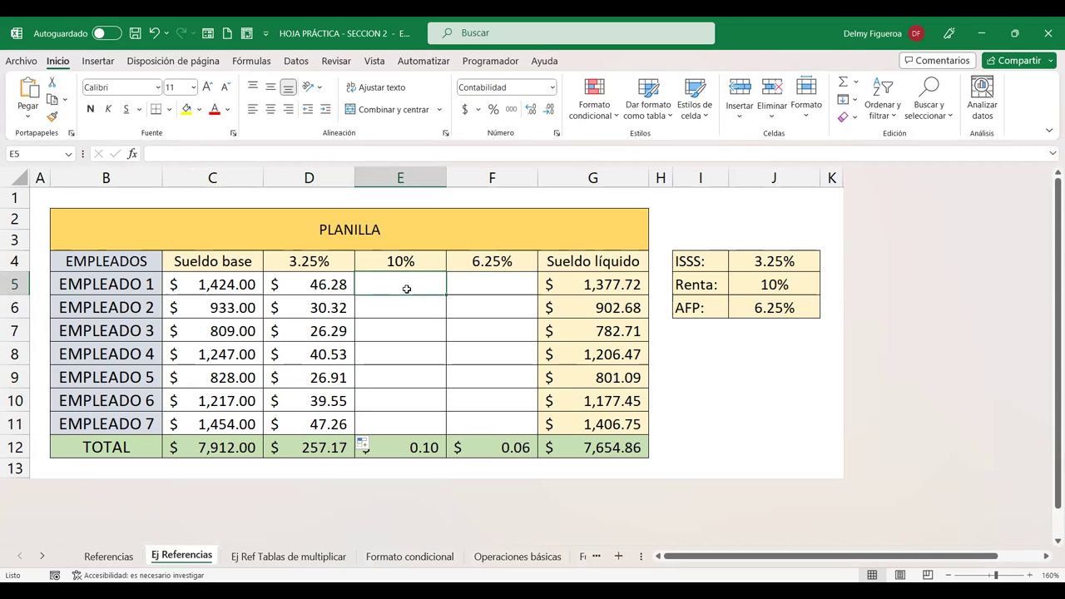
# - Cancel the first entry in E5 and look over the 3.25% and 10% headers
pyautogui.write('+')
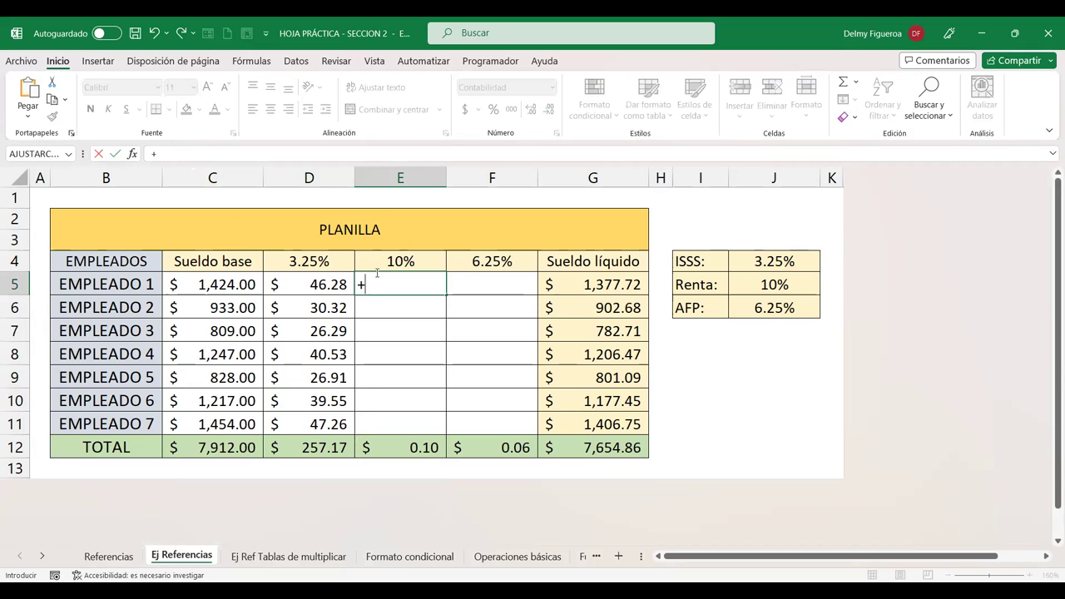
pyautogui.press('Escape')
pyautogui.press('Up')
pyautogui.press('Left')
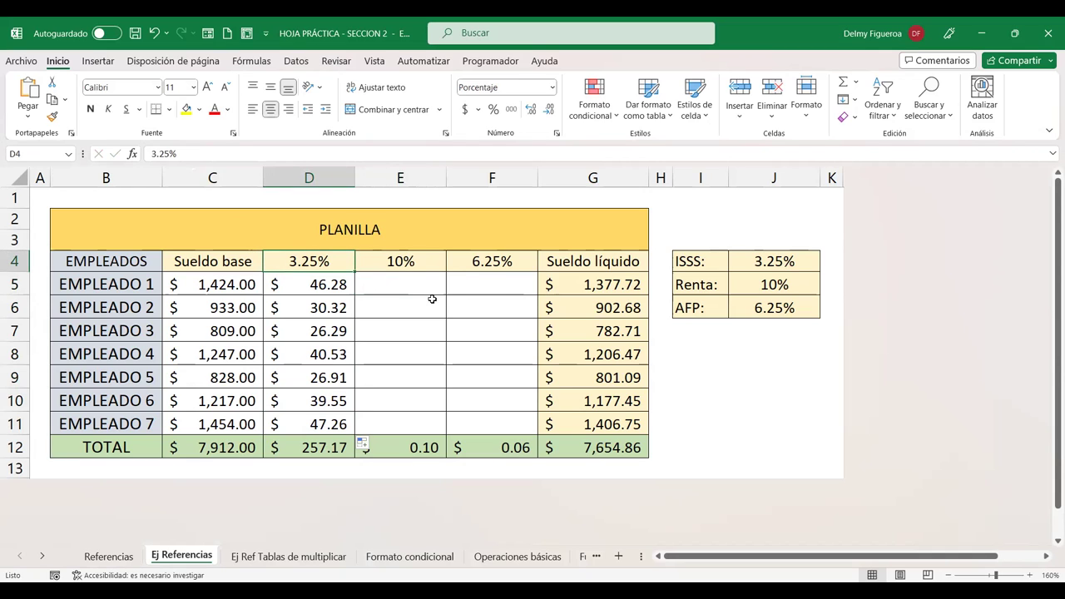
pyautogui.click(396, 258)
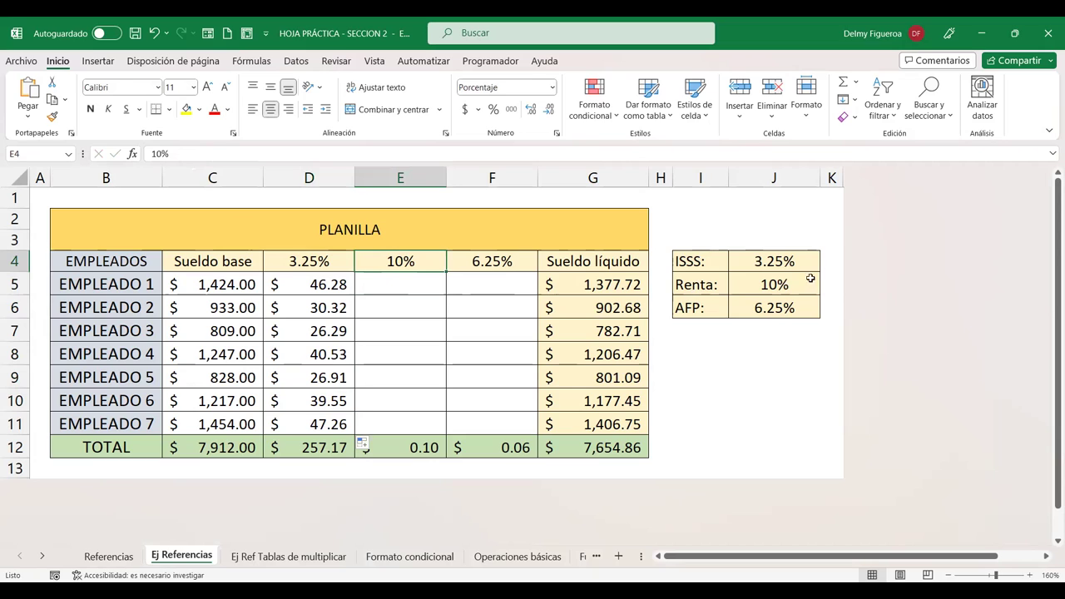
# - Enter =+C5*J5 in E5 for Empleado 1's 10% Renta, giving 142.40
pyautogui.doubleClick(387, 280)
pyautogui.write('+')
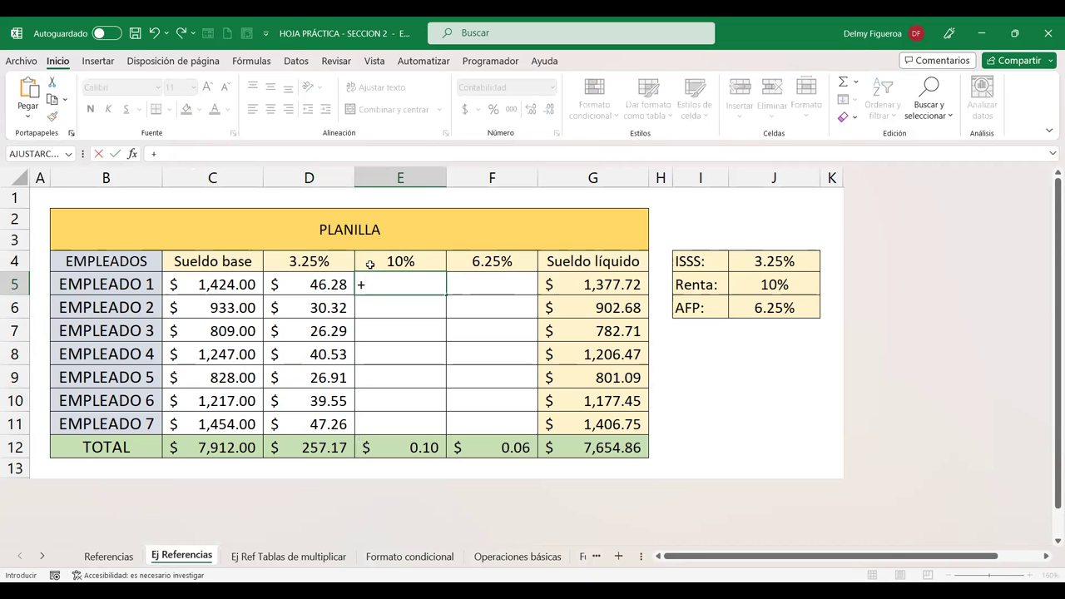
pyautogui.click(215, 283)
pyautogui.write('*')
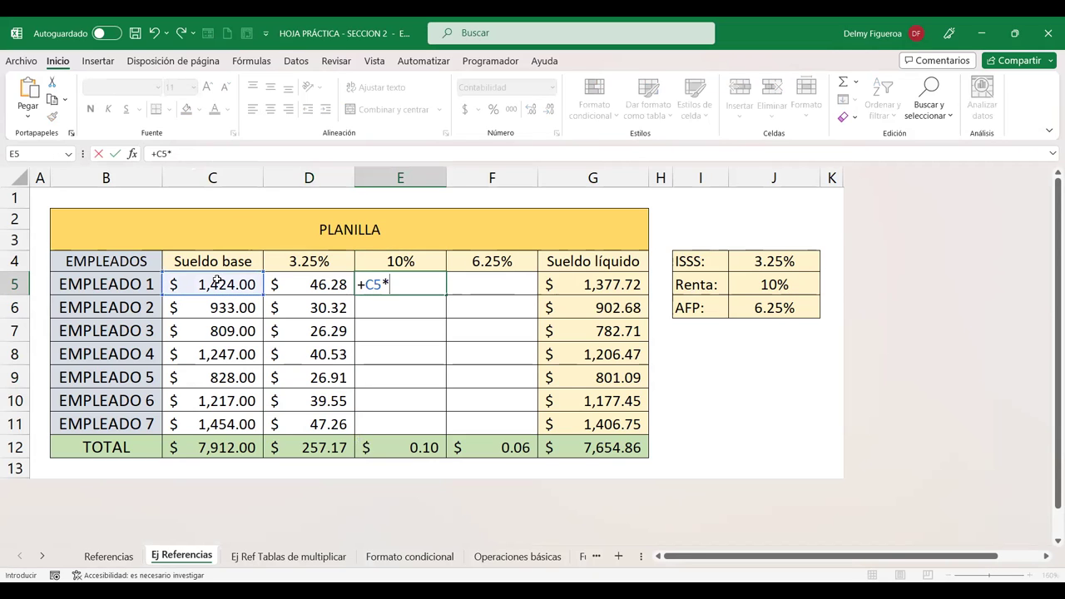
pyautogui.click(787, 285)
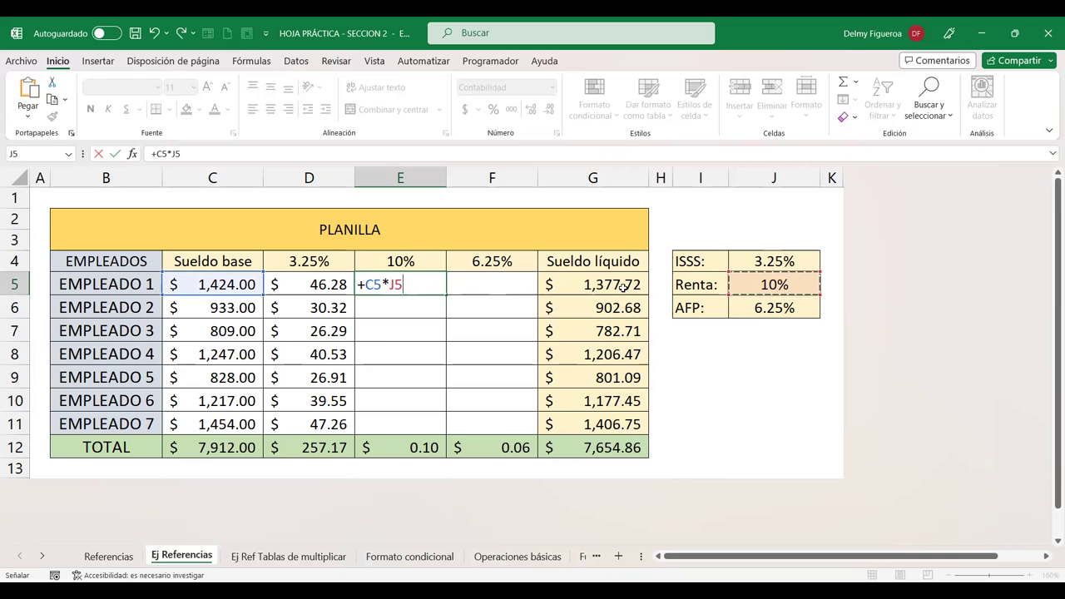
pyautogui.press('Return')
pyautogui.click(416, 281)
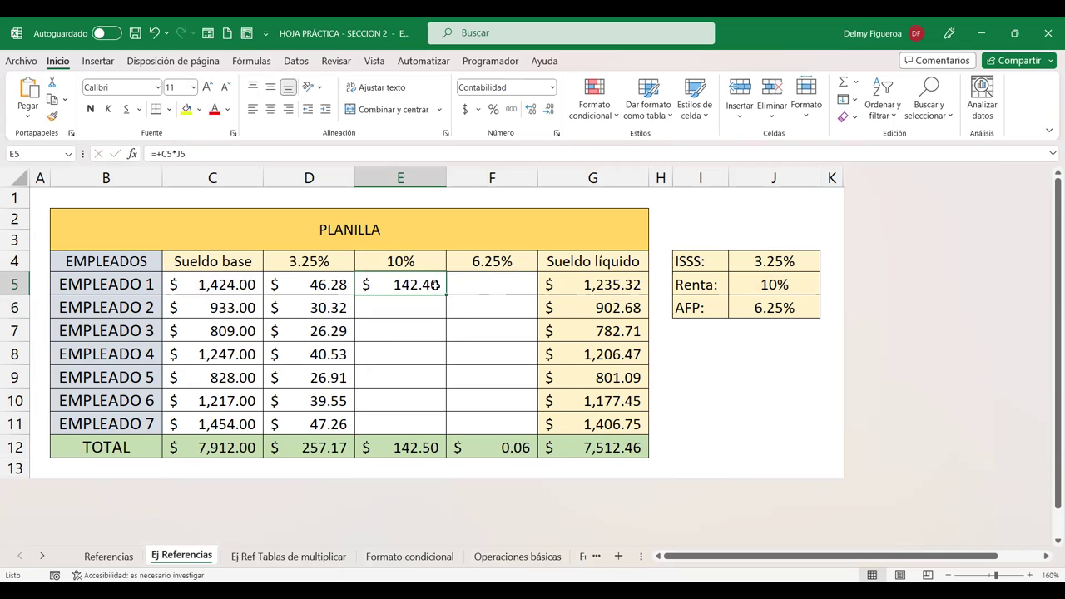
# - Copy E5 down, then change its rate reference to J$5 with the row locked
pyautogui.moveTo(448, 295); pyautogui.dragTo(441, 427)
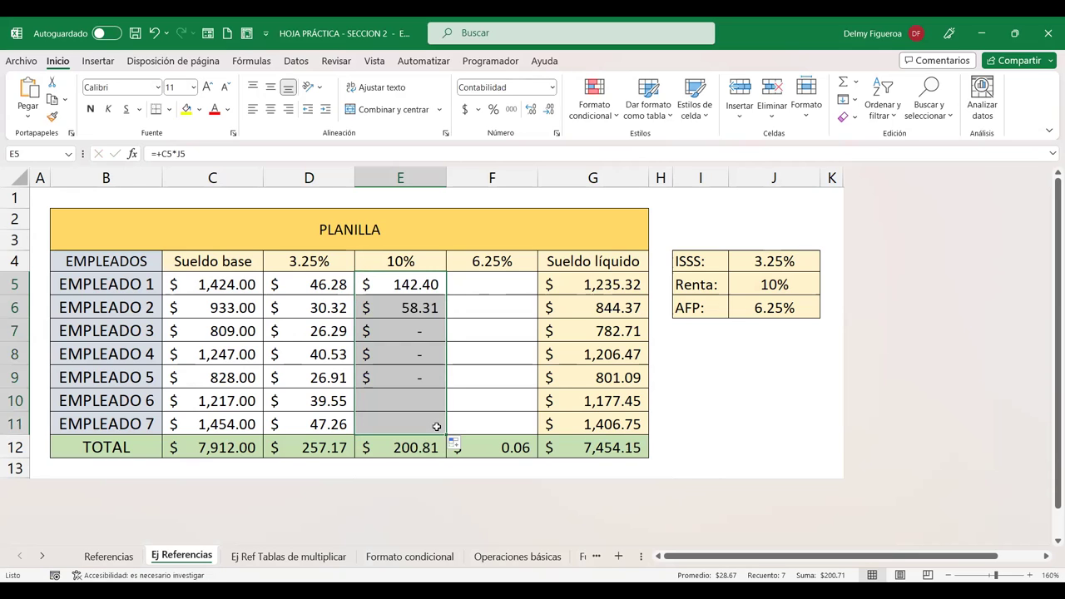
pyautogui.click(421, 280)
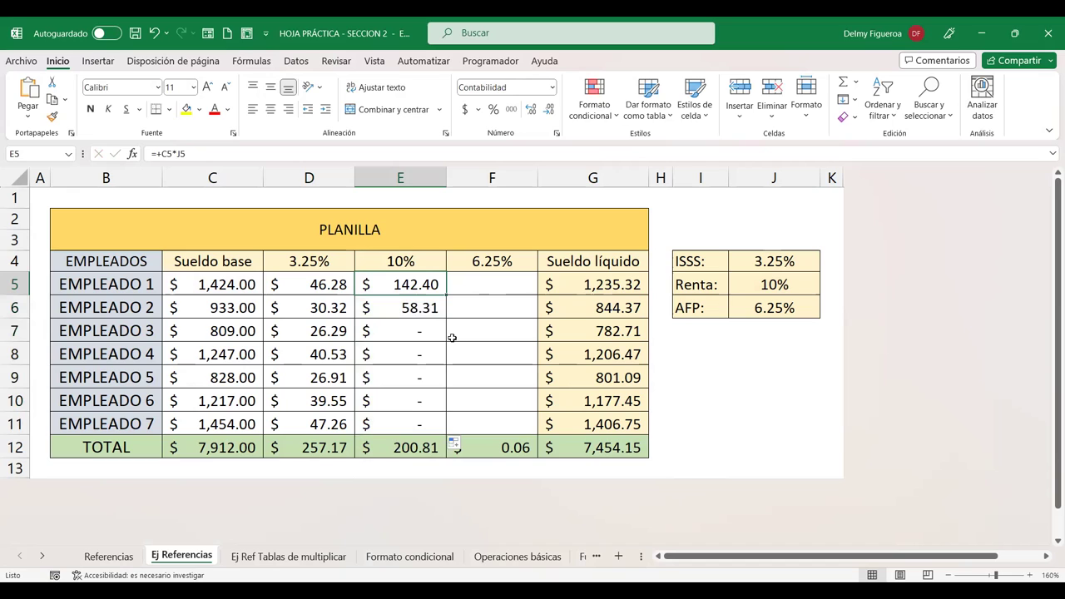
pyautogui.press('F2')
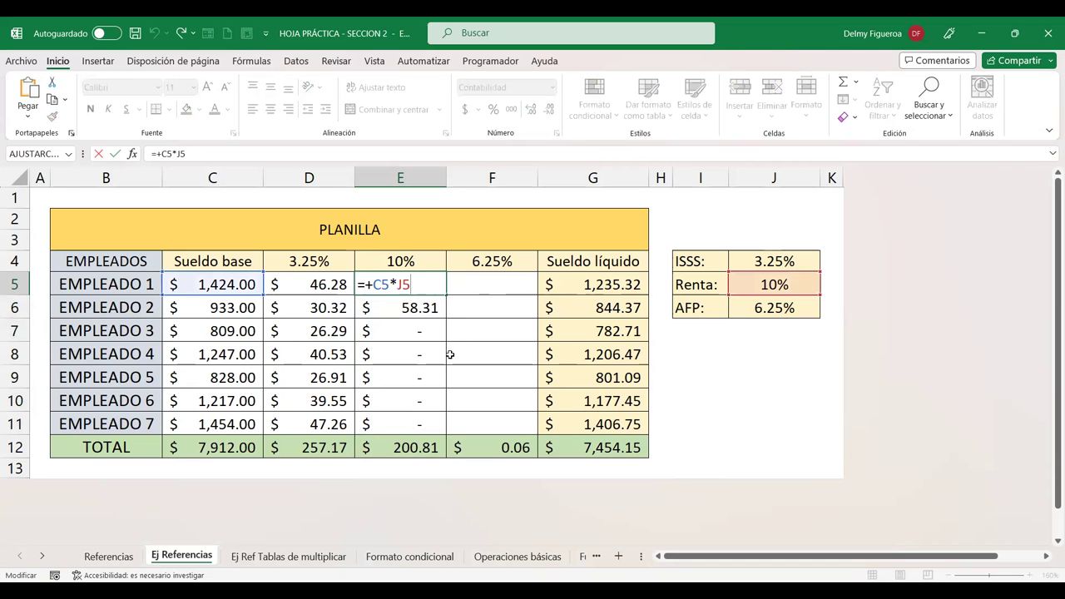
pyautogui.press('F4')
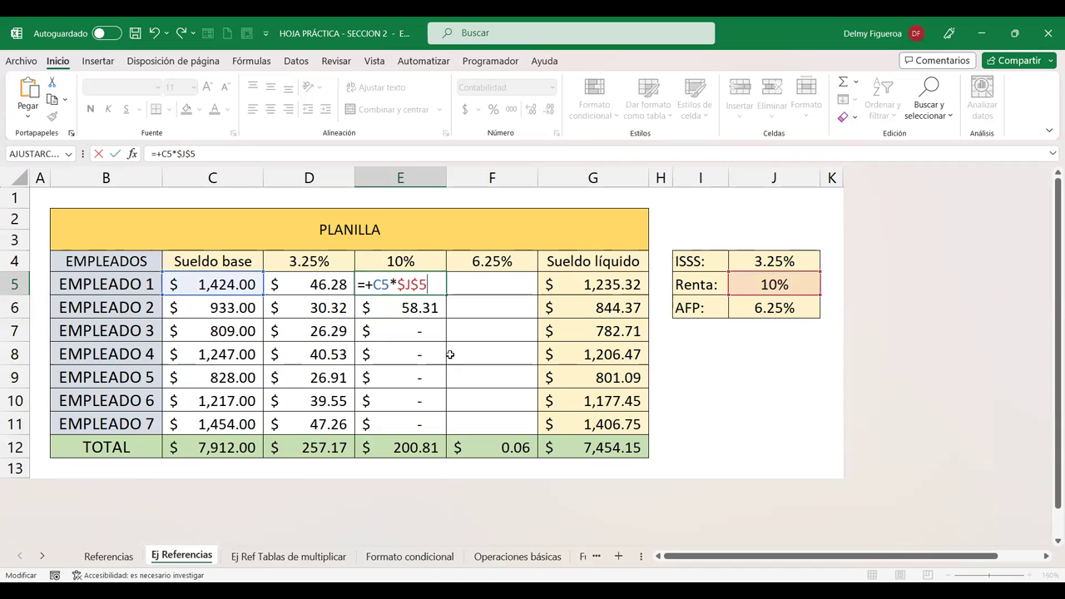
pyautogui.press('F4')
pyautogui.press('Return')
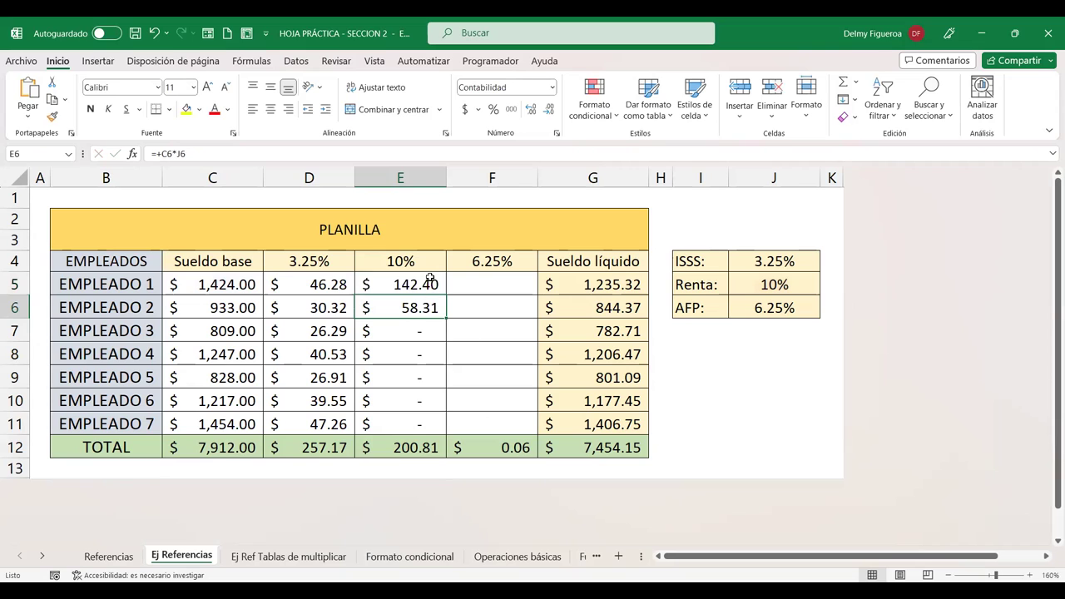
# - Fill =+C5*J$5 down to E11 and check the copies, totalling 791.30
pyautogui.click(428, 281)
pyautogui.moveTo(447, 295); pyautogui.dragTo(436, 427)
pyautogui.click(416, 301)
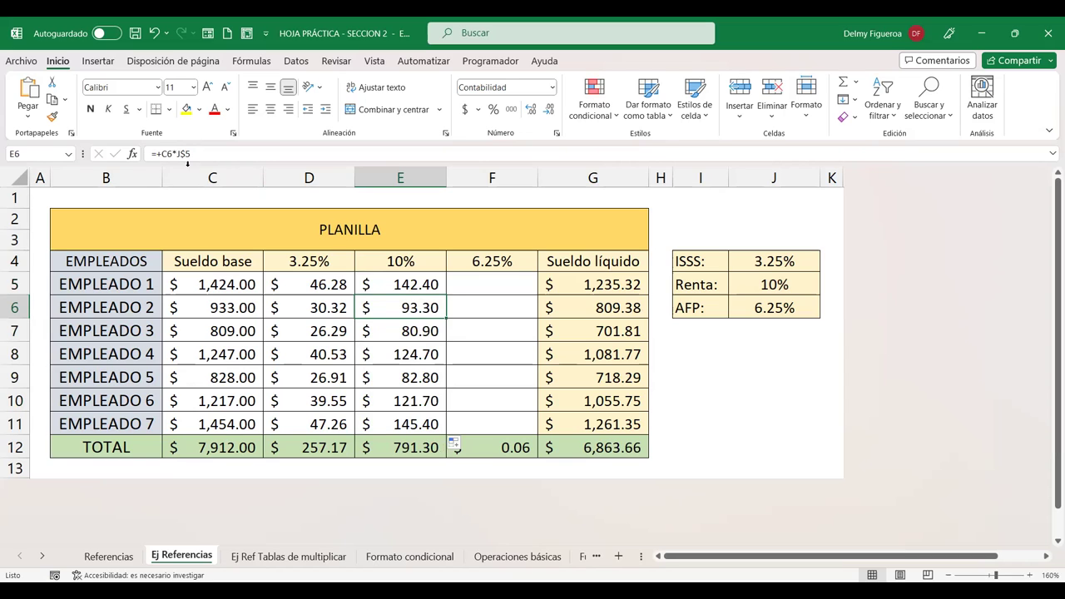
pyautogui.click(408, 352)
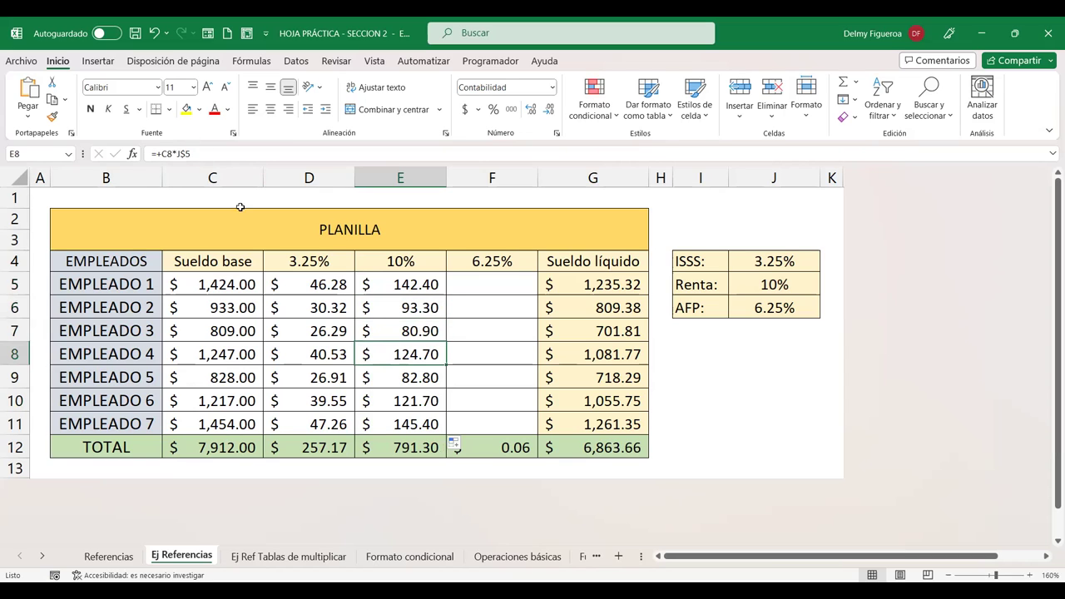
pyautogui.click(399, 402)
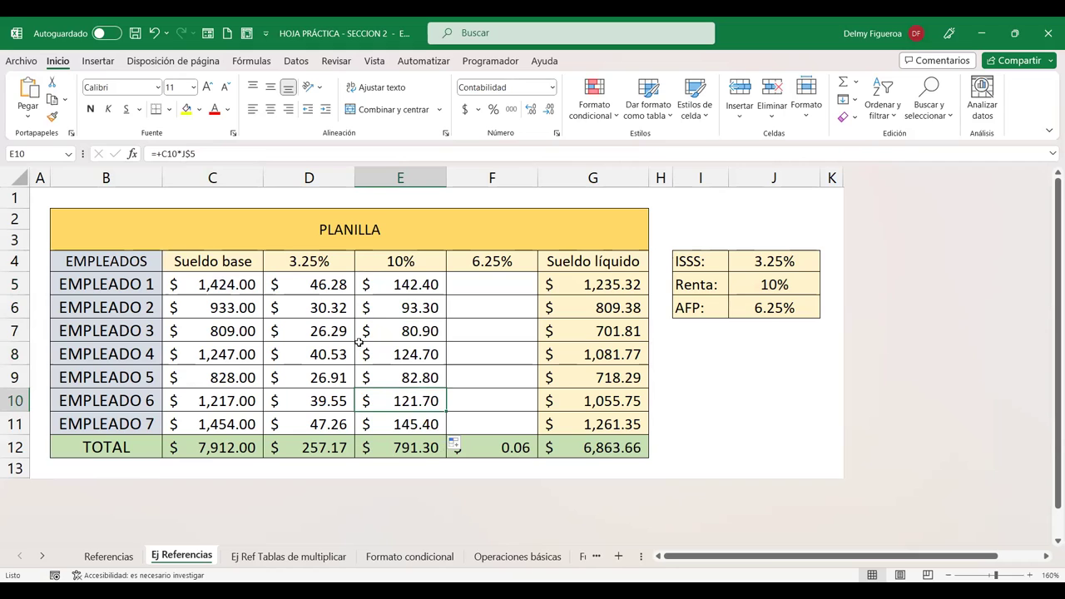
pyautogui.click(395, 420)
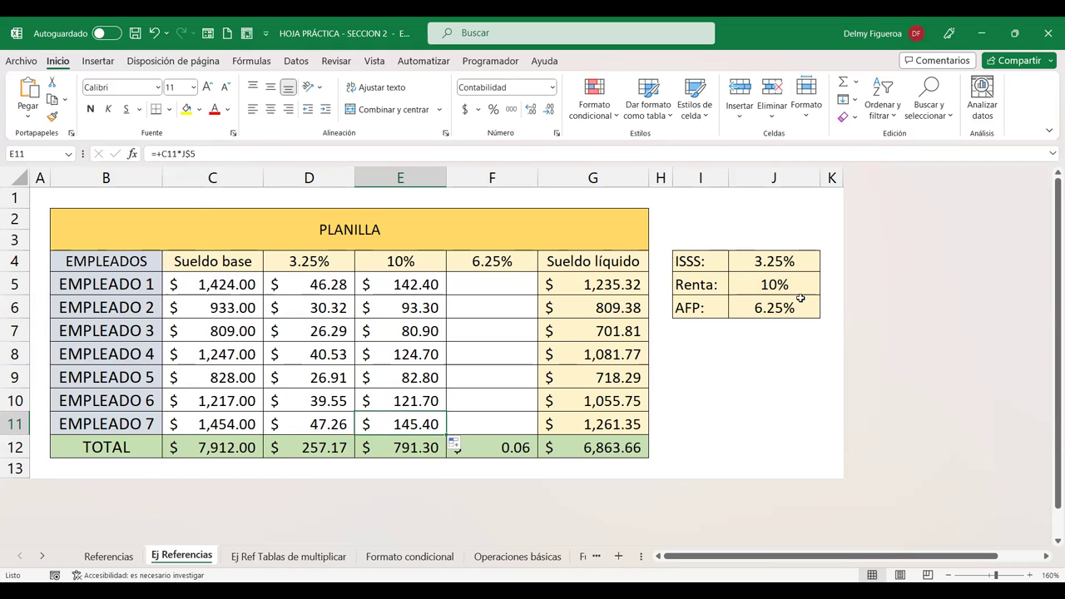
pyautogui.click(504, 282)
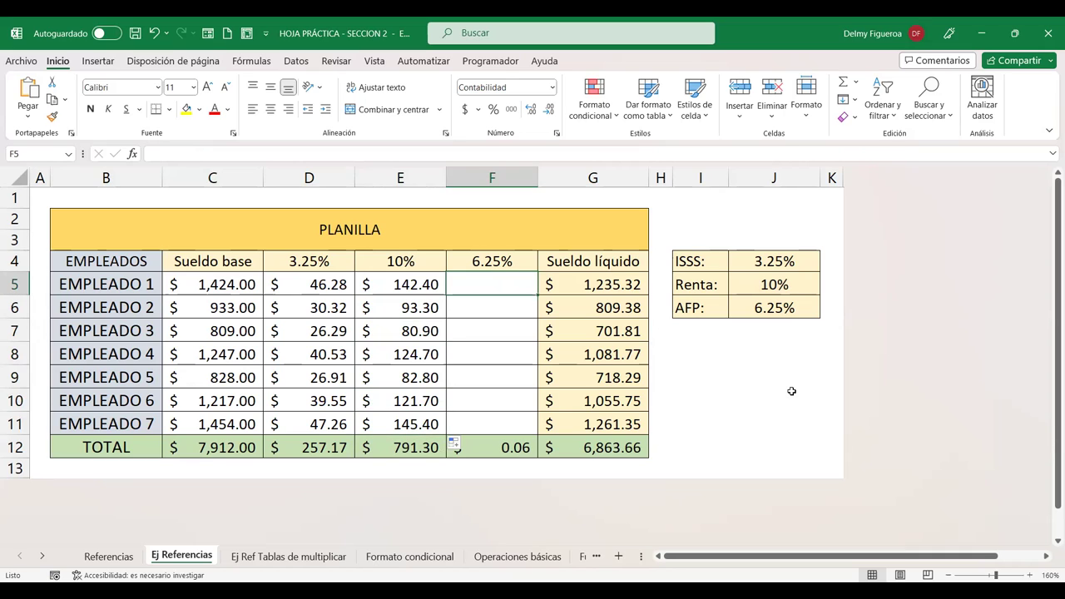
# - Enter =+C5*$F$4 in F5 for EMPLEADO 1's 6.25% deduction
pyautogui.write('+')
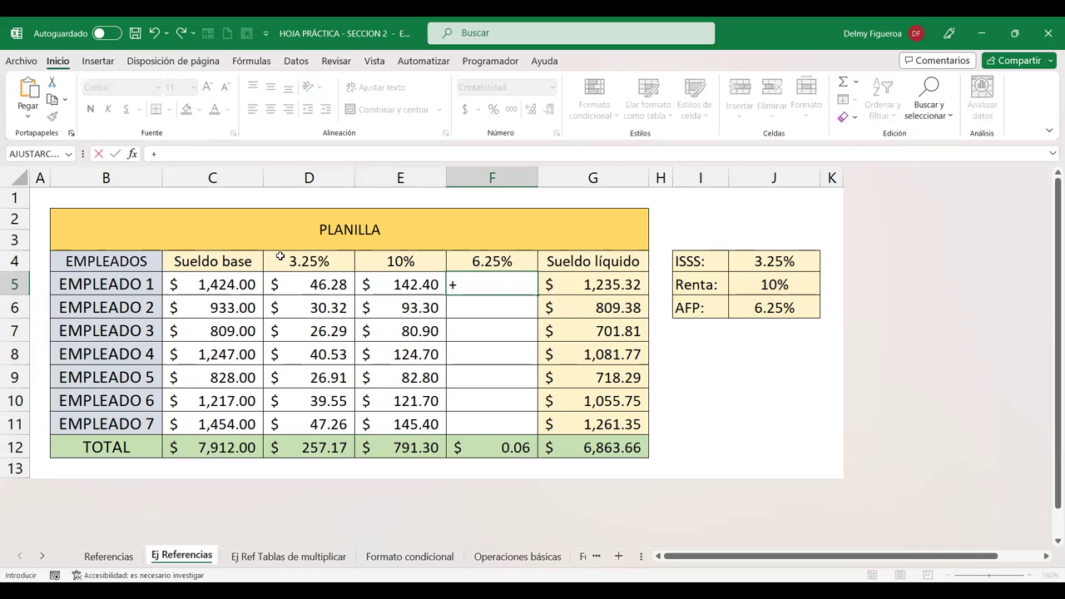
pyautogui.click(231, 285)
pyautogui.write('*')
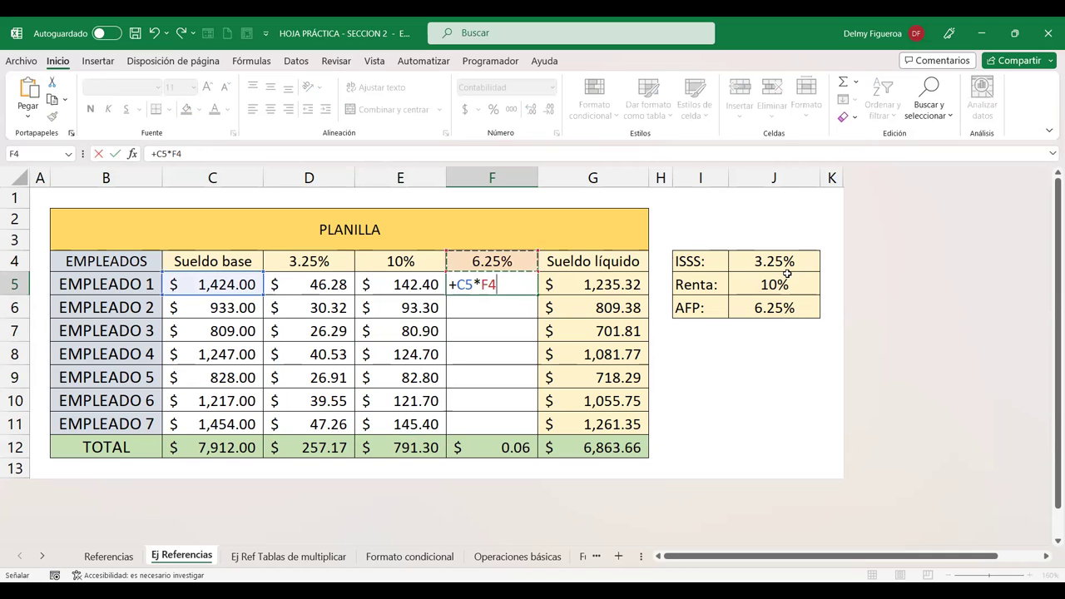
pyautogui.press('F4')
pyautogui.press('Return')
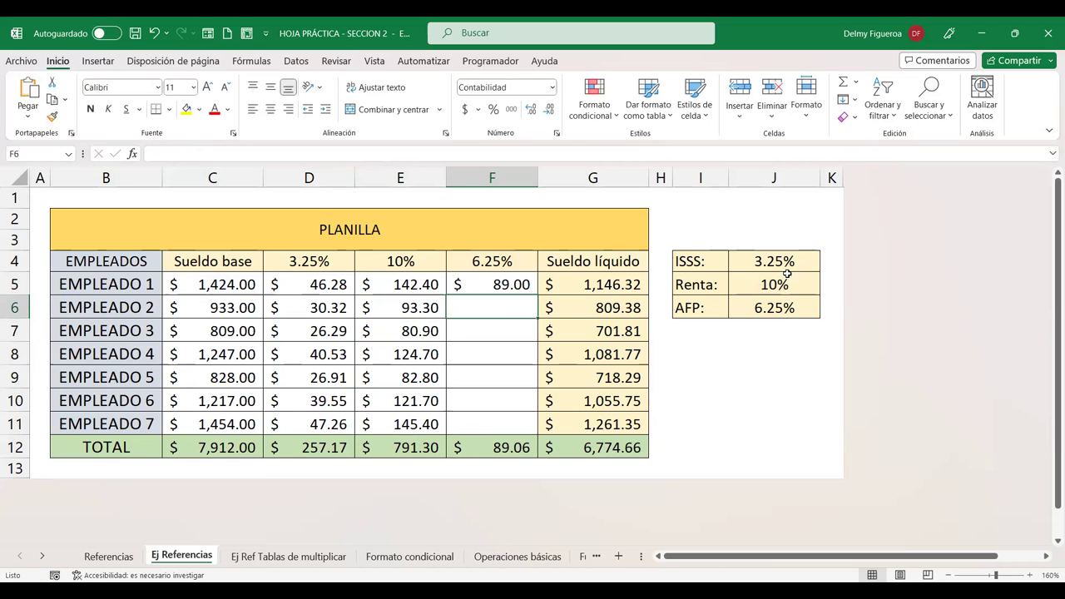
# - Fill the 6.25% formula down to F11 and review the copies, totalling 494.56
pyautogui.click(512, 285)
pyautogui.moveTo(537, 296); pyautogui.dragTo(529, 431)
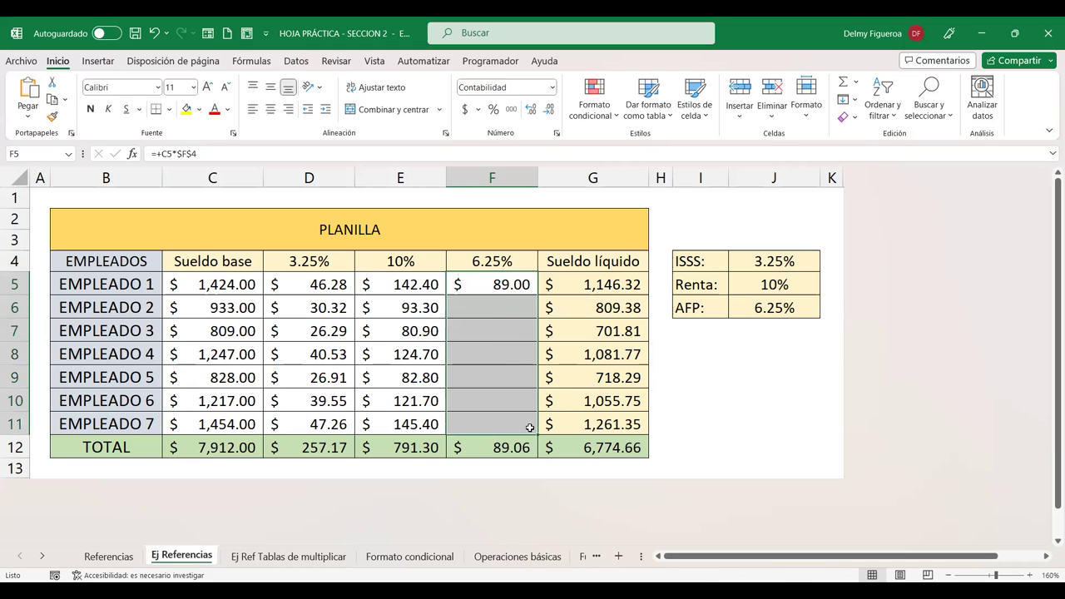
pyautogui.click(497, 306)
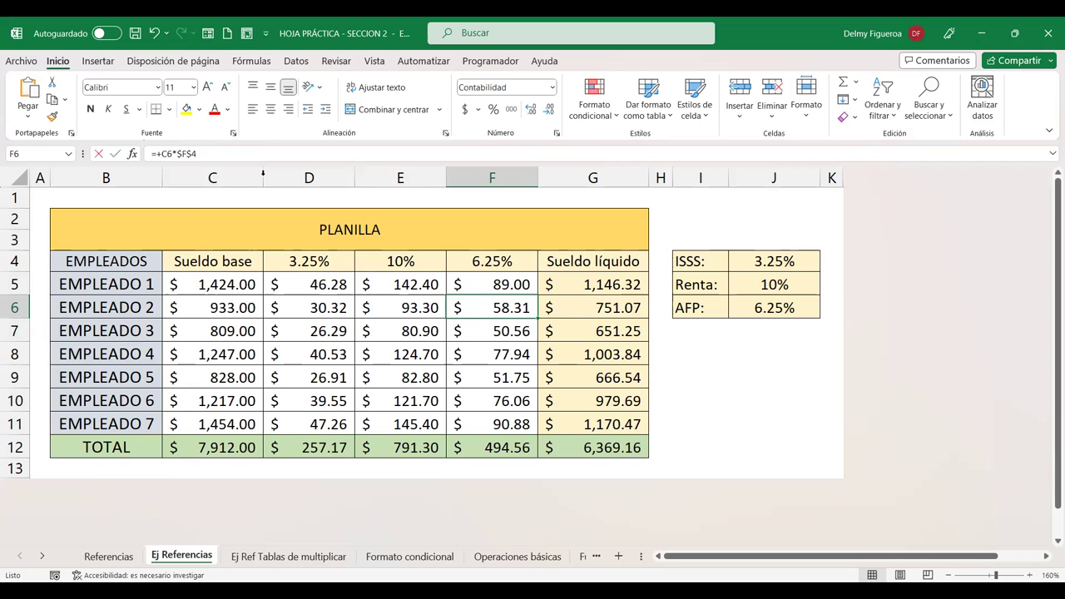
pyautogui.press('F2')
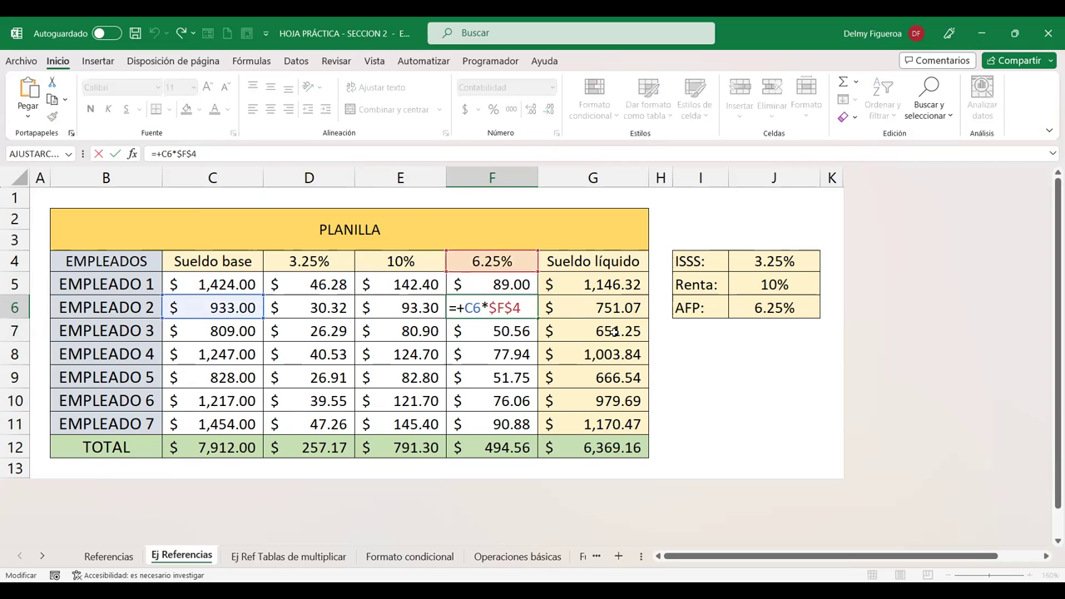
pyautogui.press('Return')
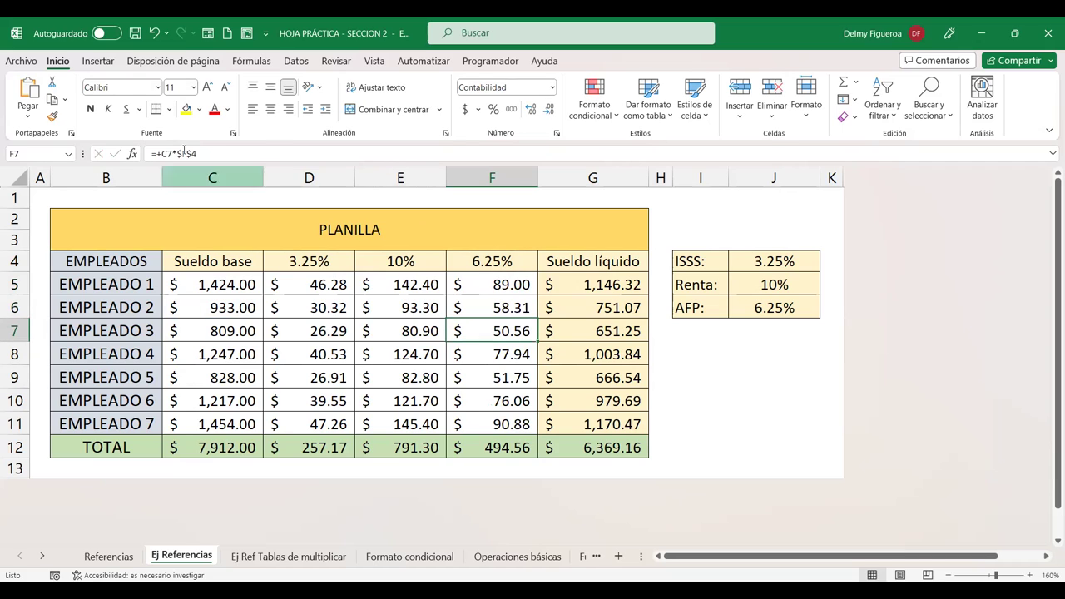
pyautogui.press('Down')
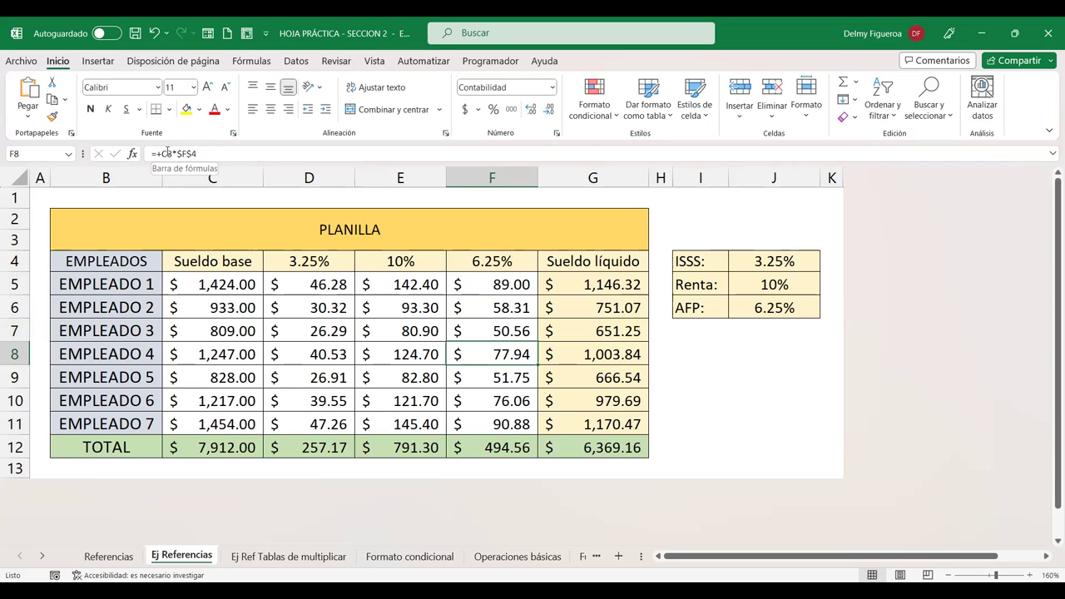
pyautogui.press('Down')
pyautogui.press('Down')
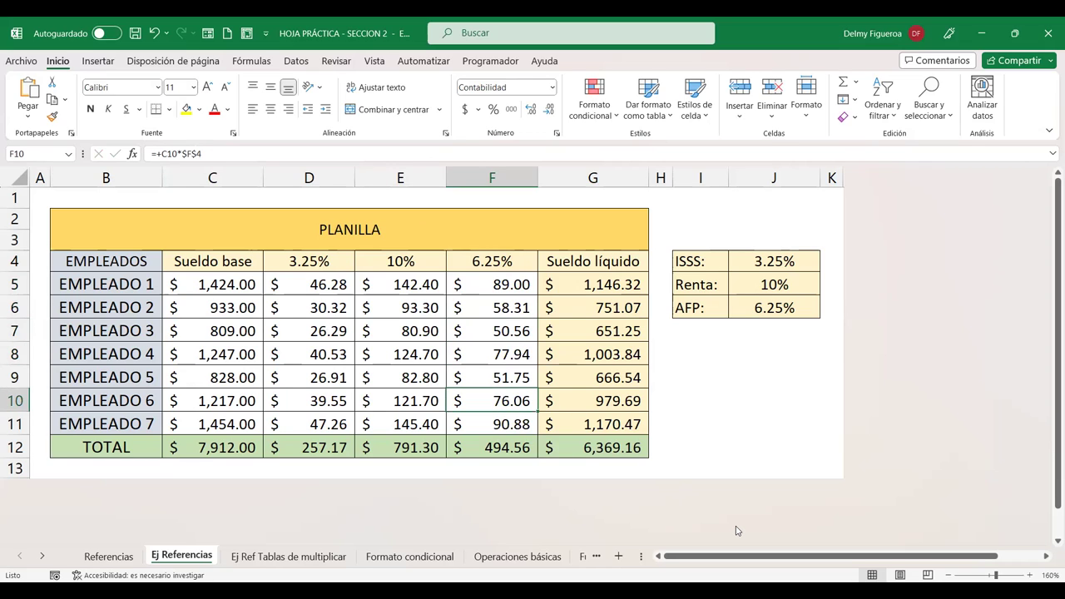
pyautogui.press('Down')
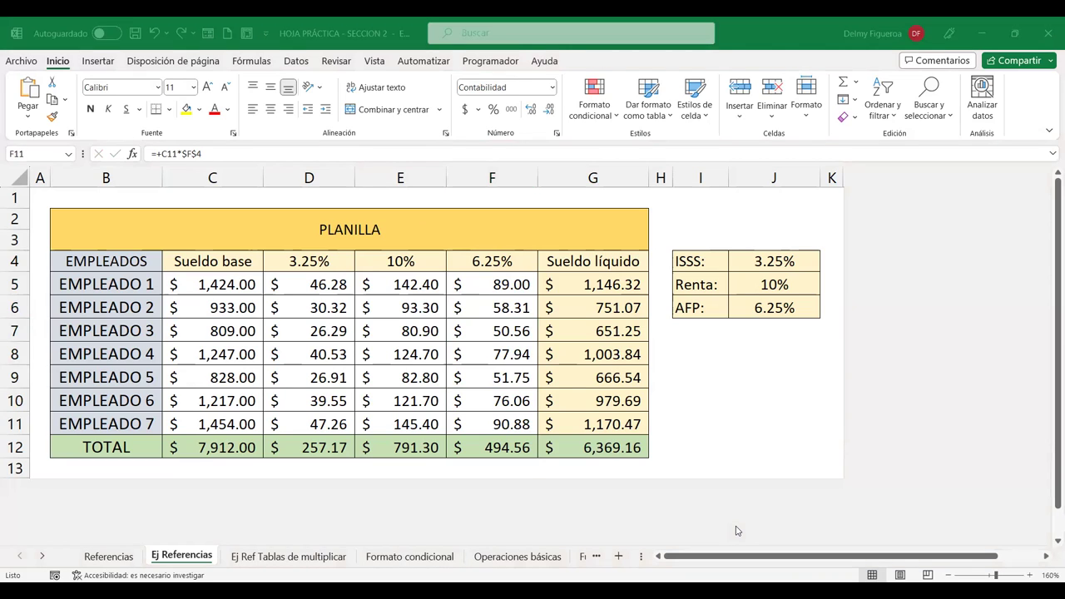
pyautogui.click(499, 285)
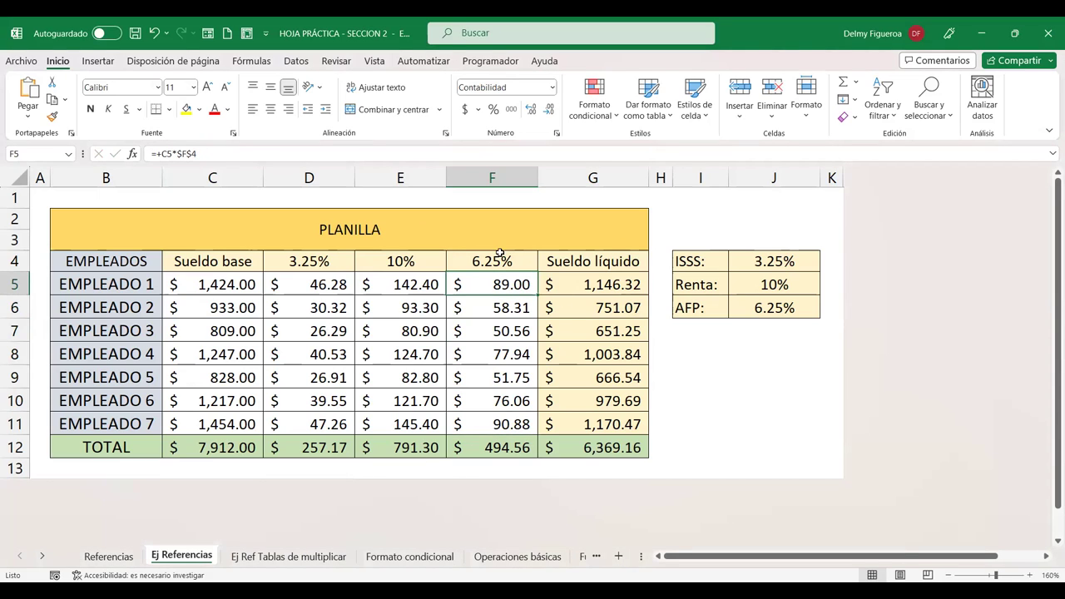
# - Review the Sueldo líquido and TOTAL row formulas, then go to the Ej Ref Tablas de multiplicar sheet
pyautogui.click(618, 281)
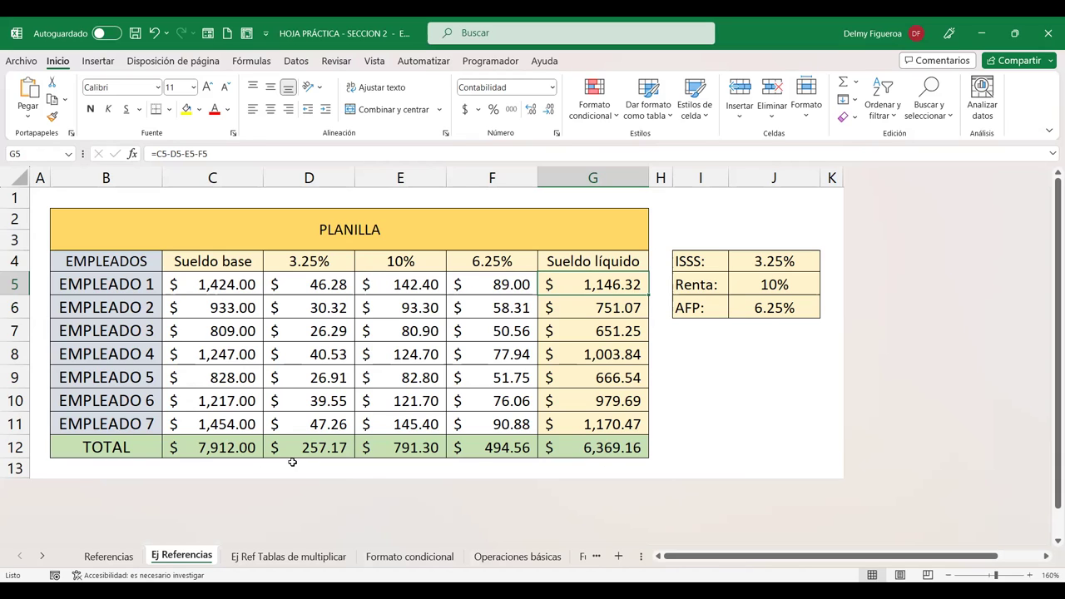
pyautogui.click(230, 447)
pyautogui.click(308, 448)
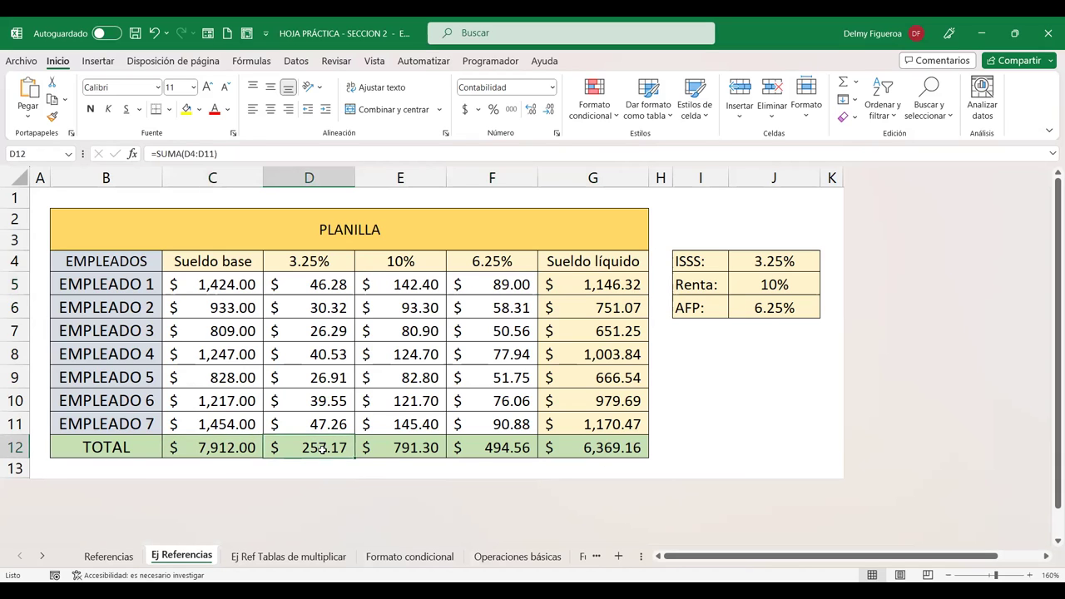
pyautogui.click(414, 451)
pyautogui.click(500, 447)
pyautogui.click(606, 450)
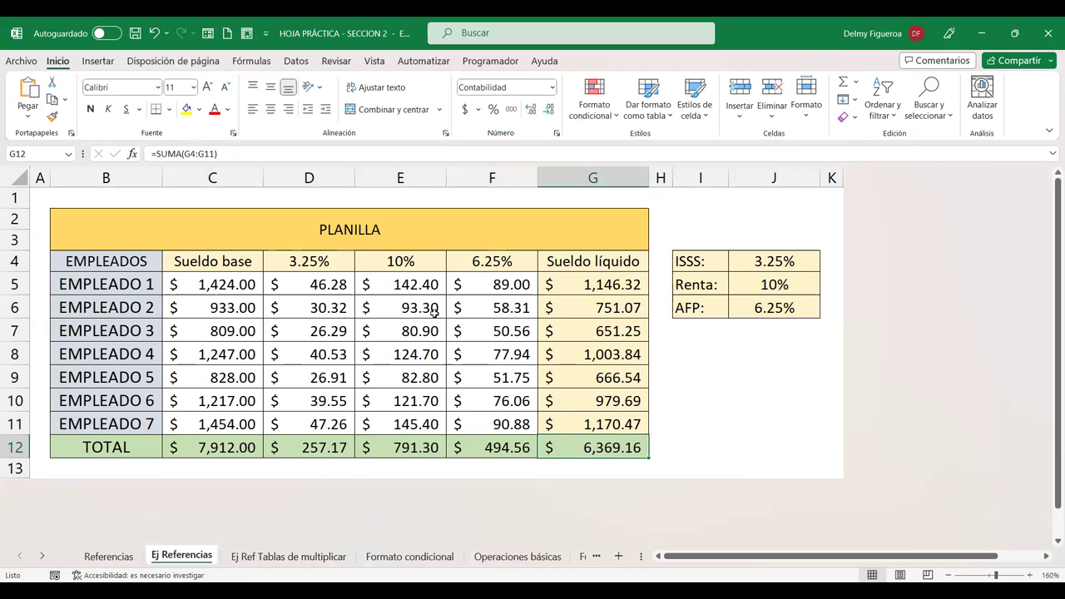
pyautogui.click(290, 557)
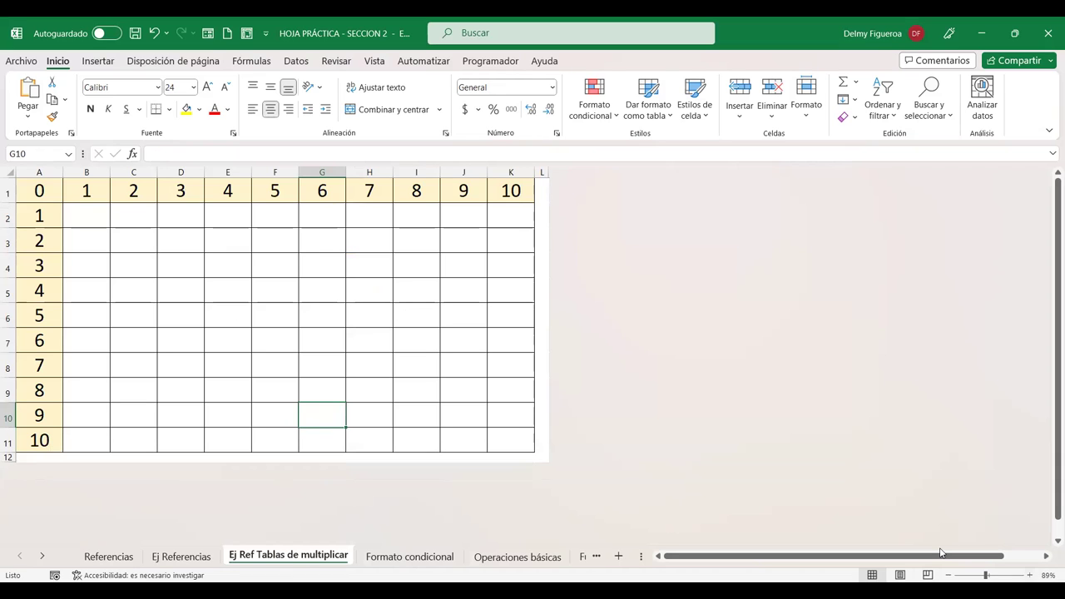
# - Highlight the multiplier header row, the column under 1, and the 7 column and 6 row
pyautogui.keyDown('ctrl'); pyautogui.scroll(1, 941, 553); pyautogui.keyUp('ctrl')
pyautogui.keyDown('ctrl'); pyautogui.scroll(1, 940, 554); pyautogui.keyUp('ctrl')
pyautogui.keyDown('ctrl'); pyautogui.scroll(1, 940, 553); pyautogui.keyUp('ctrl')
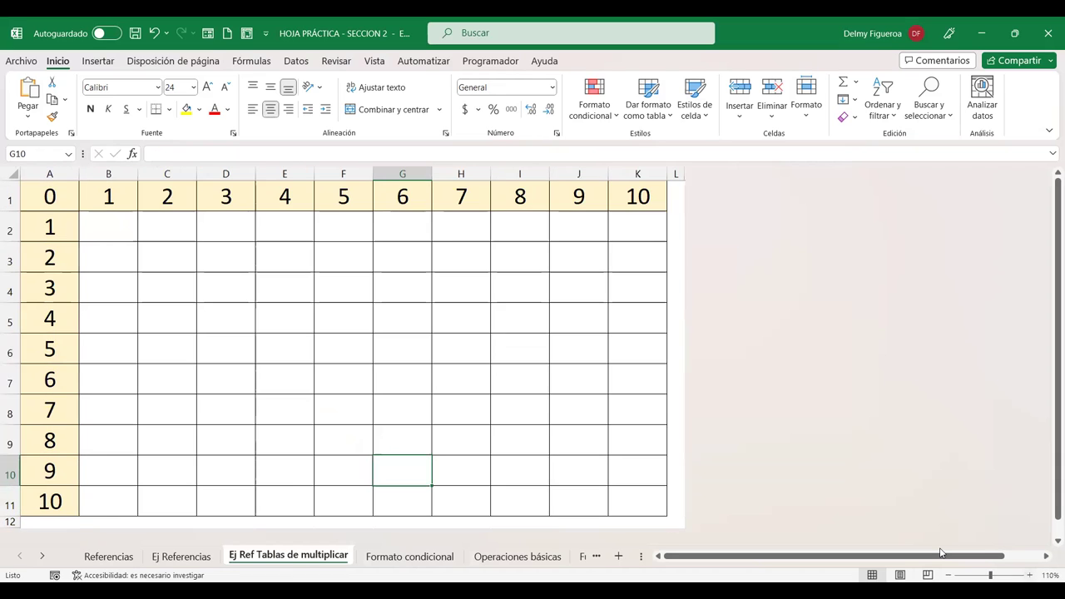
pyautogui.keyDown('ctrl'); pyautogui.scroll(1, 941, 553); pyautogui.keyUp('ctrl')
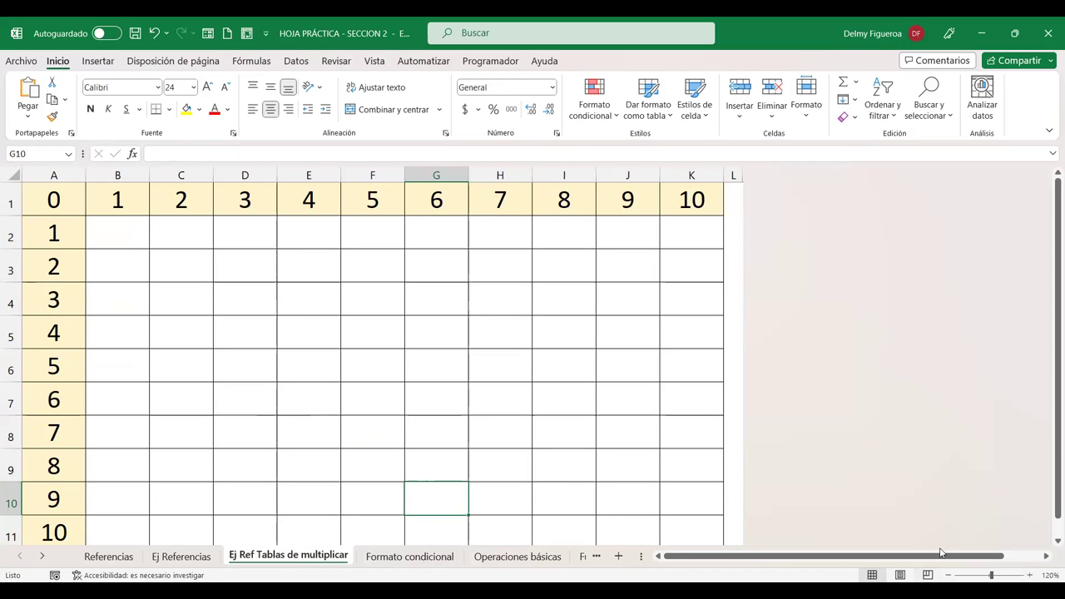
pyautogui.keyDown('ctrl'); pyautogui.scroll(-1, 941, 553); pyautogui.keyUp('ctrl')
pyautogui.click(122, 221)
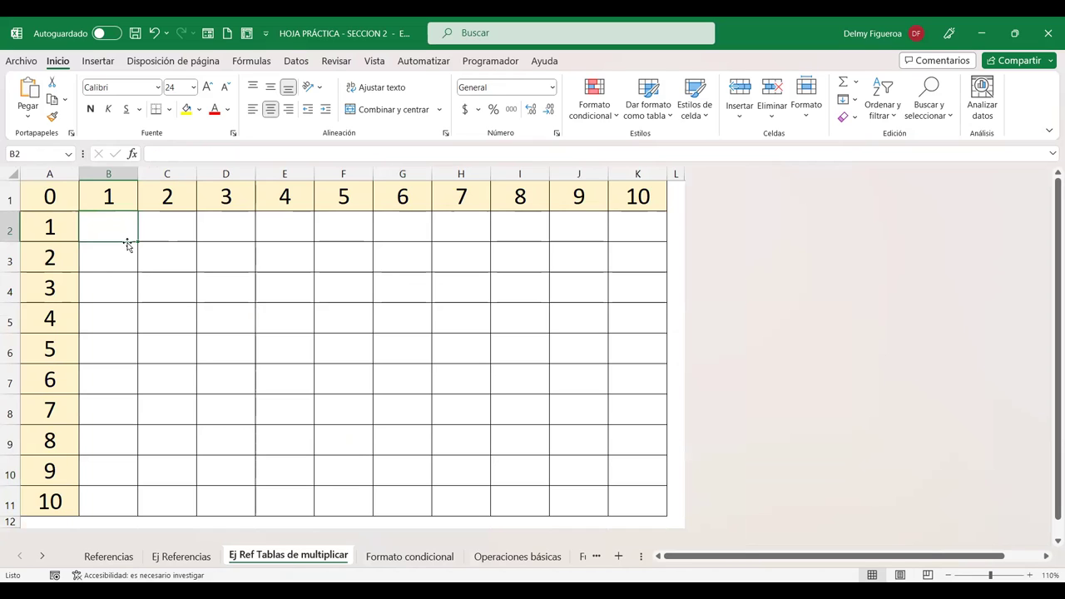
pyautogui.moveTo(113, 203); pyautogui.dragTo(680, 230)
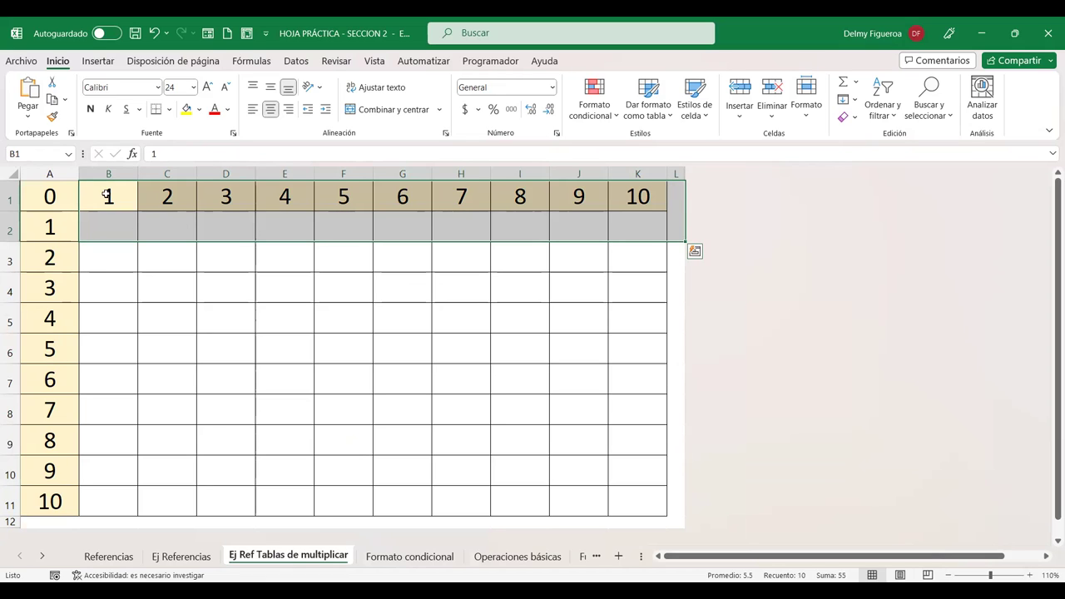
pyautogui.moveTo(108, 199); pyautogui.dragTo(88, 499)
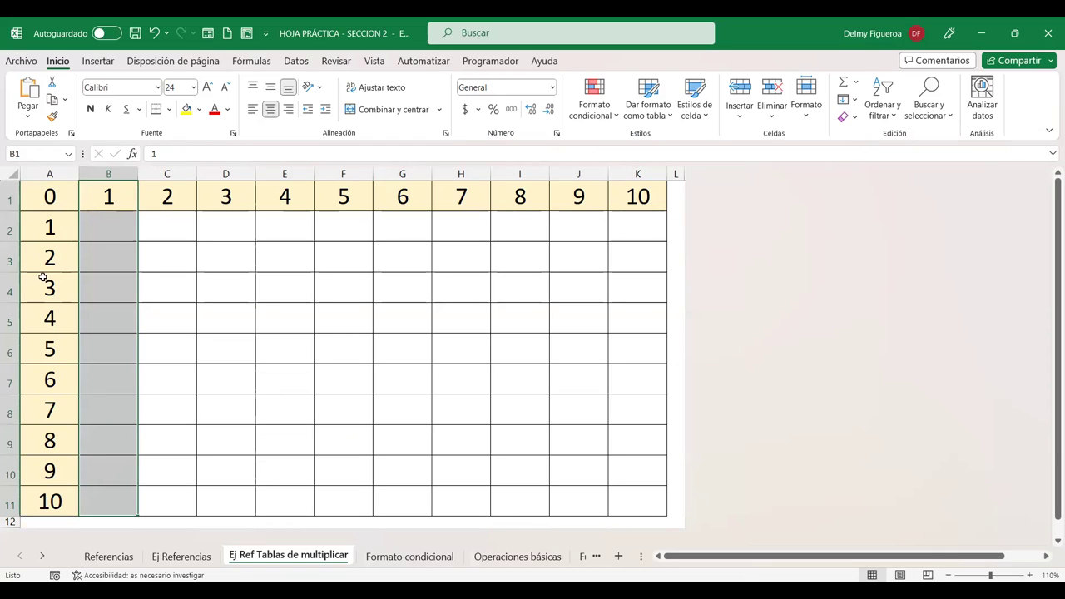
pyautogui.click(459, 372)
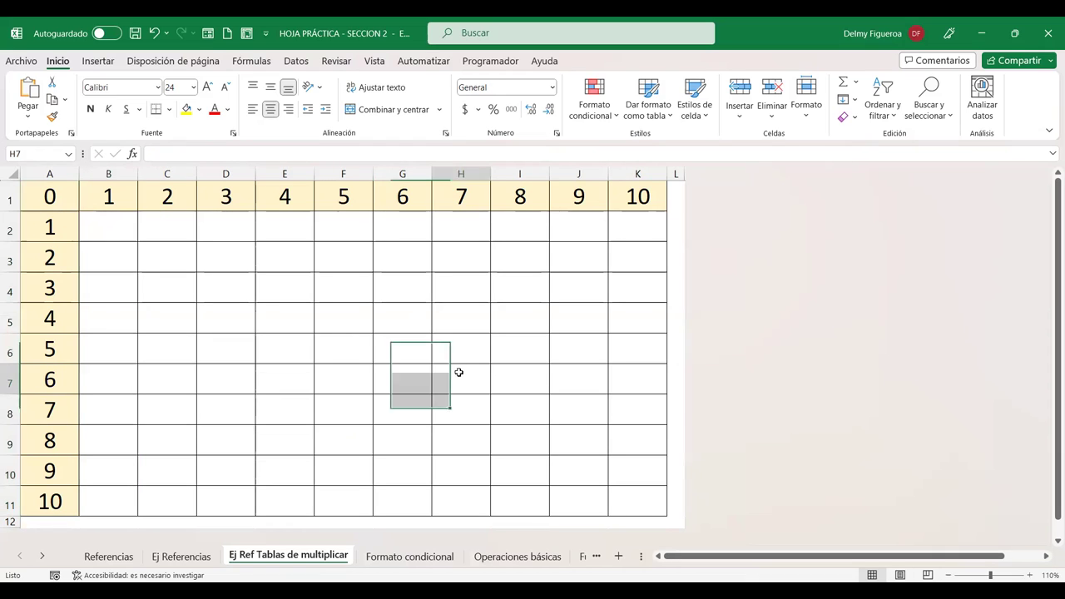
pyautogui.click(462, 174)
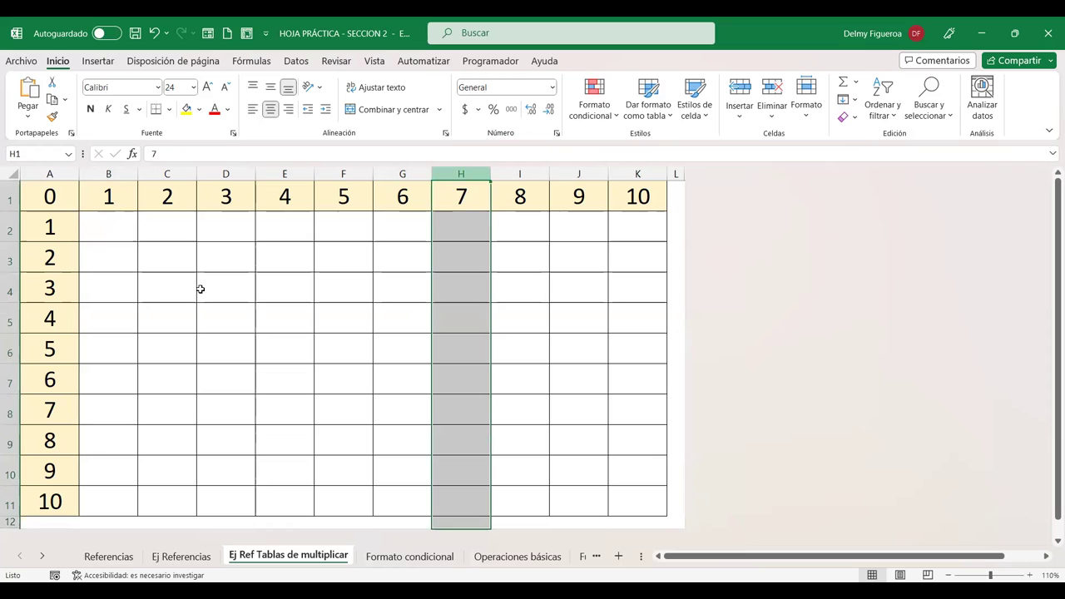
pyautogui.keyDown('ctrl'); pyautogui.click(10, 380); pyautogui.keyUp('ctrl')
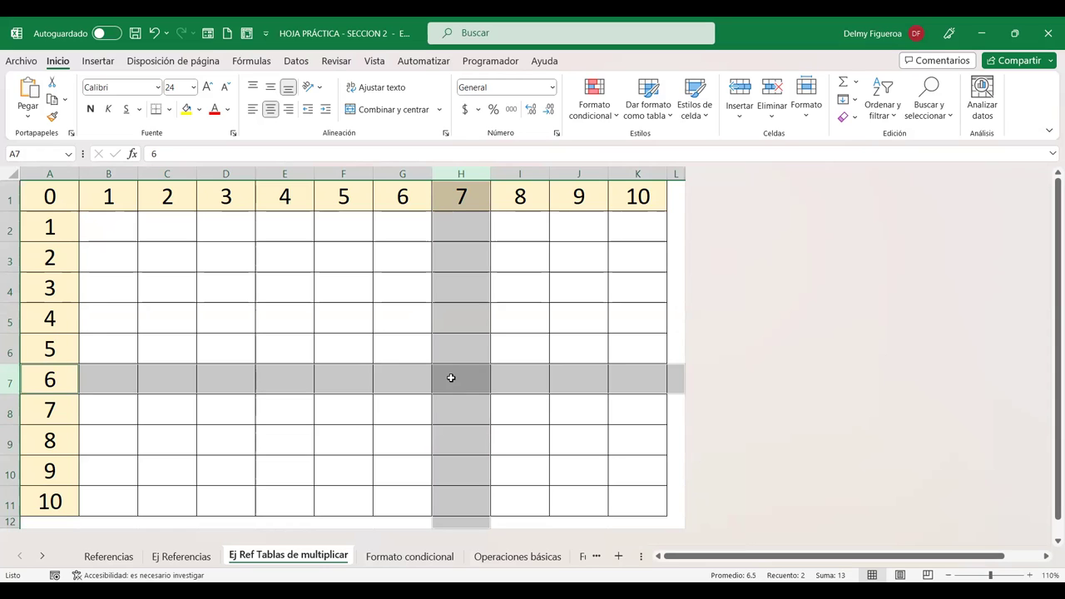
# - Enter a formula in H7 multiplying the 7 and 6 headers, giving 42, and copy it right
pyautogui.click(471, 378)
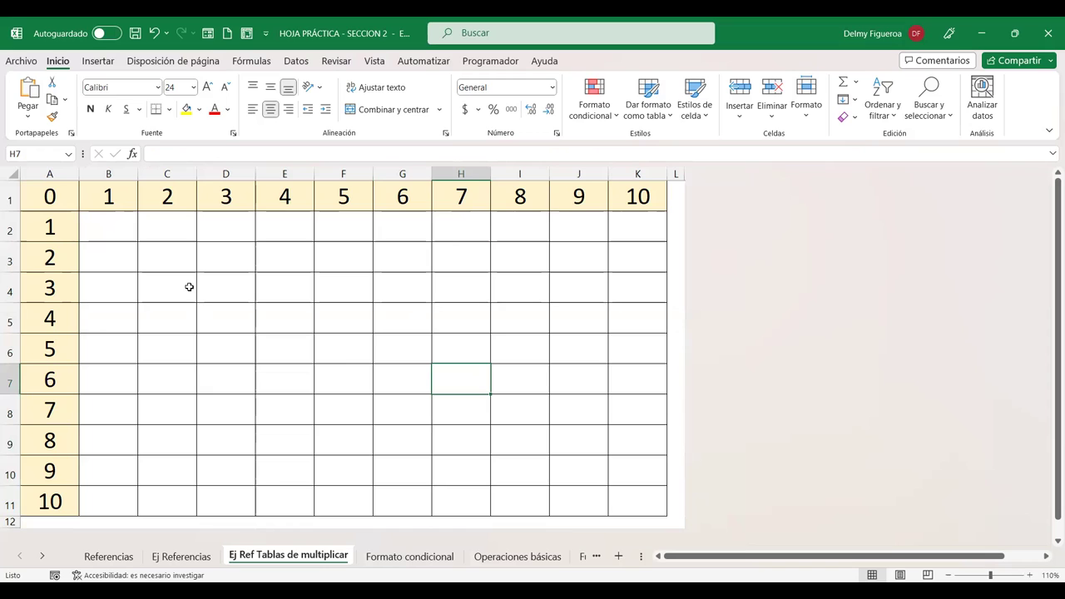
pyautogui.write('+')
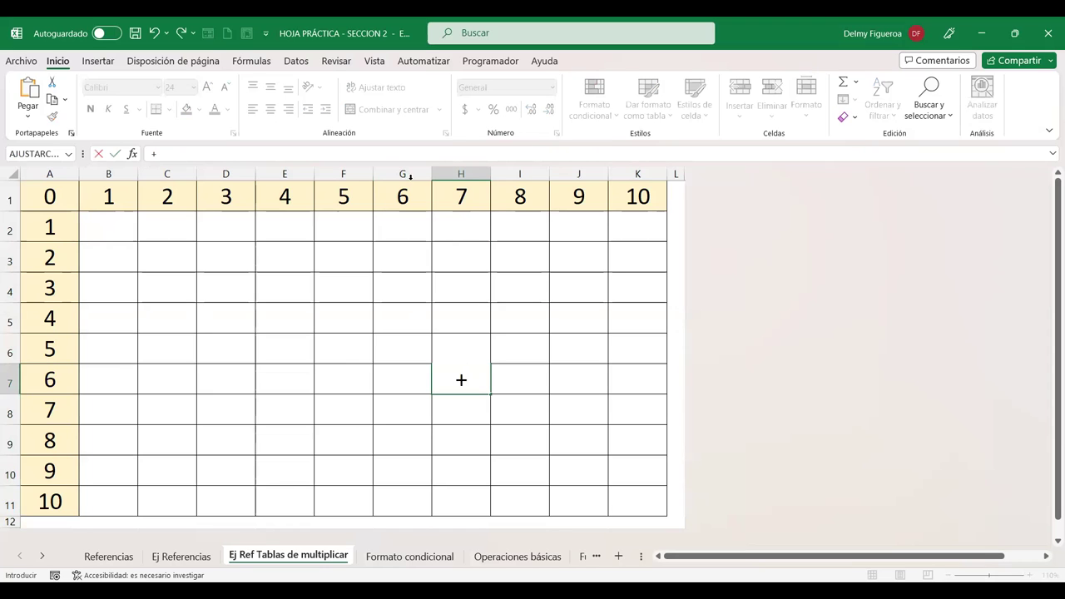
pyautogui.click(444, 197)
pyautogui.write('*')
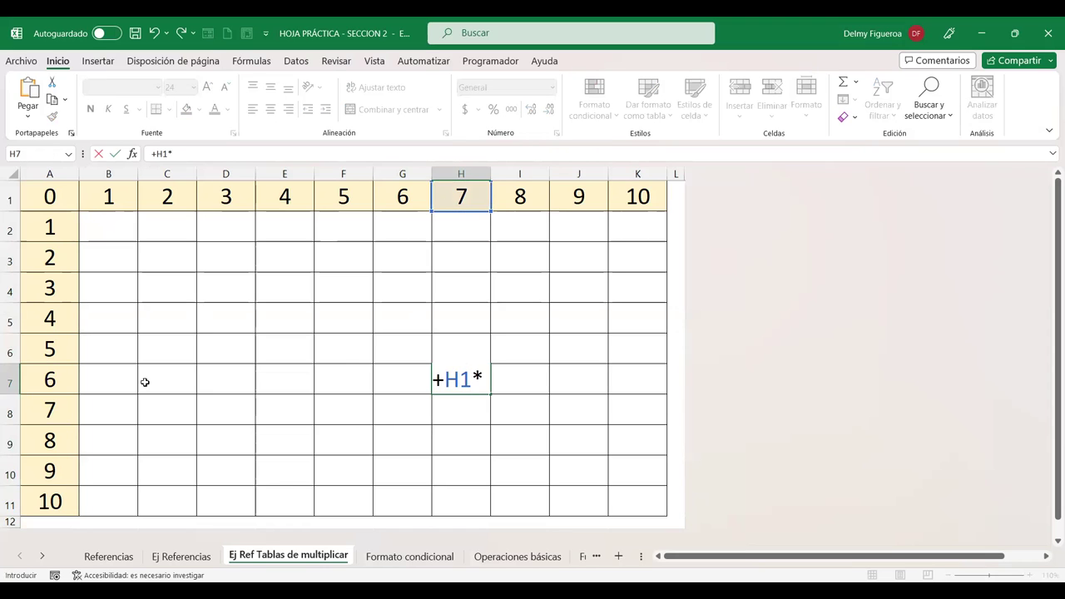
pyautogui.click(49, 379)
pyautogui.press('Return')
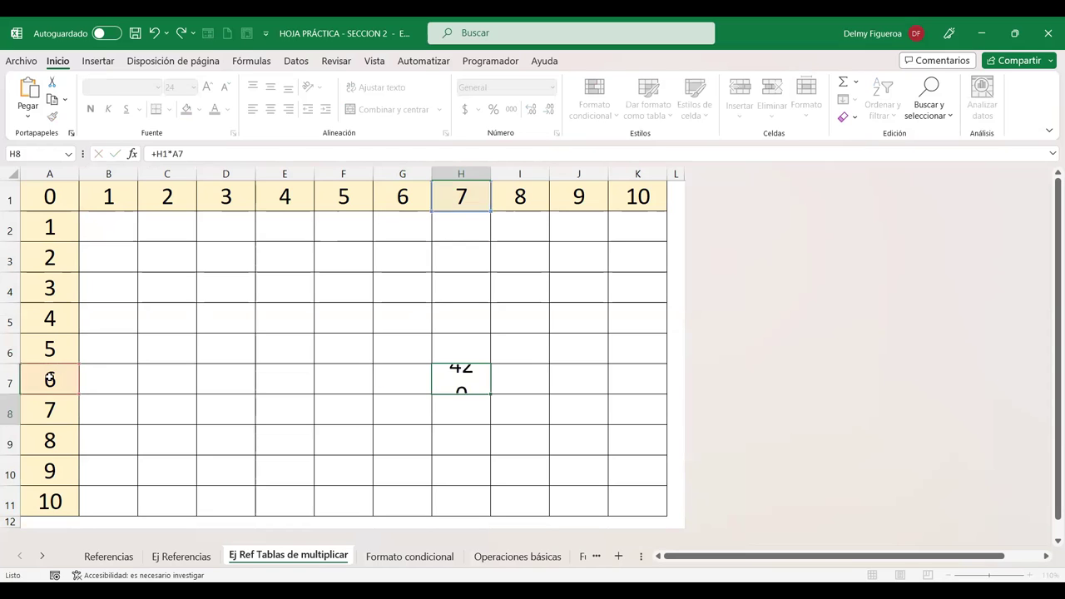
pyautogui.click(468, 379)
pyautogui.moveTo(491, 396); pyautogui.dragTo(537, 384)
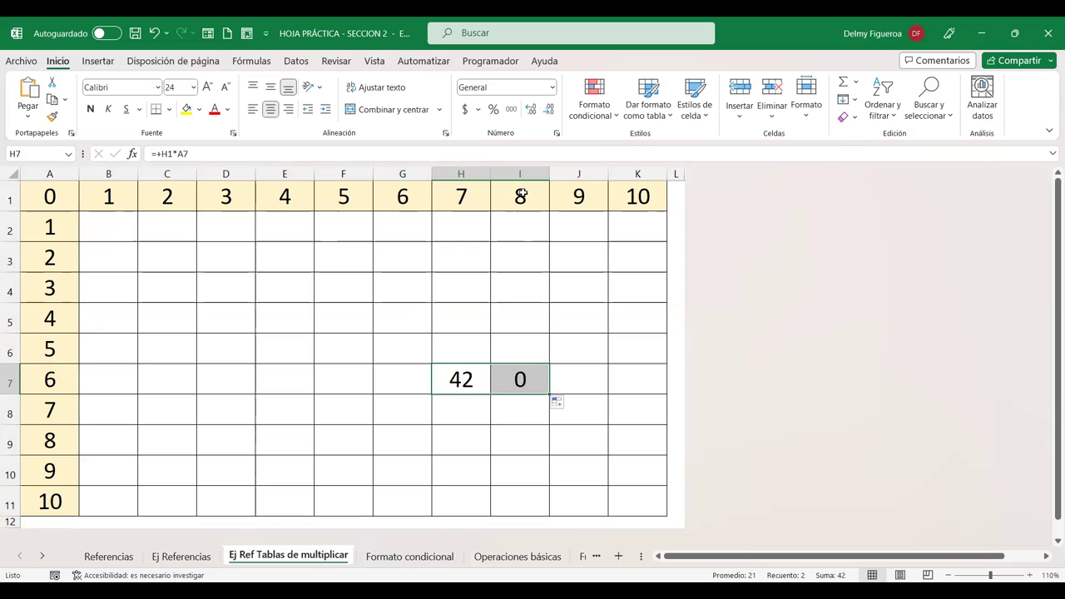
# - Inspect the H7 formula, then clear the trial products around H7 and I7
pyautogui.click(515, 377)
pyautogui.click(461, 379)
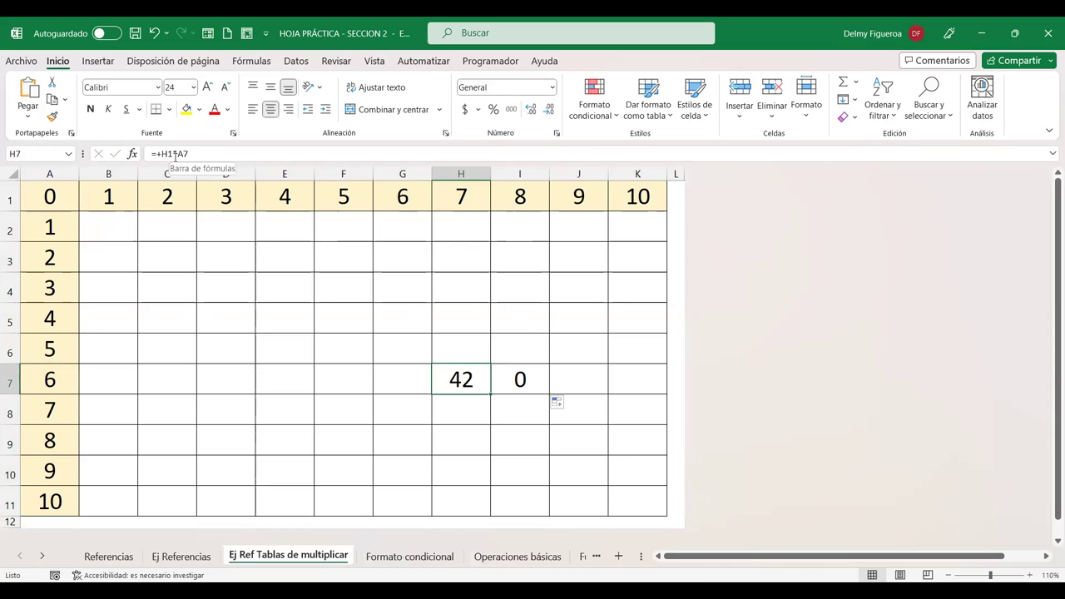
pyautogui.doubleClick(461, 378)
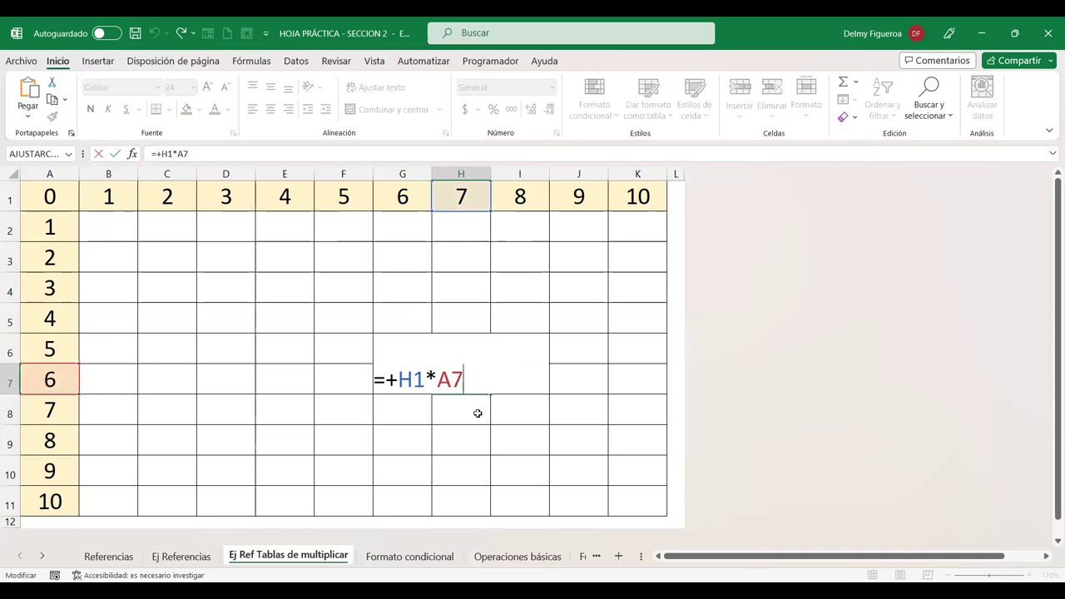
pyautogui.click(528, 379)
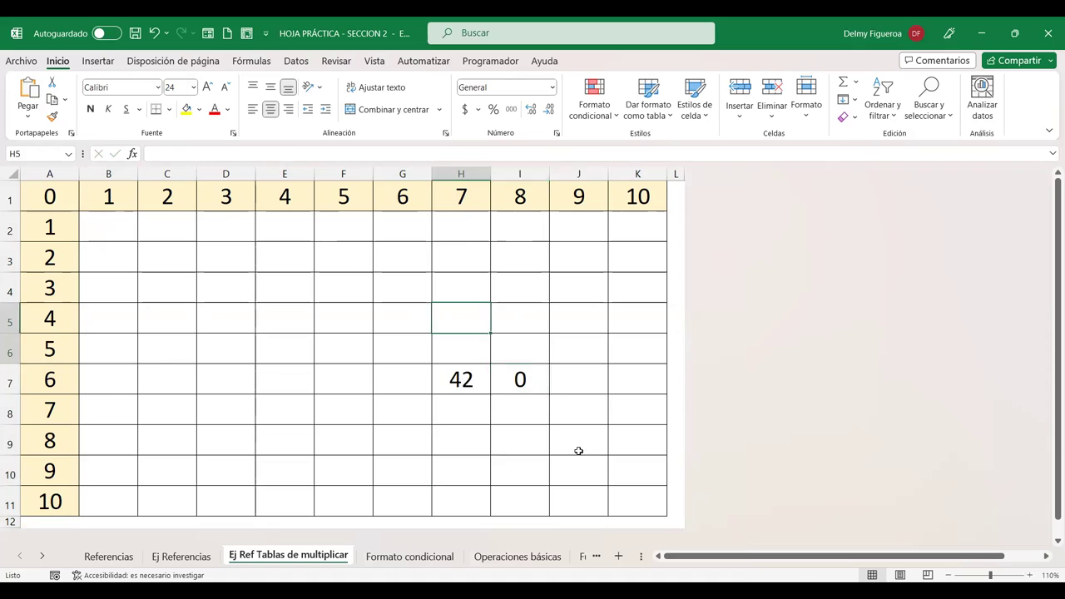
pyautogui.moveTo(451, 323); pyautogui.dragTo(579, 447)
pyautogui.press('Delete')
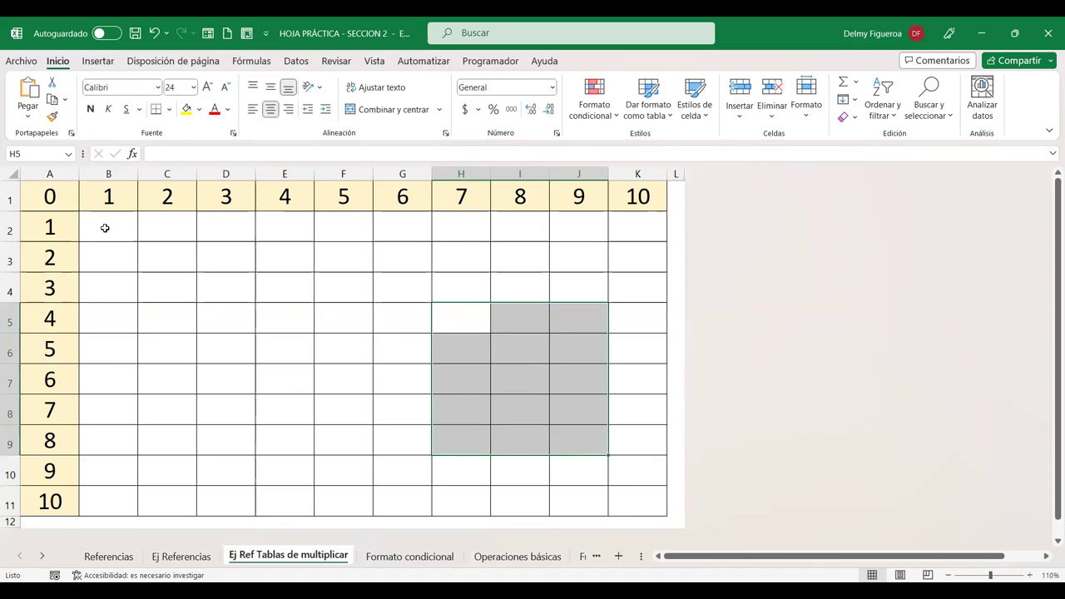
# - Enter =+D1*A4 in D4, giving 9, fill it down to D5, then delete both results
pyautogui.click(105, 228)
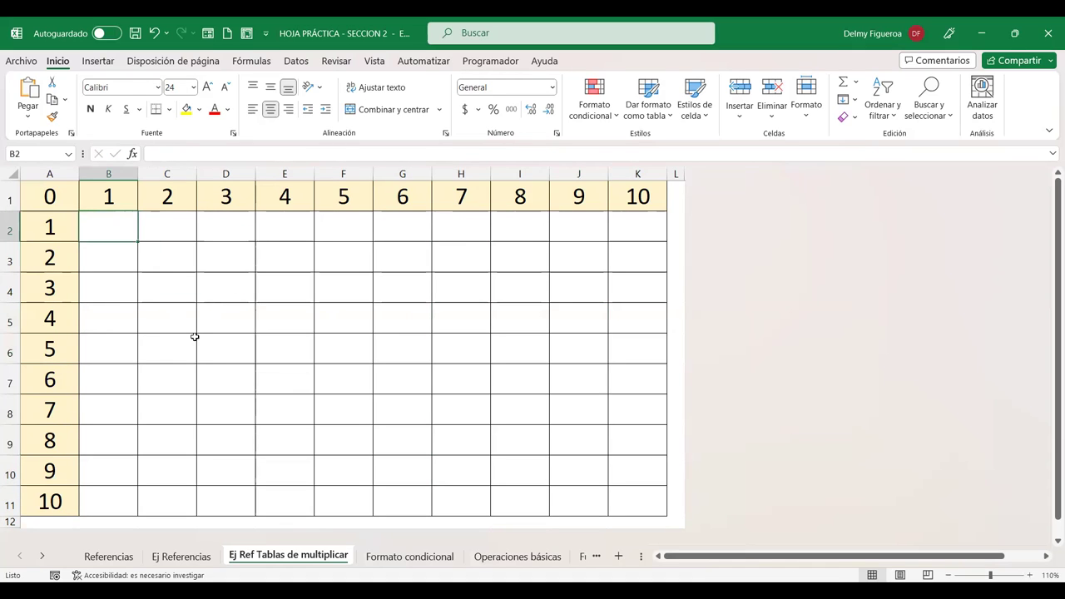
pyautogui.click(237, 283)
pyautogui.write('+')
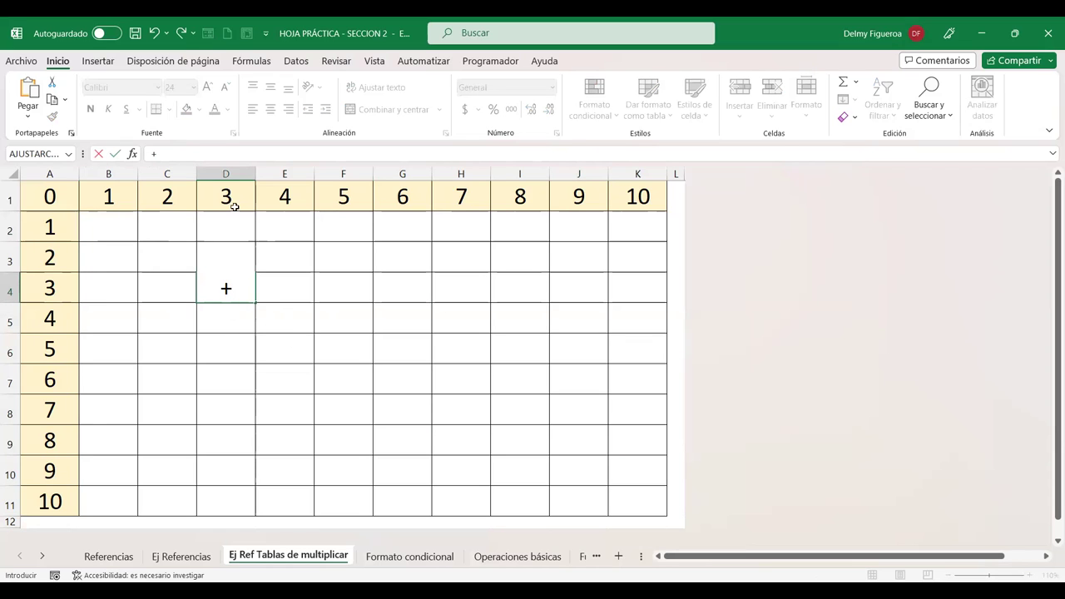
pyautogui.click(226, 195)
pyautogui.write('*')
pyautogui.click(52, 285)
pyautogui.press('Return')
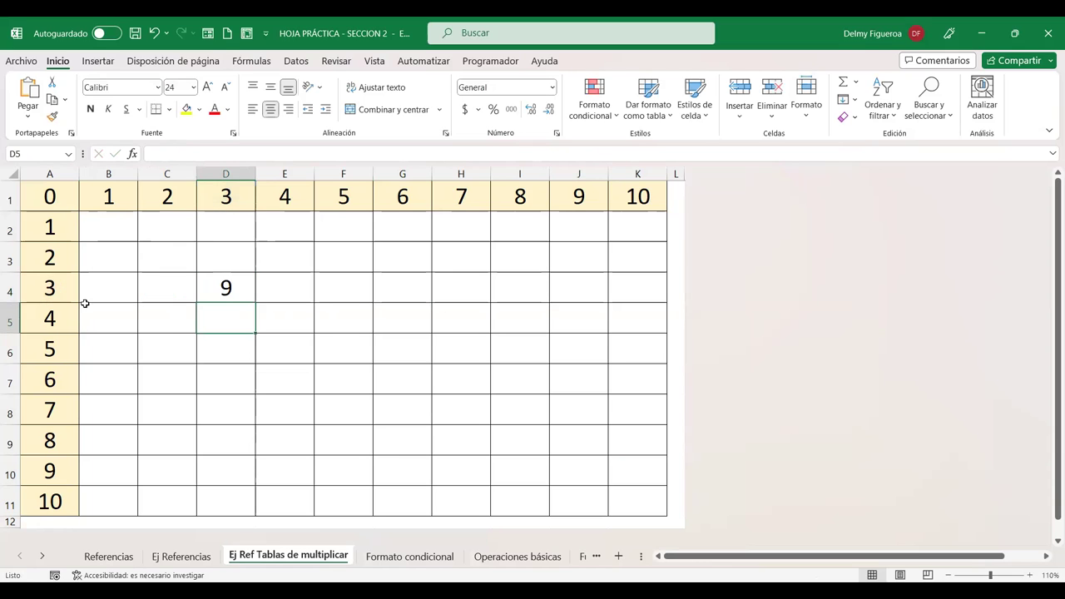
pyautogui.click(237, 291)
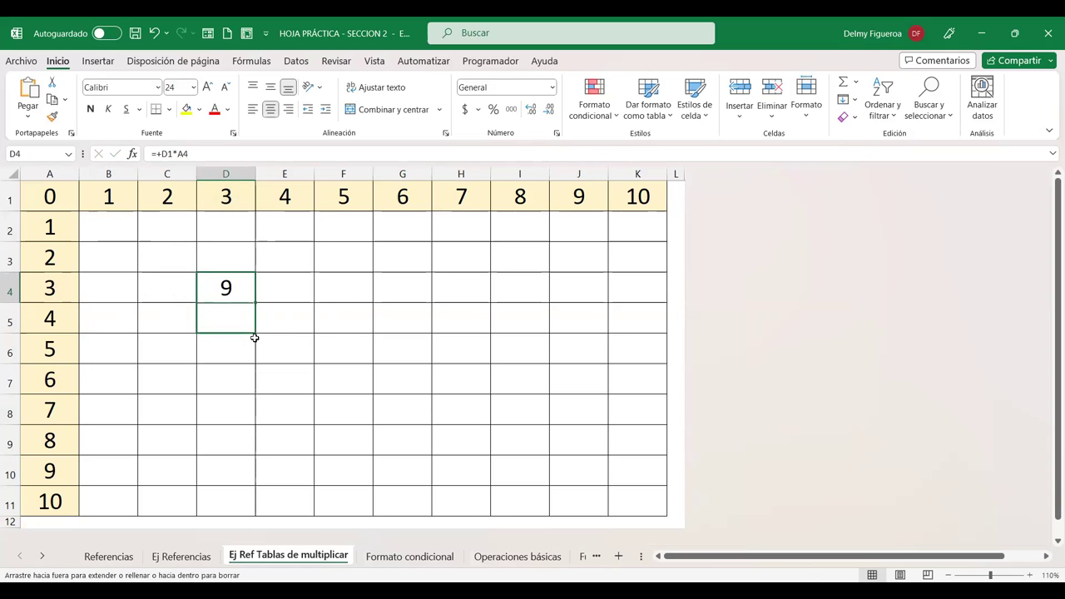
pyautogui.moveTo(256, 303); pyautogui.dragTo(237, 326)
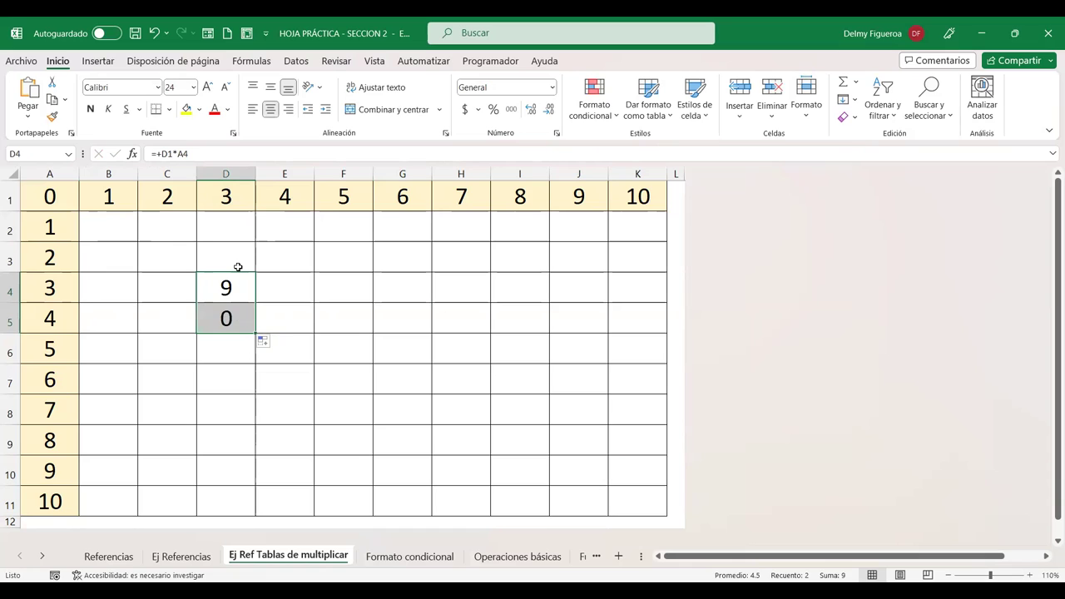
pyautogui.press('Delete')
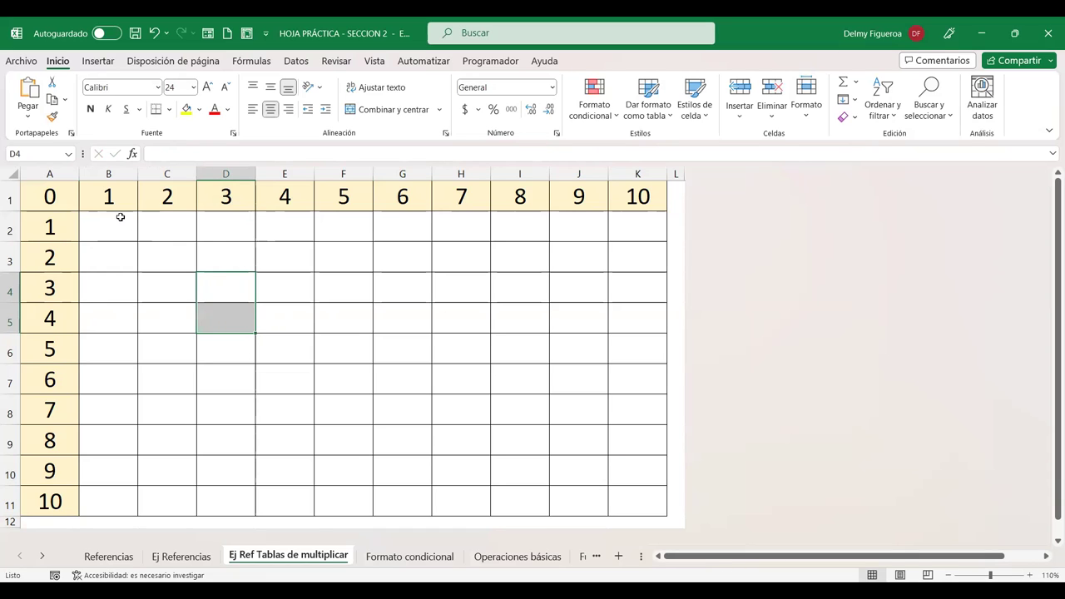
pyautogui.click(109, 226)
pyautogui.click(343, 308)
pyautogui.click(537, 359)
pyautogui.click(591, 408)
pyautogui.click(578, 441)
pyautogui.click(107, 229)
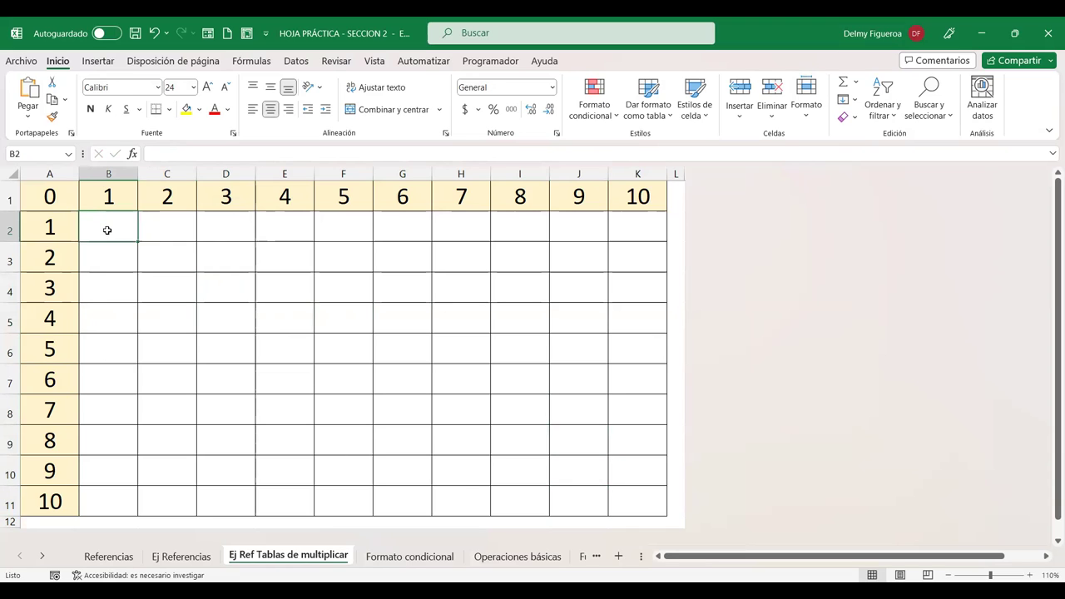
pyautogui.write('+')
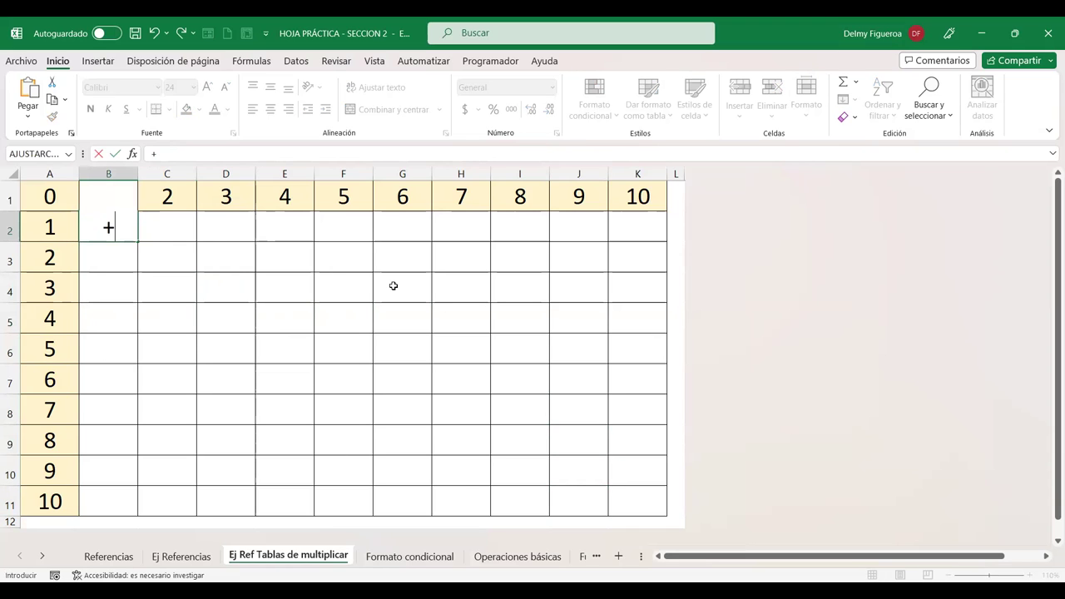
pyautogui.press('Up')
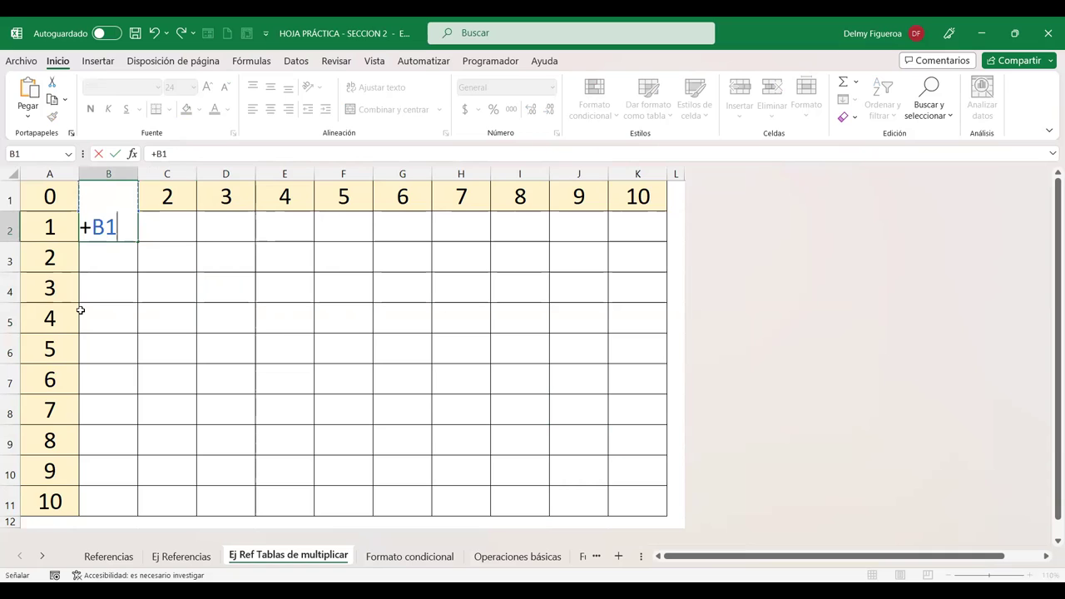
pyautogui.write('*')
pyautogui.click(42, 226)
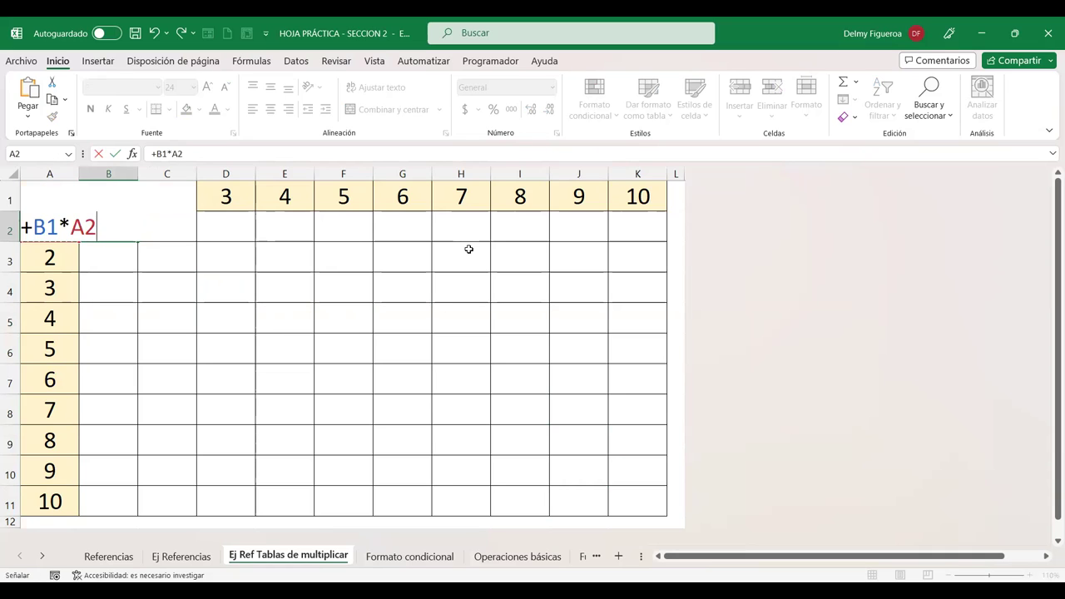
pyautogui.press('Return')
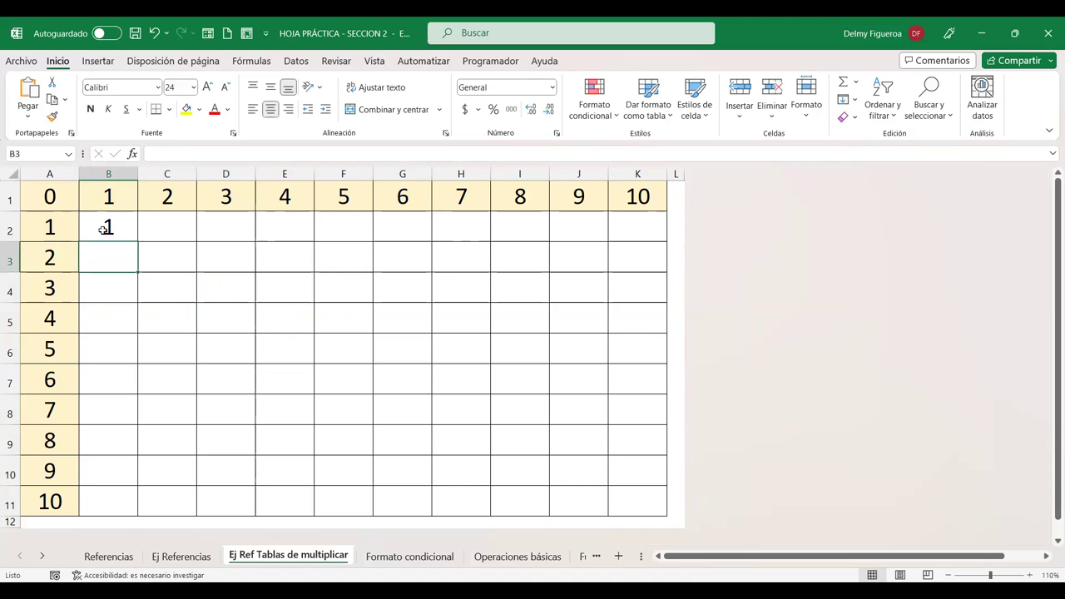
pyautogui.click(105, 229)
pyautogui.press('F2')
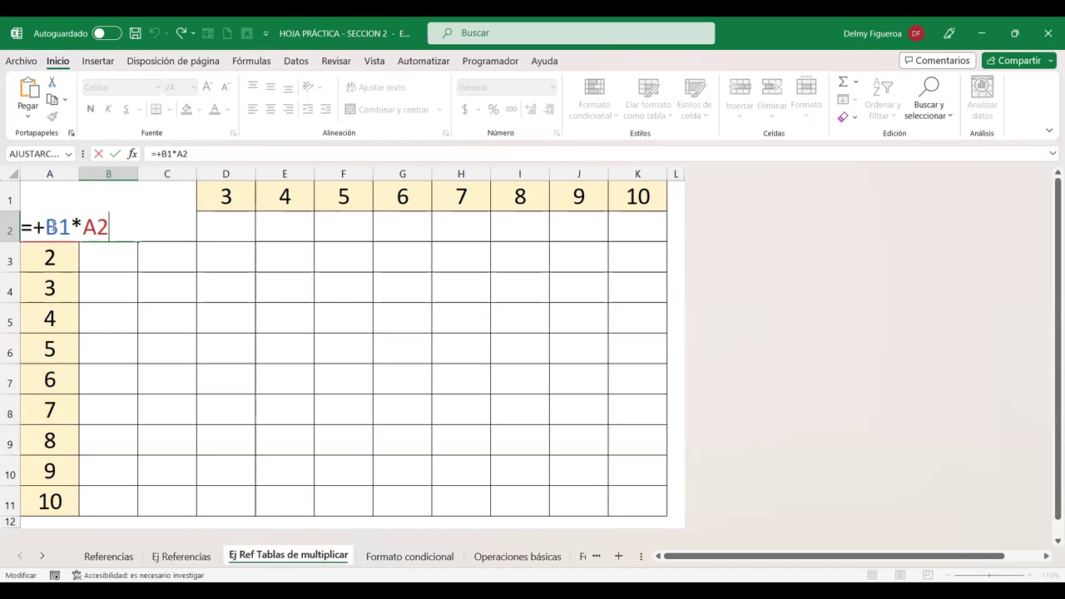
pyautogui.press('Return')
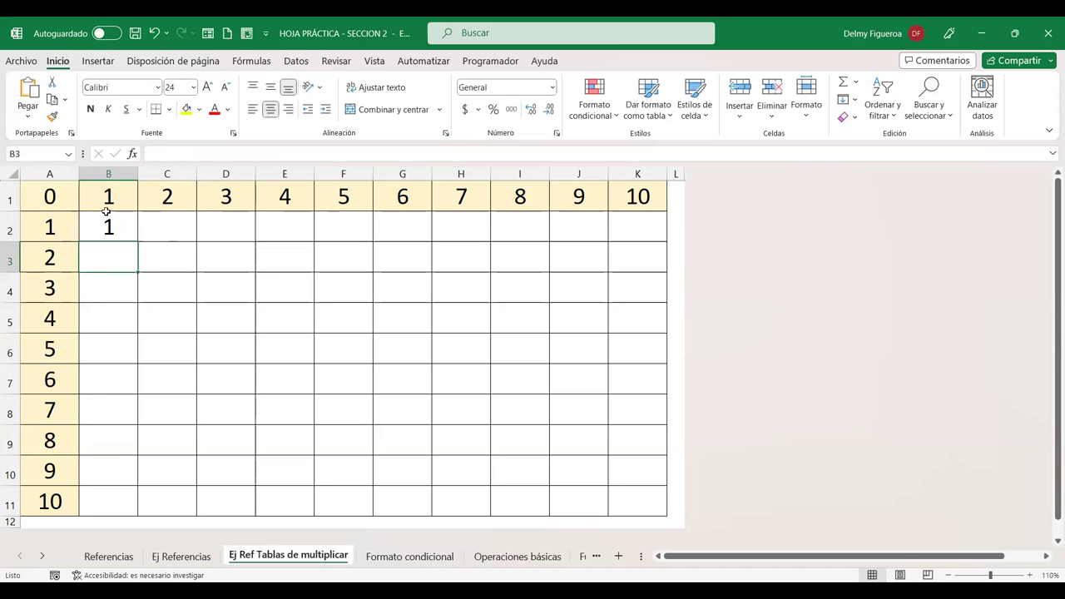
pyautogui.click(129, 226)
pyautogui.moveTo(138, 242); pyautogui.dragTo(139, 263)
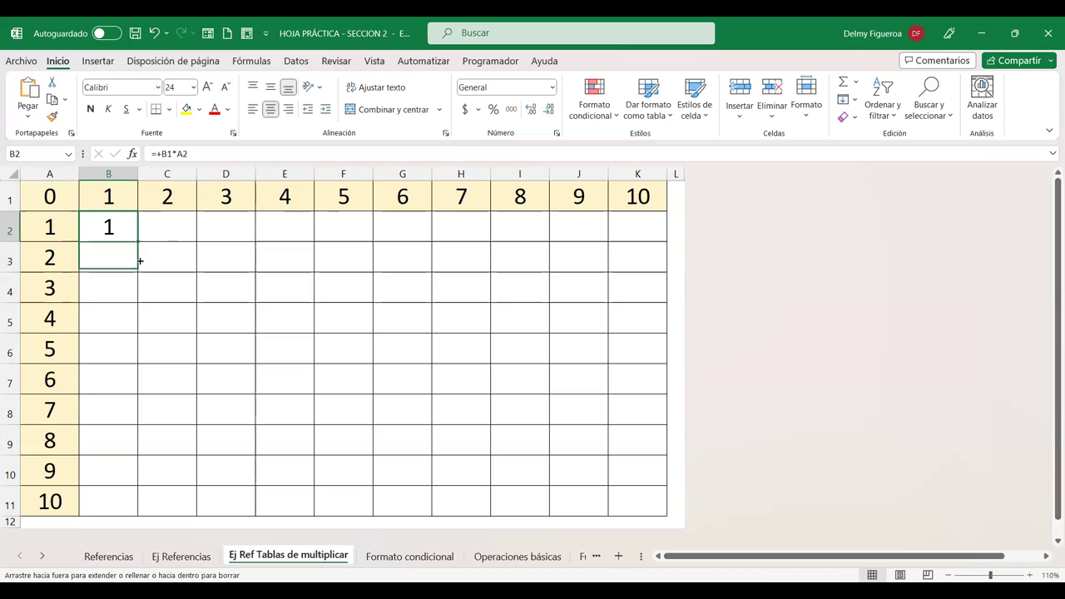
pyautogui.click(104, 256)
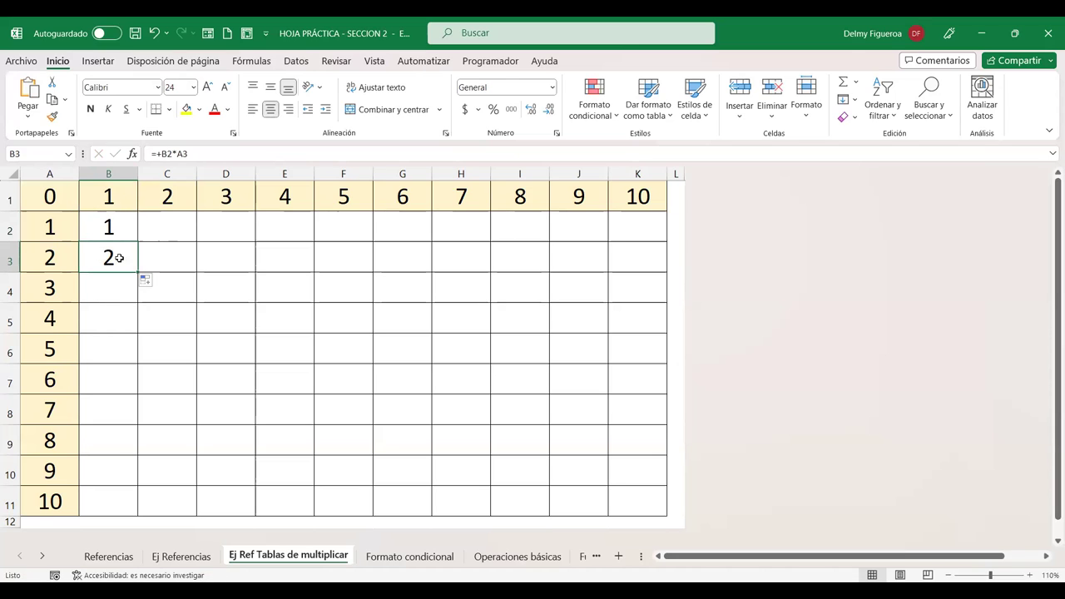
pyautogui.moveTo(139, 272); pyautogui.dragTo(142, 298)
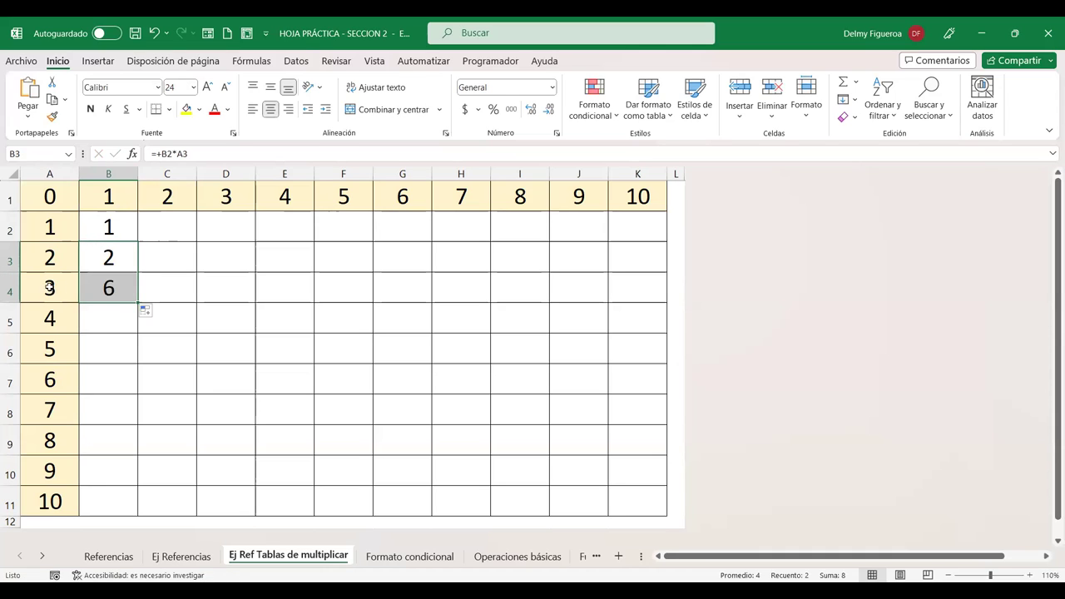
pyautogui.click(119, 288)
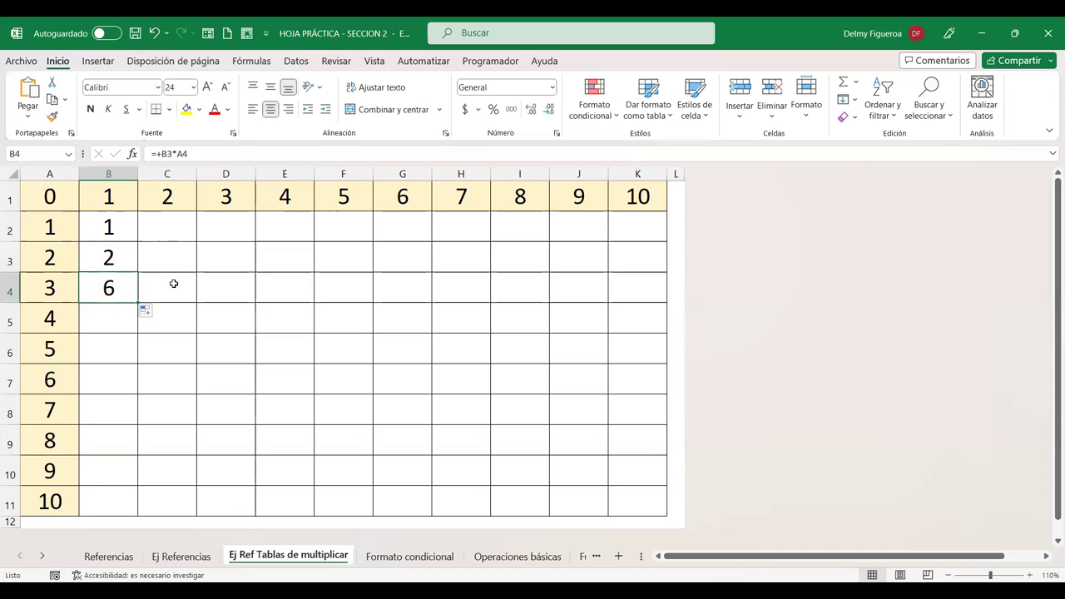
pyautogui.press('F2')
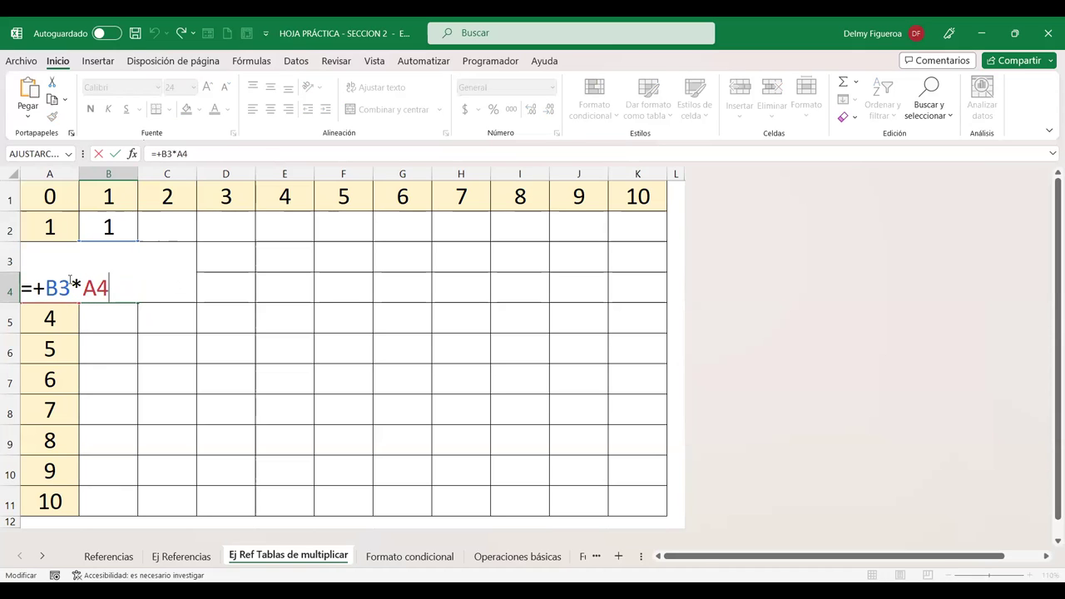
pyautogui.press('Return')
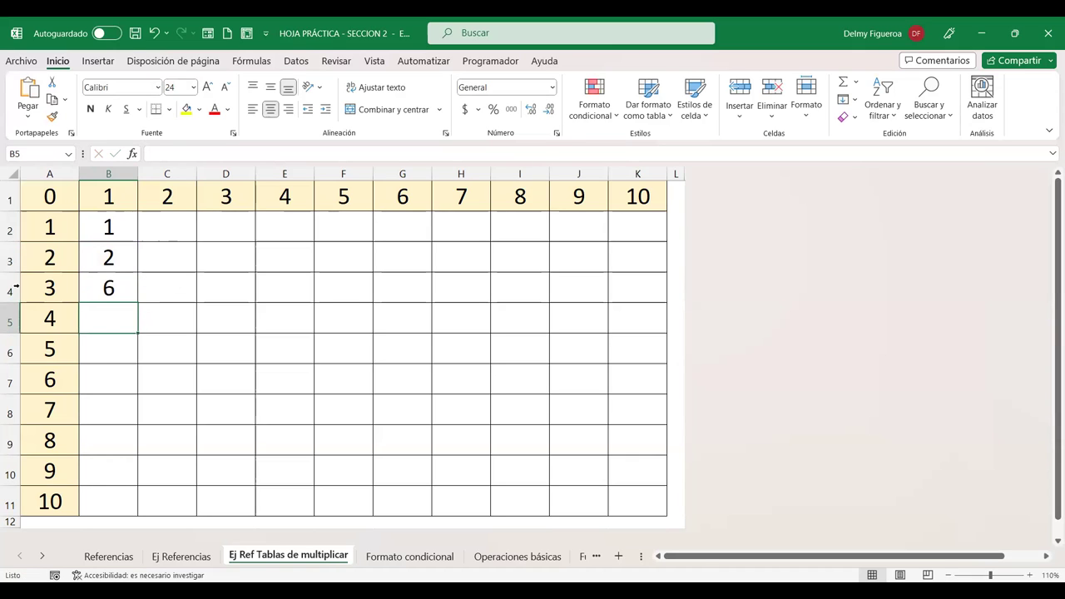
pyautogui.click(13, 192)
pyautogui.moveTo(120, 229); pyautogui.dragTo(166, 336)
pyautogui.press('Delete')
# - Start the B2 formula from the B1 header locked as B$1, entering it to show 1
pyautogui.click(114, 221)
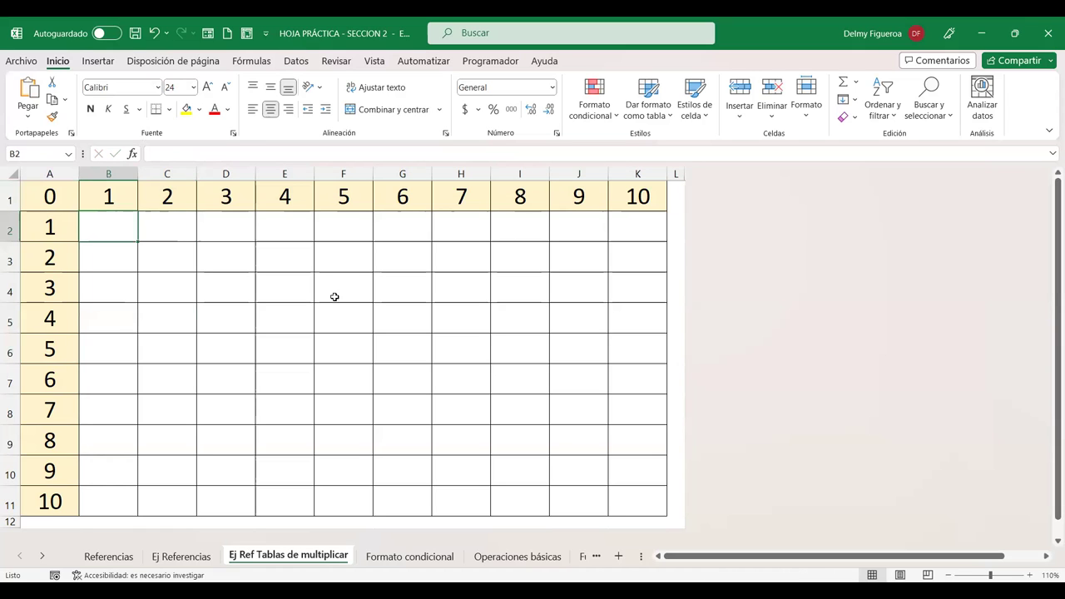
pyautogui.write('+')
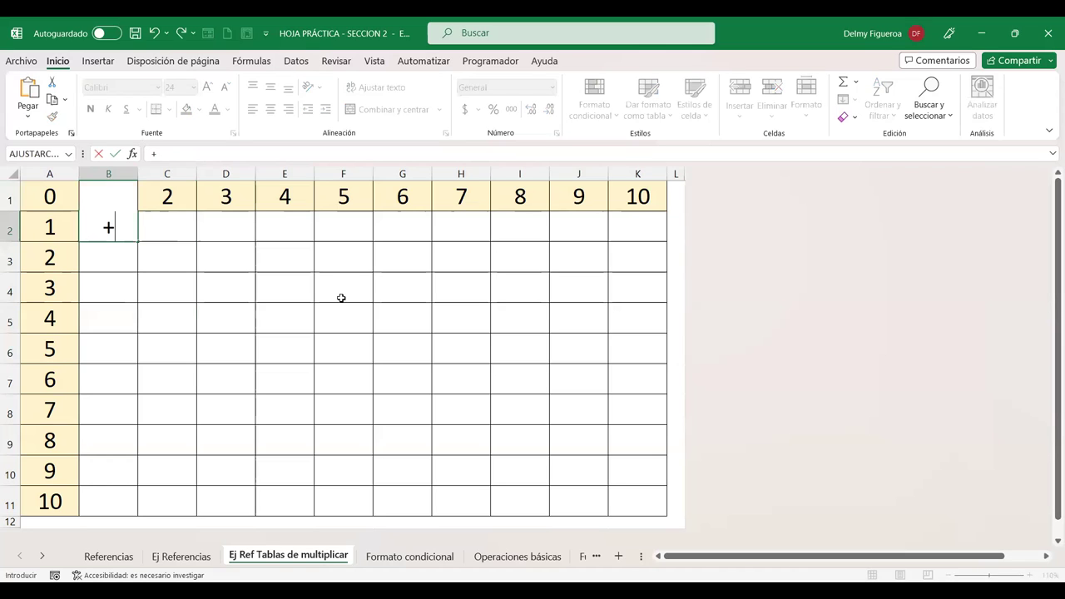
pyautogui.press('Up')
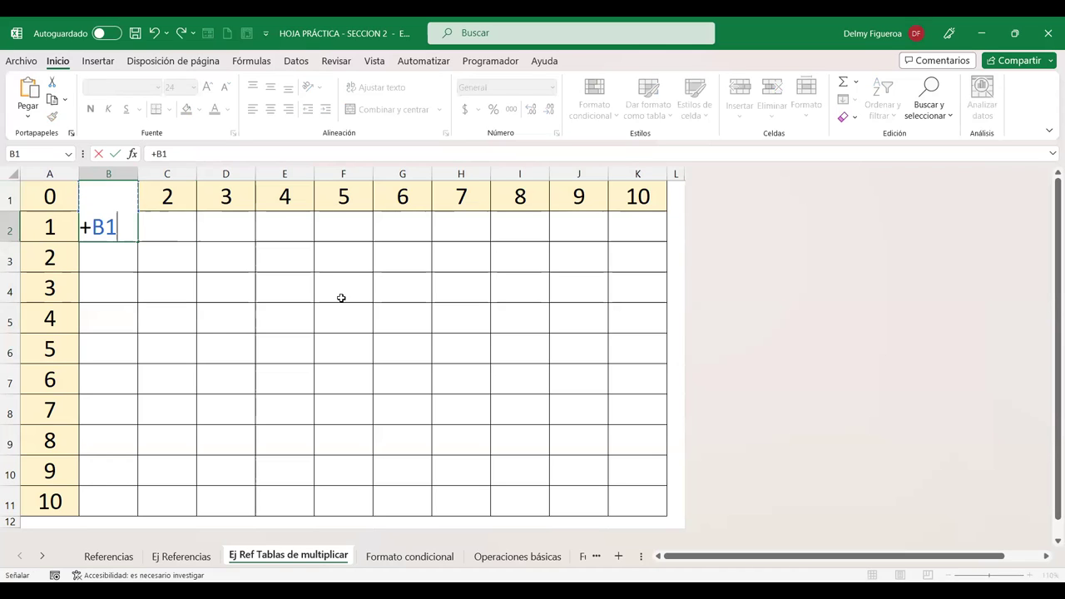
pyautogui.press('F4')
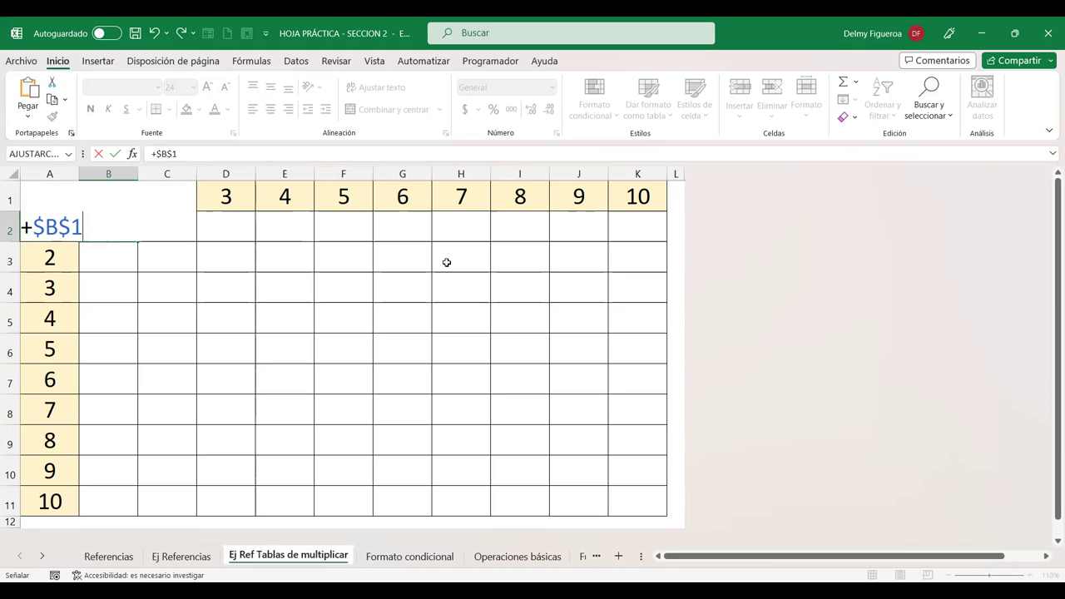
pyautogui.press('F2')
pyautogui.press('F4')
pyautogui.press('Return')
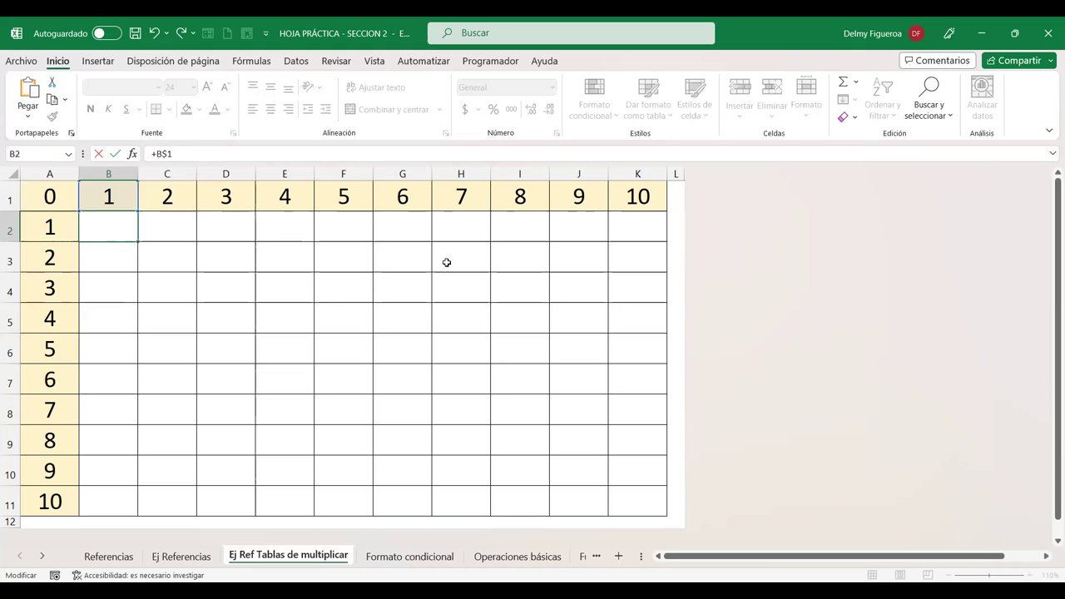
# - Extend the B2 formula with *A2 to read =+B$1*A2 and recommit it
pyautogui.click(109, 227)
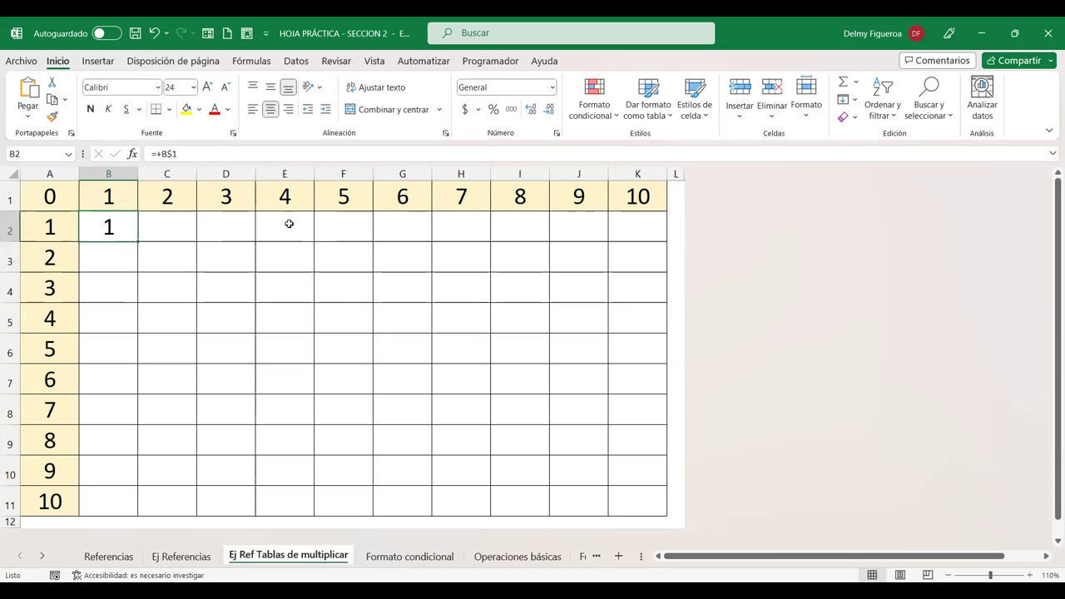
pyautogui.press('F2')
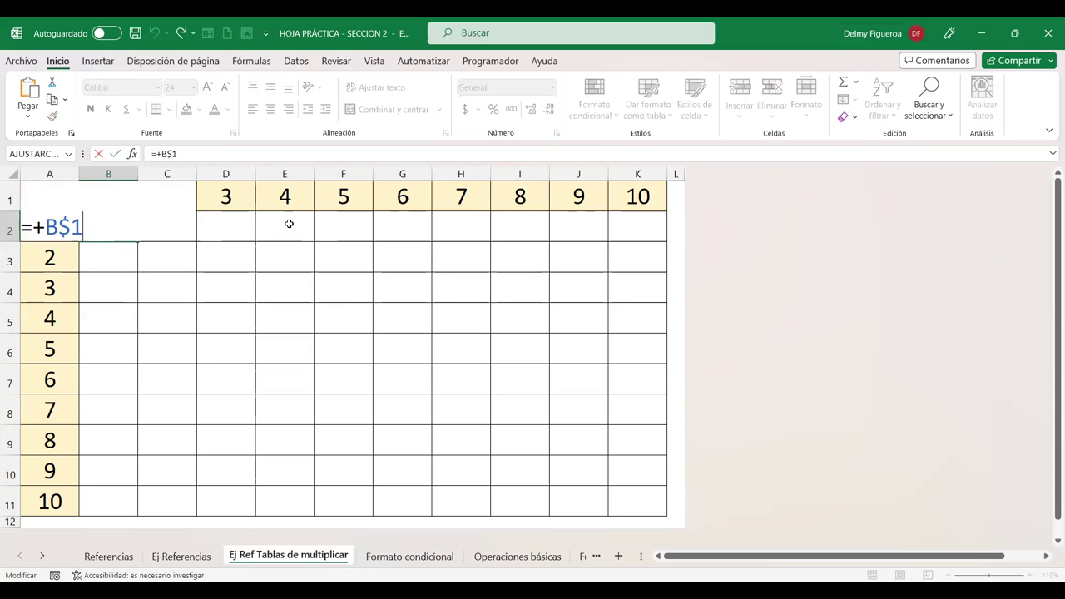
pyautogui.write('*')
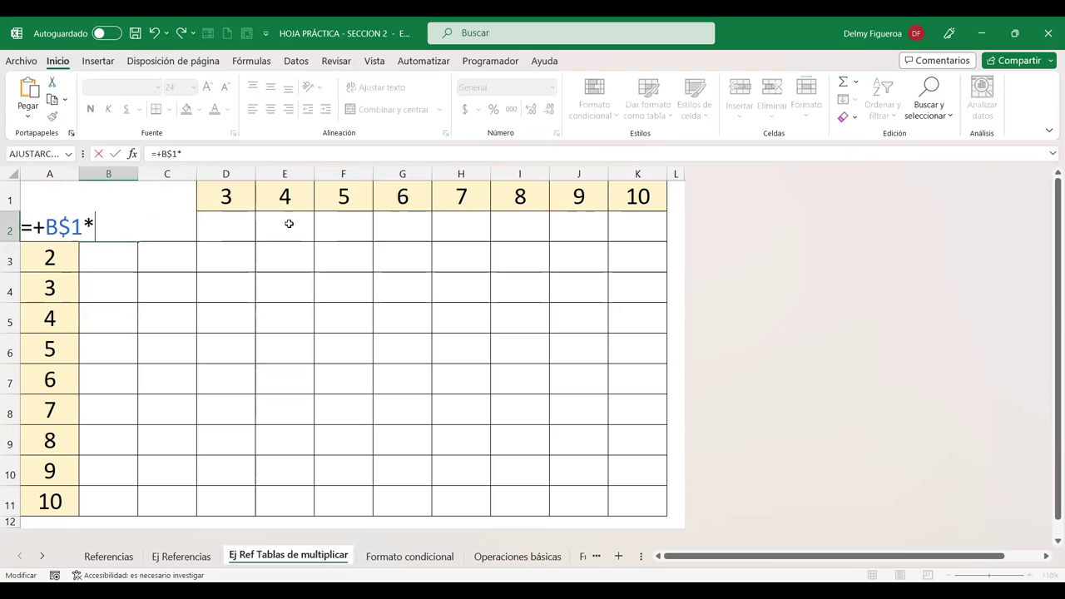
pyautogui.write('a2')
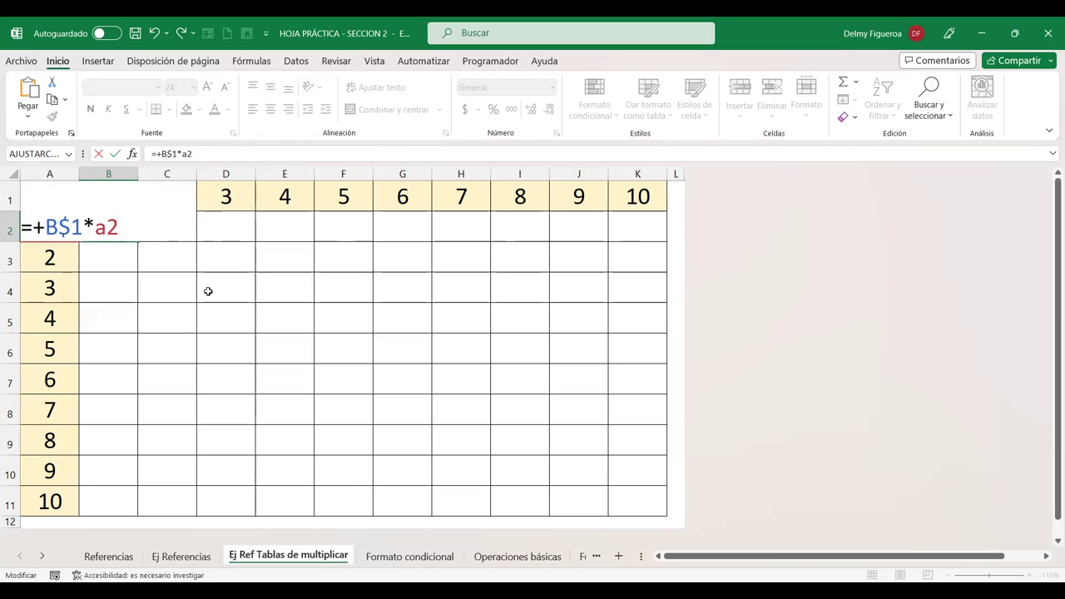
pyautogui.press('Return')
pyautogui.click(120, 229)
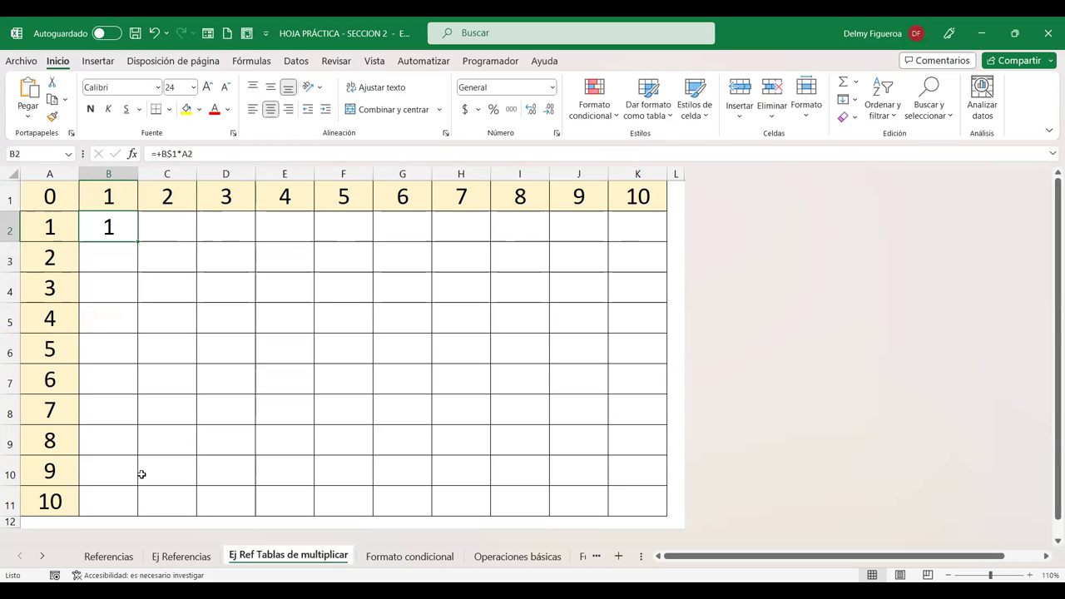
pyautogui.press('F2')
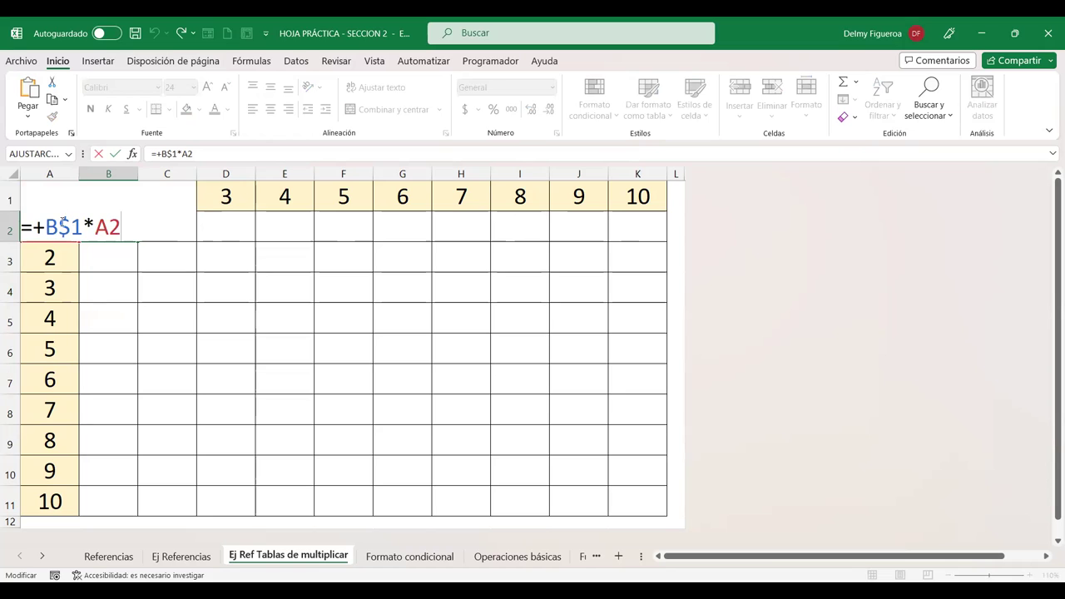
pyautogui.hotkey('ctrl', 'Return')
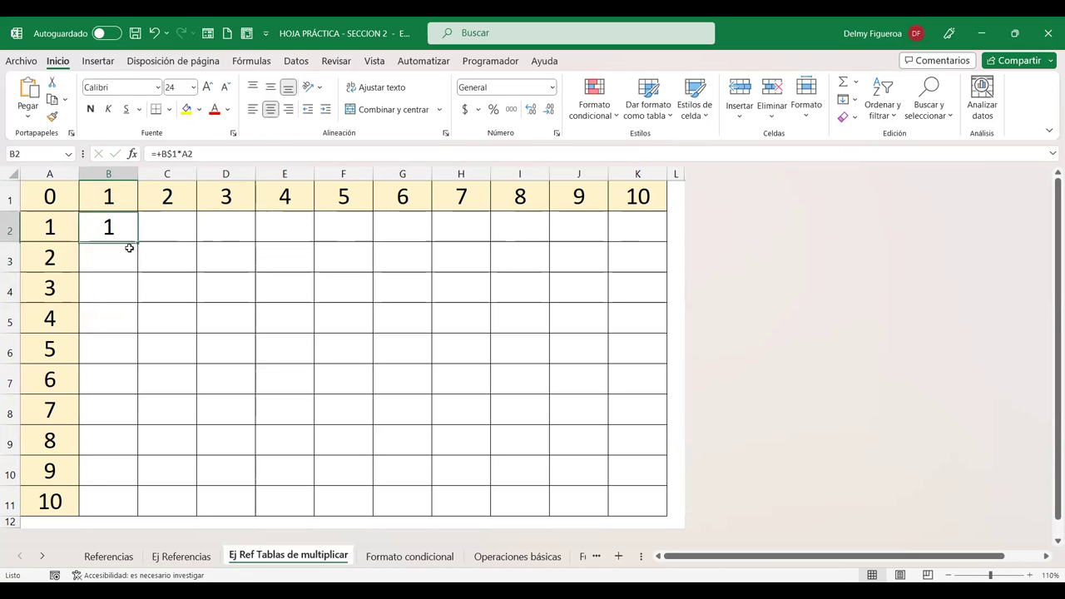
# - Fill the B2 formula across to D2 and down to B11, check the copies, then clear B2:E11
pyautogui.moveTo(138, 241); pyautogui.dragTo(251, 257)
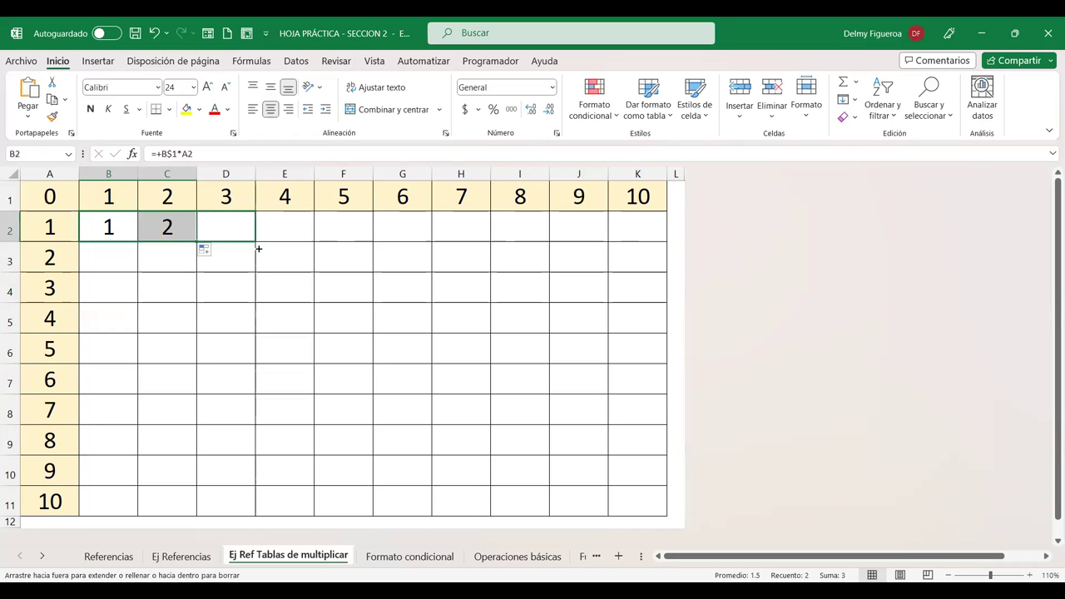
pyautogui.click(223, 223)
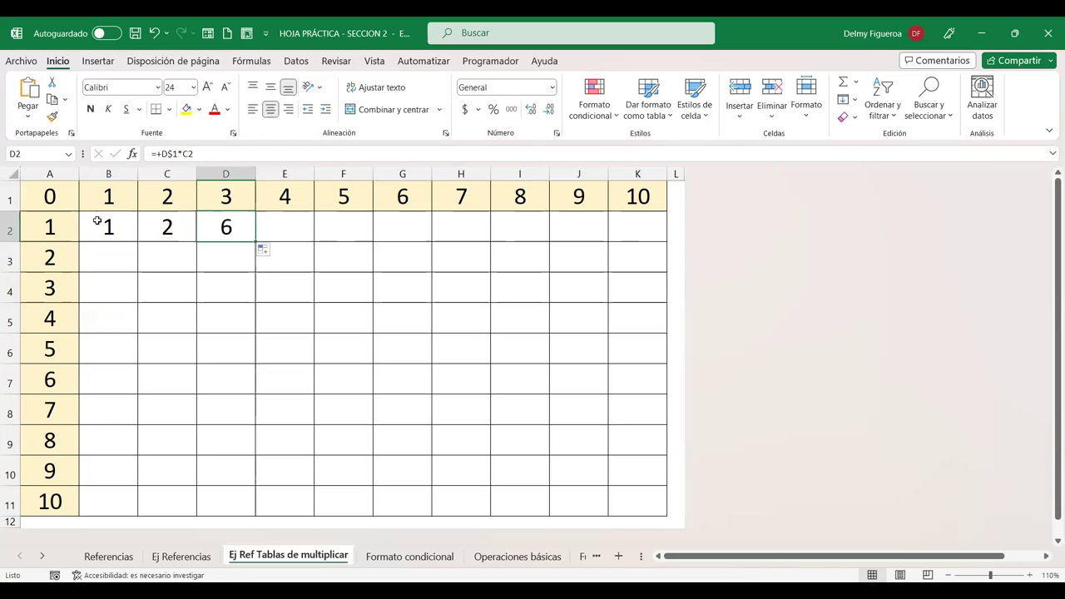
pyautogui.click(112, 223)
pyautogui.moveTo(140, 241); pyautogui.dragTo(134, 509)
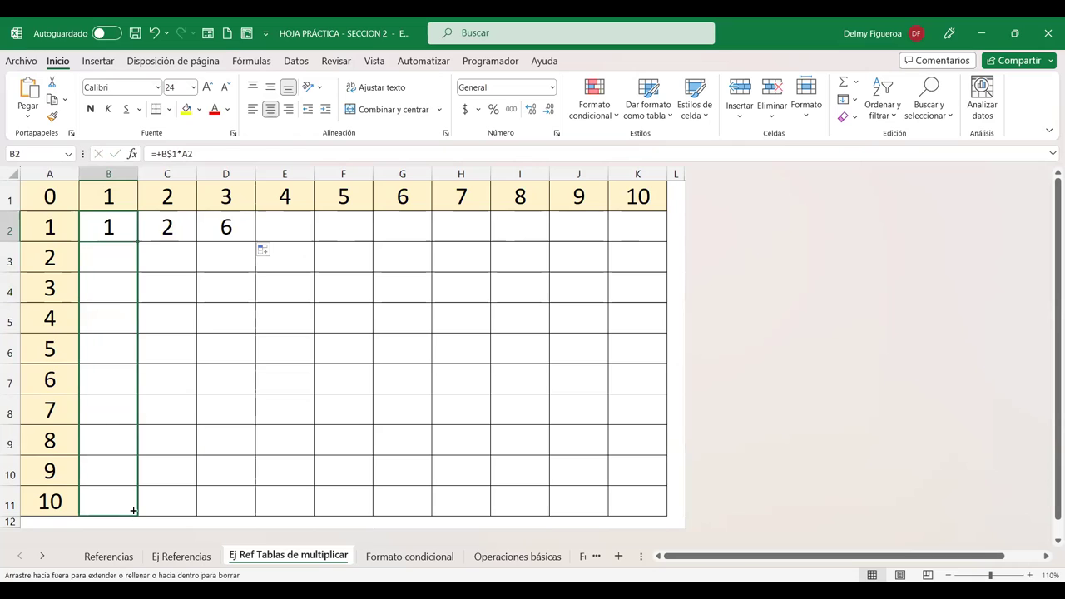
pyautogui.click(106, 250)
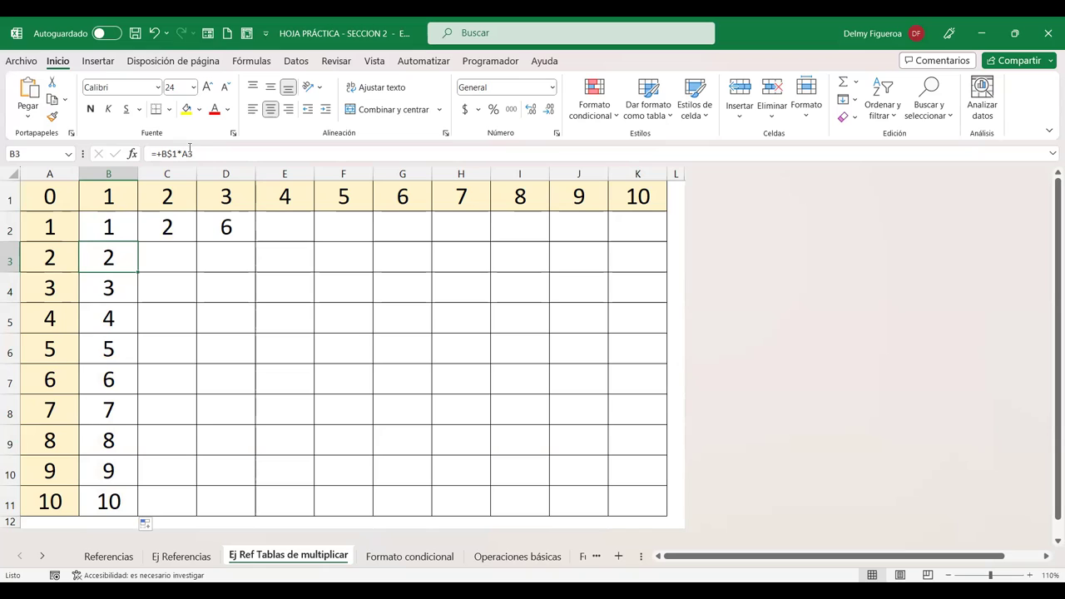
pyautogui.press('Down')
pyautogui.press('Down')
pyautogui.click(171, 227)
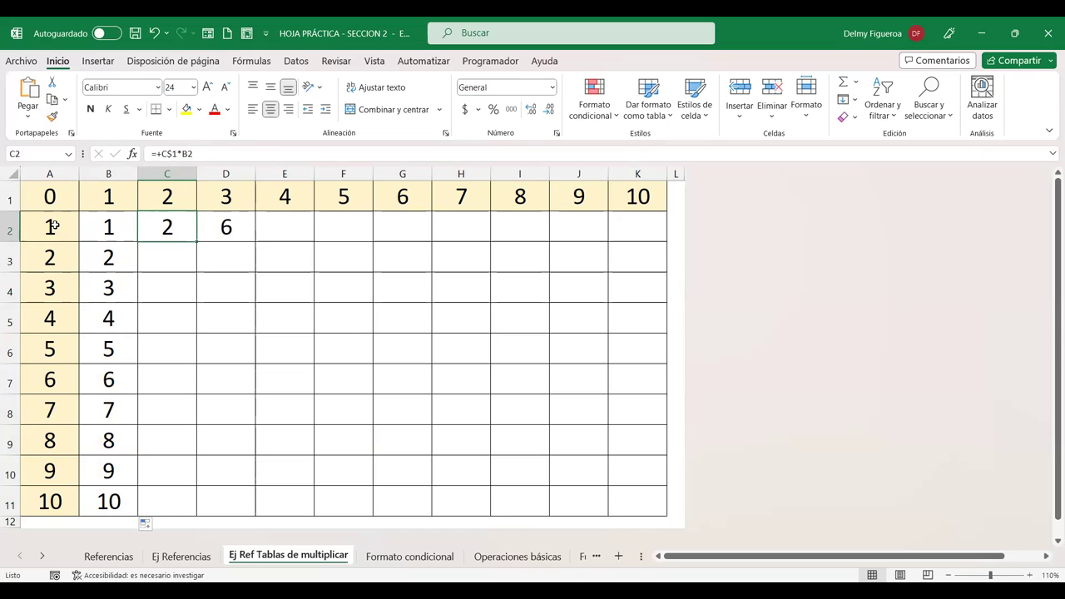
pyautogui.moveTo(121, 225); pyautogui.dragTo(298, 491)
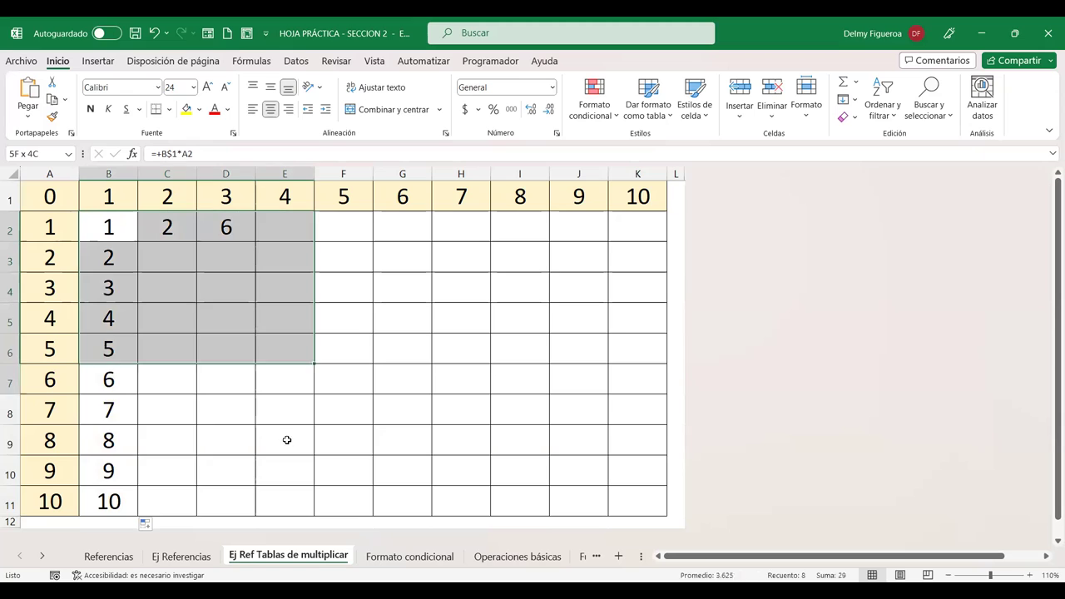
pyautogui.press('Delete')
# - Rewrite B2 as =+B$1*A2, cycling F4 on the A2 reference to change its lock
pyautogui.click(124, 226)
pyautogui.press('Up')
pyautogui.press('Delete')
pyautogui.press('Down')
pyautogui.write('+')
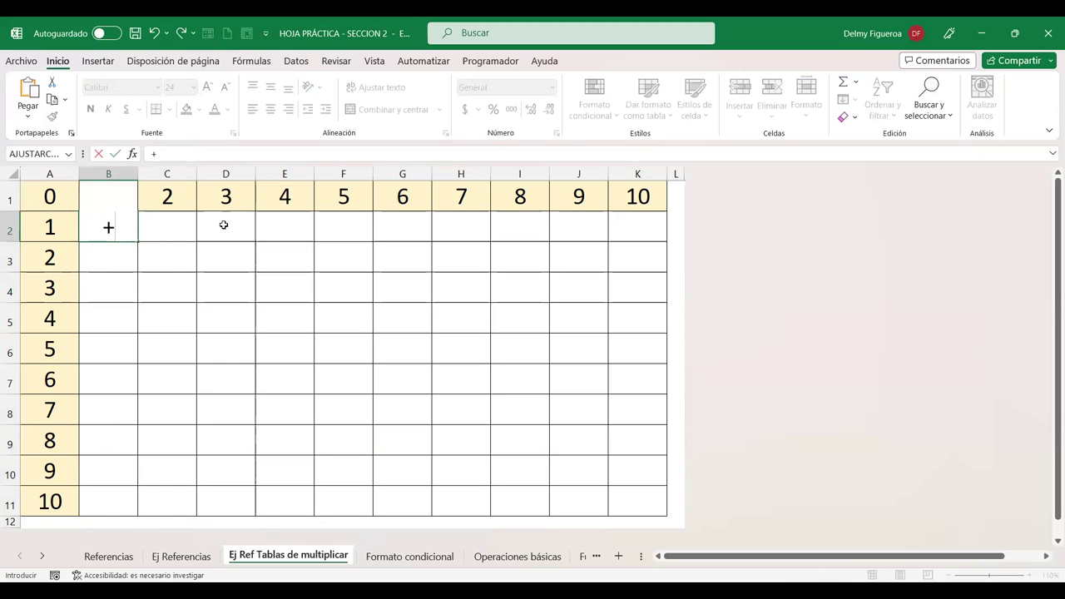
pyautogui.press('Up')
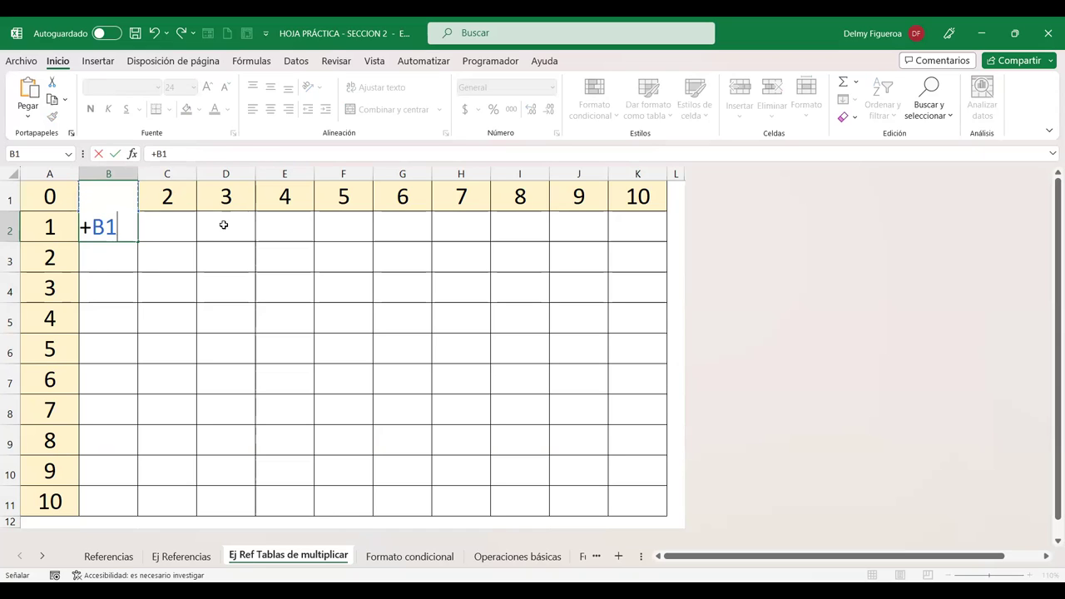
pyautogui.press('F4')
pyautogui.press('F4')
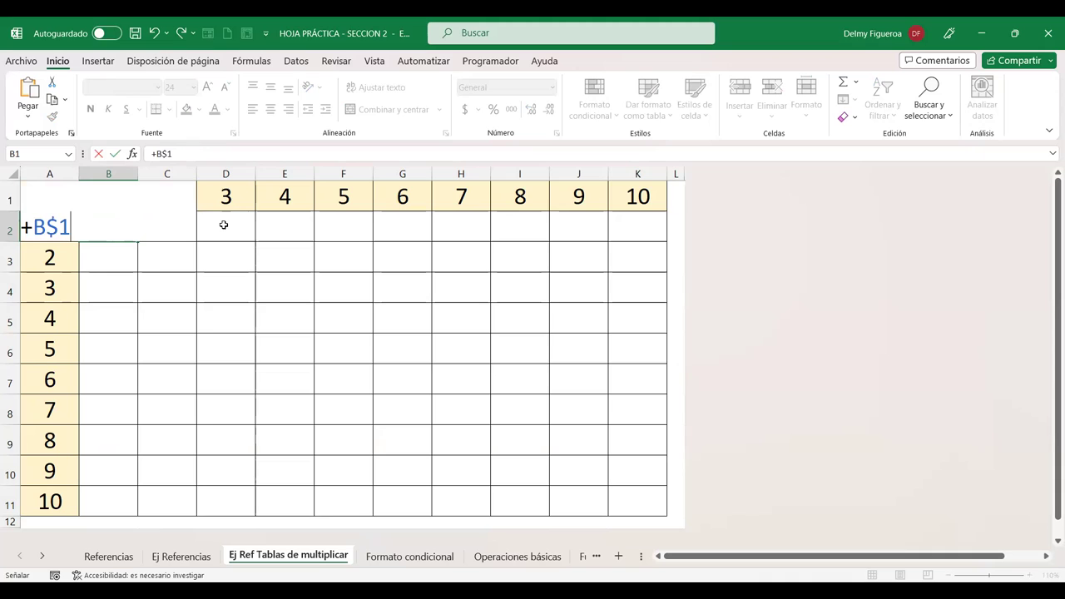
pyautogui.write('*a2')
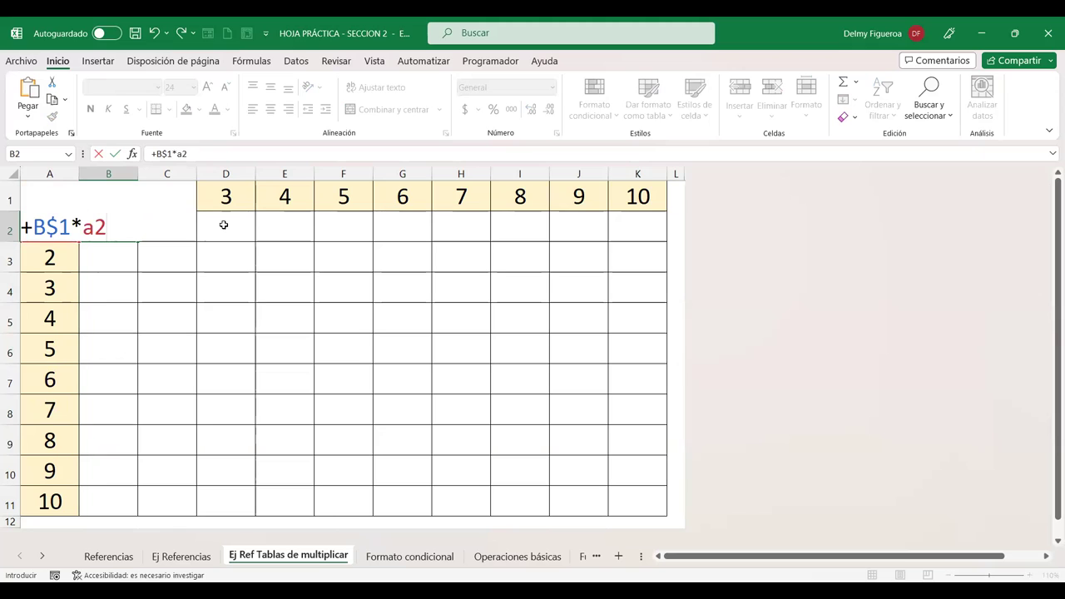
pyautogui.press('F2')
pyautogui.press('F4')
pyautogui.press('F4')
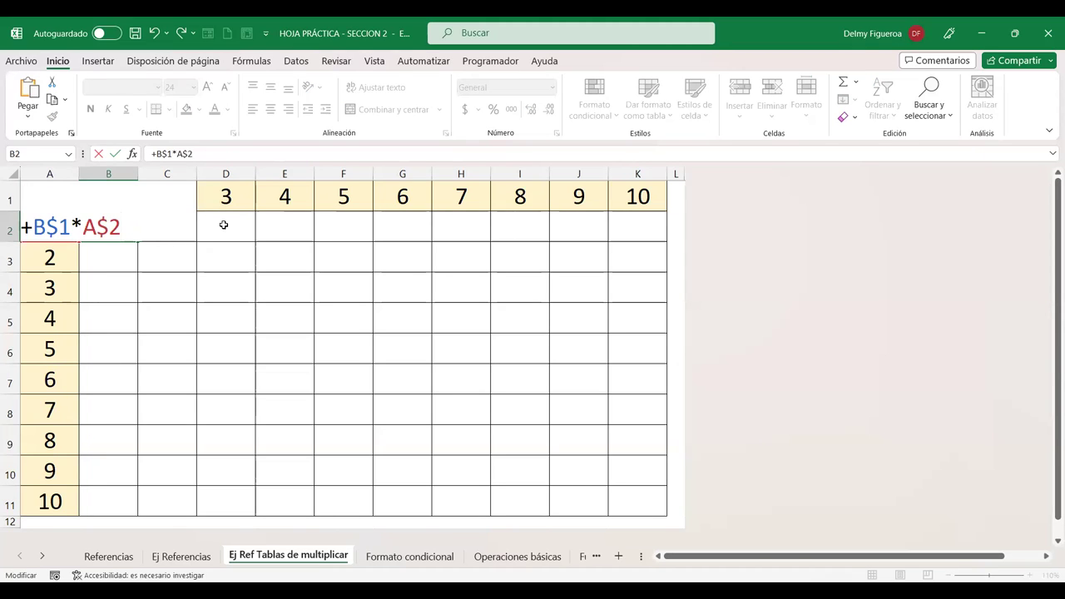
pyautogui.press('F4')
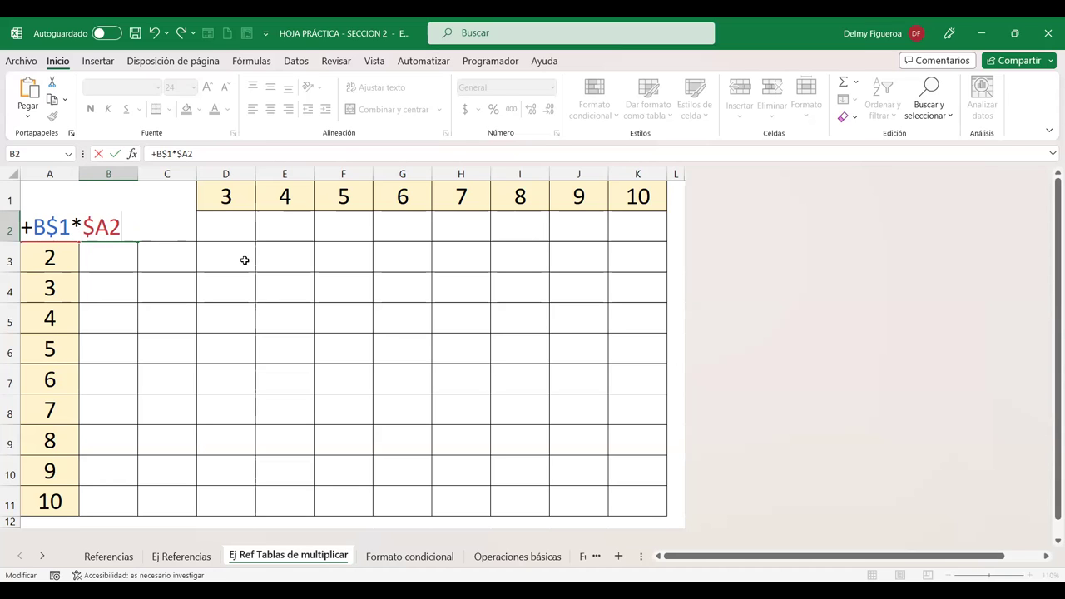
# - Commit the mixed-reference B2 formula and fill it across to K2 and down to B11
pyautogui.press('Return')
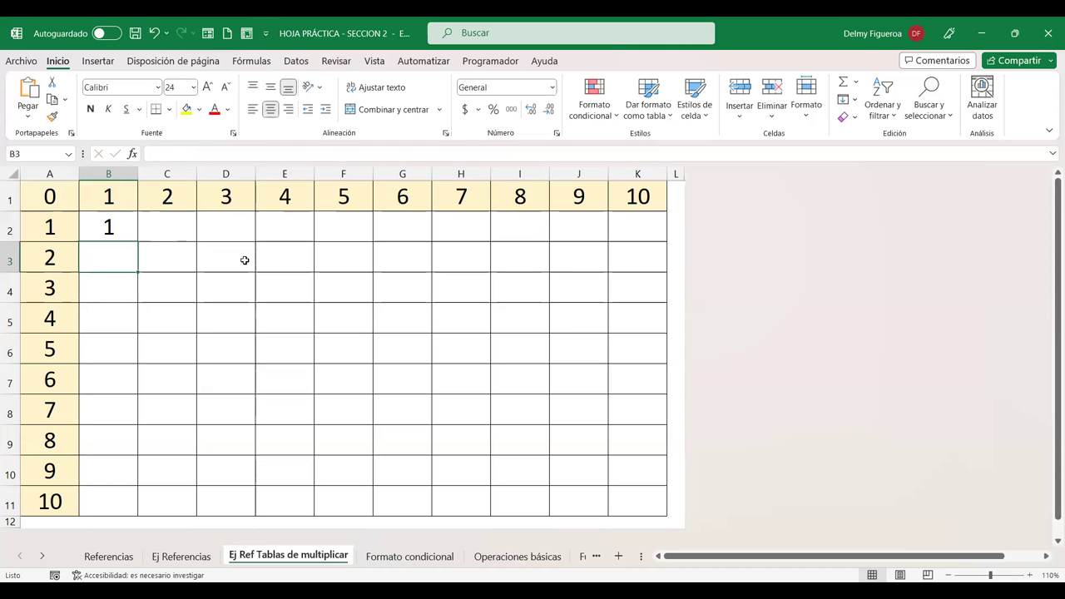
pyautogui.click(108, 228)
pyautogui.moveTo(132, 244); pyautogui.dragTo(628, 236)
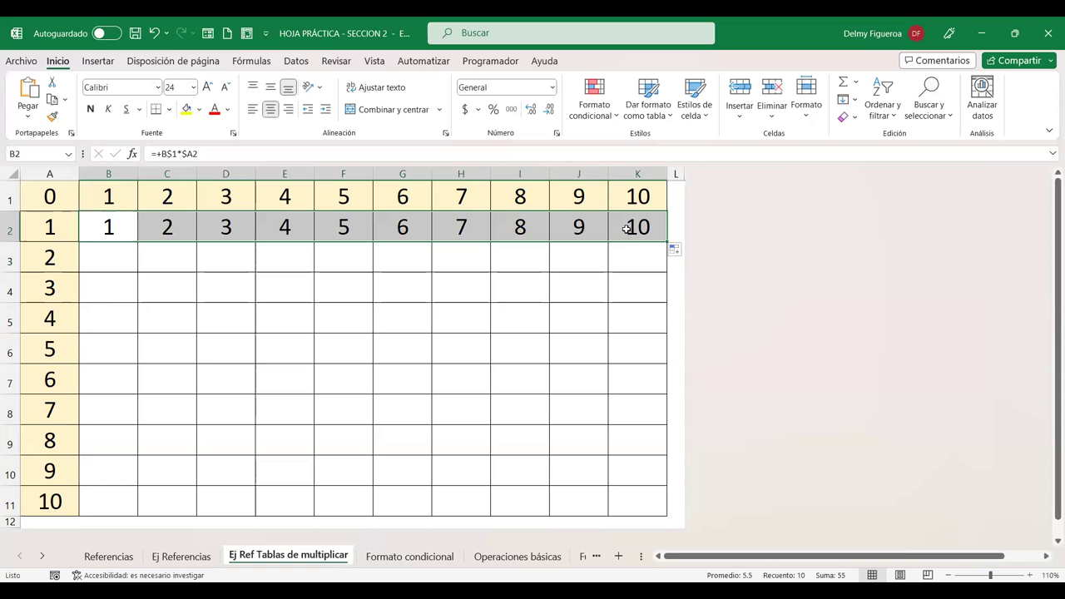
pyautogui.click(648, 226)
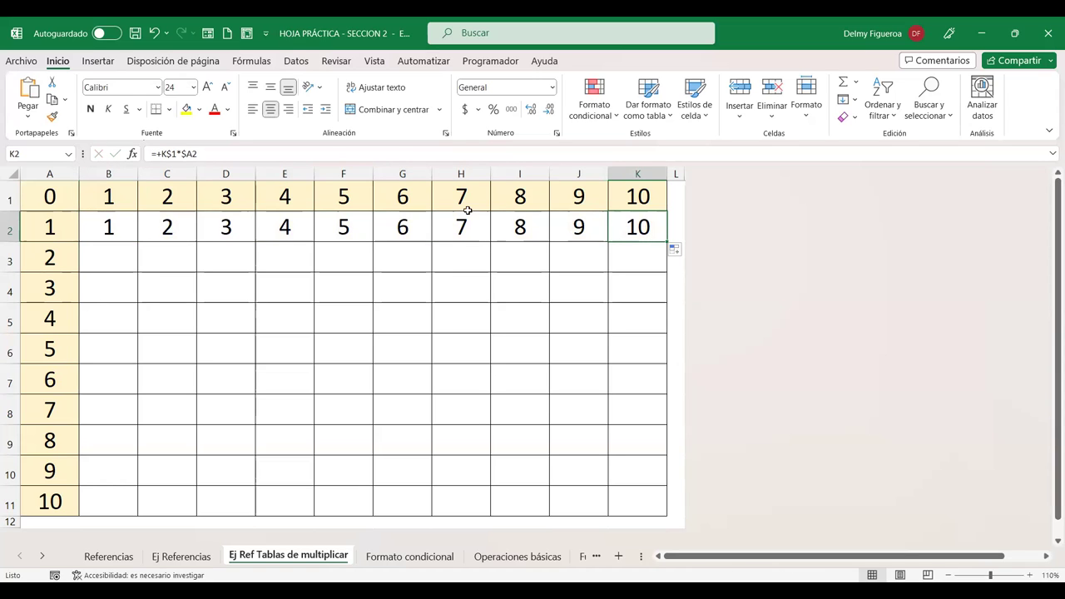
pyautogui.click(117, 222)
pyautogui.moveTo(137, 241); pyautogui.dragTo(126, 510)
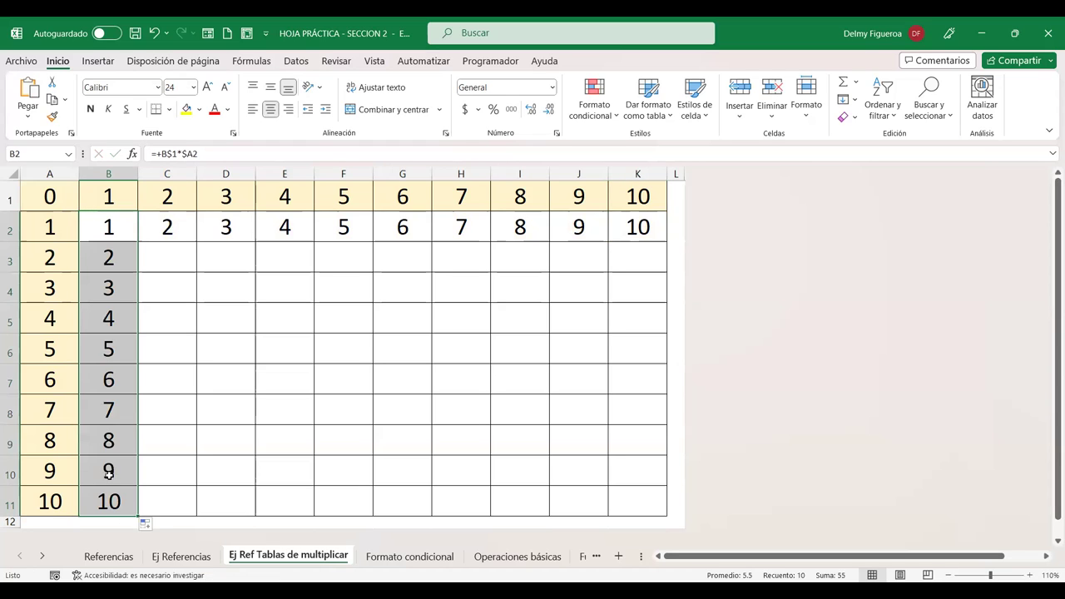
pyautogui.click(111, 508)
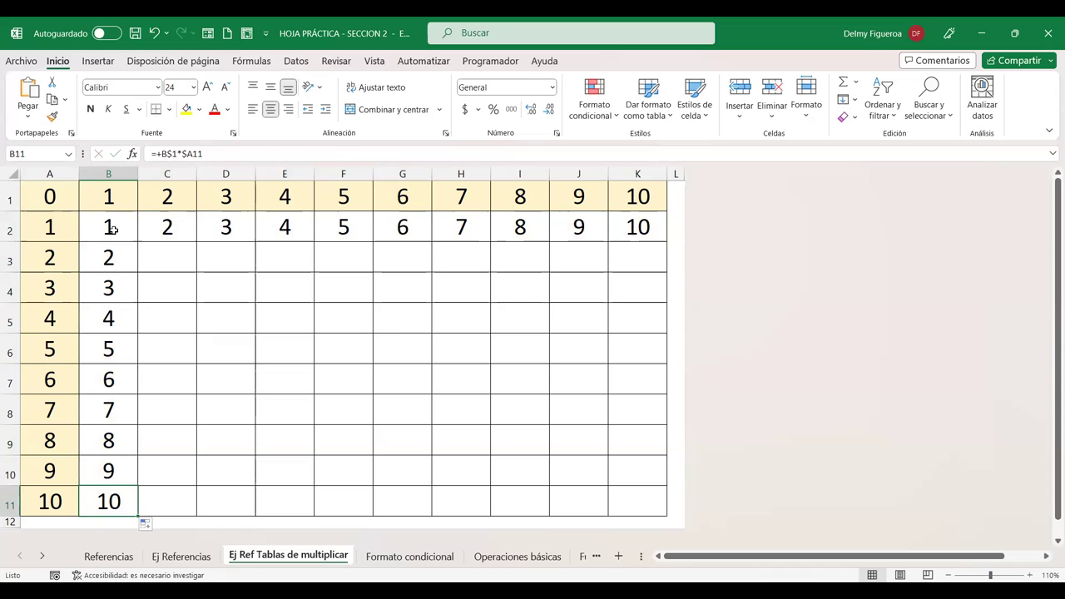
# - Fill the B2:B11 formulas right to column K, completing products up to 100
pyautogui.moveTo(116, 225); pyautogui.dragTo(631, 231)
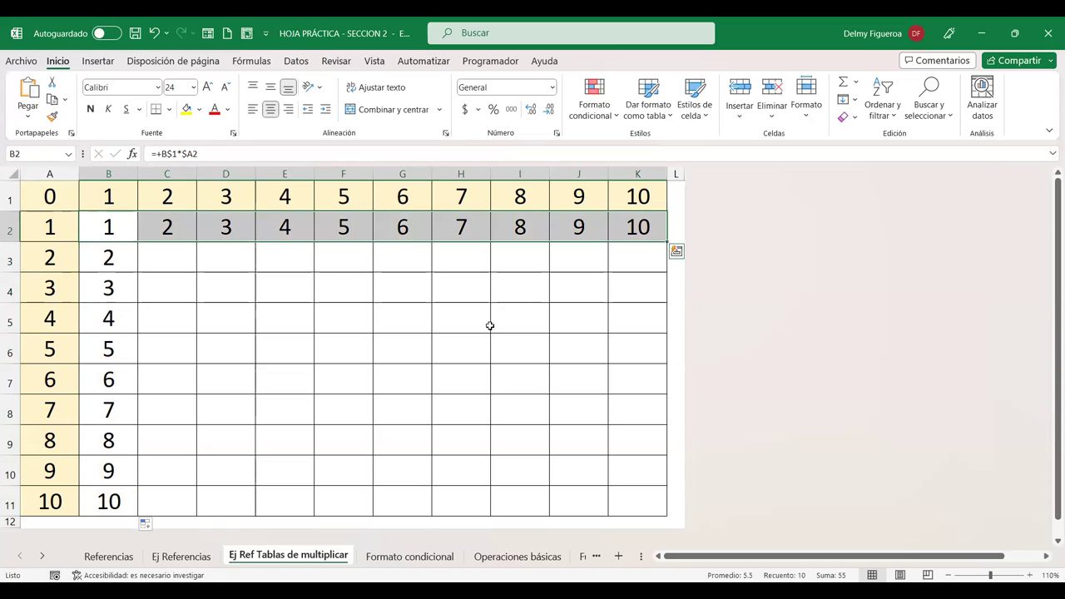
pyautogui.moveTo(101, 231); pyautogui.dragTo(117, 500)
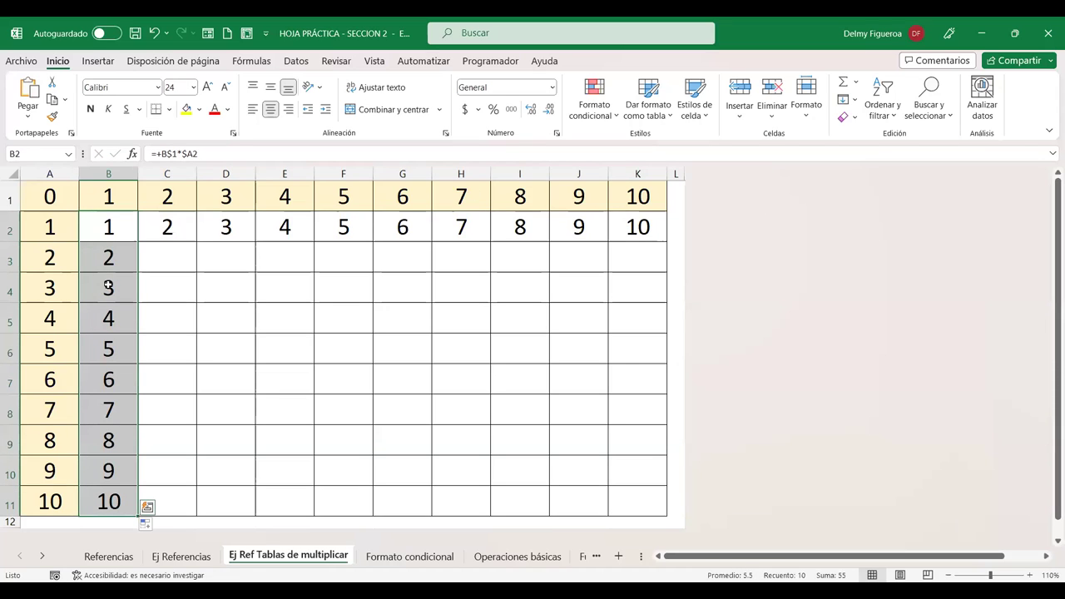
pyautogui.moveTo(136, 518); pyautogui.dragTo(645, 514)
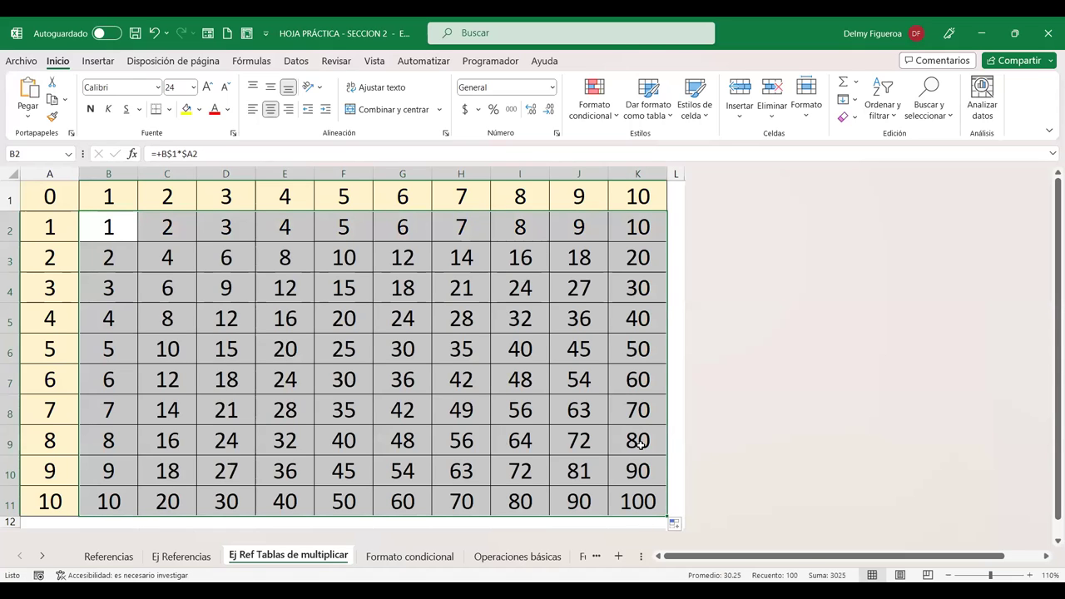
pyautogui.click(459, 378)
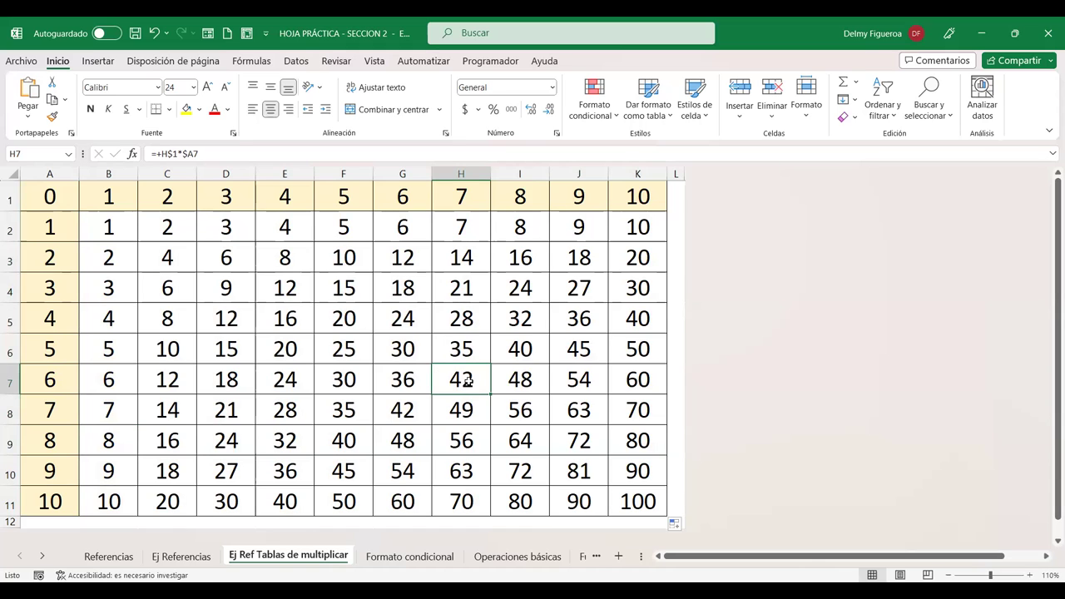
pyautogui.doubleClick(467, 382)
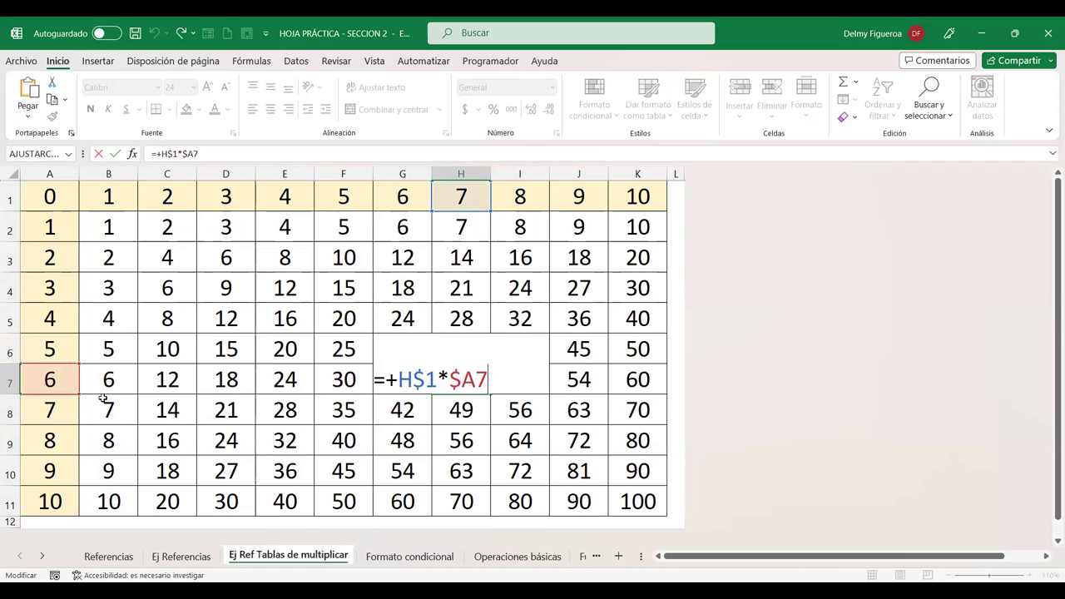
pyautogui.press('Return')
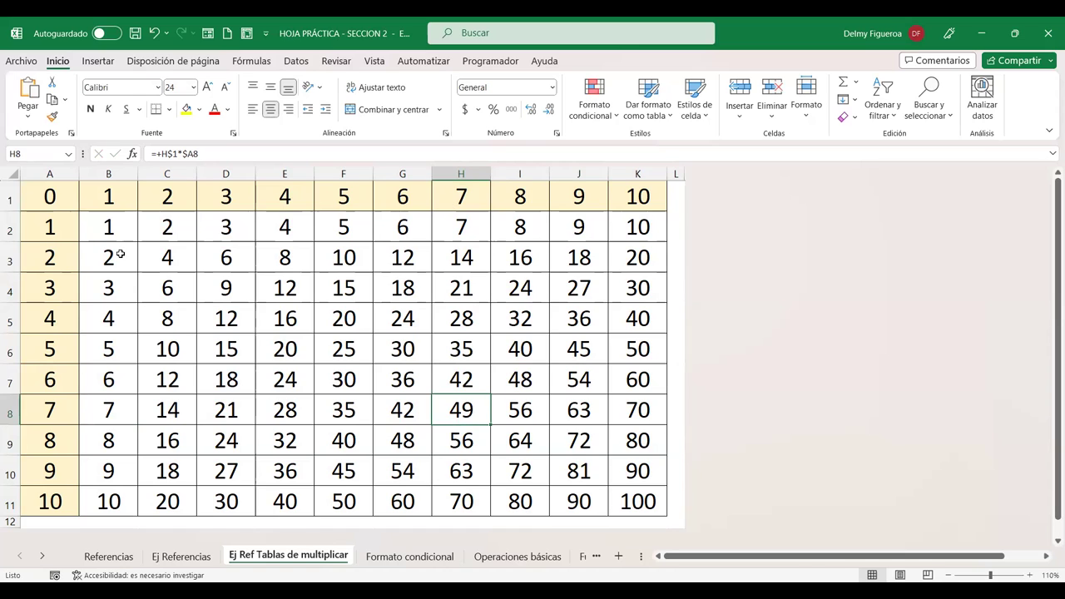
pyautogui.click(48, 174)
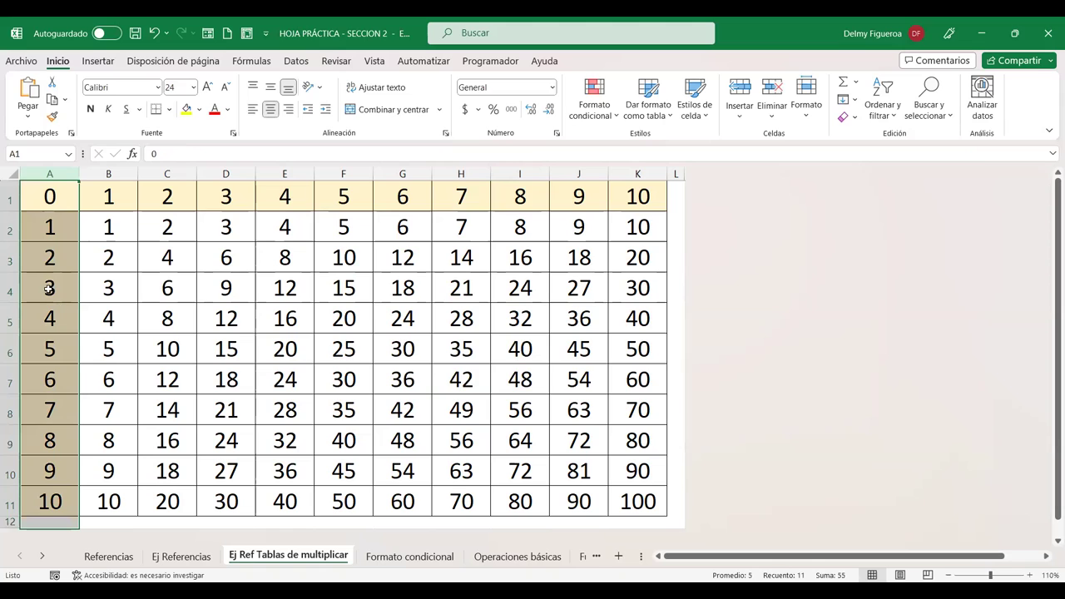
pyautogui.click(470, 317)
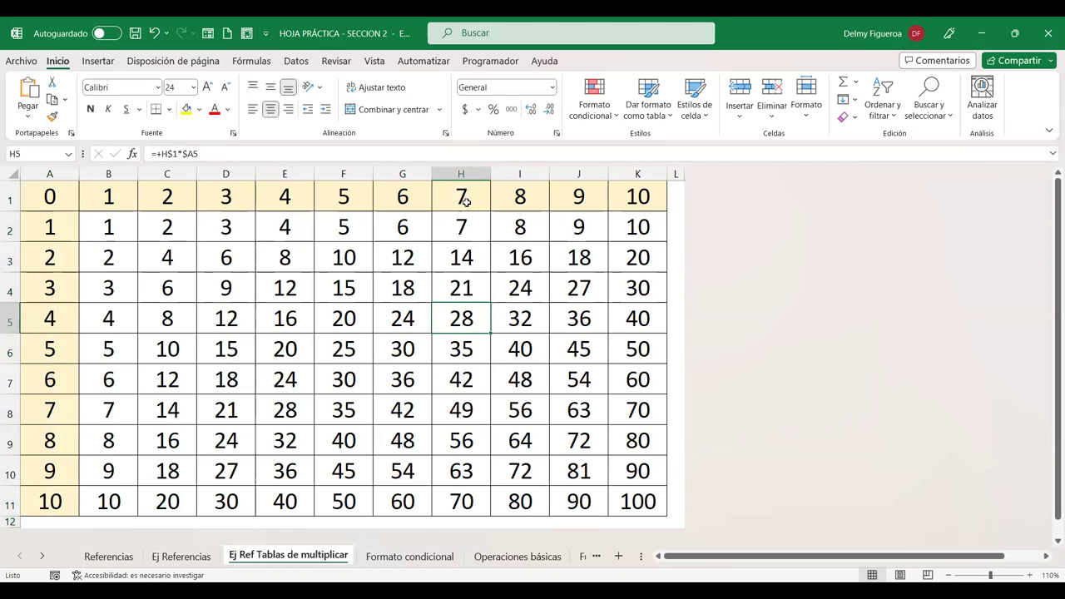
pyautogui.click(461, 174)
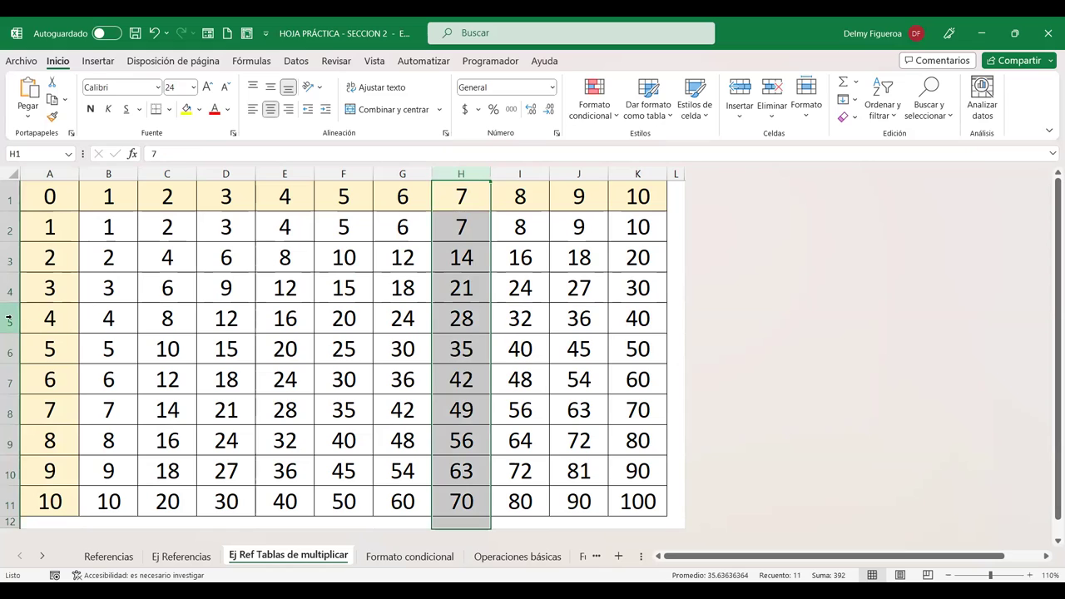
pyautogui.keyDown('ctrl'); pyautogui.click(10, 318); pyautogui.keyUp('ctrl')
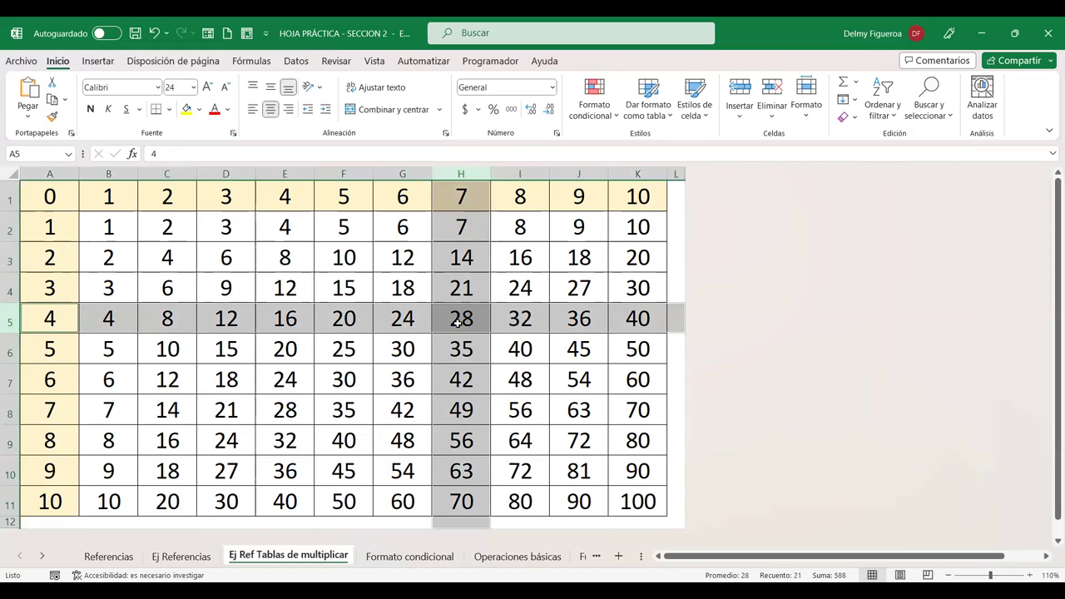
pyautogui.click(468, 319)
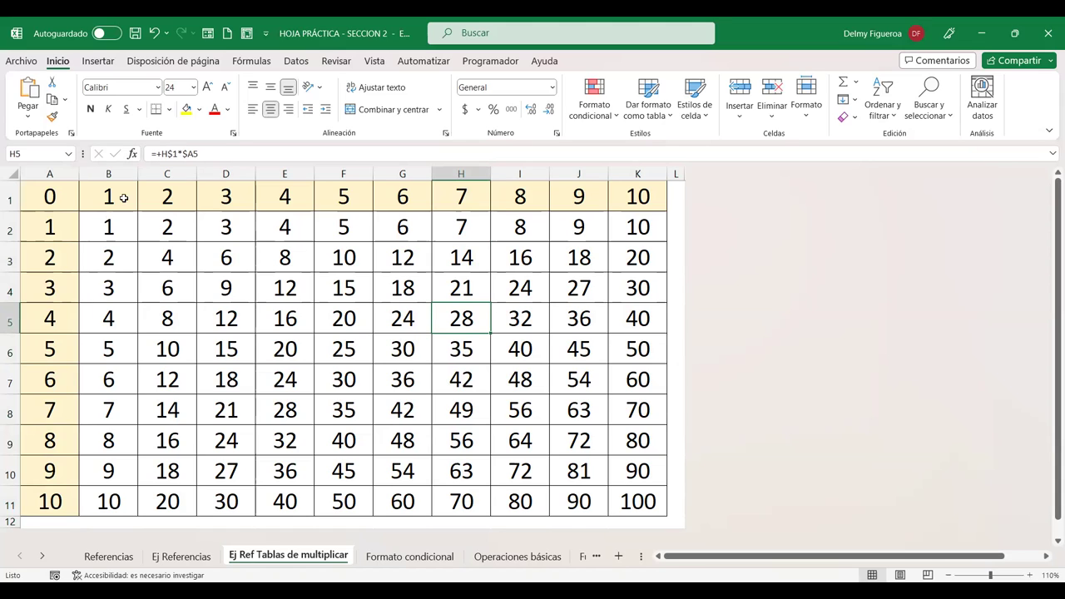
pyautogui.click(110, 225)
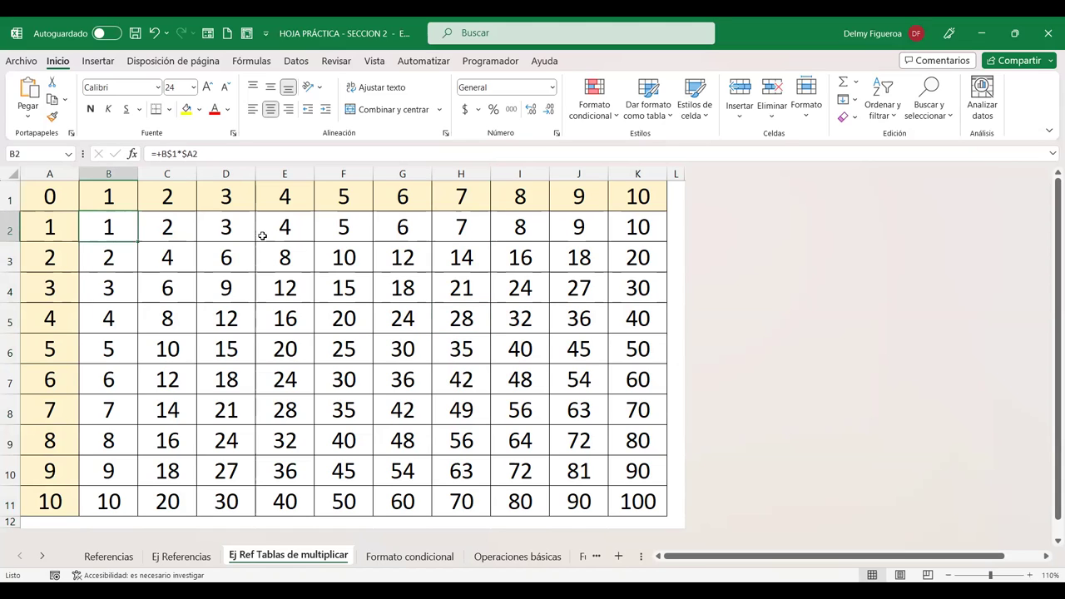
pyautogui.press('F2')
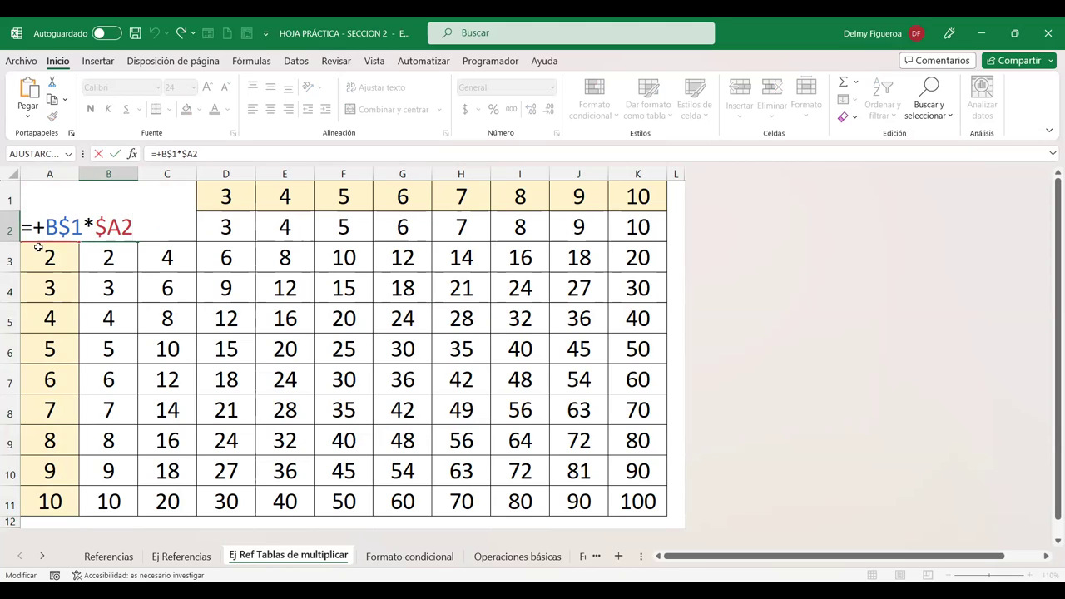
pyautogui.press('Return')
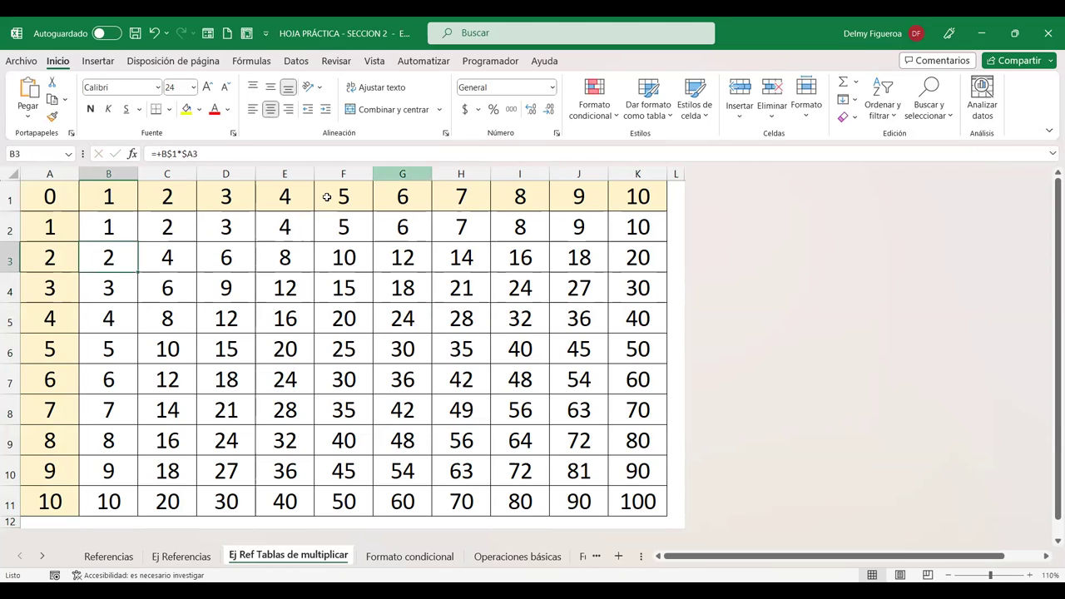
pyautogui.click(122, 219)
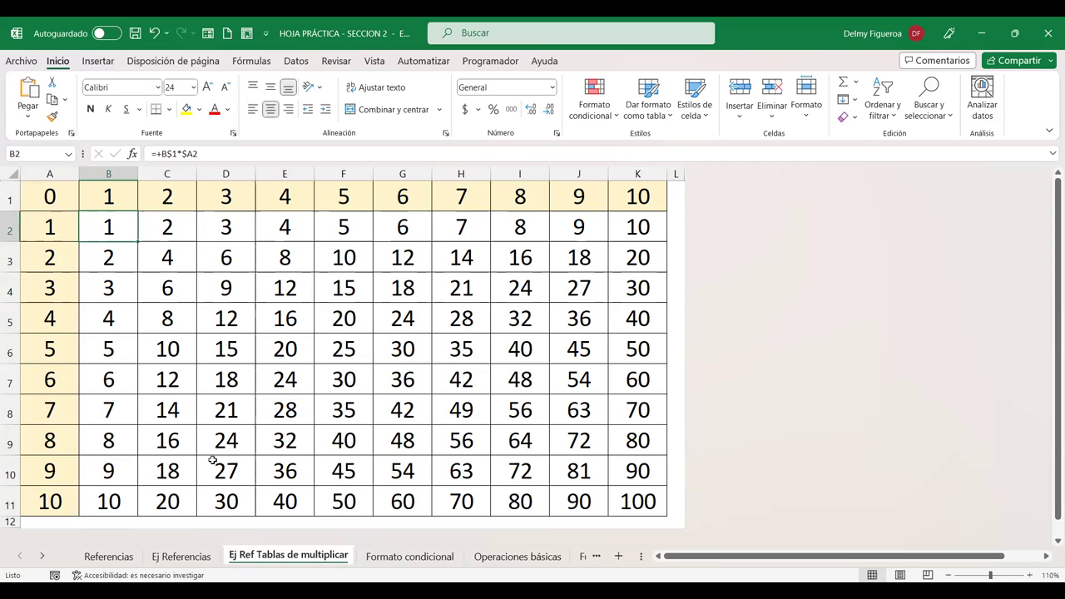
# - On the Ej Referencias sheet, empty the deduction cells D5:F11
pyautogui.click(184, 557)
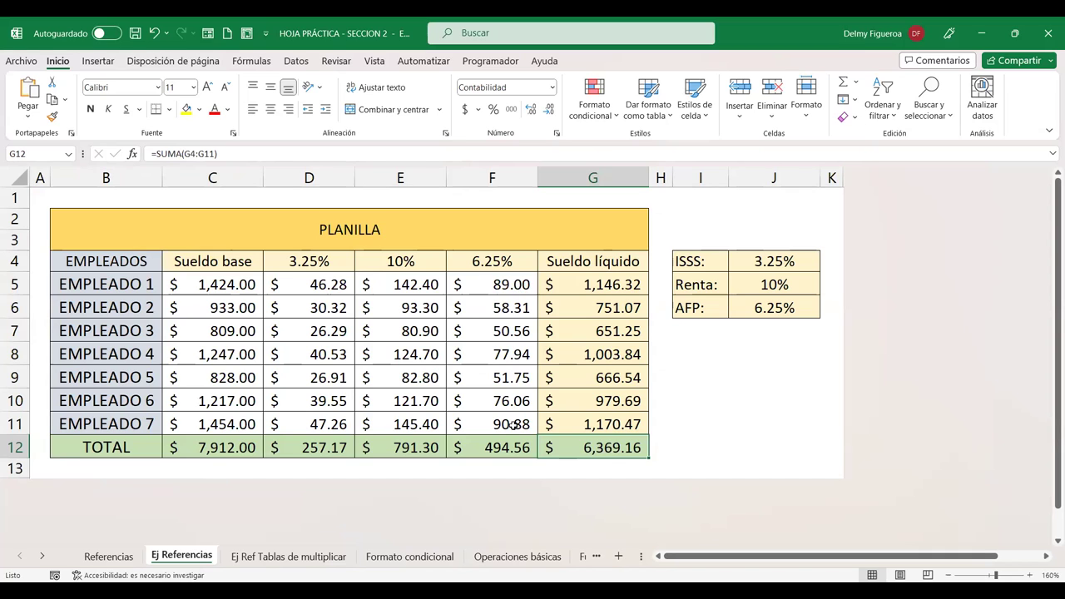
pyautogui.click(292, 556)
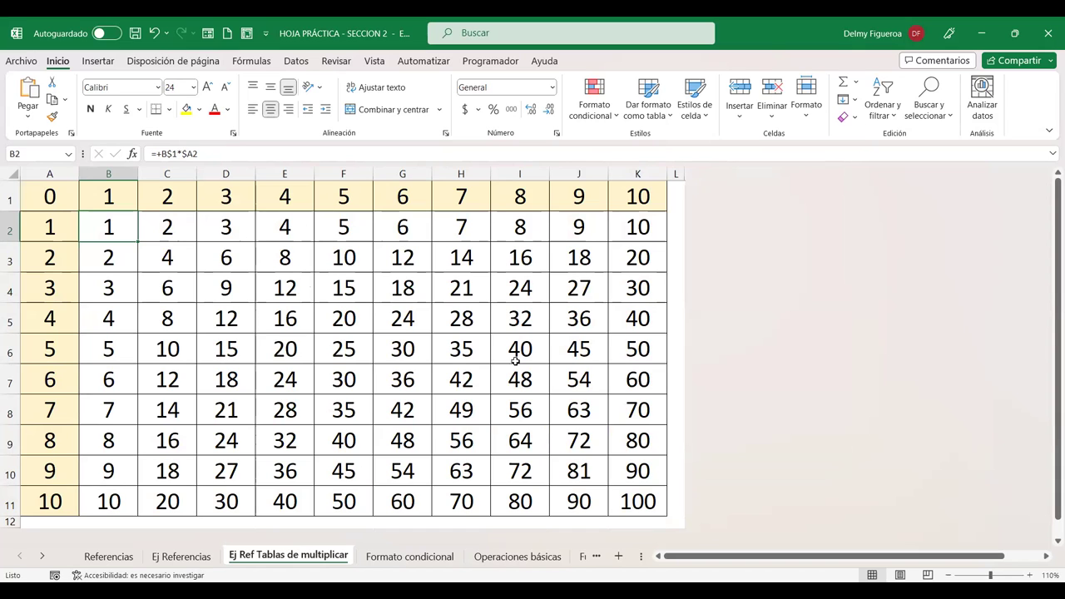
pyautogui.click(183, 556)
pyautogui.moveTo(308, 285); pyautogui.dragTo(525, 426)
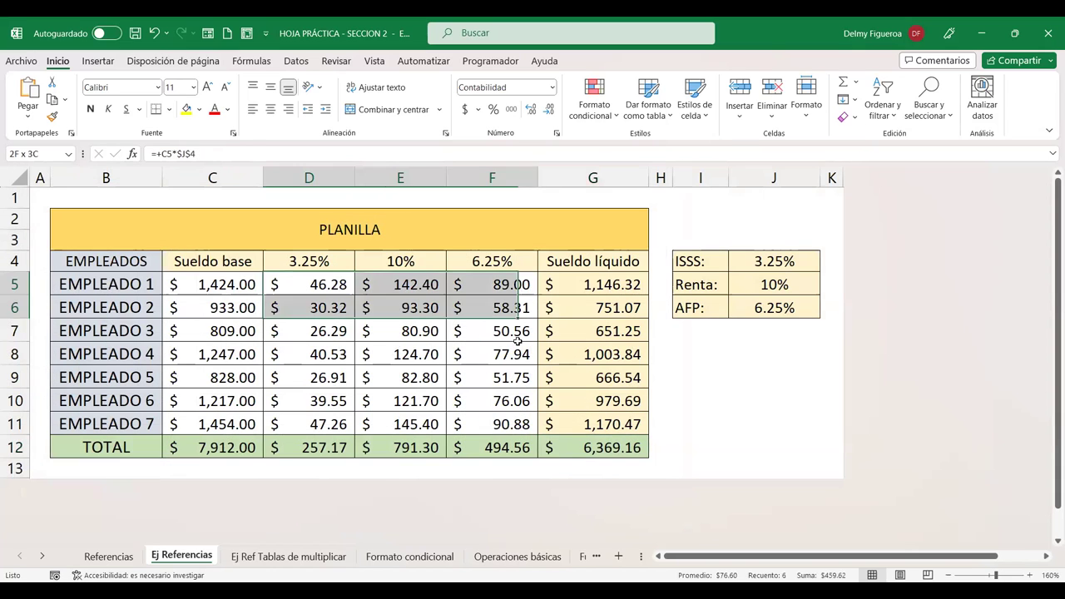
pyautogui.press('Delete')
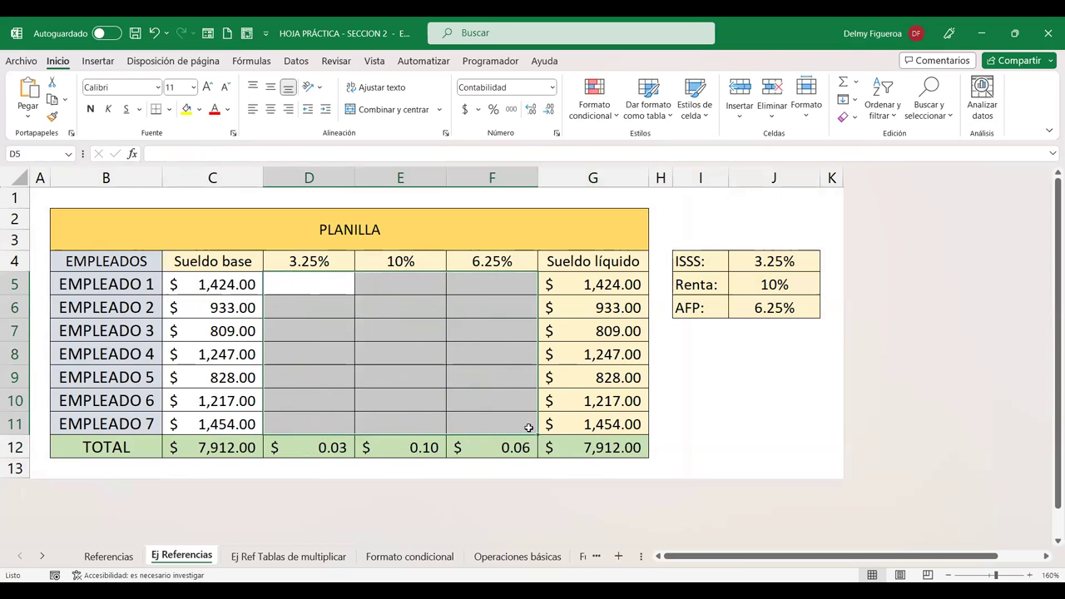
pyautogui.click(317, 283)
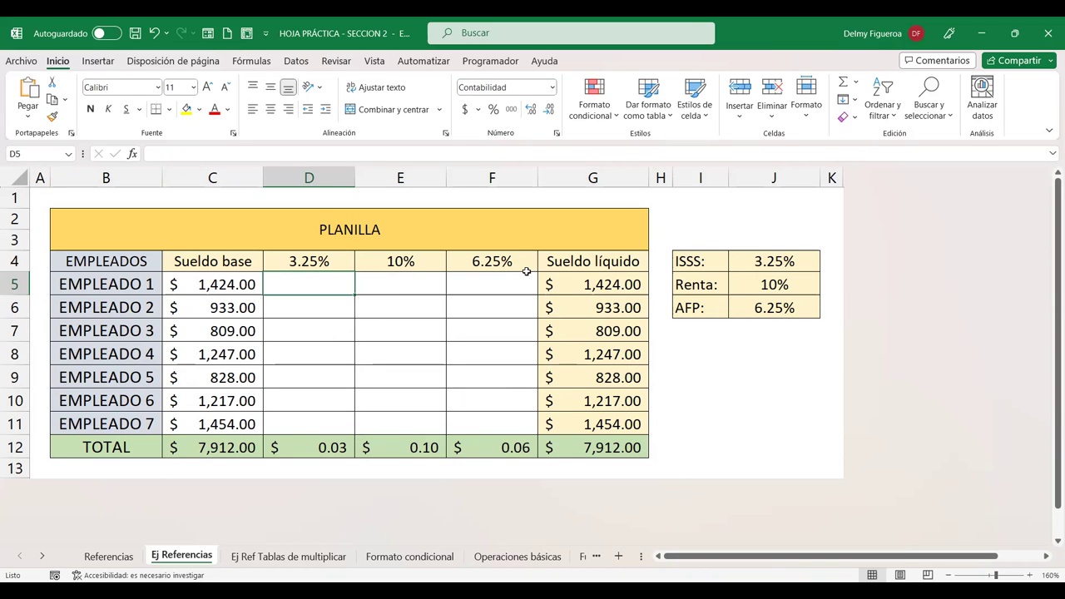
# - Enter =+$C5*D$4 in D5 and fill it down to D11, giving a 257.17 total
pyautogui.write('+')
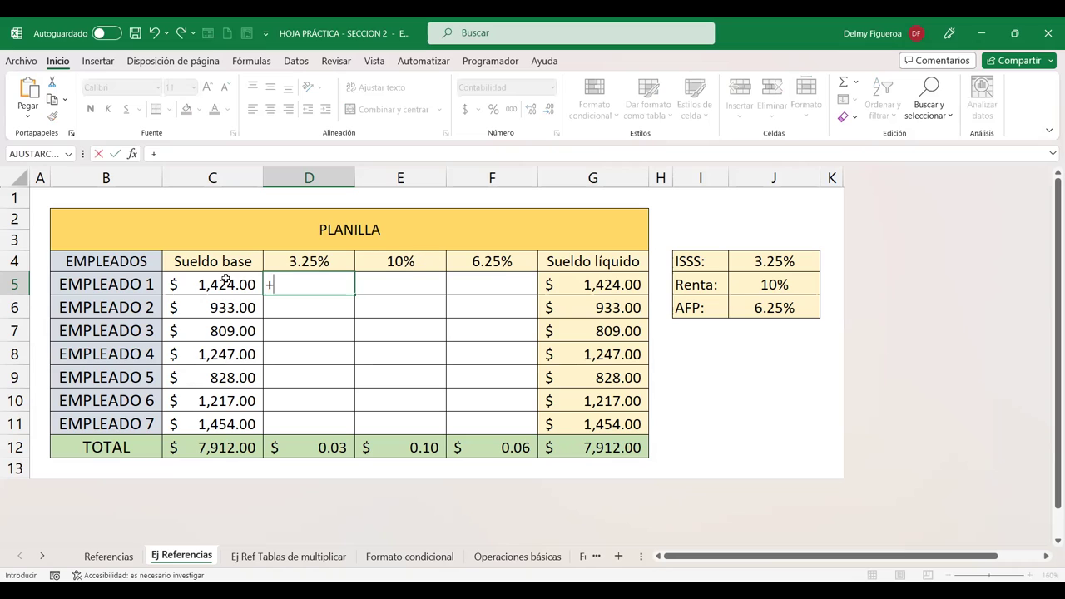
pyautogui.click(227, 281)
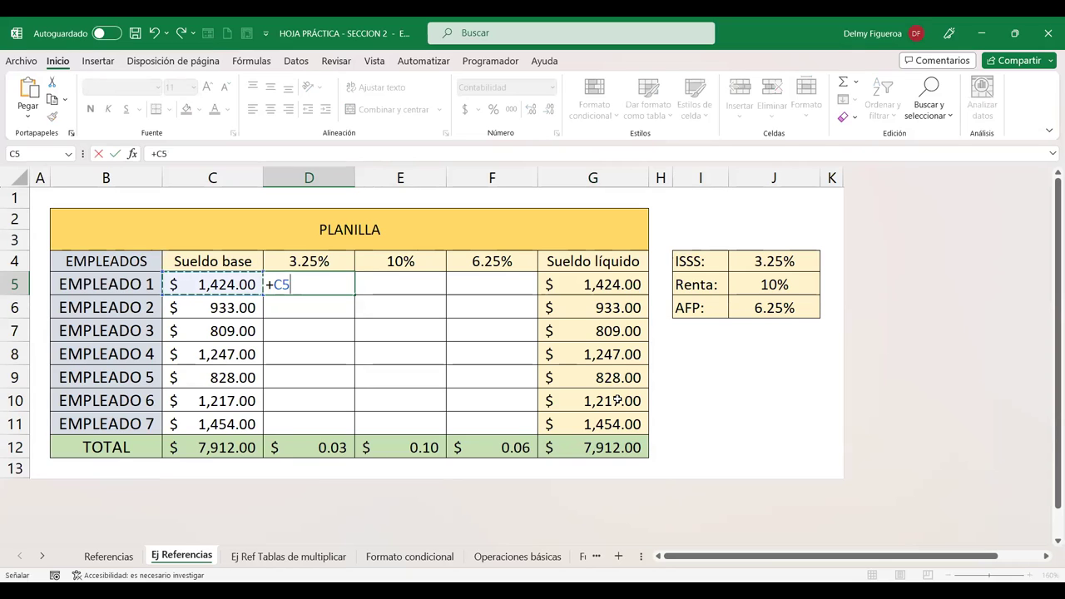
pyautogui.press('F4')
pyautogui.press('F4')
pyautogui.press('F2')
pyautogui.press('F4')
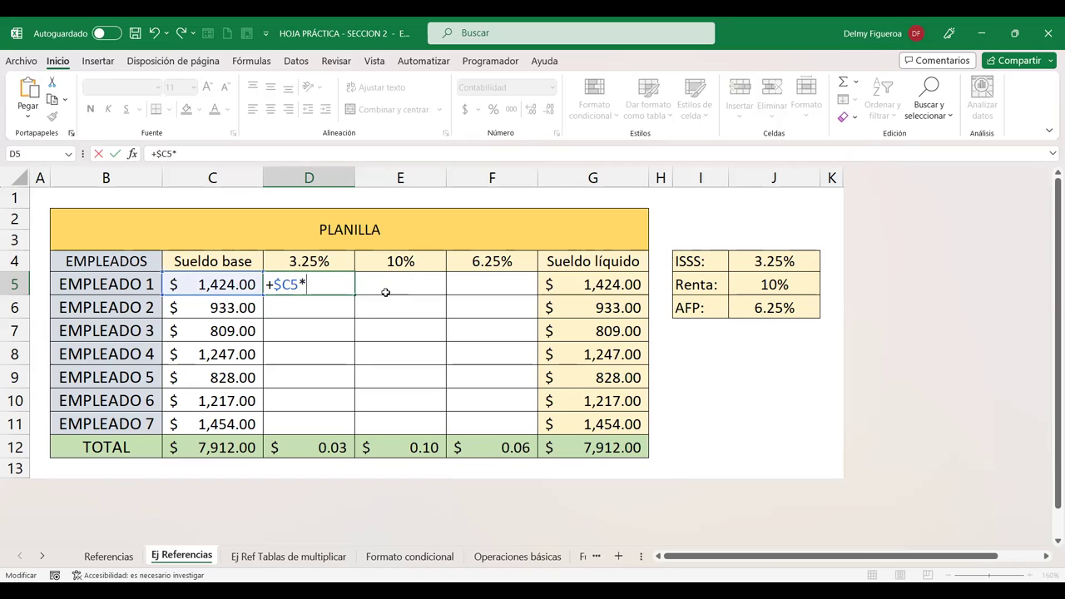
pyautogui.click(334, 261)
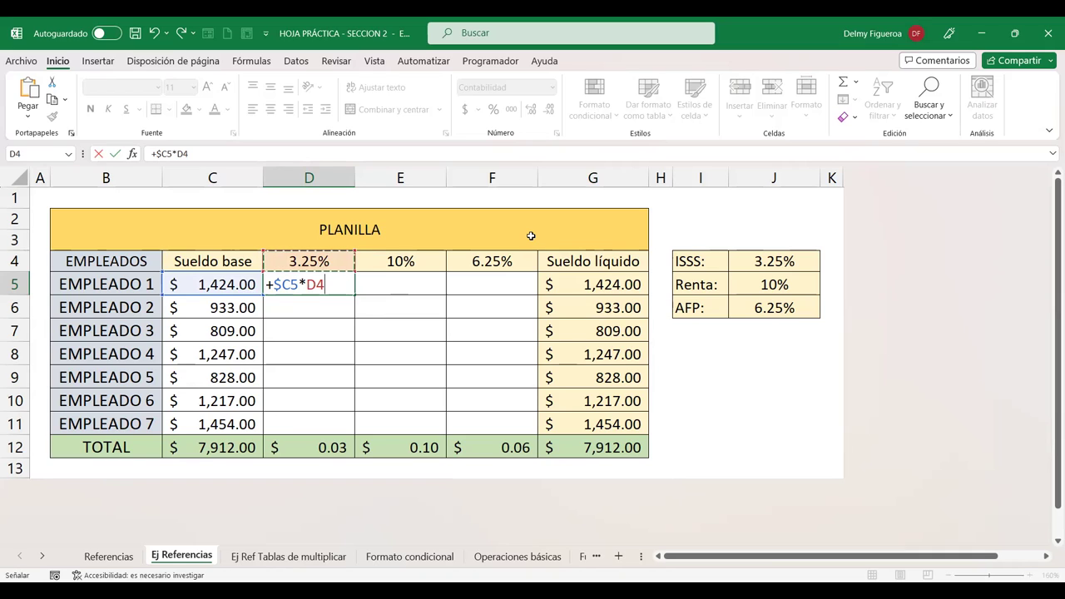
pyautogui.press('F4')
pyautogui.press('F4')
pyautogui.press('Return')
pyautogui.click(325, 284)
pyautogui.moveTo(349, 297); pyautogui.dragTo(350, 433)
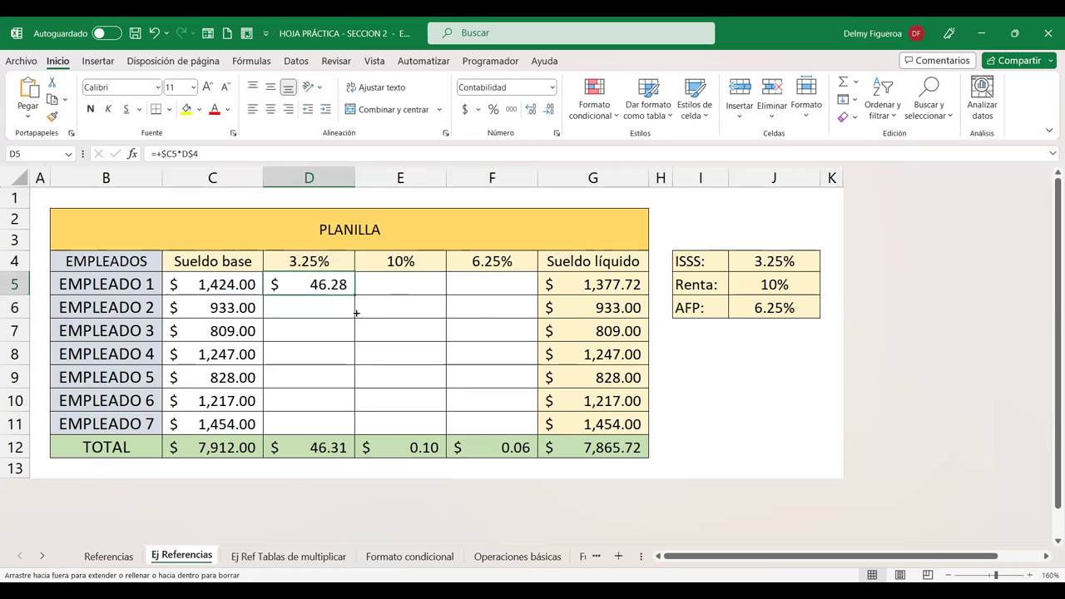
pyautogui.click(337, 425)
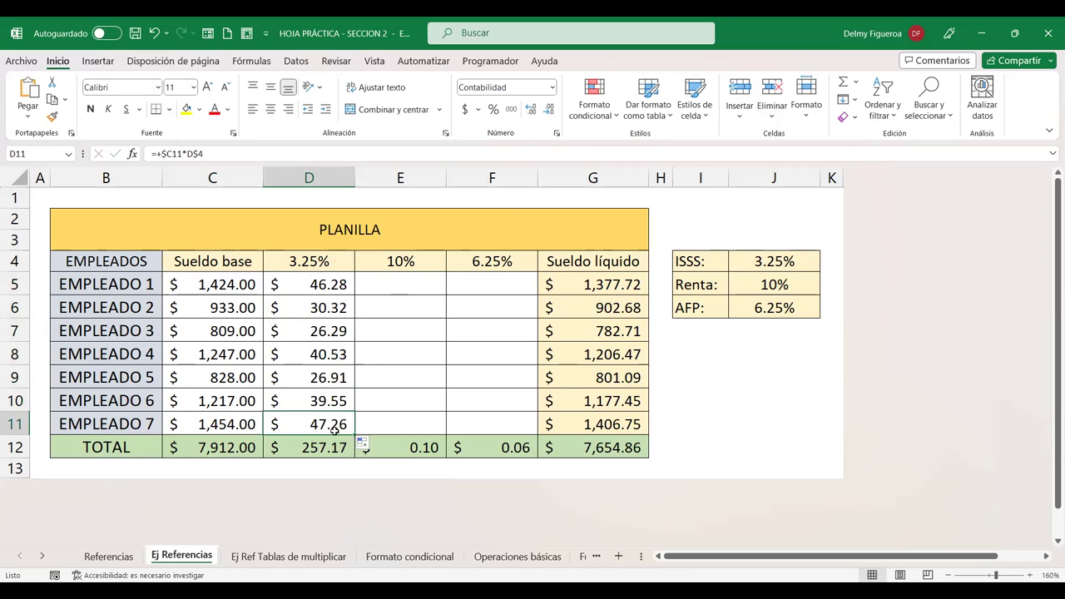
# - Fill the 3.25% formulas right into the 10% and 6.25% columns, then verify F9 and D5
pyautogui.click(340, 289)
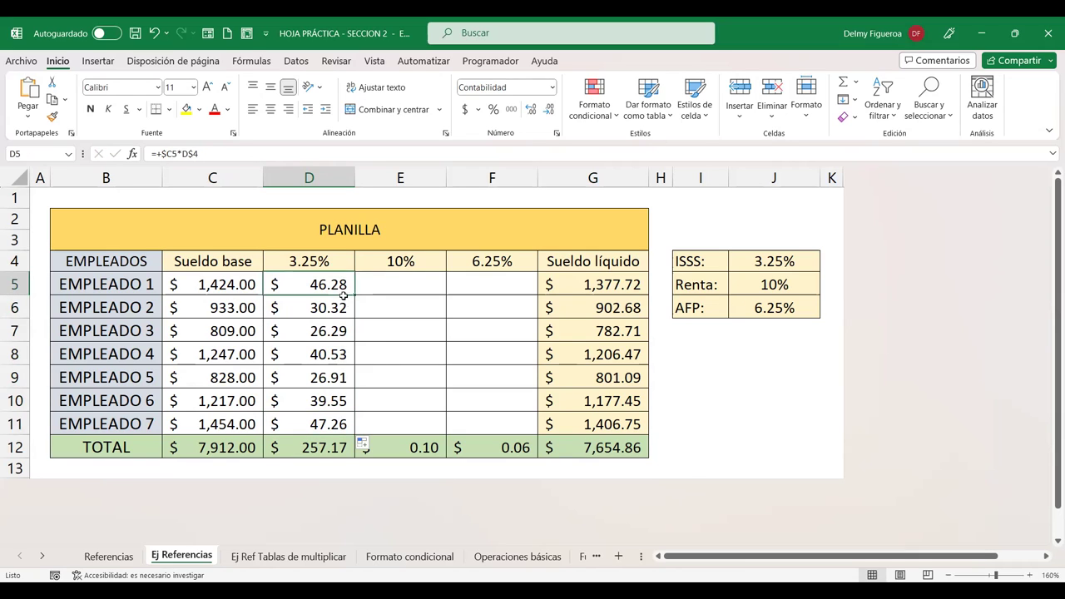
pyautogui.moveTo(331, 284)
pyautogui.mouseDown()
pyautogui.moveTo(330, 426)
pyautogui.moveTo(510, 439)
pyautogui.mouseUp()
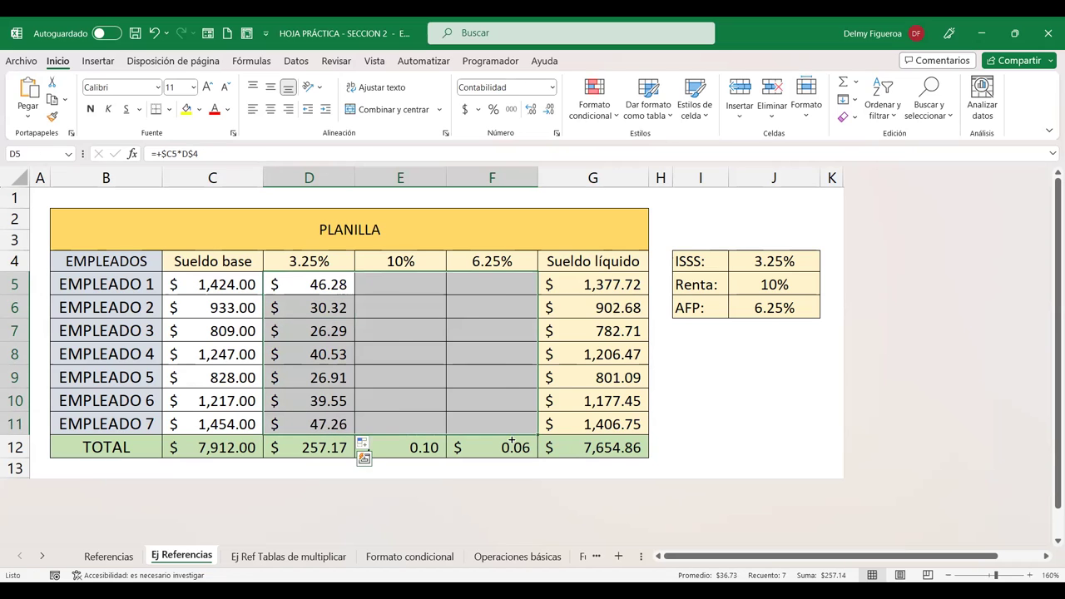
pyautogui.click(504, 373)
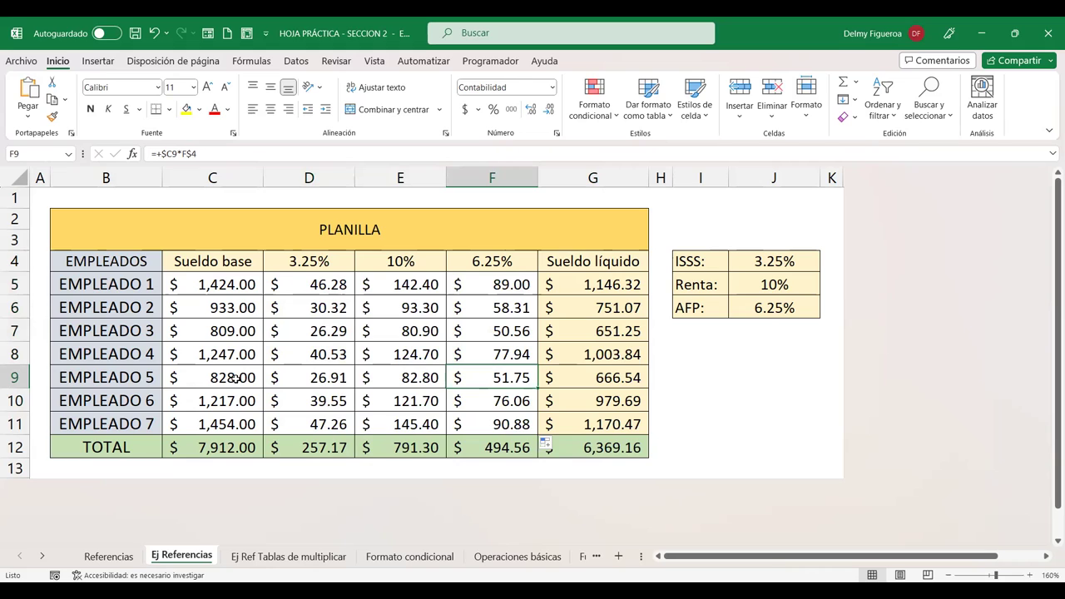
pyautogui.press('F2')
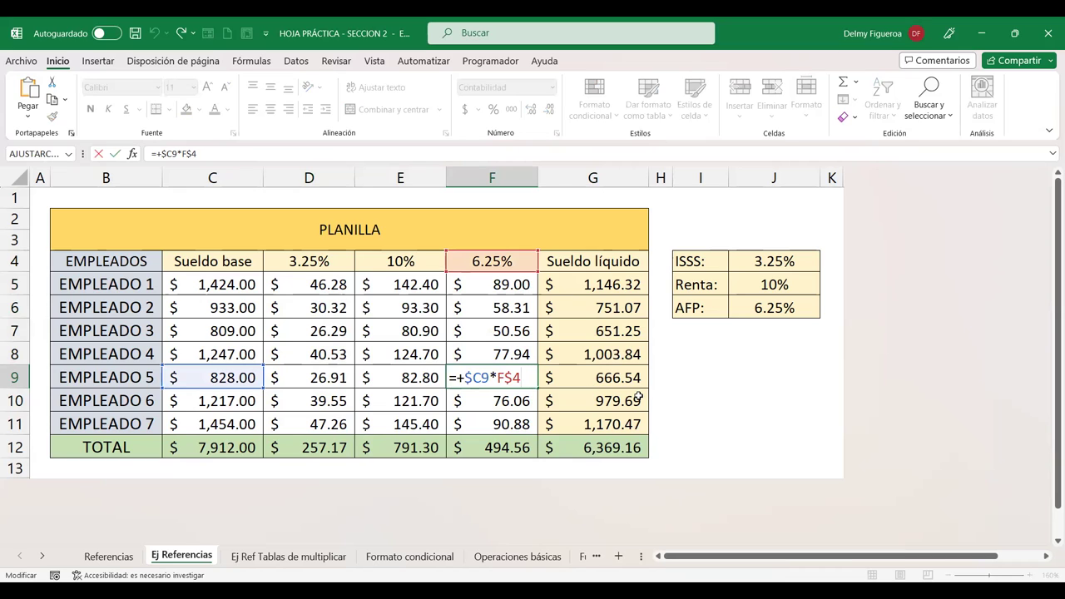
pyautogui.press('Return')
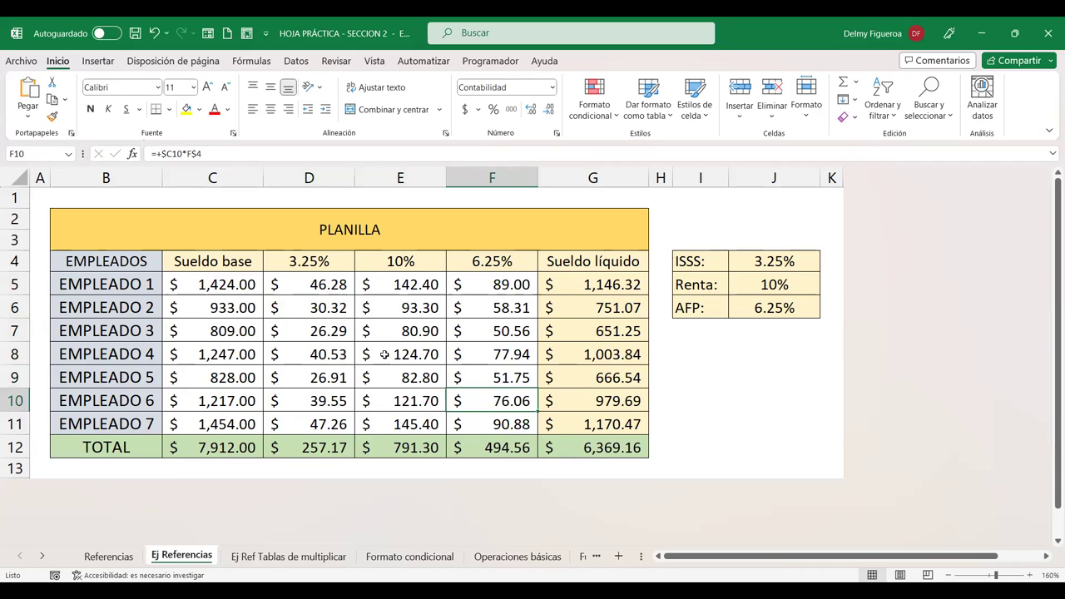
pyautogui.click(320, 280)
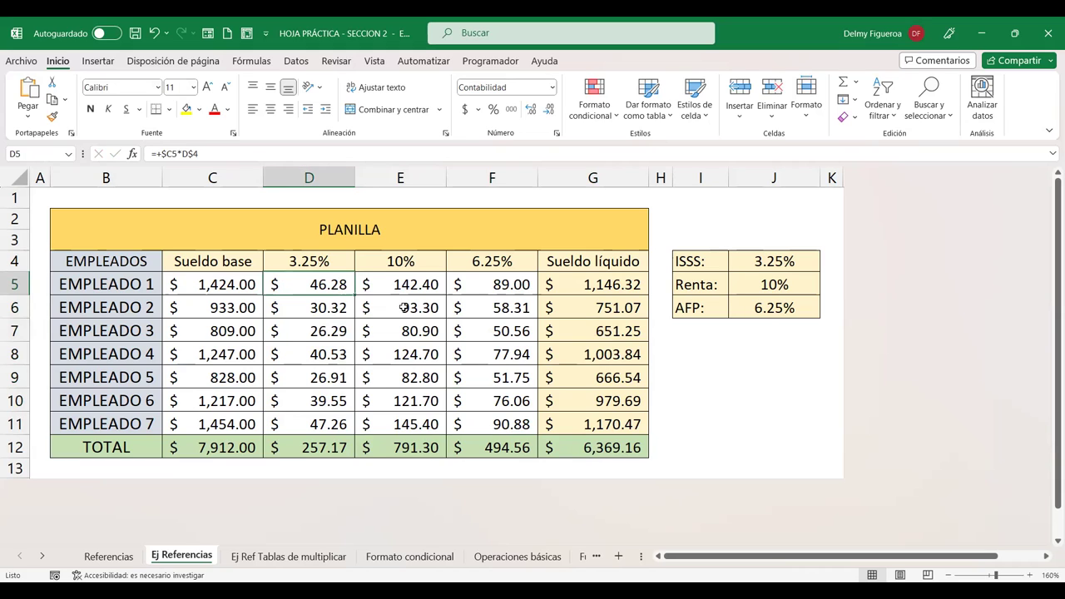
pyautogui.press('F2')
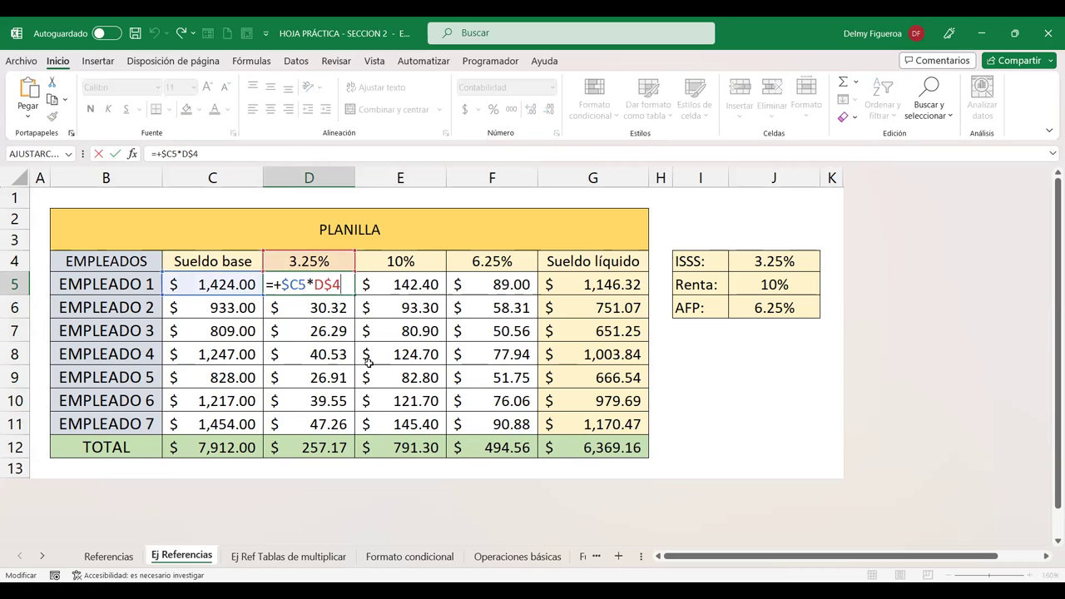
pyautogui.press('Return')
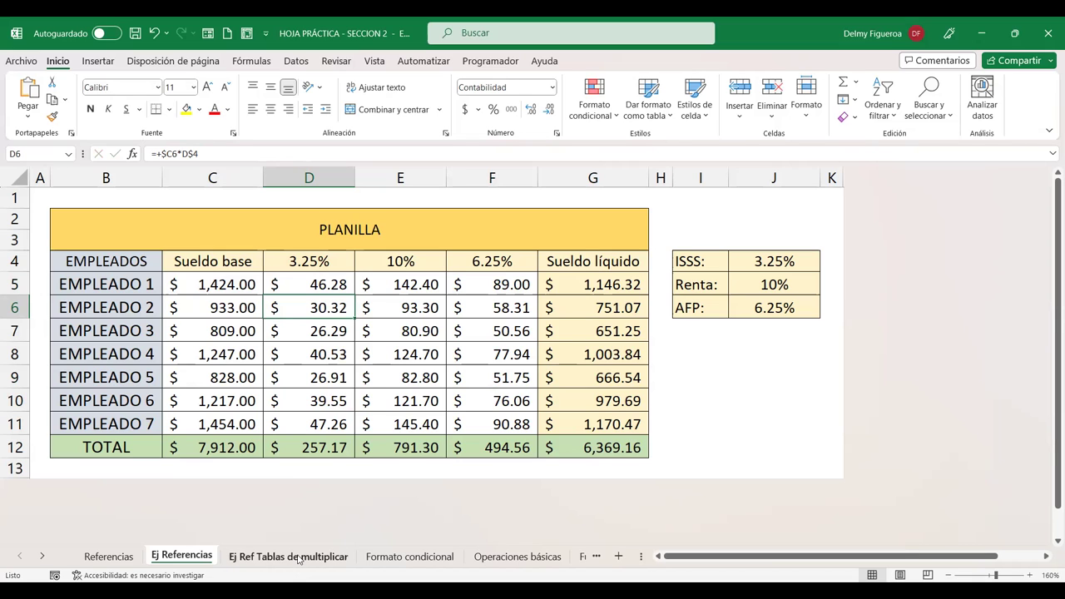
# - Insert a new sheet Hoja1, set all its cells to font size 14, and begin typing 'Refernncias' in A1
pyautogui.click(299, 557)
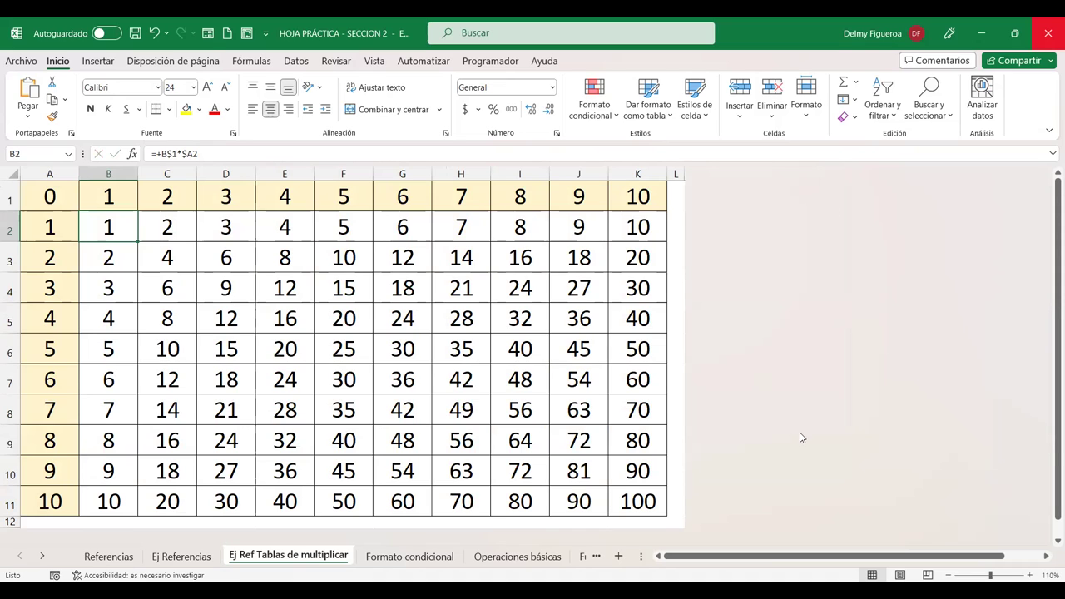
pyautogui.click(618, 556)
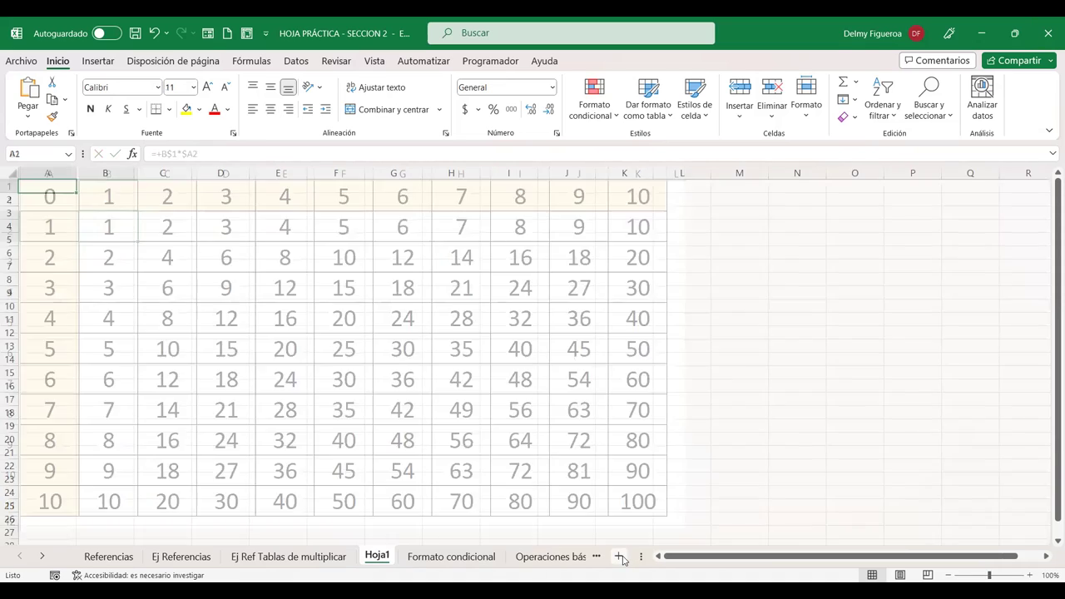
pyautogui.click(10, 174)
pyautogui.scroll(1, 1039, 566)
pyautogui.scroll(1, 1038, 566)
pyautogui.click(207, 86)
pyautogui.click(207, 87)
pyautogui.click(56, 192)
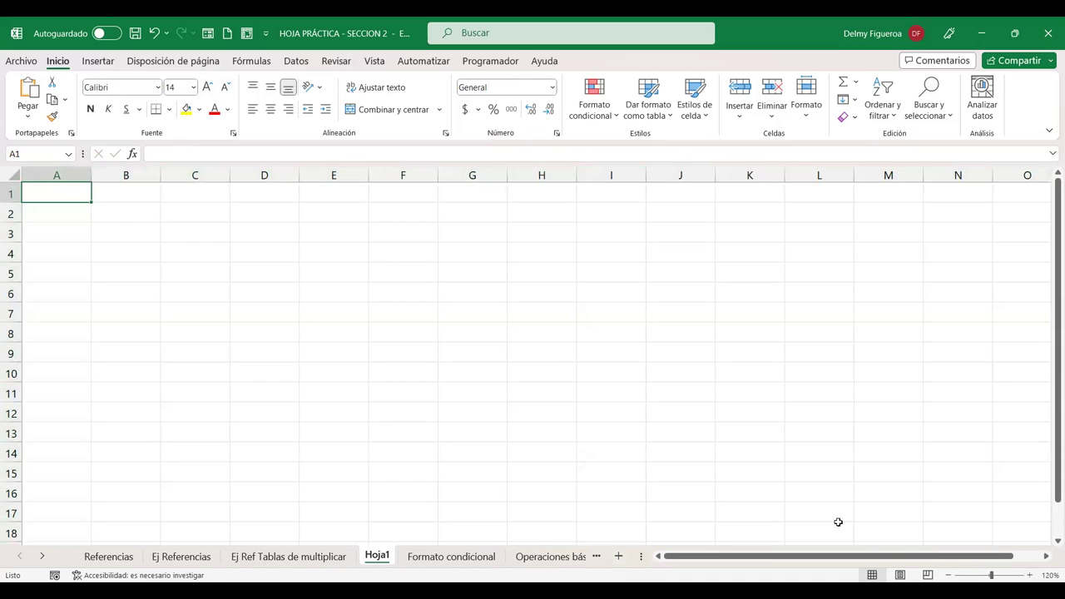
pyautogui.write('Refern')
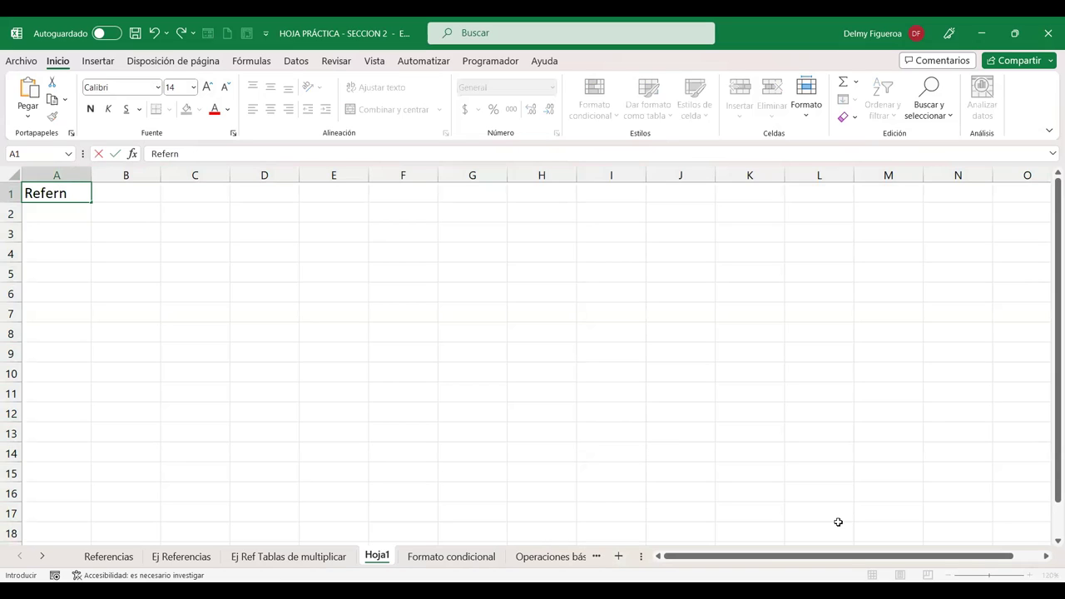
pyautogui.write('encias')
# - Complete the 'relativas: A1' note and add 'REferencias absolutas:$A$1' below it
pyautogui.write('relativas')
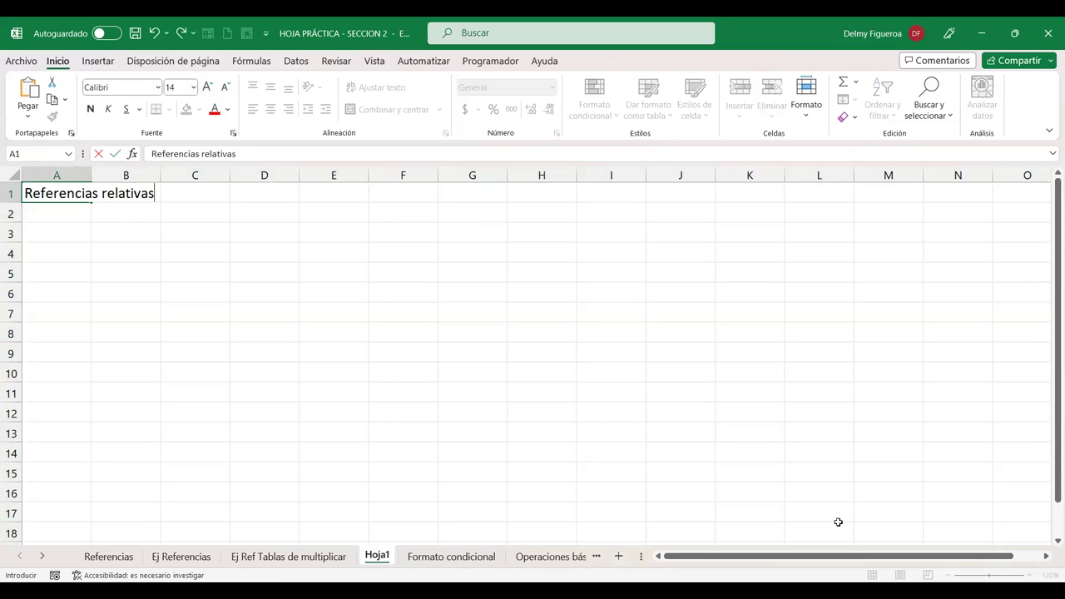
pyautogui.write(': ')
pyautogui.write('A1')
pyautogui.press('Return')
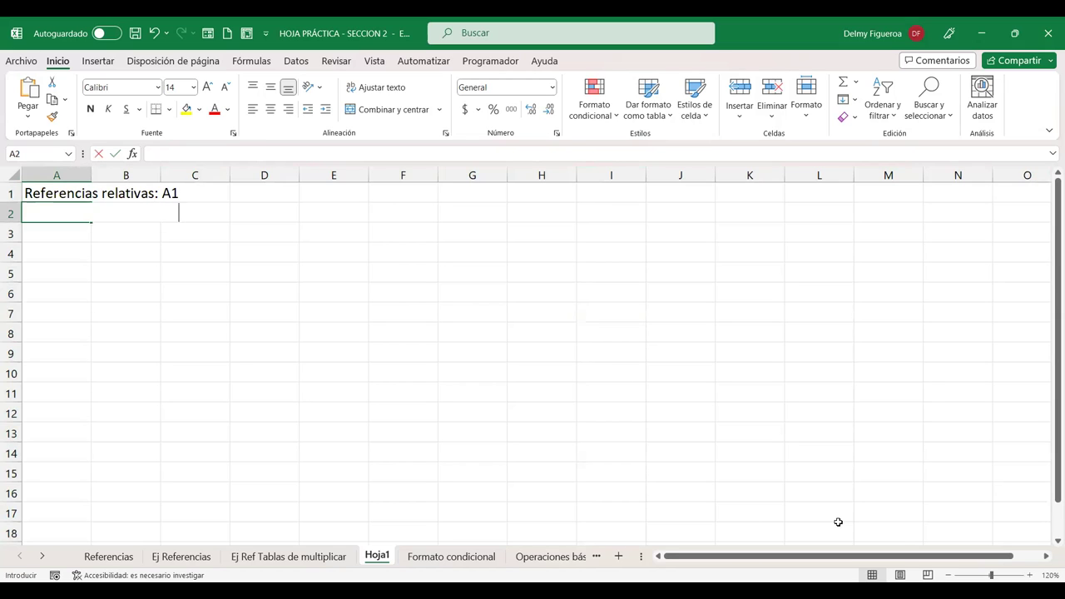
pyautogui.write('REferencias absolutas:')
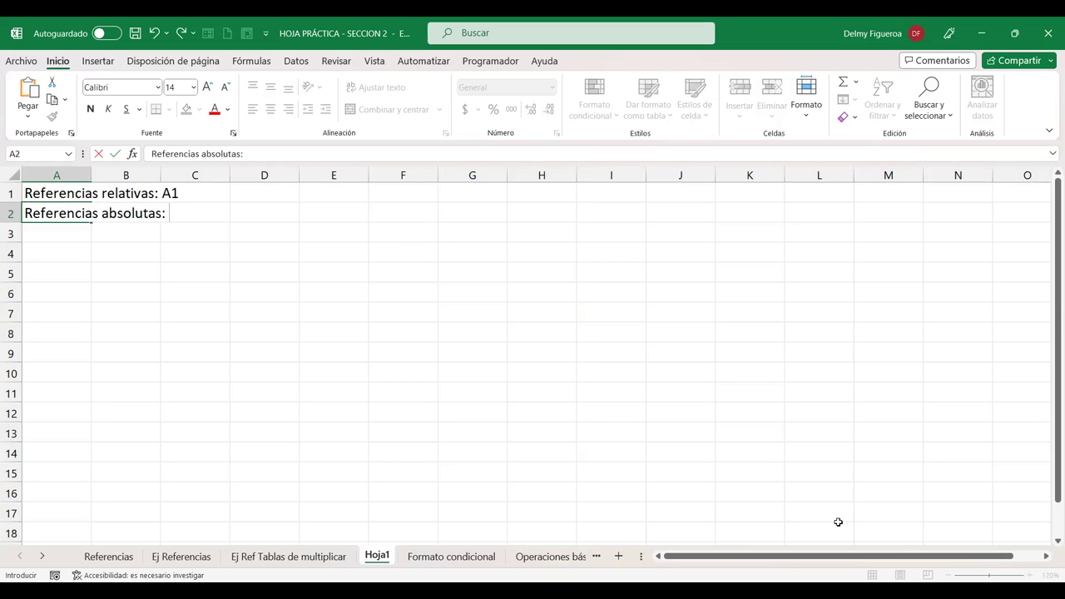
pyautogui.write('$A%')
pyautogui.press('BackSpace')
pyautogui.write('$1')
pyautogui.press('Return')
# - Add the note 'Referencias mixtas: $A1 ó A$1' in A3
pyautogui.write('Referencias mixta')
pyautogui.press('BackSpace')
pyautogui.write('tas')
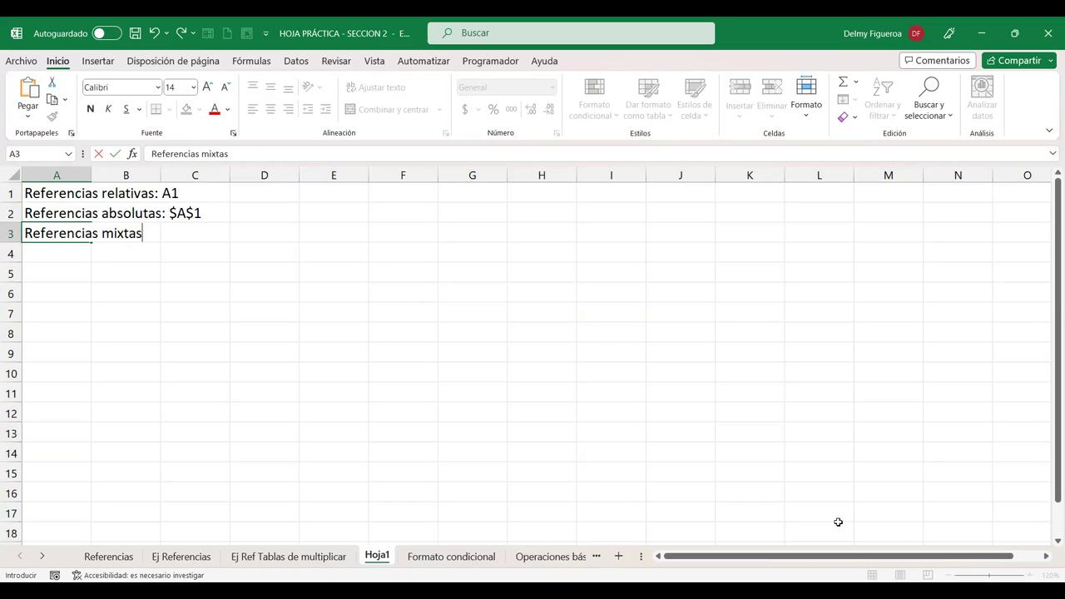
pyautogui.write(': ')
pyautogui.write('$')
pyautogui.write('A')
pyautogui.write('1')
pyautogui.write(' ´o')
pyautogui.press('BackSpace')
pyautogui.press('BackSpace')
pyautogui.write('ó')
pyautogui.write(' A$1')
pyautogui.press('Return')
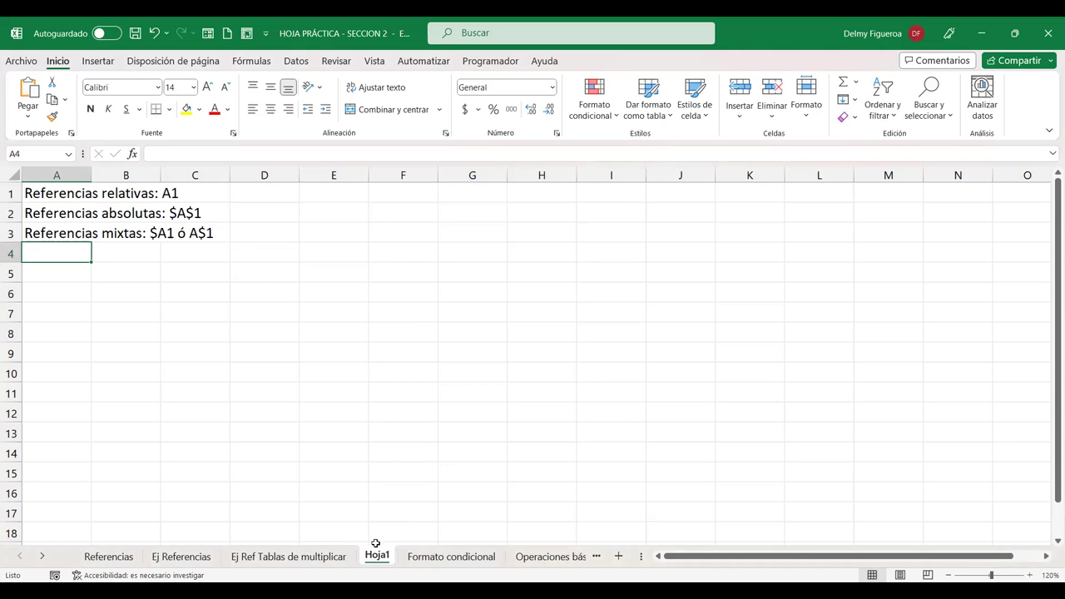
pyautogui.click(353, 198)
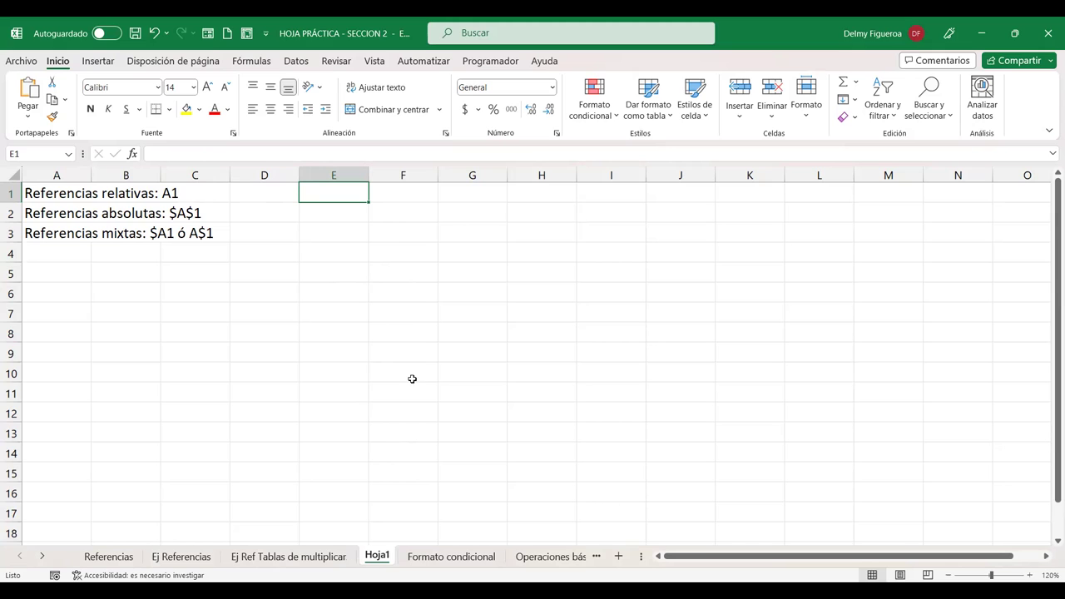
# - Copy range B4:C12 (employee names and base salaries) from Ej Referencias, then go back to Hoja1
pyautogui.click(287, 557)
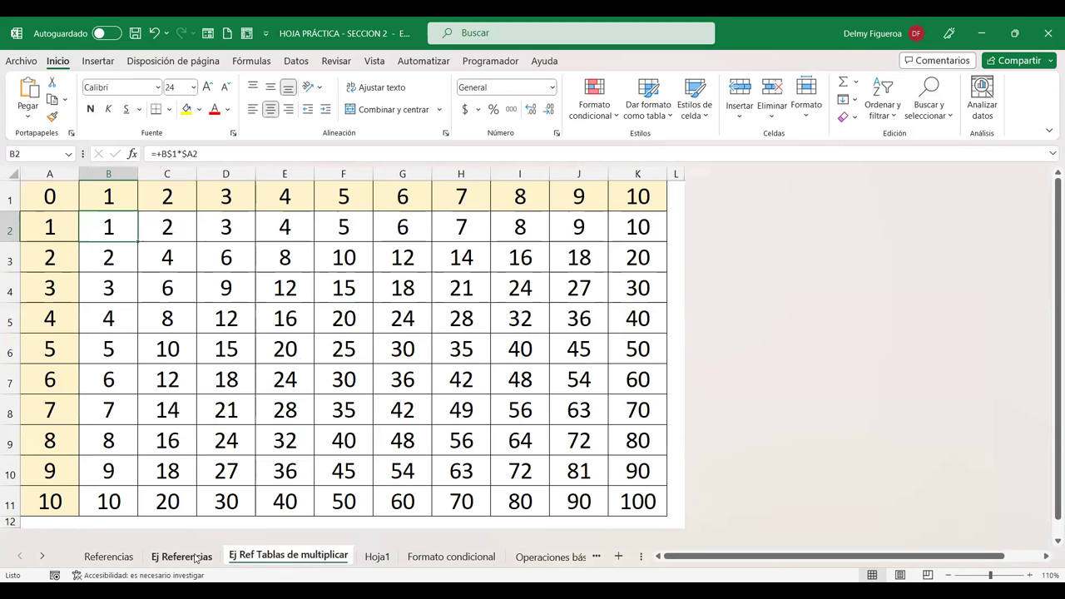
pyautogui.click(197, 557)
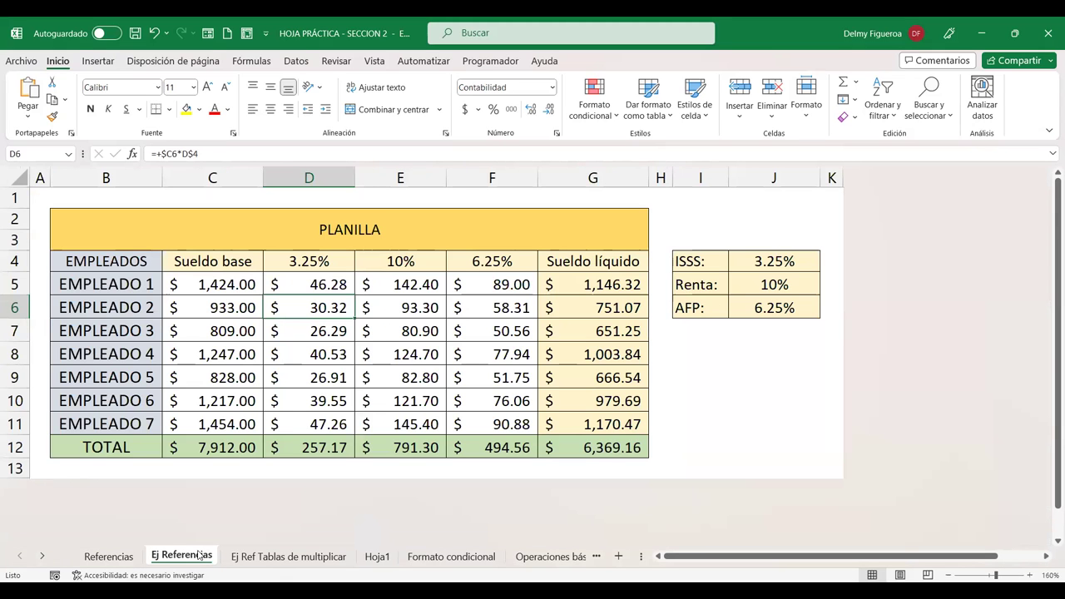
pyautogui.click(114, 561)
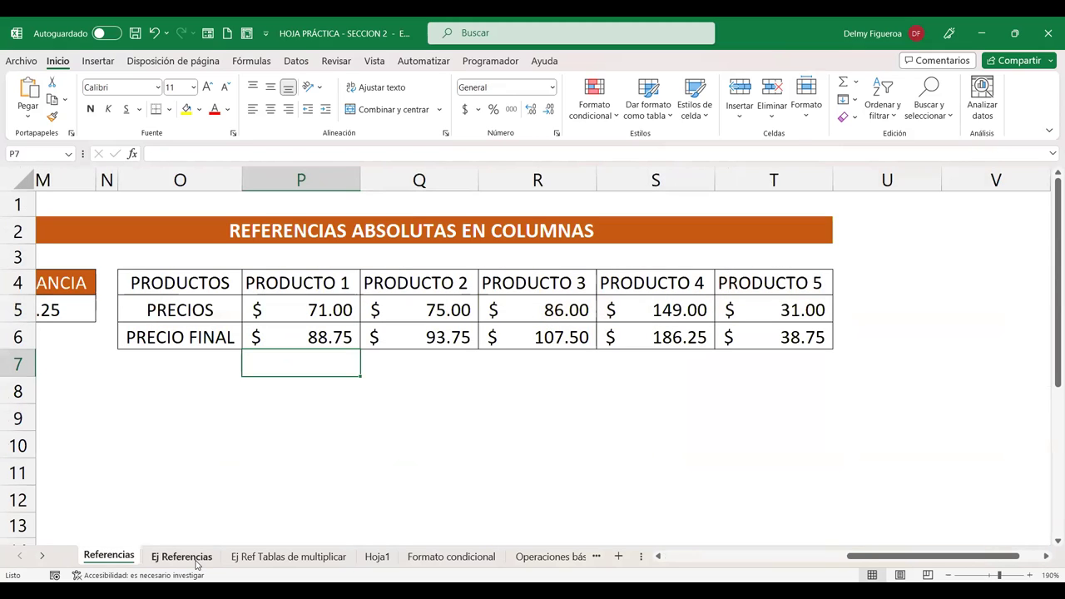
pyautogui.click(196, 559)
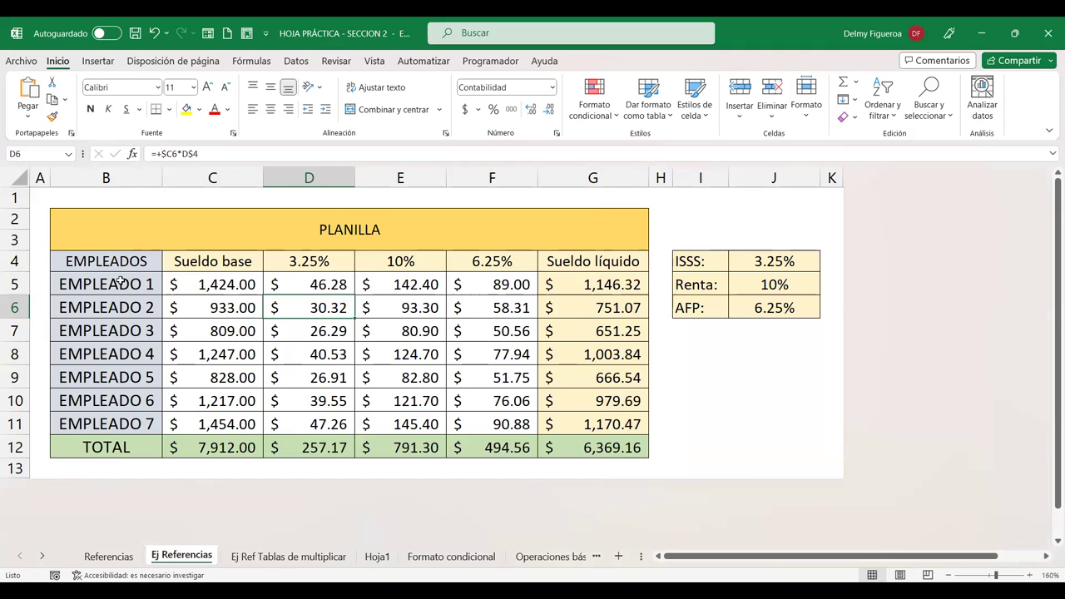
pyautogui.moveTo(115, 253)
pyautogui.mouseDown()
pyautogui.moveTo(229, 423)
pyautogui.moveTo(228, 443)
pyautogui.mouseUp()
pyautogui.hotkey('ctrl', 'c')
pyautogui.click(249, 557)
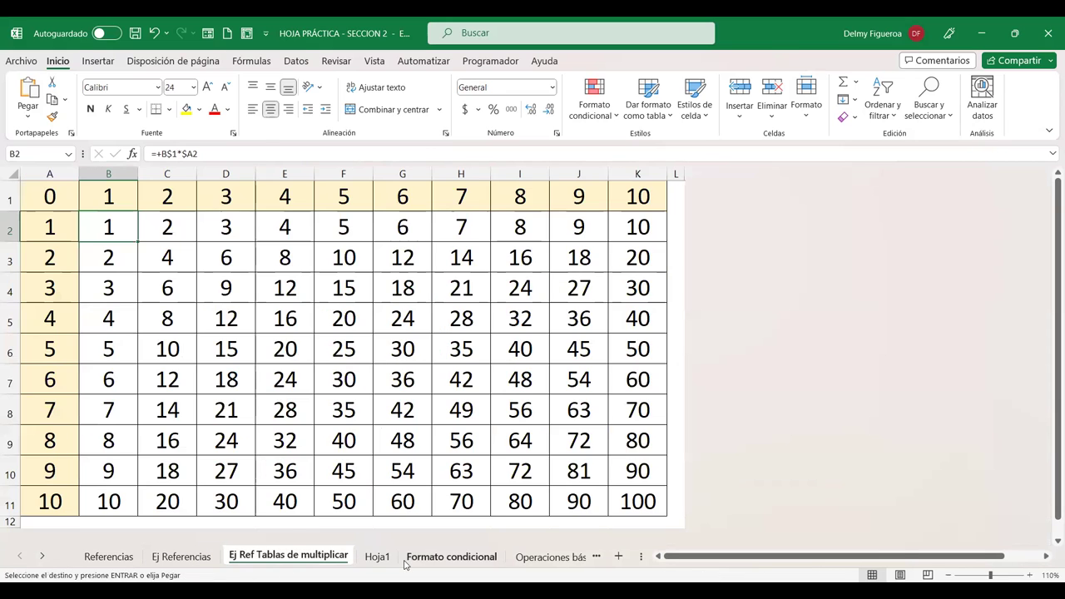
pyautogui.click(378, 558)
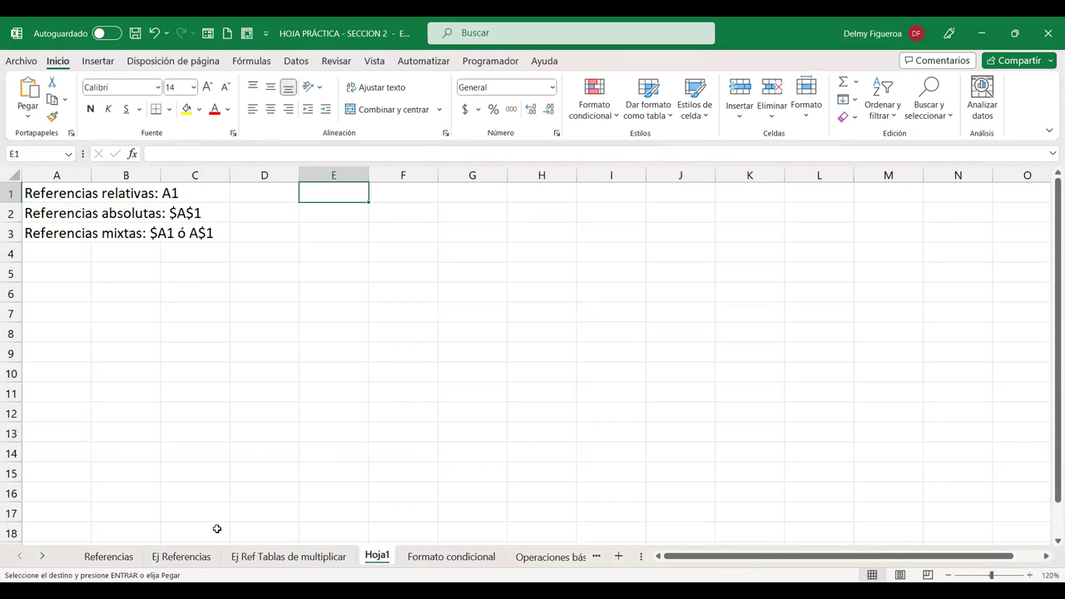
pyautogui.click(186, 557)
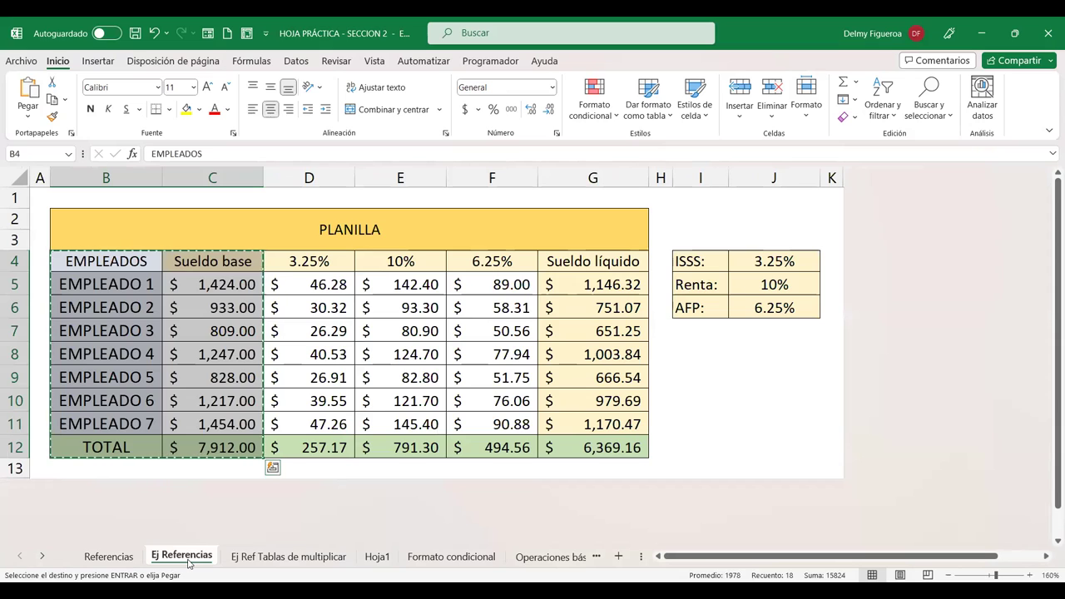
pyautogui.click(383, 567)
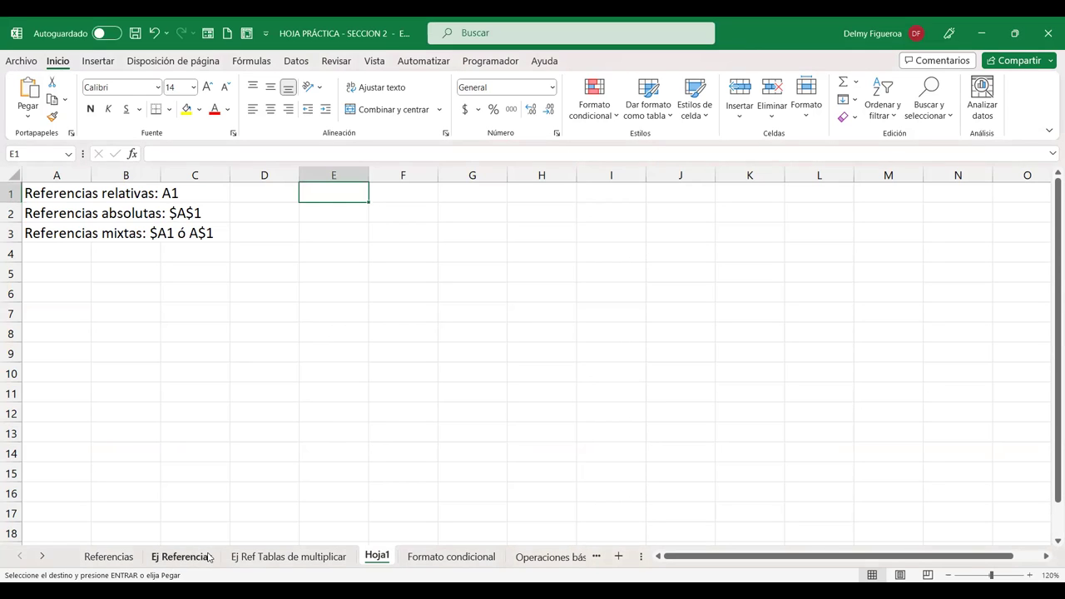
pyautogui.click(180, 556)
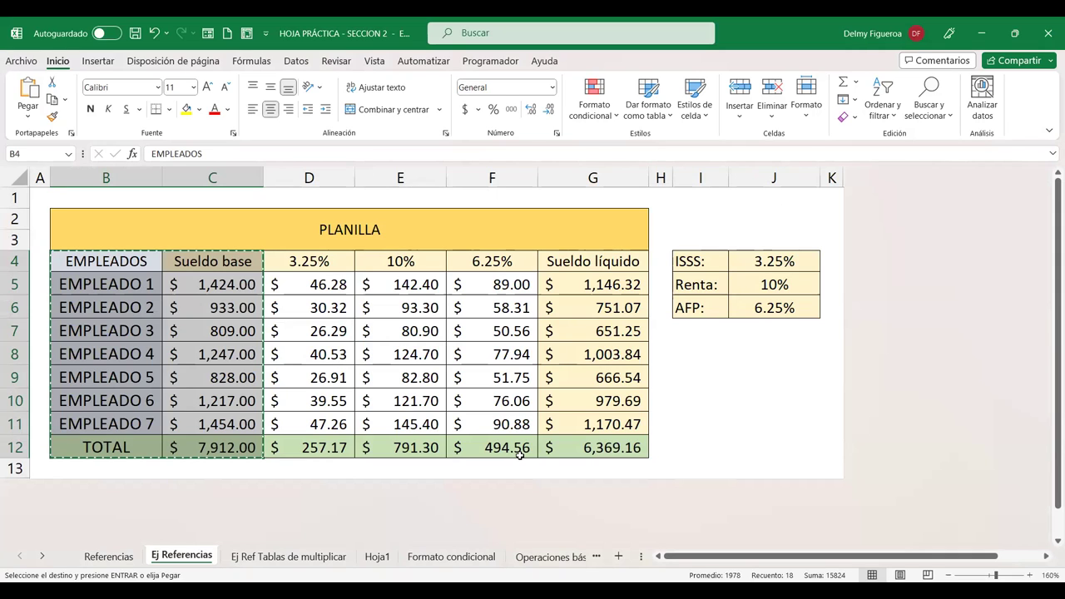
pyautogui.click(328, 281)
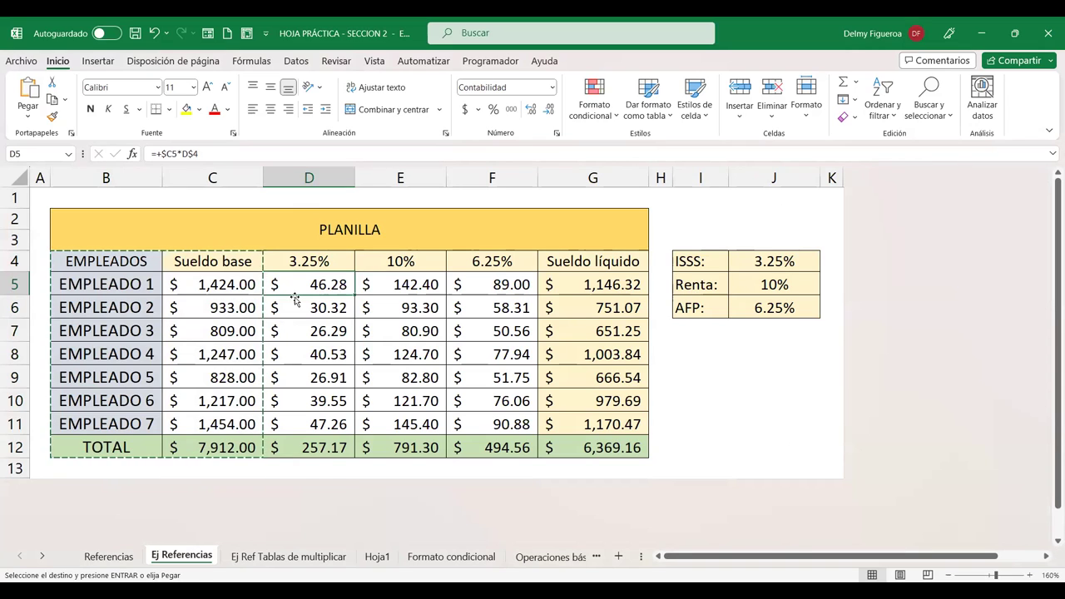
pyautogui.doubleClick(295, 294)
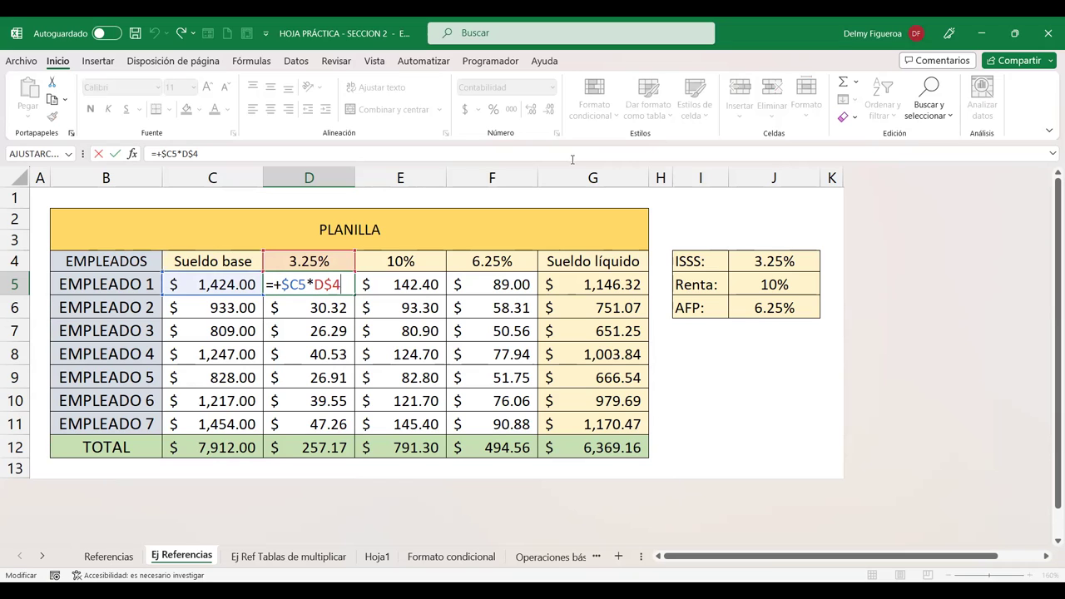
pyautogui.press('Return')
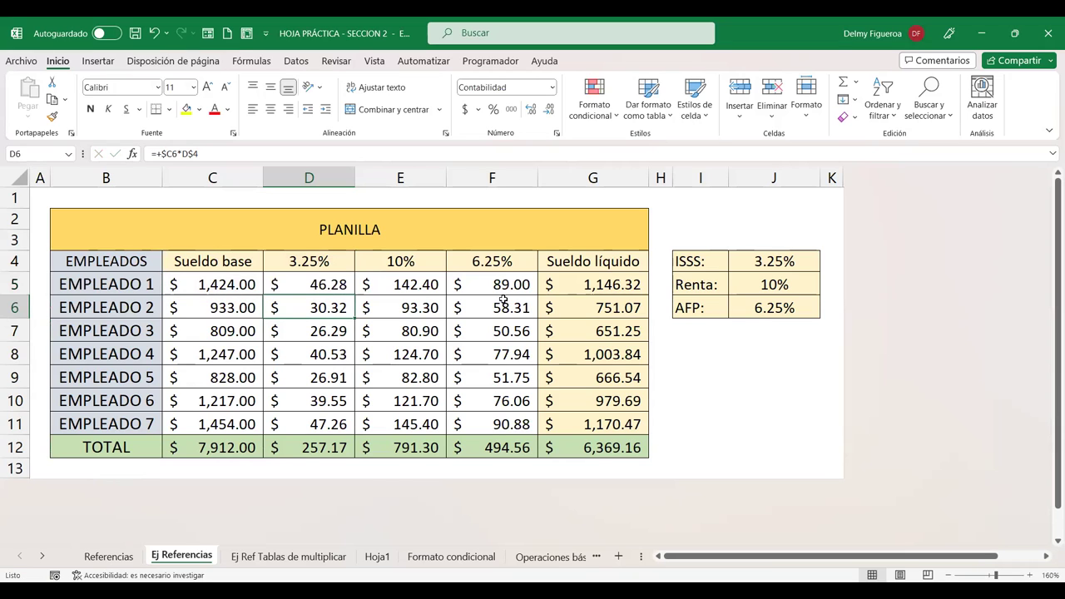
pyautogui.moveTo(139, 260)
pyautogui.mouseDown()
pyautogui.moveTo(223, 422)
pyautogui.moveTo(223, 447)
pyautogui.mouseUp()
pyautogui.hotkey('ctrl', 'c')
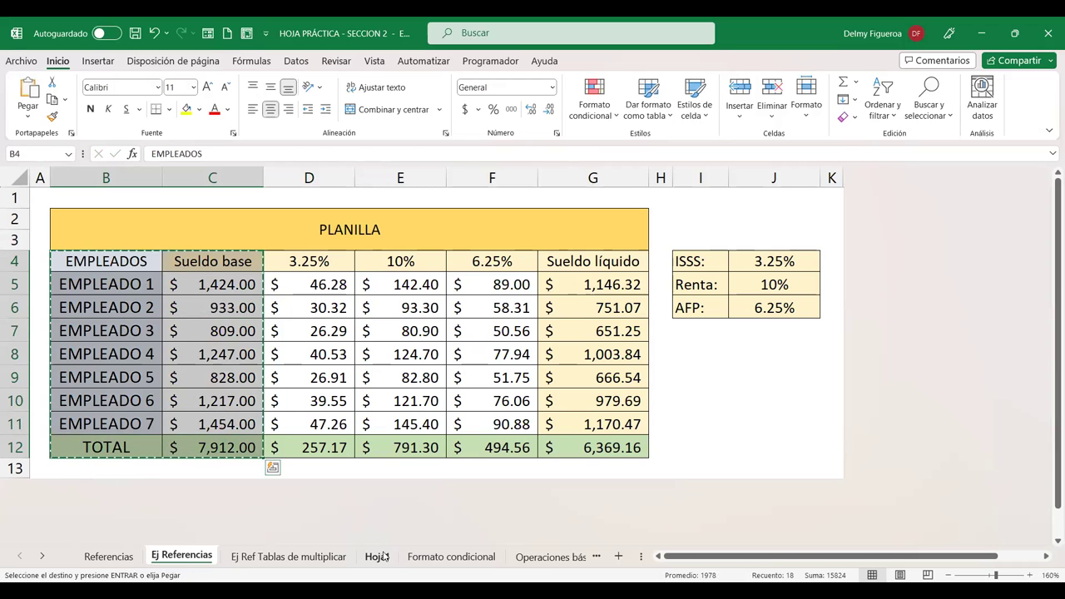
pyautogui.click(377, 556)
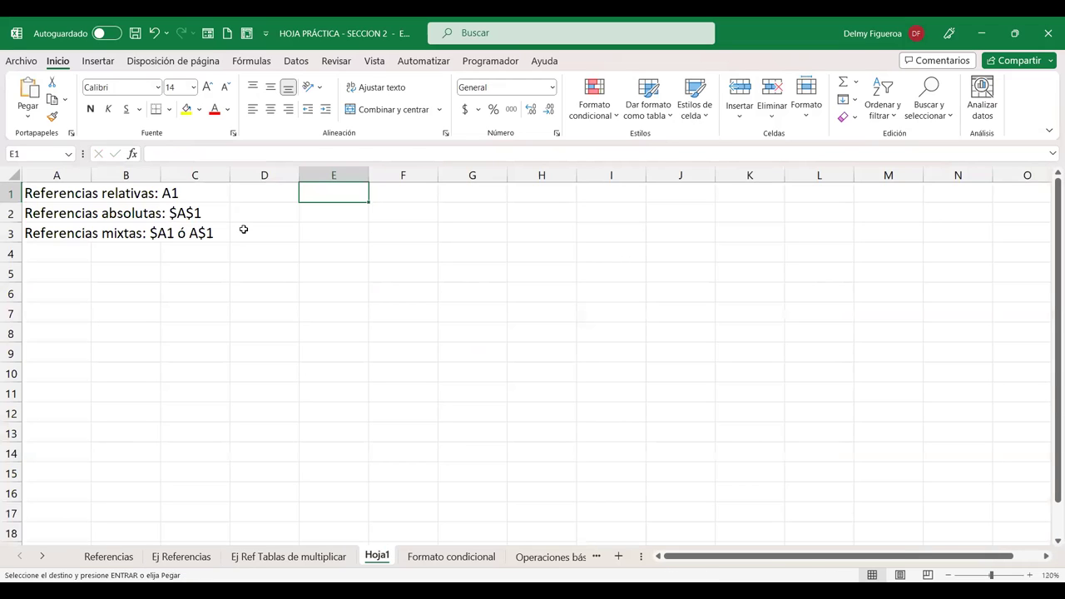
pyautogui.click(128, 271)
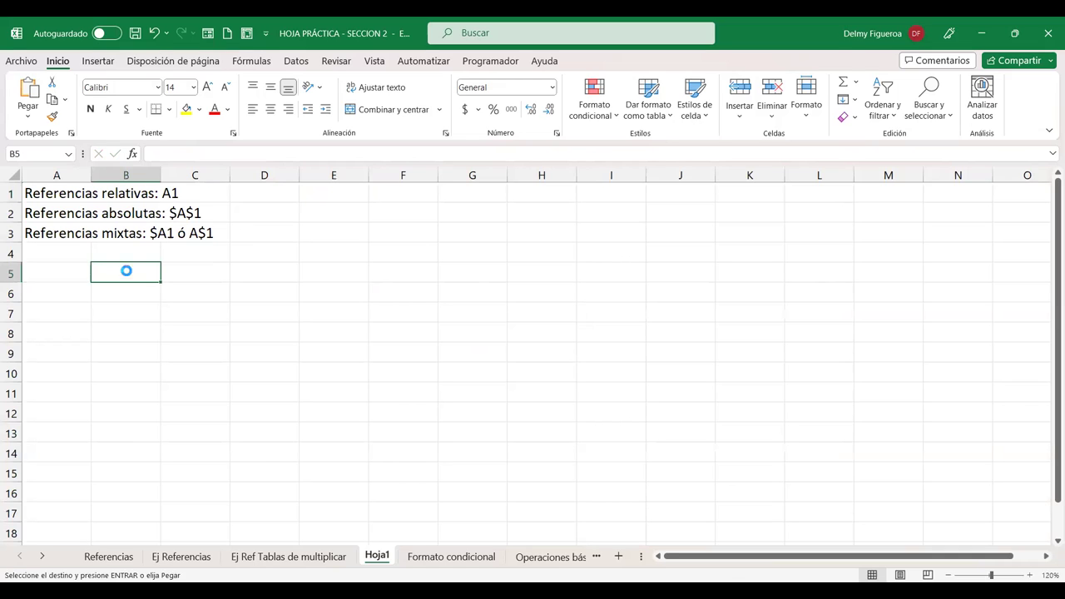
pyautogui.hotkey('ctrl', 'v')
pyautogui.doubleClick(164, 176)
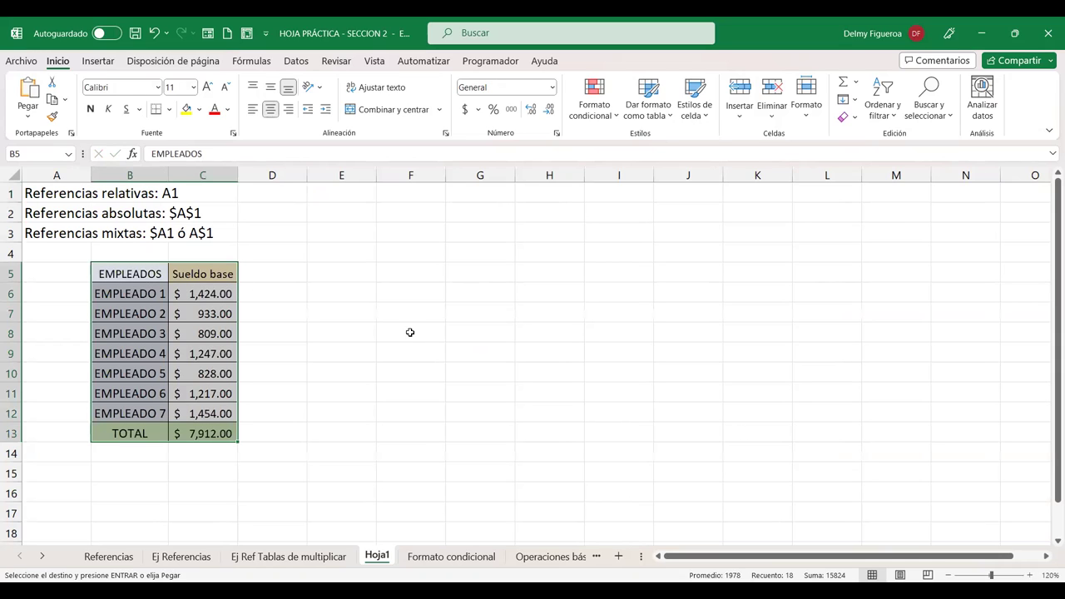
pyautogui.click(206, 87)
pyautogui.click(207, 87)
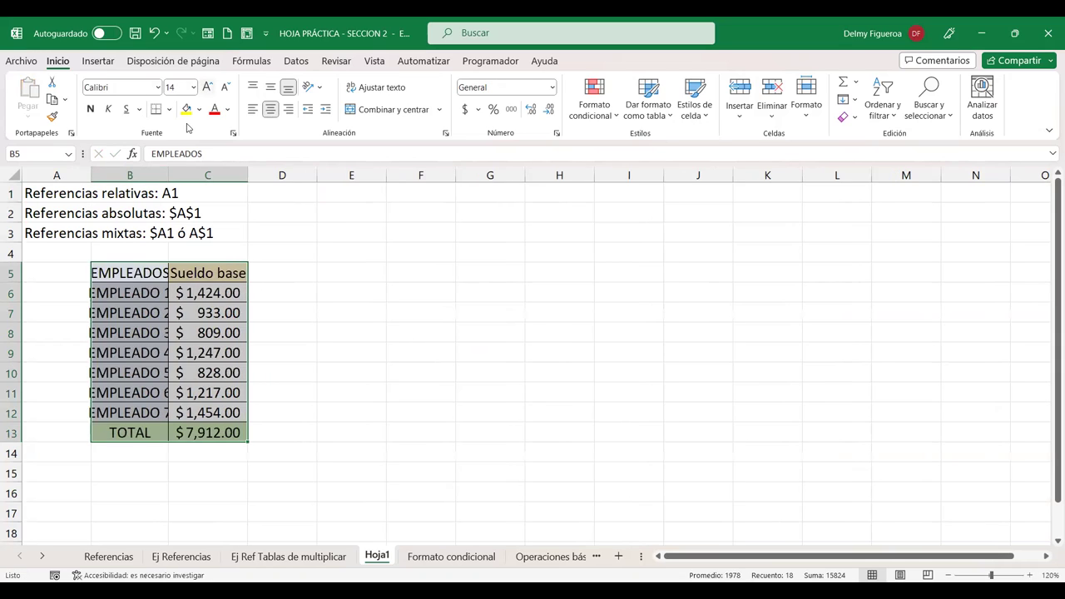
pyautogui.doubleClick(172, 168)
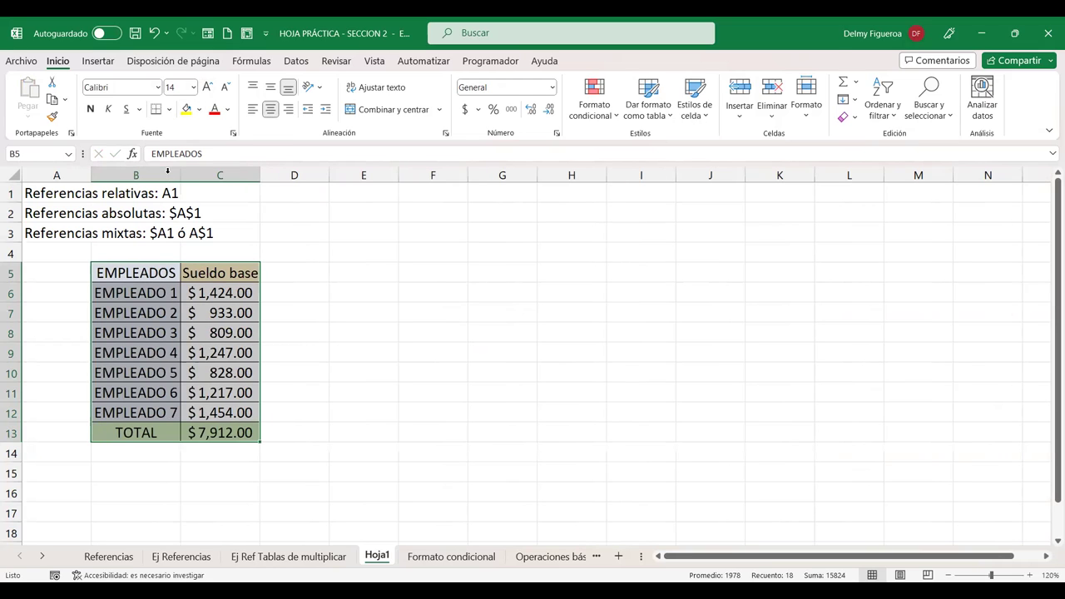
pyautogui.doubleClick(260, 175)
pyautogui.click(294, 274)
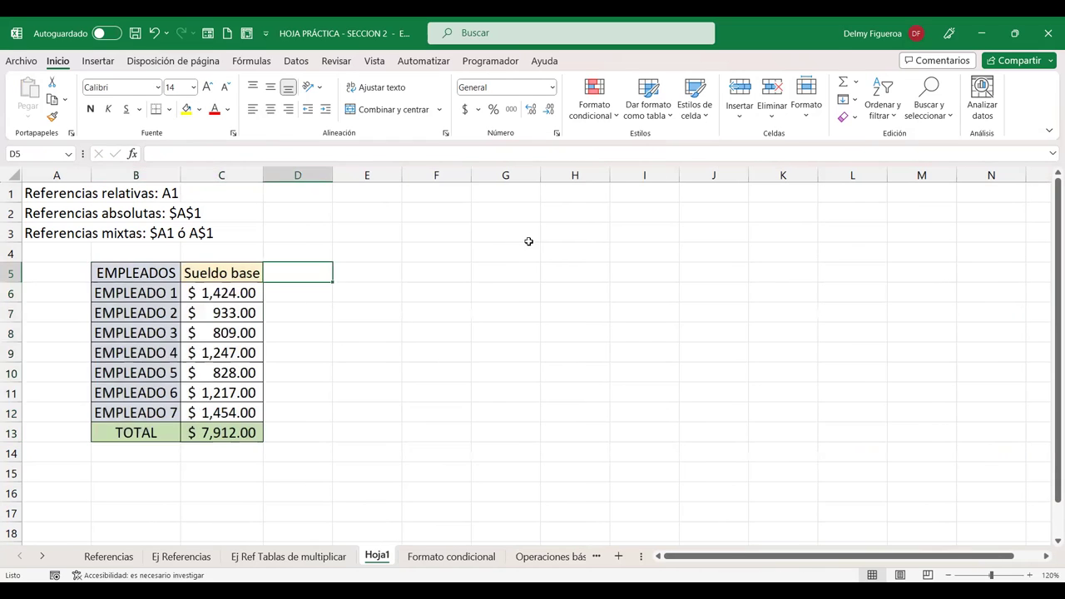
pyautogui.write('Porcentaje')
pyautogui.press('Return')
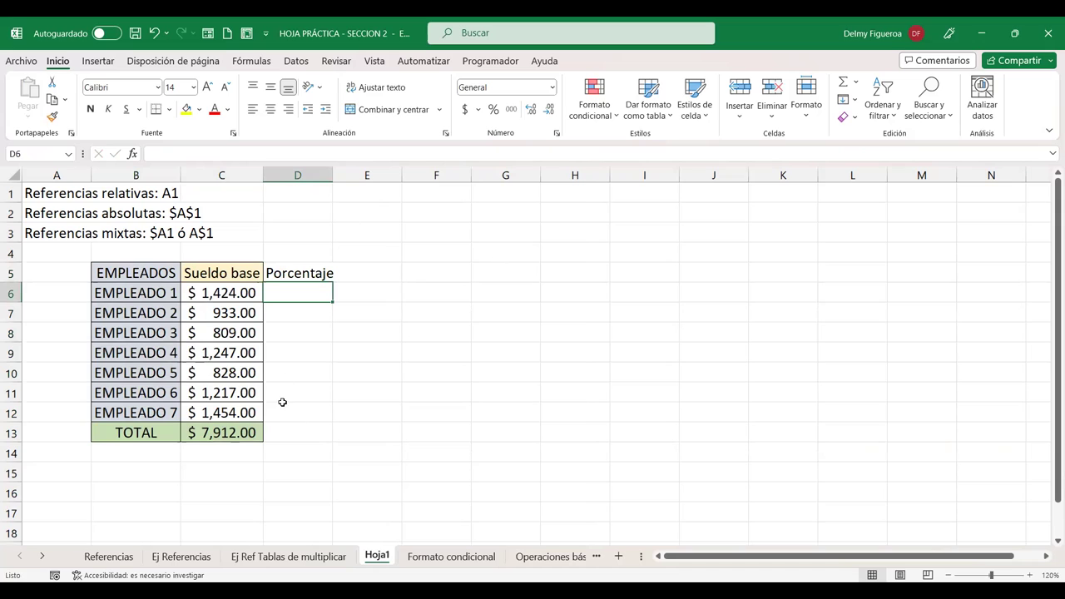
pyautogui.moveTo(334, 180); pyautogui.dragTo(339, 180)
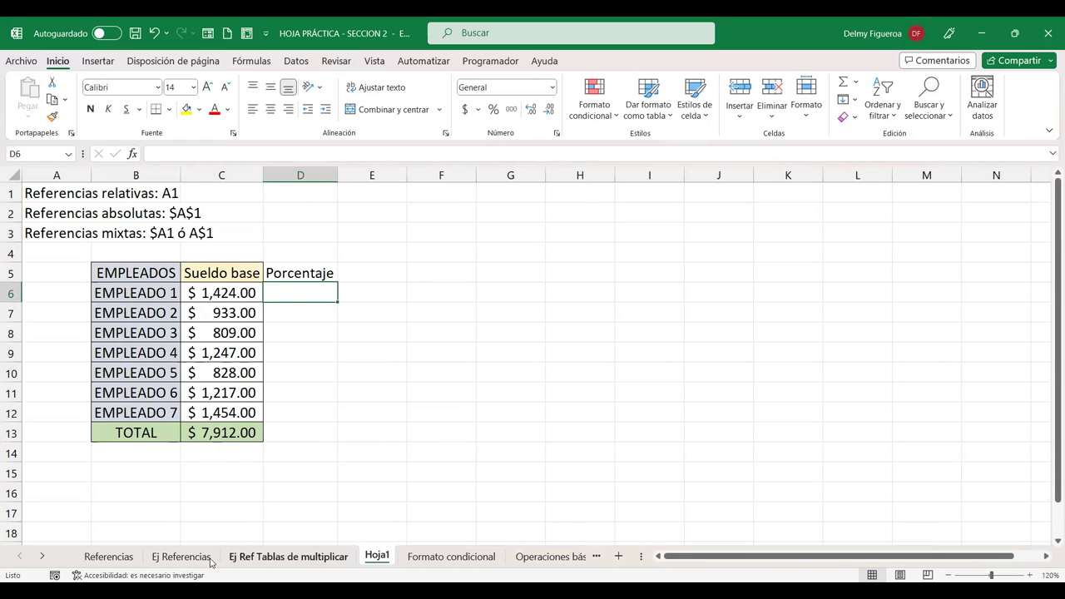
pyautogui.click(288, 557)
pyautogui.click(181, 557)
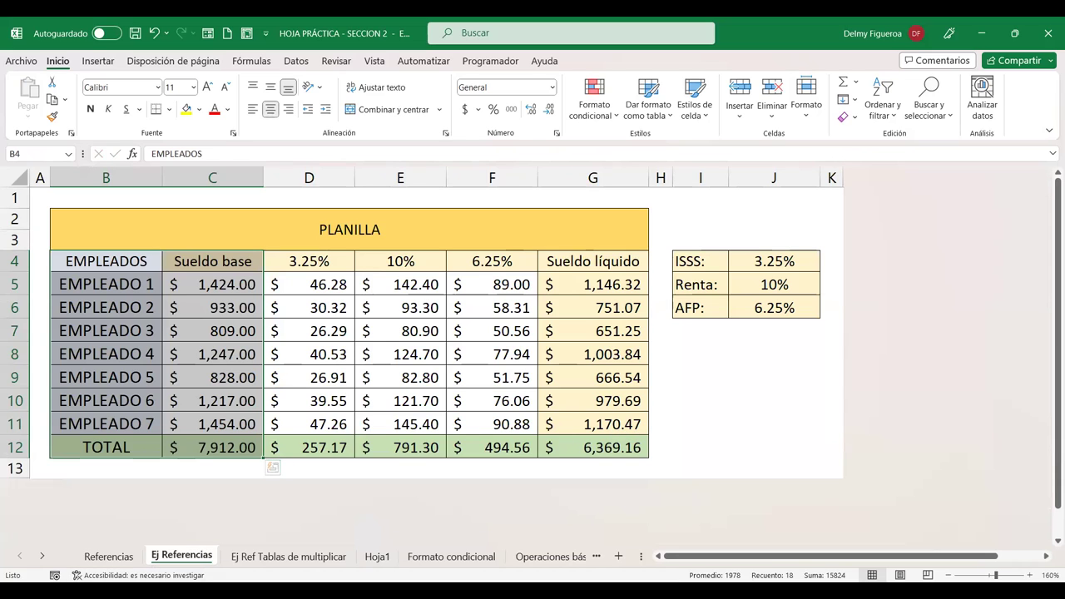
pyautogui.click(383, 558)
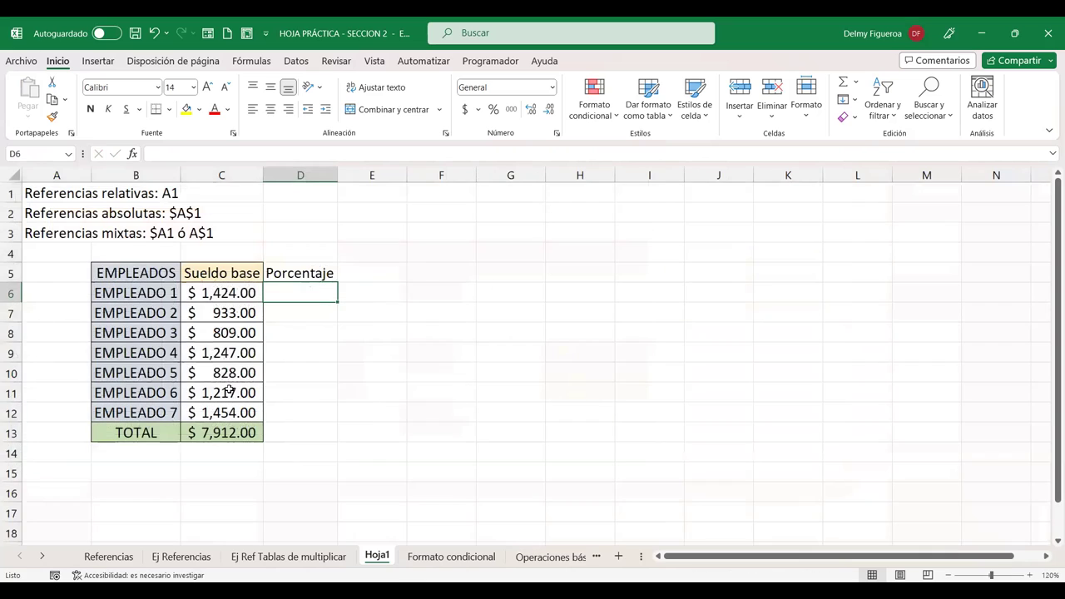
pyautogui.click(215, 440)
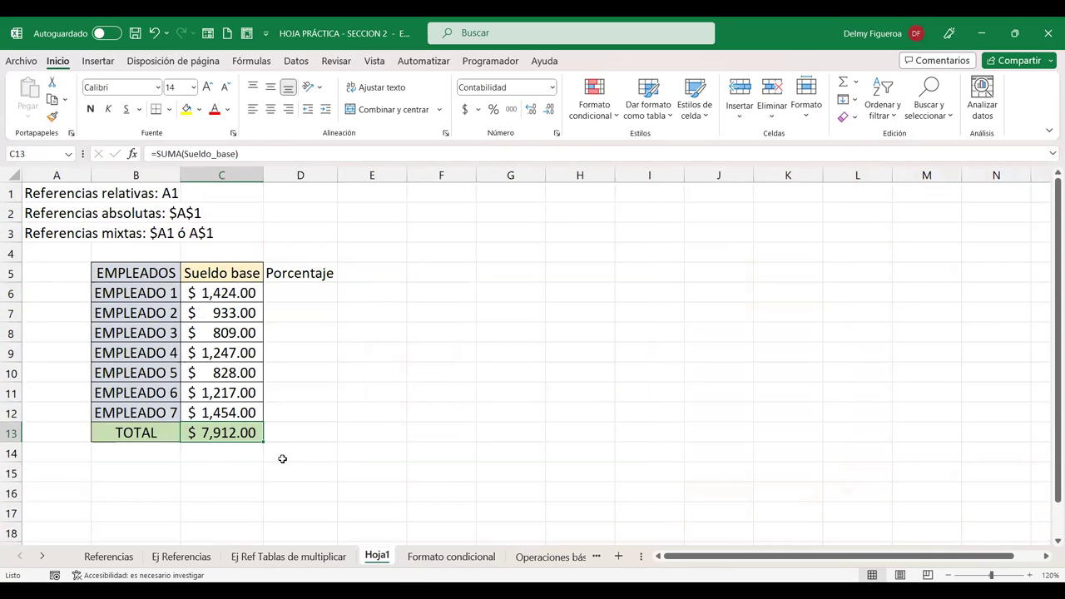
pyautogui.click(297, 294)
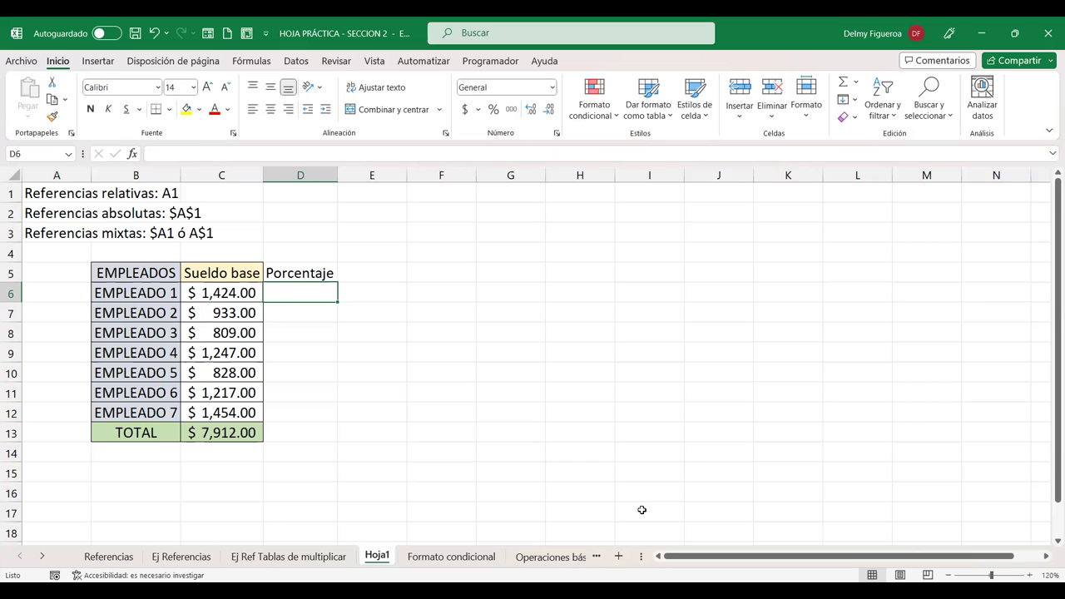
# - Enter the formula =+C6/C13 in D6 for Empleado 1's share of the total
pyautogui.write('+')
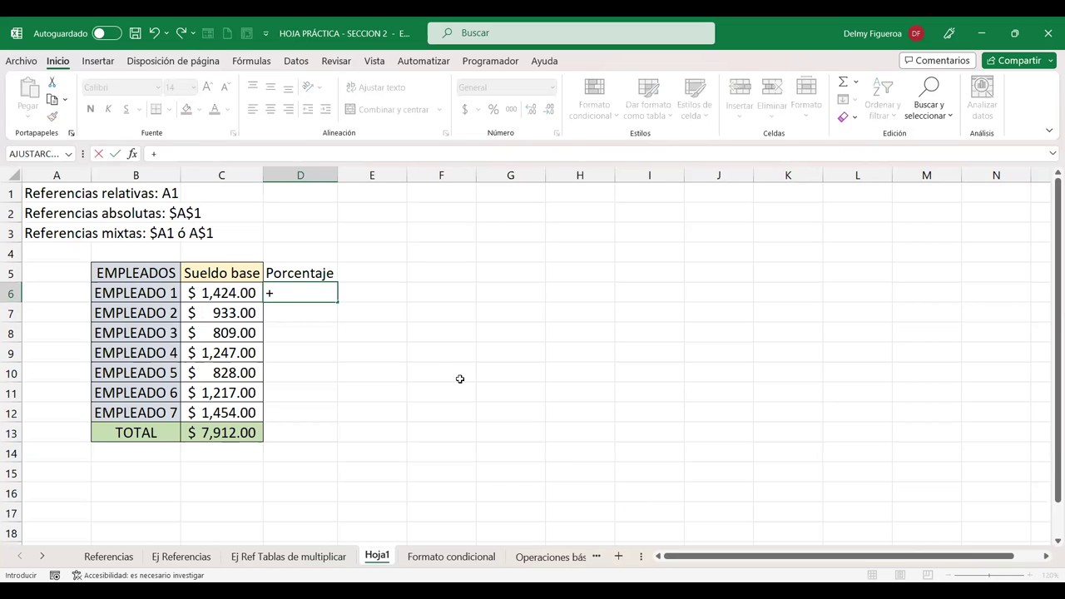
pyautogui.click(229, 293)
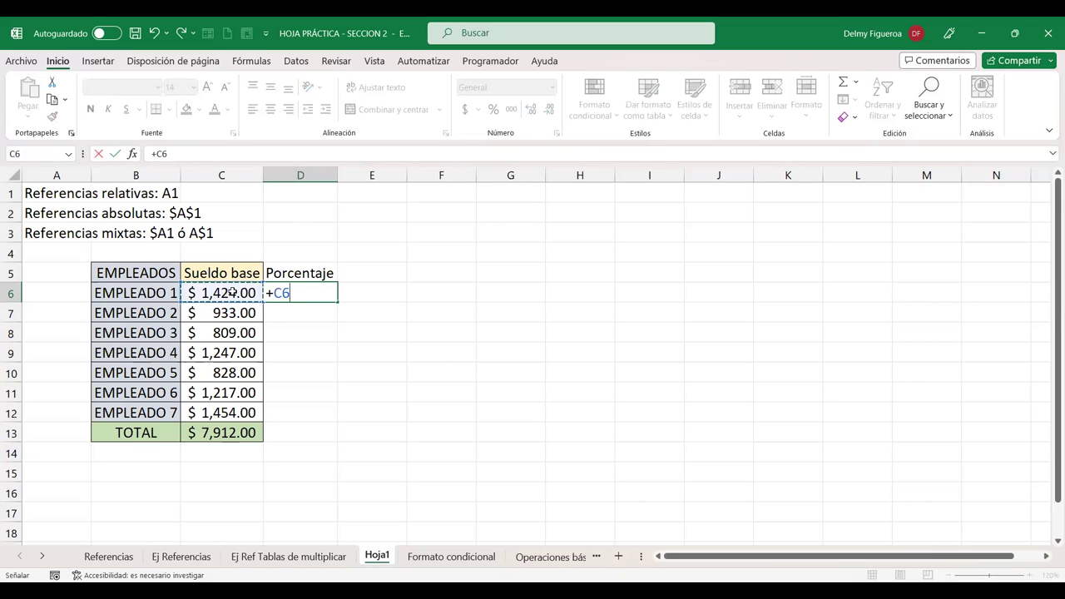
pyautogui.write('/')
pyautogui.click(227, 432)
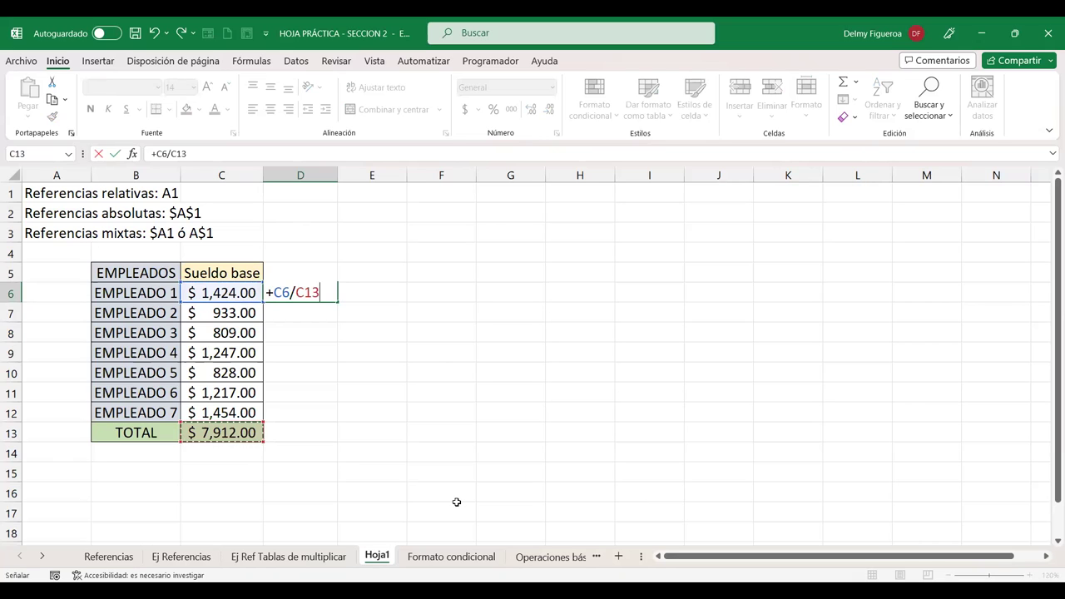
pyautogui.press('Return')
# - Format D6 as a percentage (18%) and fill the formula down into D7
pyautogui.click(314, 293)
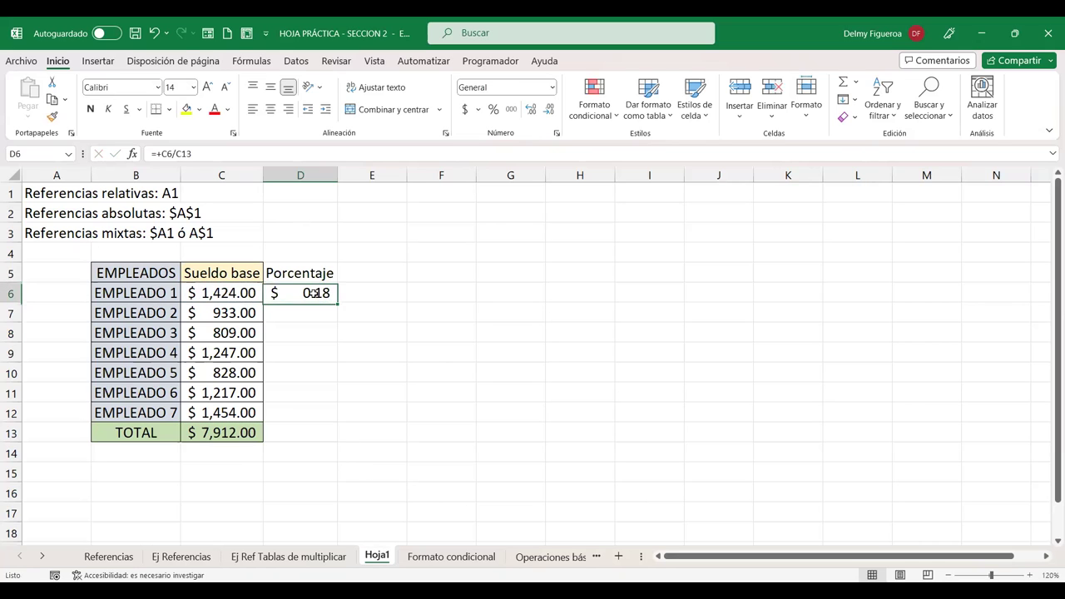
pyautogui.click(494, 112)
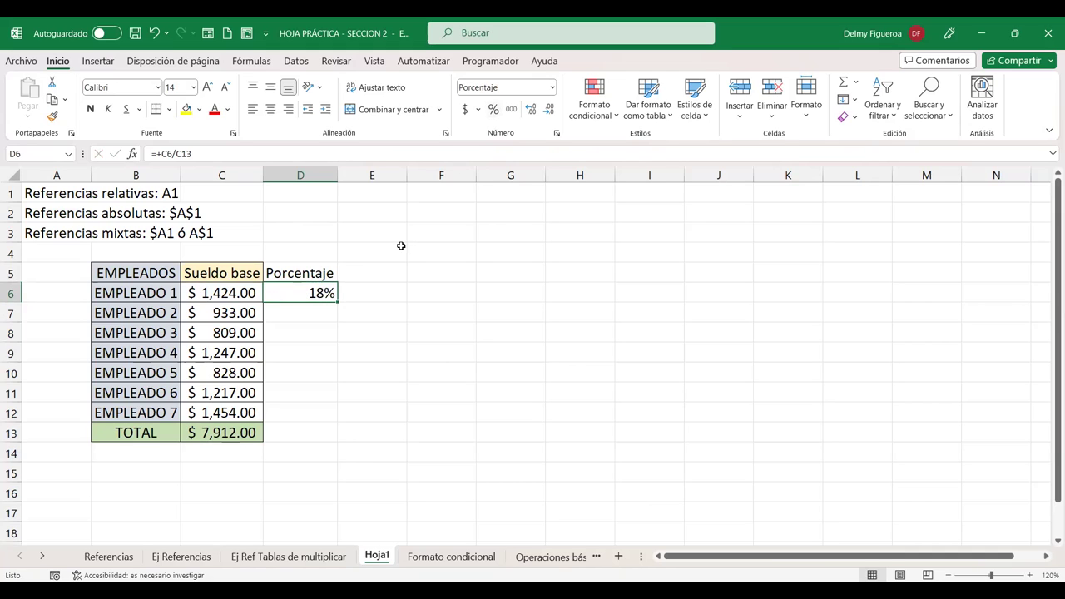
pyautogui.moveTo(338, 301); pyautogui.dragTo(339, 318)
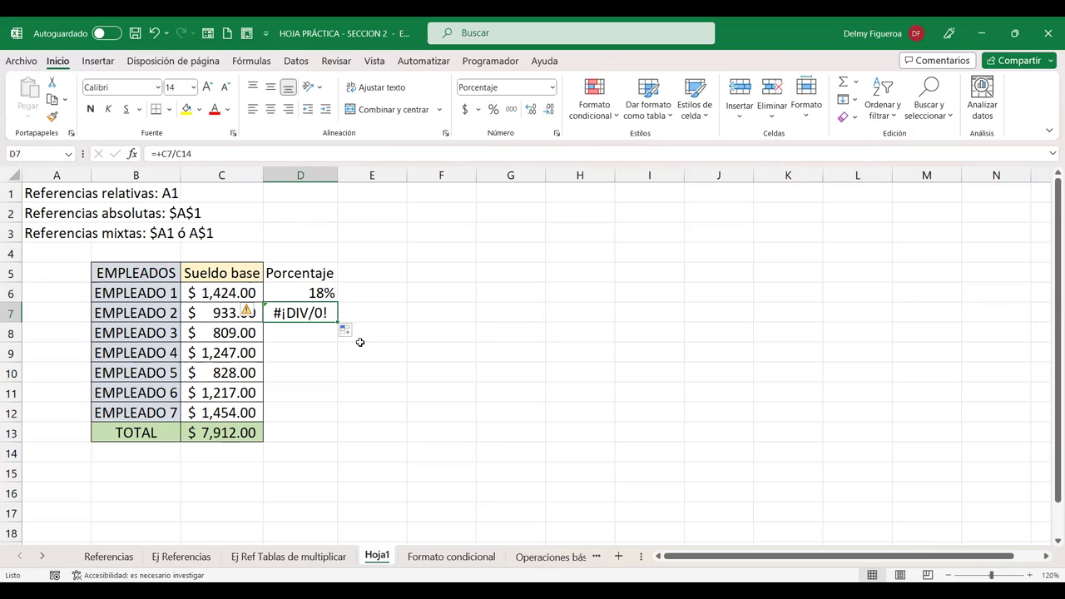
# - Check D7's faulty C14 reference, then change D6's divisor to the absolute $C$13
pyautogui.press('F2')
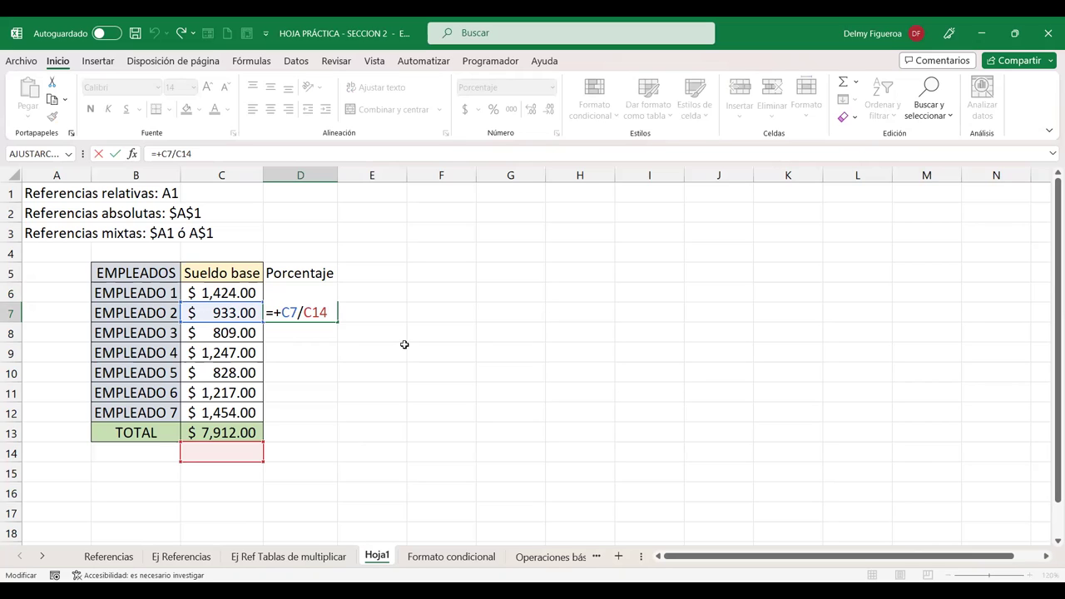
pyautogui.press('Return')
pyautogui.click(311, 289)
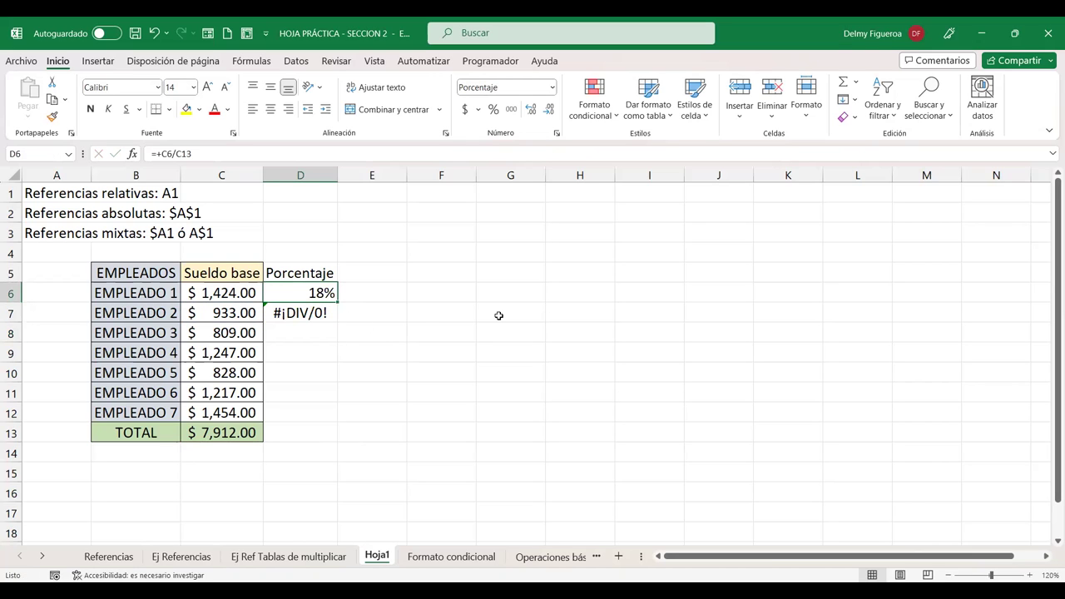
pyautogui.press('F2')
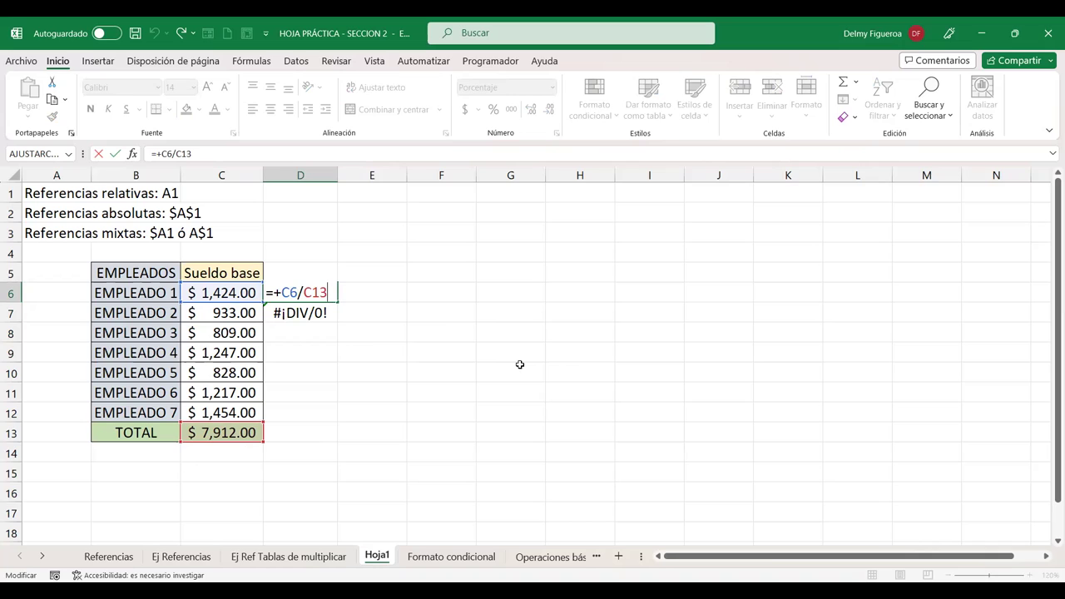
pyautogui.press('F4')
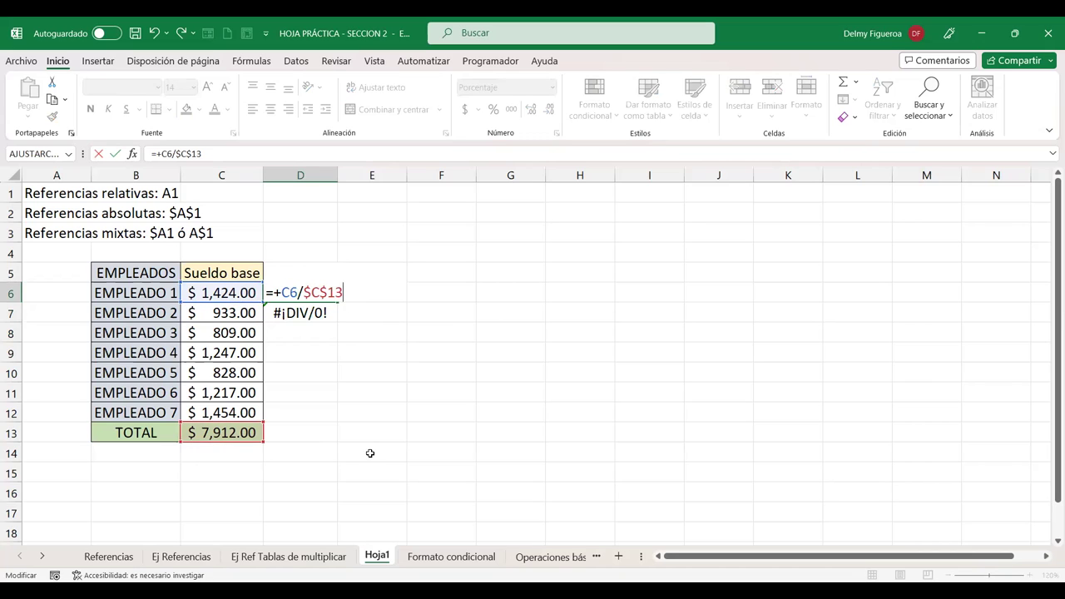
pyautogui.press('Return')
# - Fill the corrected D6 formula down to D12 and verify each copied formula
pyautogui.click(310, 294)
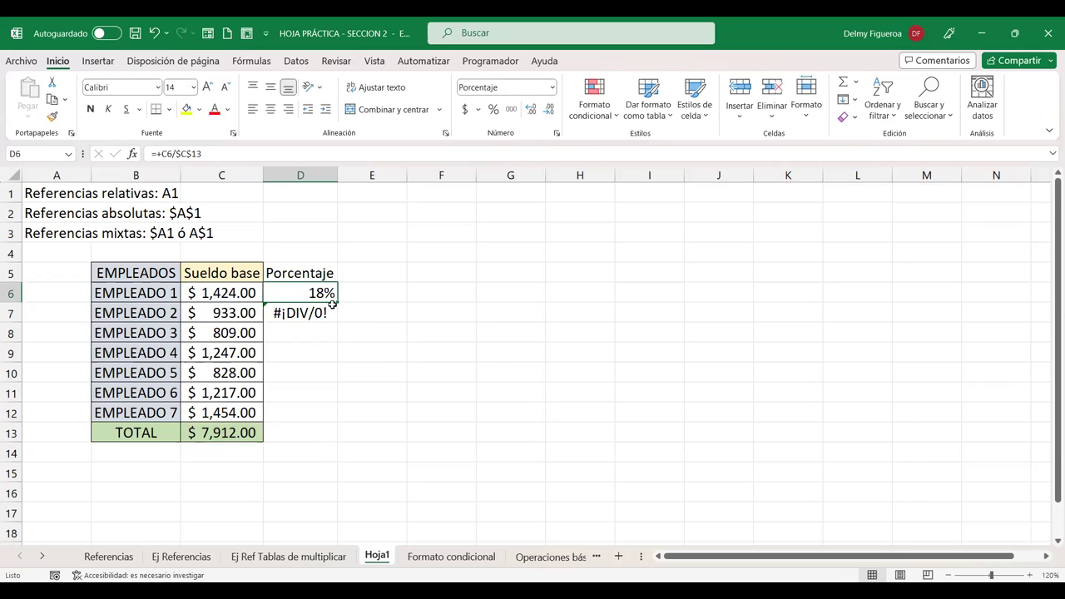
pyautogui.moveTo(340, 304); pyautogui.dragTo(337, 421)
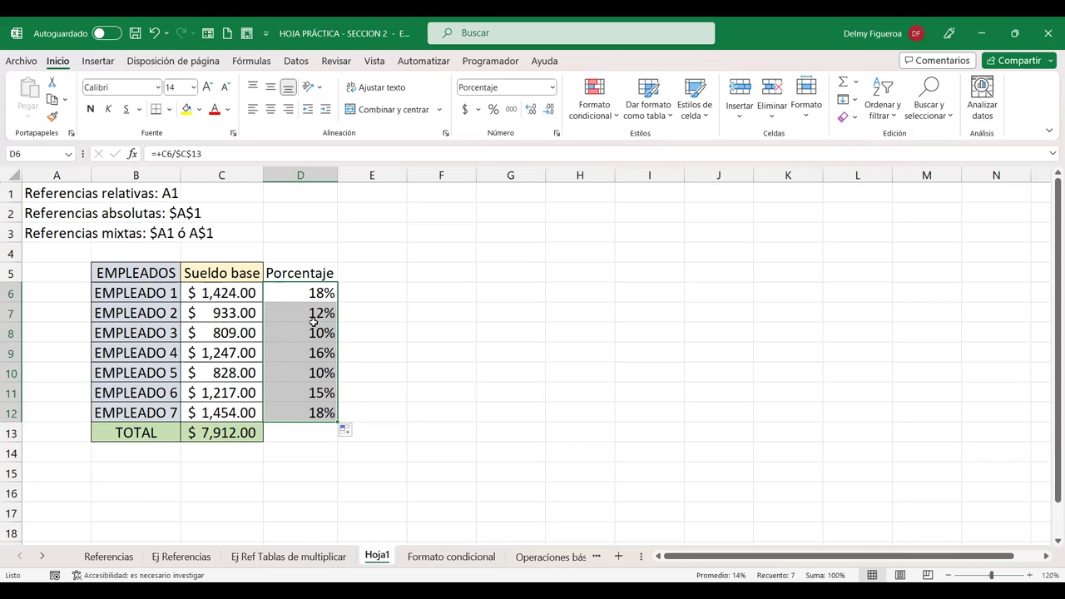
pyautogui.click(320, 302)
pyautogui.click(317, 312)
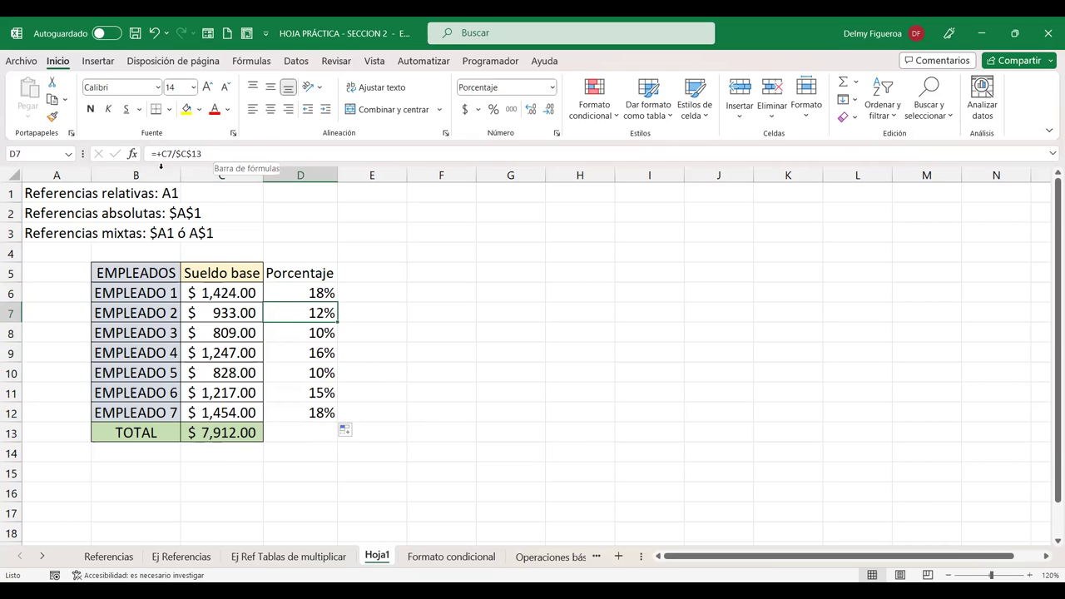
pyautogui.press('Down')
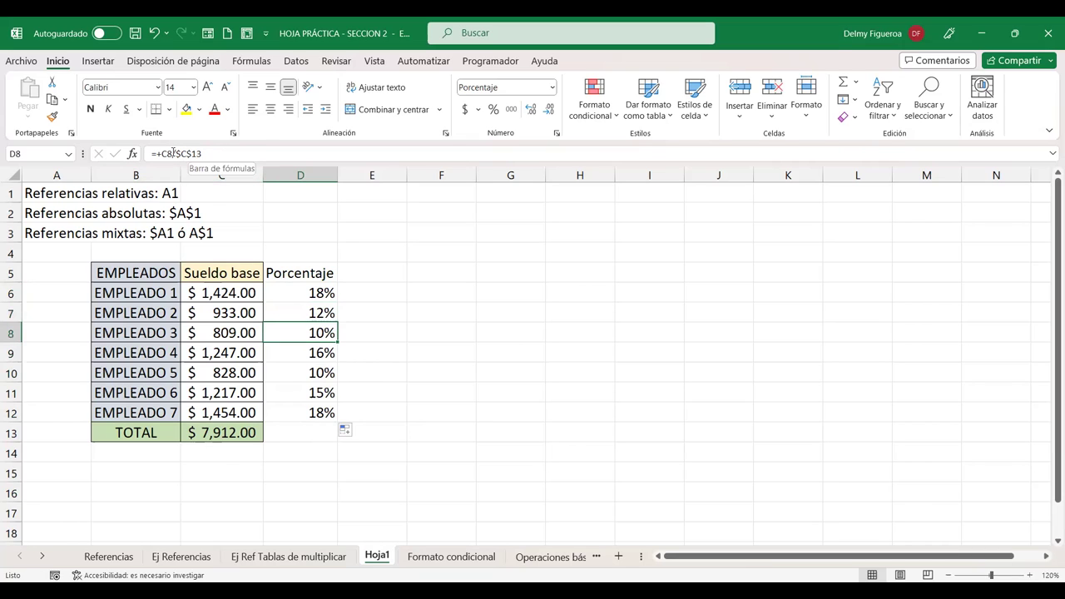
pyautogui.press('Down')
pyautogui.press('Down')
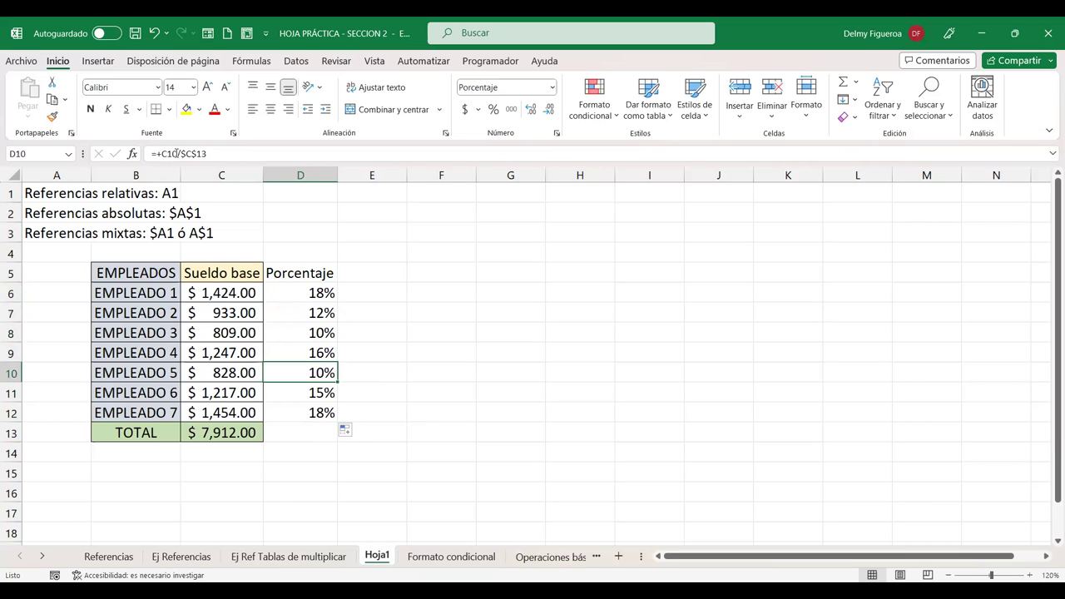
pyautogui.press('Down')
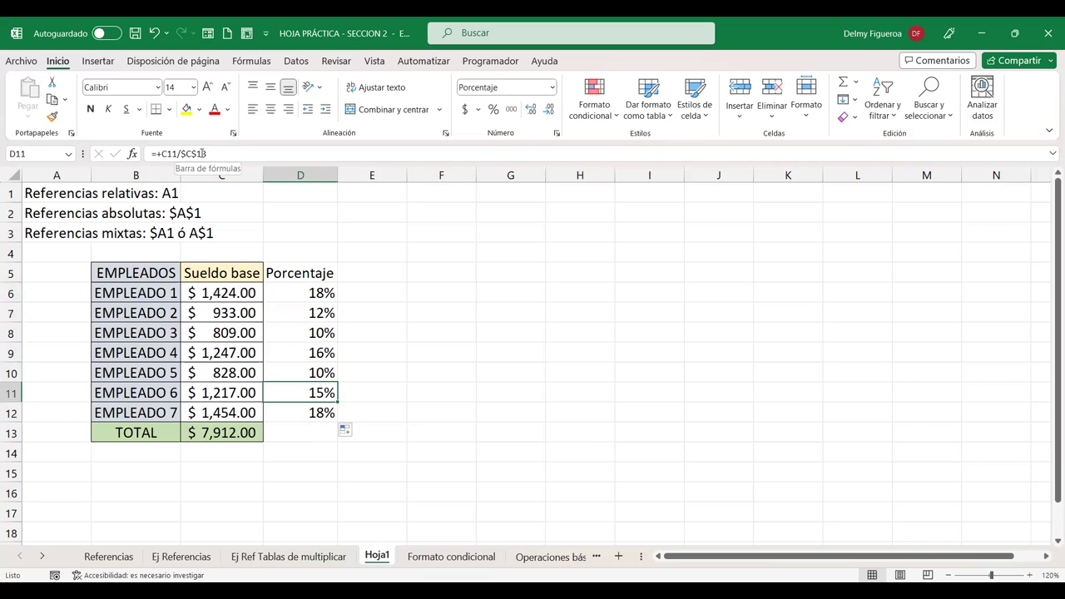
pyautogui.press('Down')
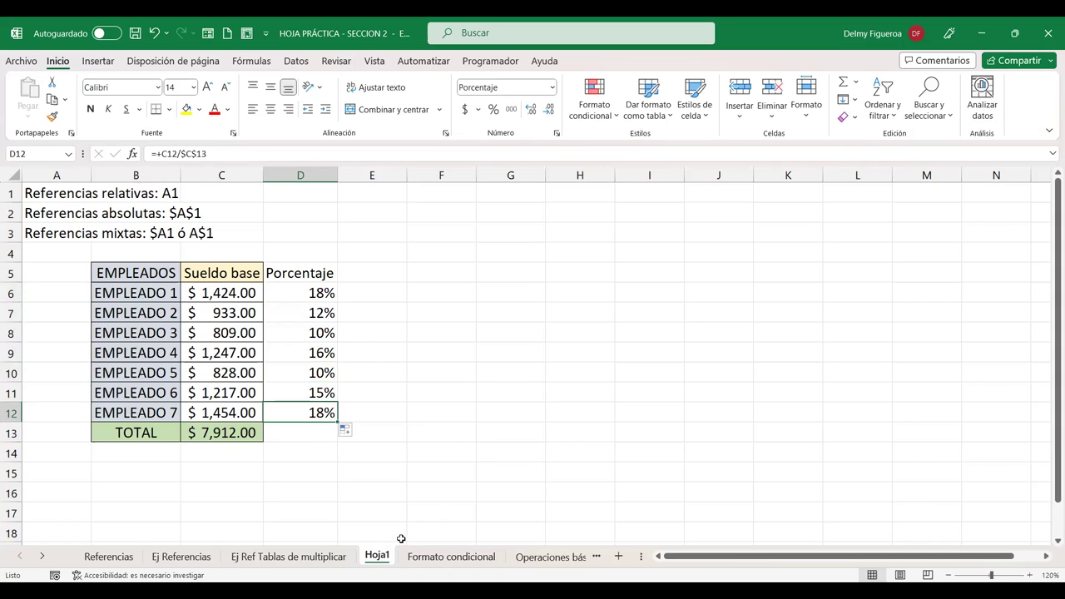
pyautogui.click(441, 275)
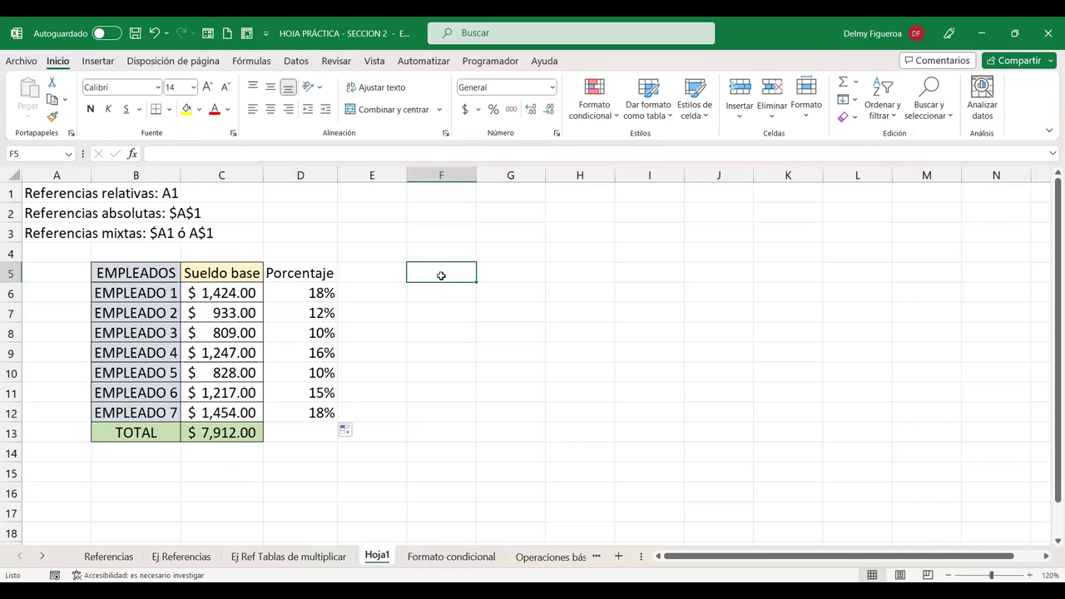
# - Copy the EMPLEADOS column from Ej Referencias into Hoja1 G5 and autofit column G
pyautogui.click(181, 556)
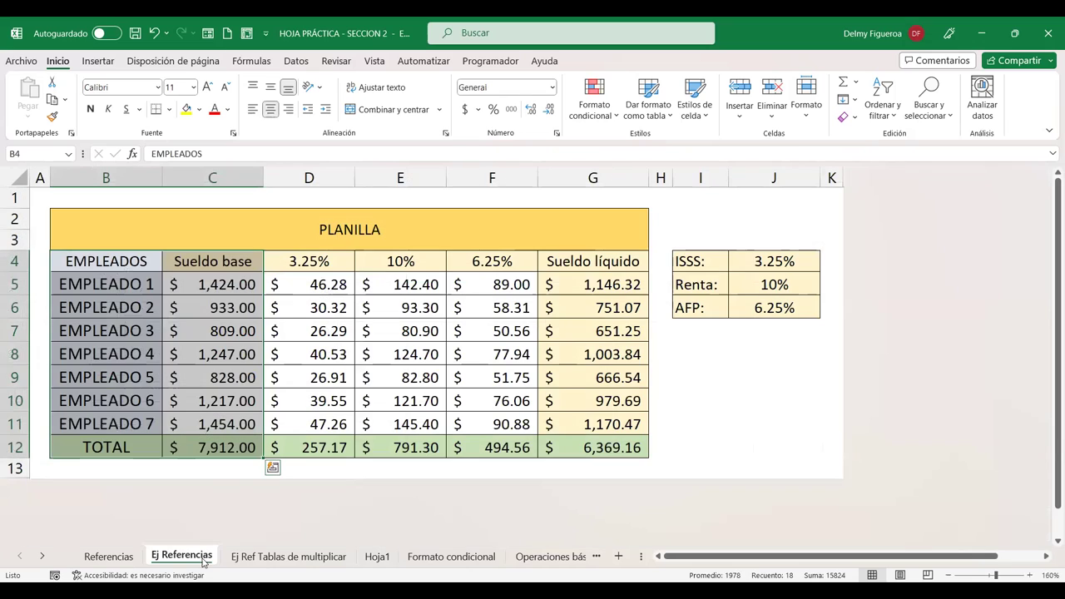
pyautogui.click(613, 278)
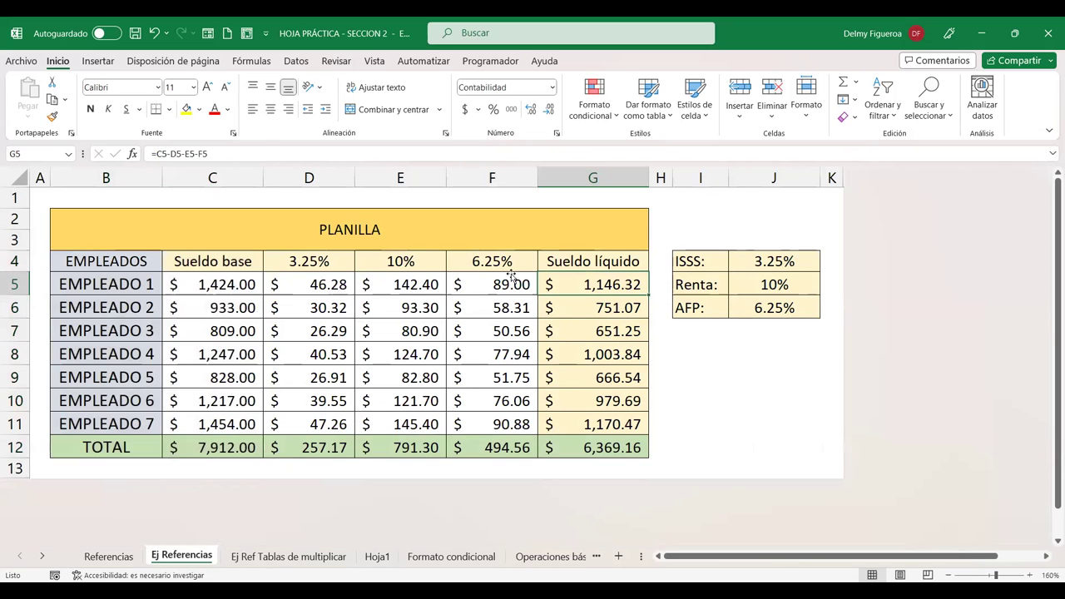
pyautogui.click(125, 260)
pyautogui.moveTo(126, 260); pyautogui.dragTo(111, 449)
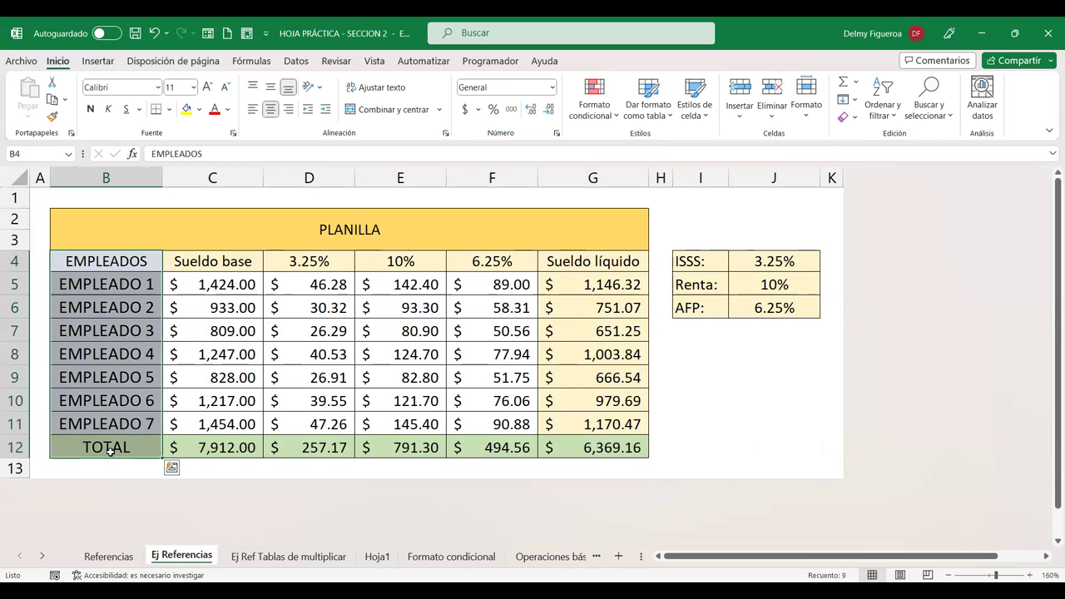
pyautogui.hotkey('ctrl', 'c')
pyautogui.click(171, 468)
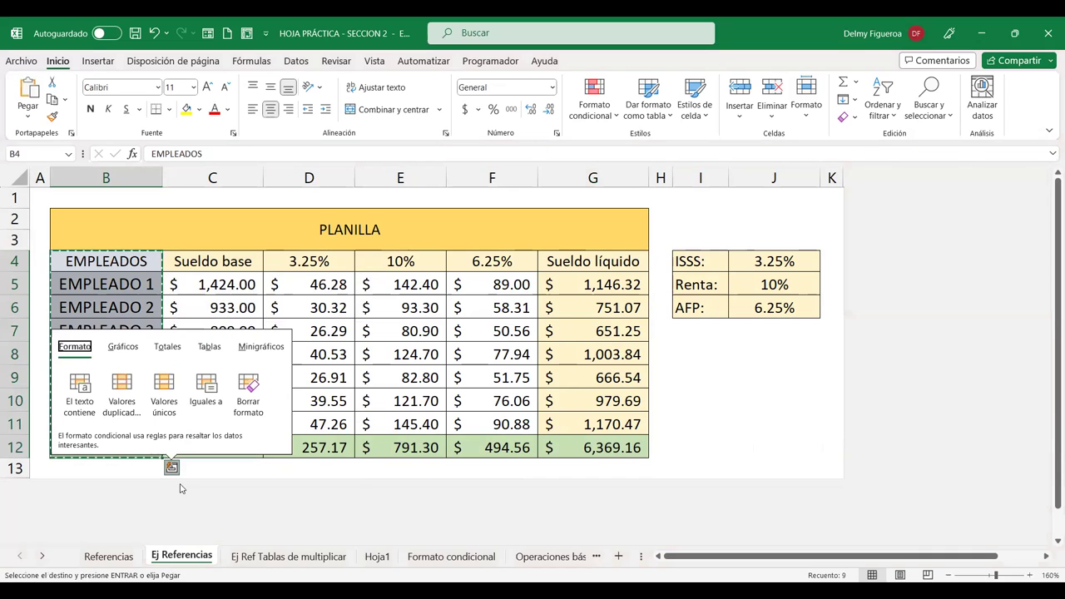
pyautogui.click(379, 556)
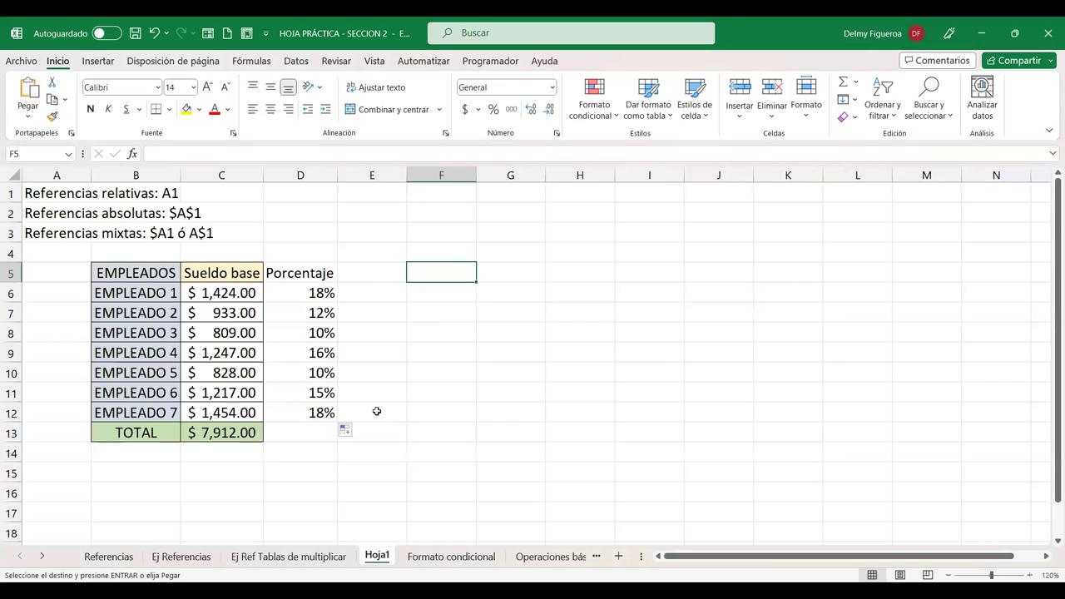
pyautogui.click(502, 278)
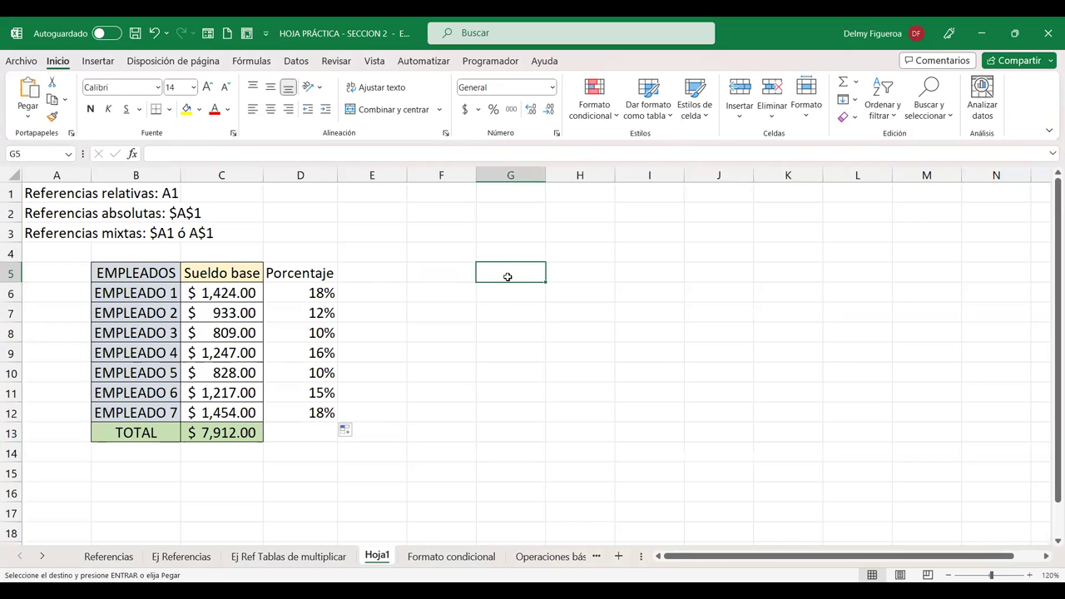
pyautogui.hotkey('ctrl', 'v')
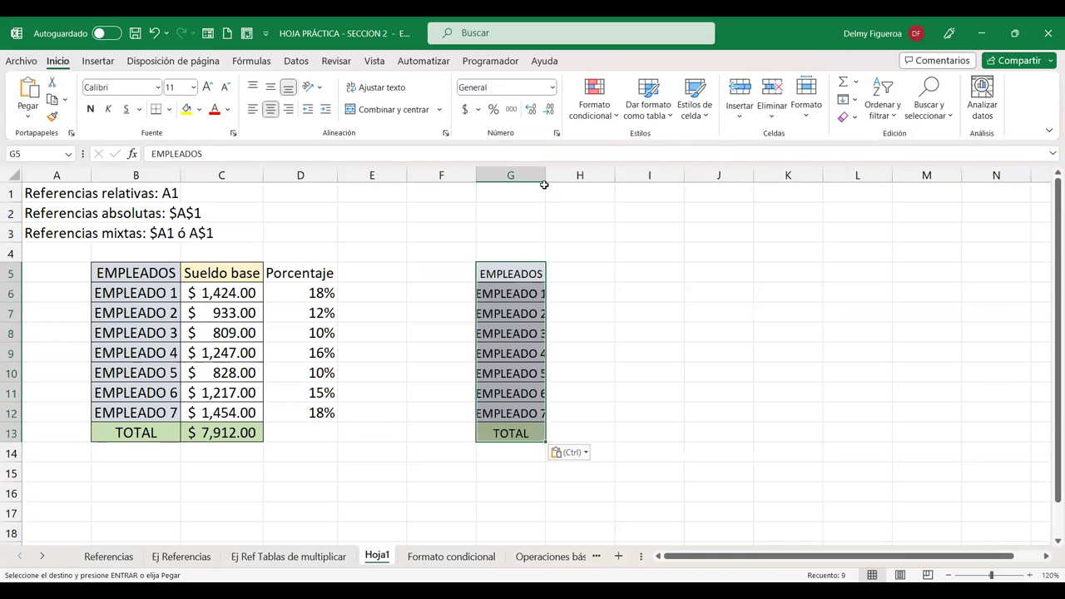
pyautogui.doubleClick(546, 175)
# - Review Empleado 1's Sueldo líquido formula on the Ej Referencias sheet
pyautogui.click(596, 273)
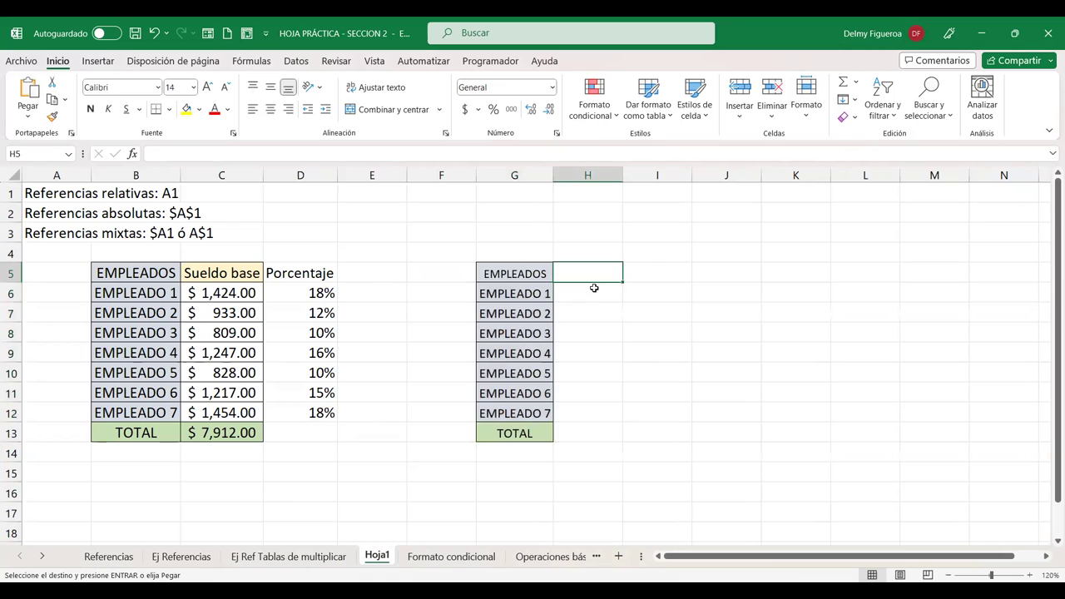
pyautogui.click(112, 557)
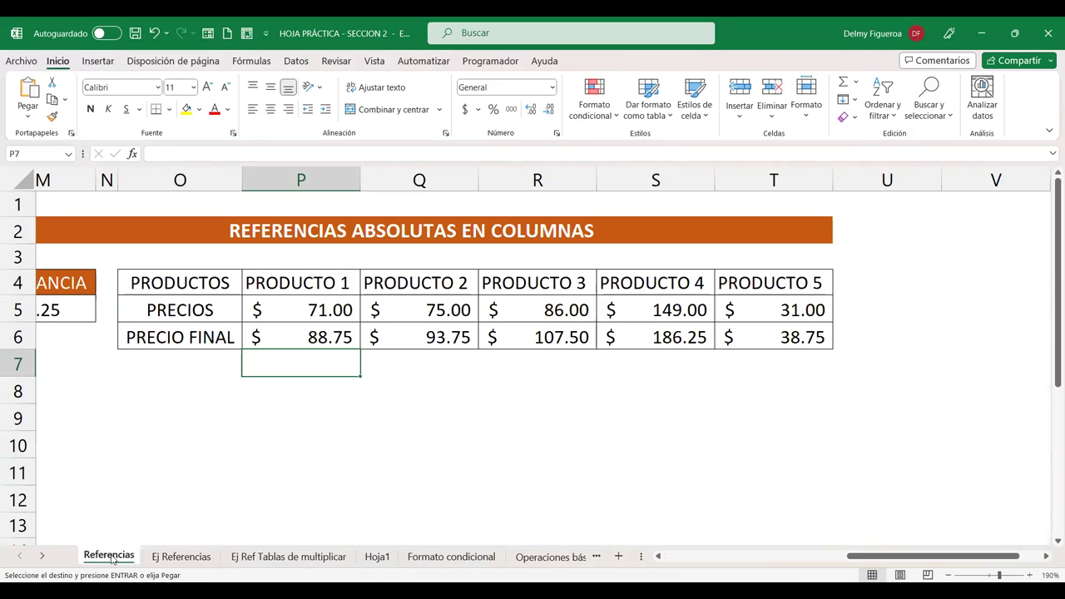
pyautogui.click(189, 555)
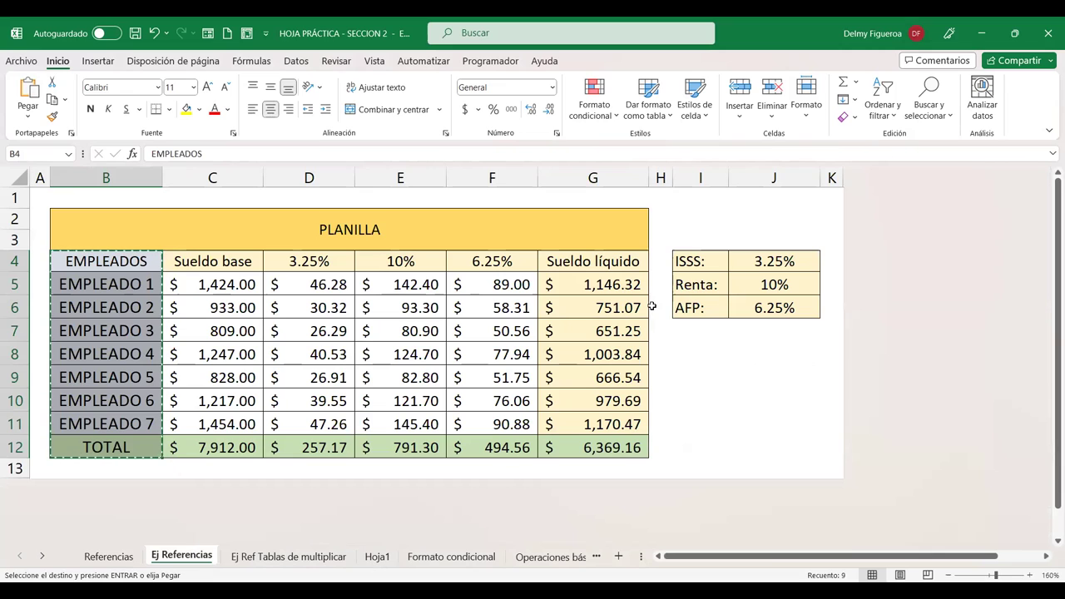
pyautogui.click(616, 280)
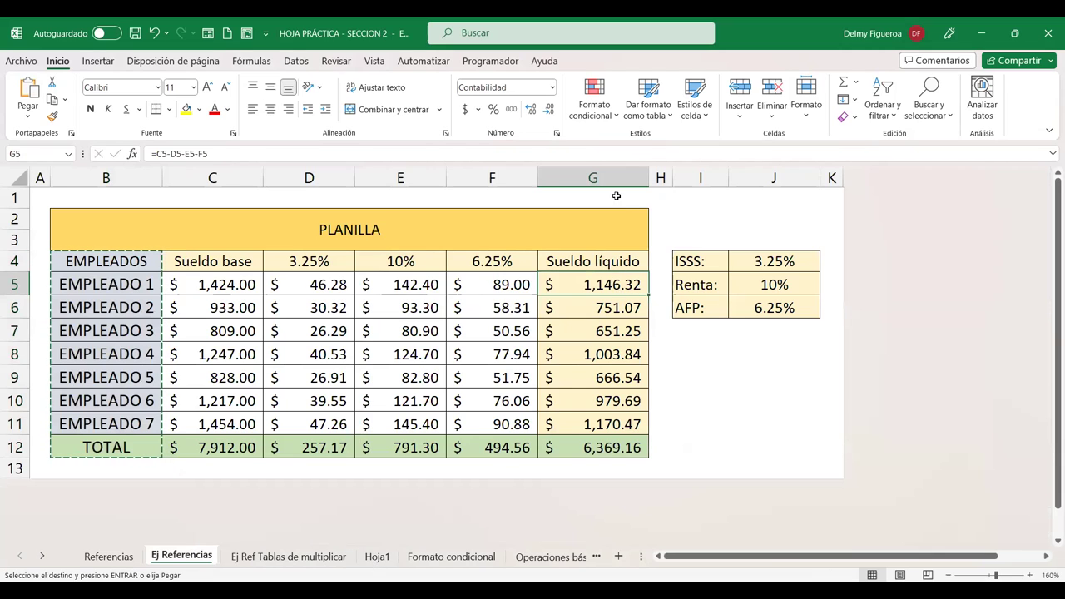
pyautogui.click(376, 556)
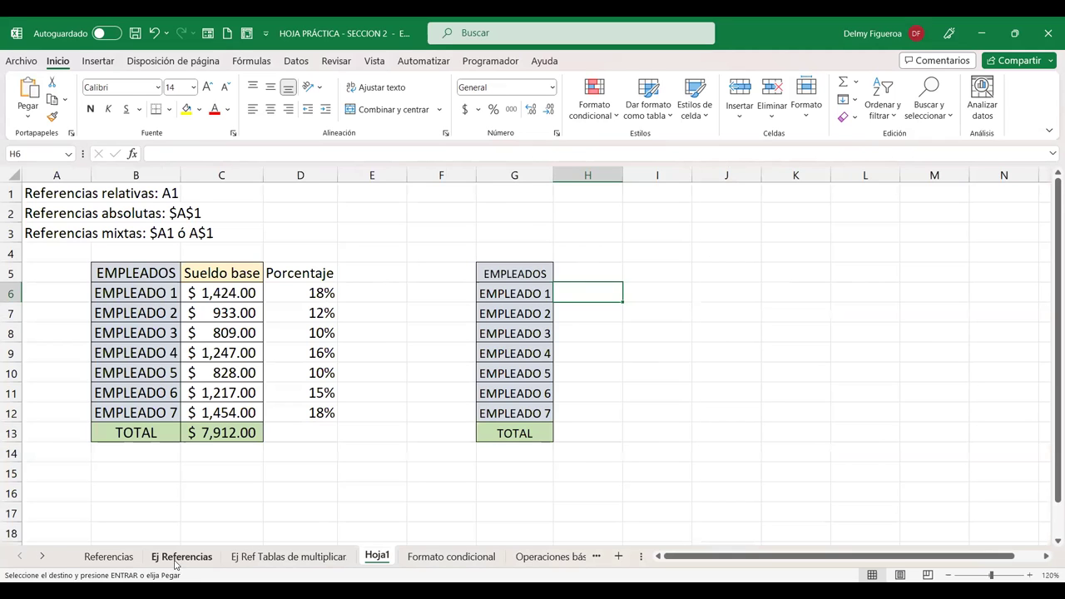
pyautogui.click(259, 558)
pyautogui.click(183, 557)
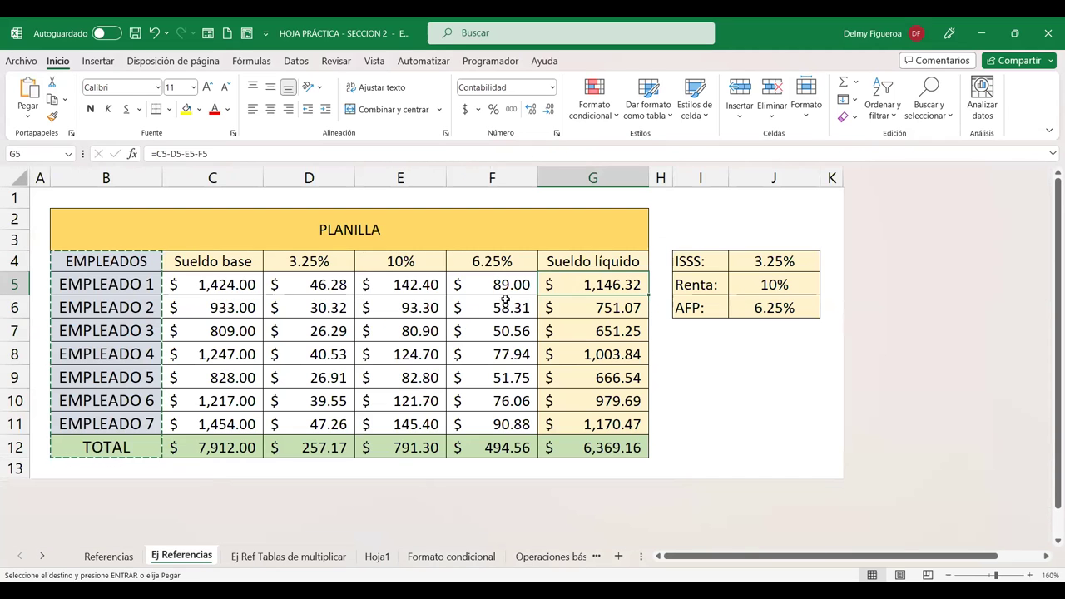
# - Paste the Sueldo líquido header into Hoja1 H5, autofit column H, and begin a formula in H6
pyautogui.click(586, 259)
pyautogui.hotkey('ctrl', 'c')
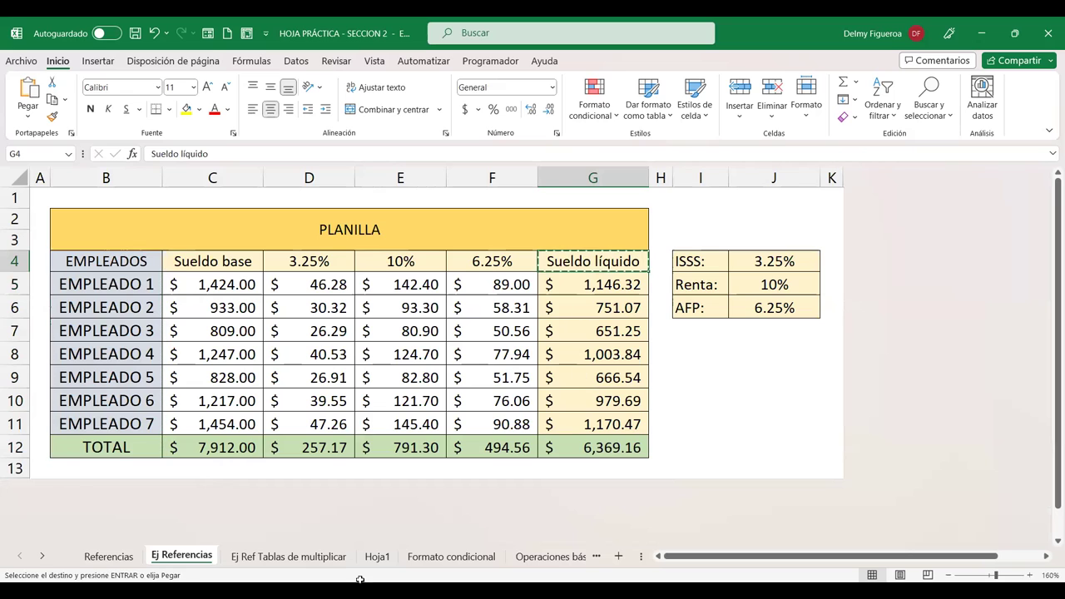
pyautogui.click(377, 557)
pyautogui.click(598, 267)
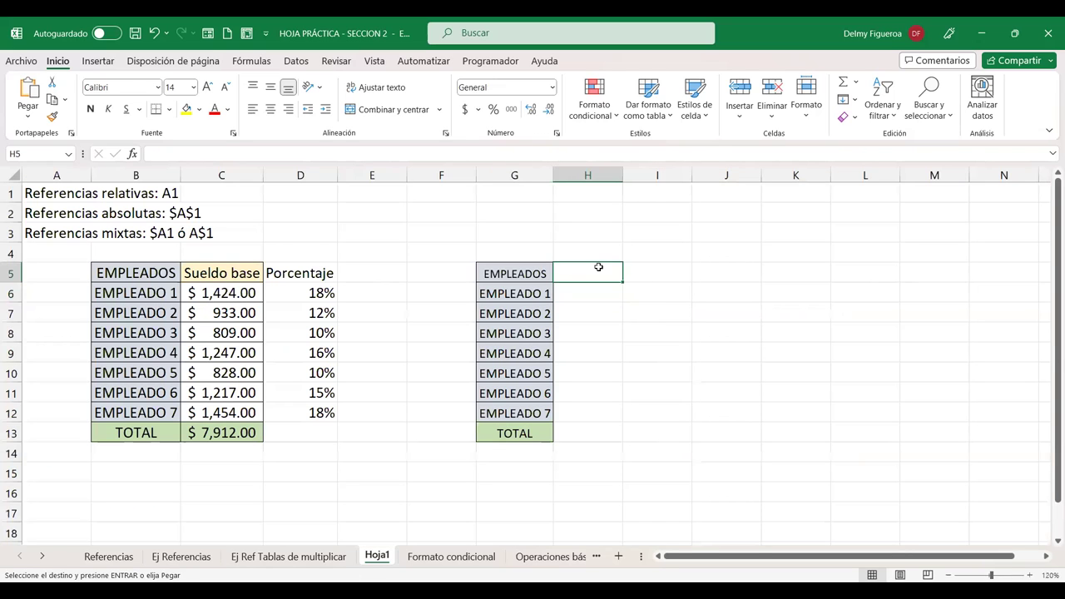
pyautogui.hotkey('ctrl', 'v')
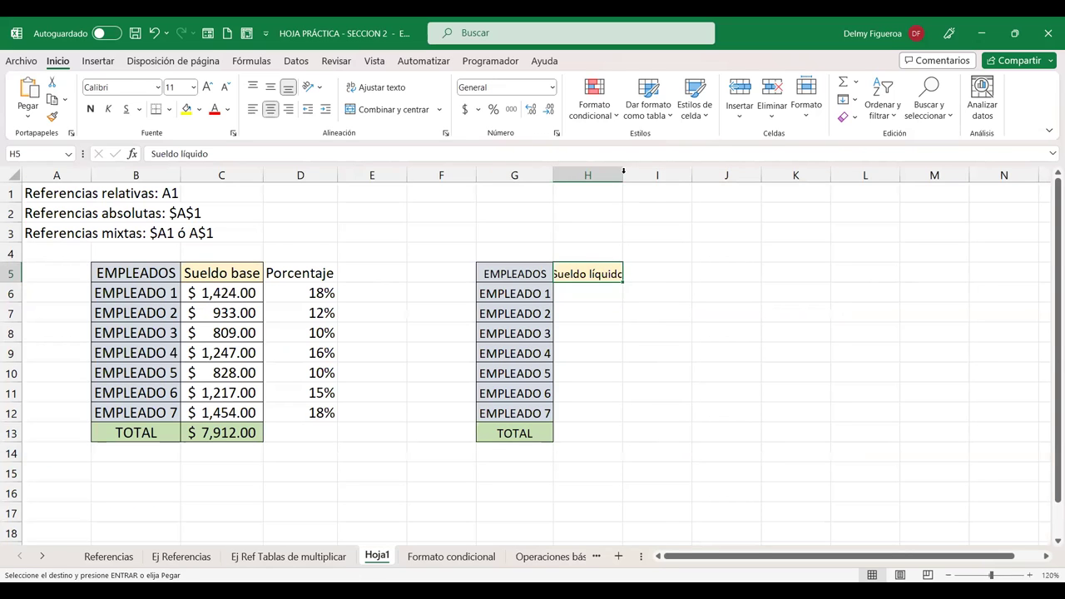
pyautogui.doubleClick(624, 171)
pyautogui.click(582, 297)
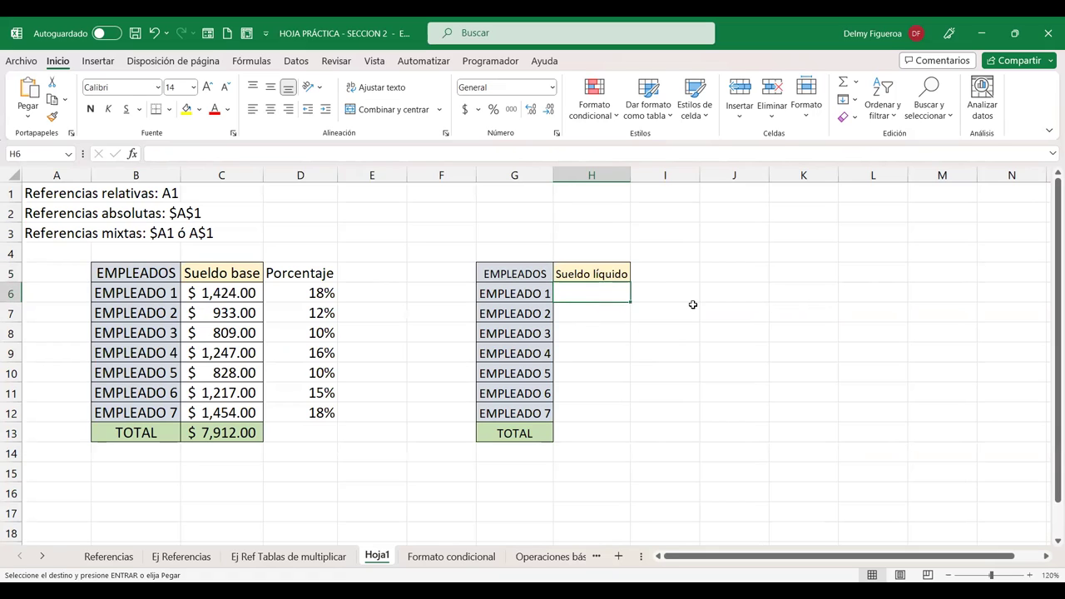
pyautogui.write('=')
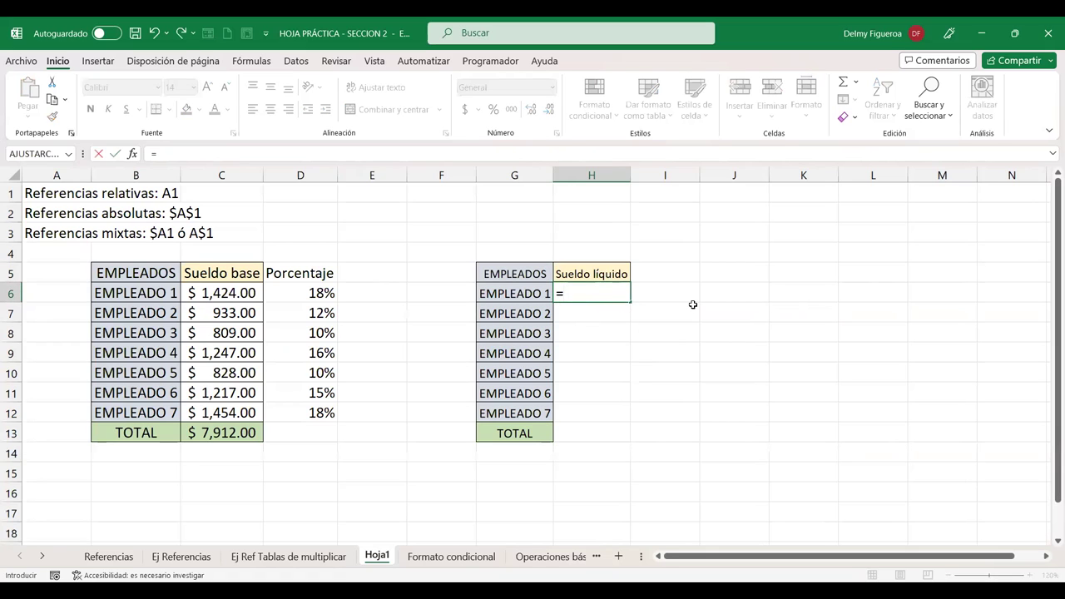
# - Link H6 to ='Ej Referencias'!G5 so it shows $1,146.32, then recheck the formula
pyautogui.click(298, 558)
pyautogui.click(185, 557)
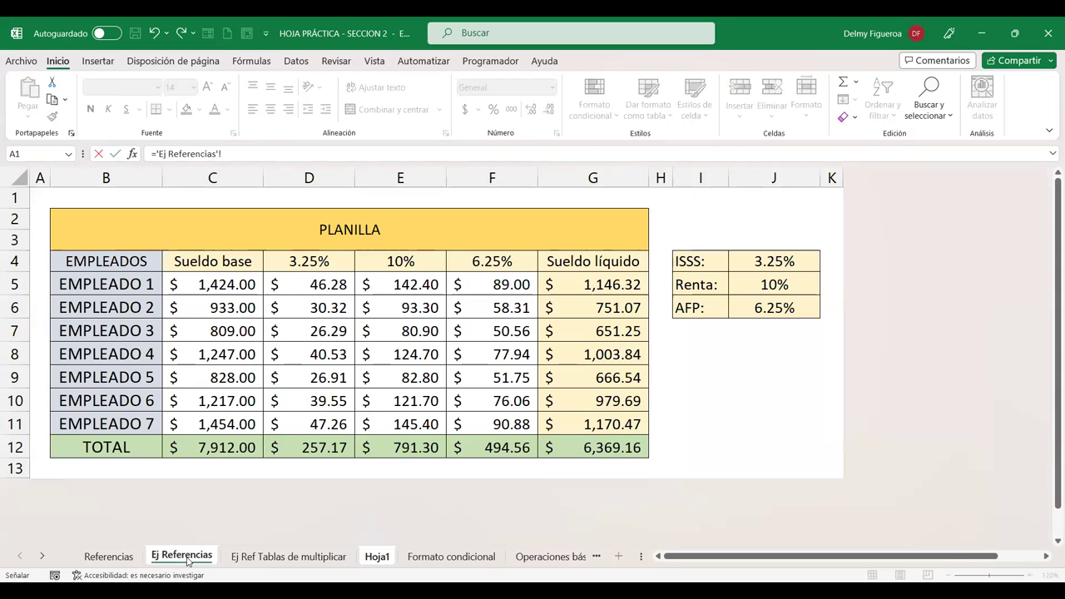
pyautogui.click(616, 287)
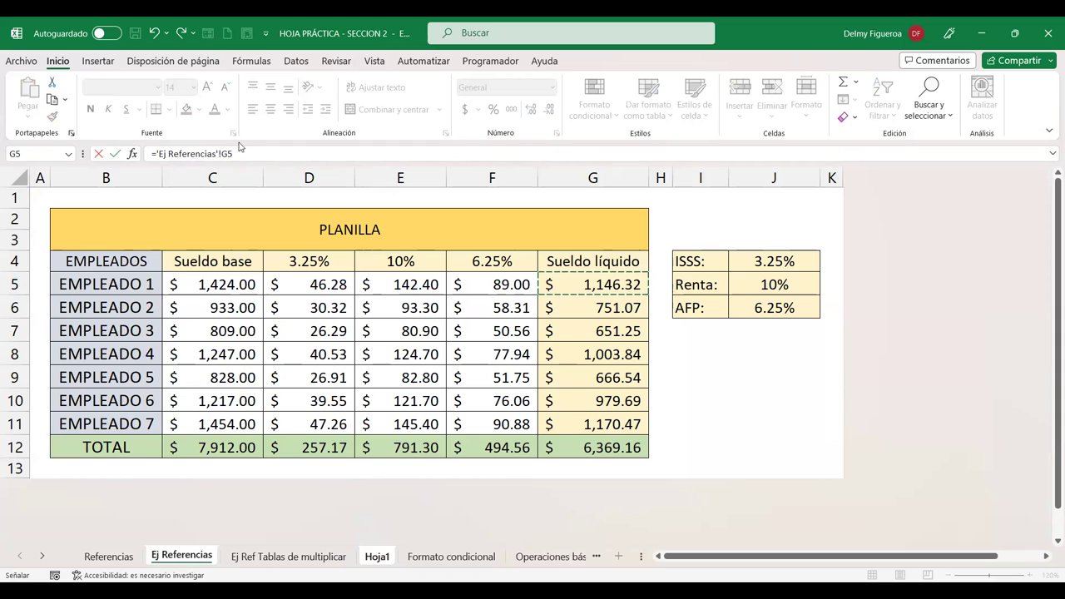
pyautogui.press('Return')
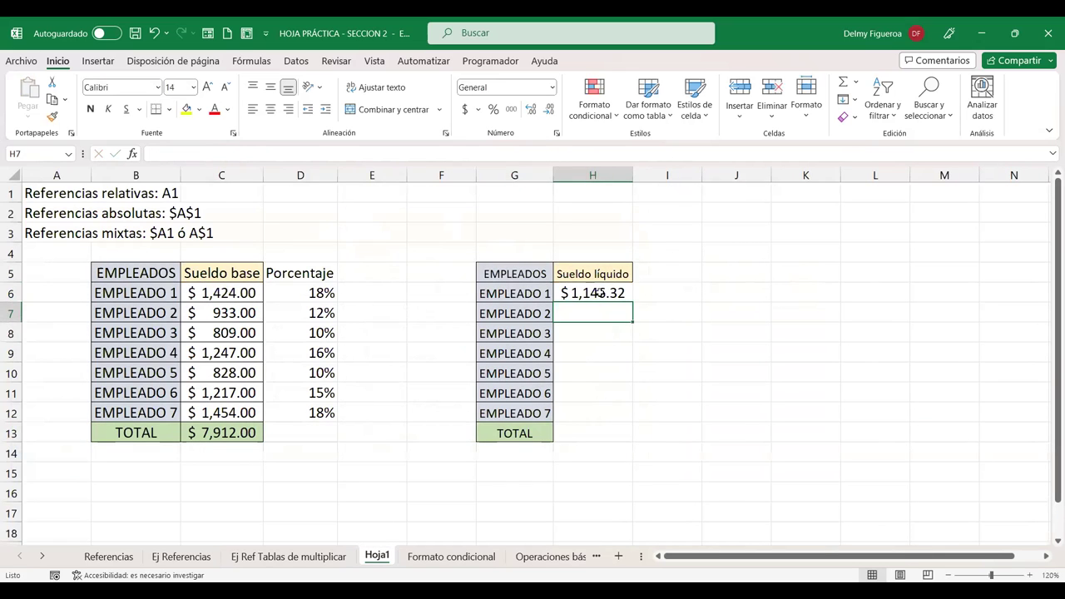
pyautogui.click(607, 295)
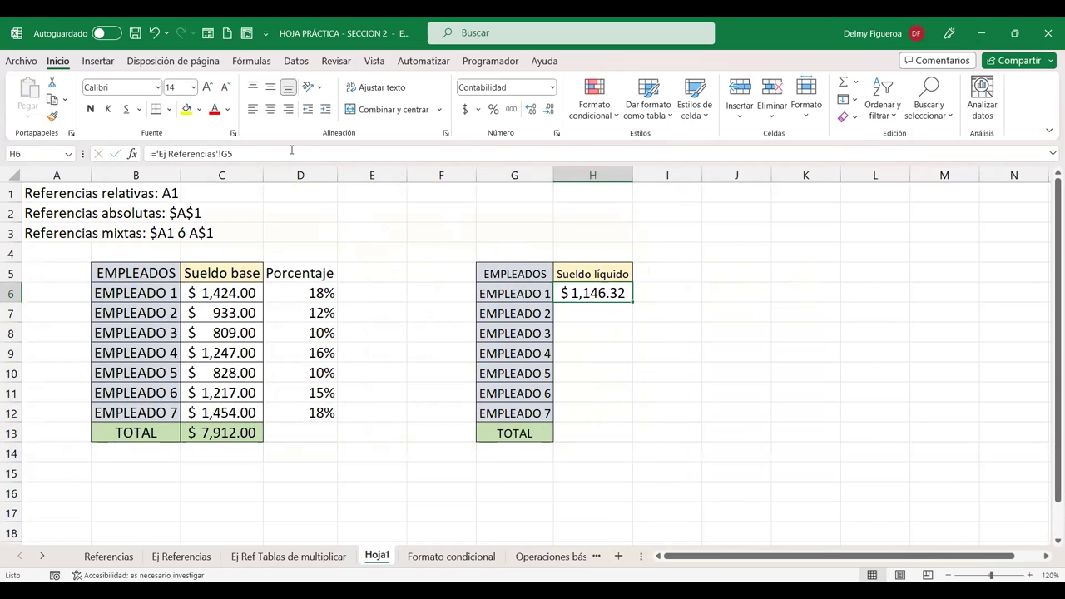
pyautogui.press('F2')
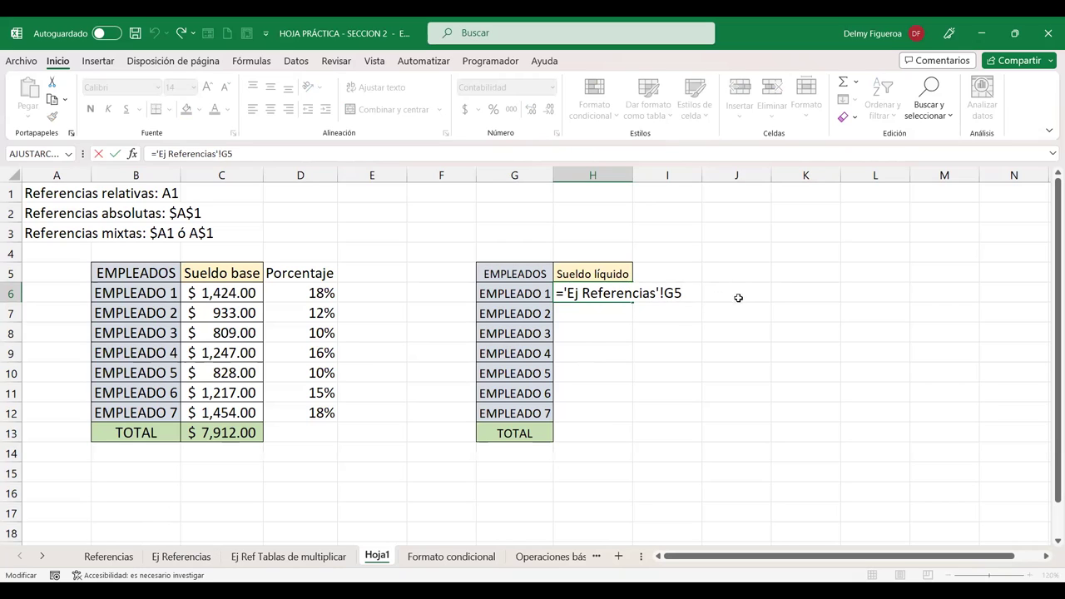
pyautogui.press('Return')
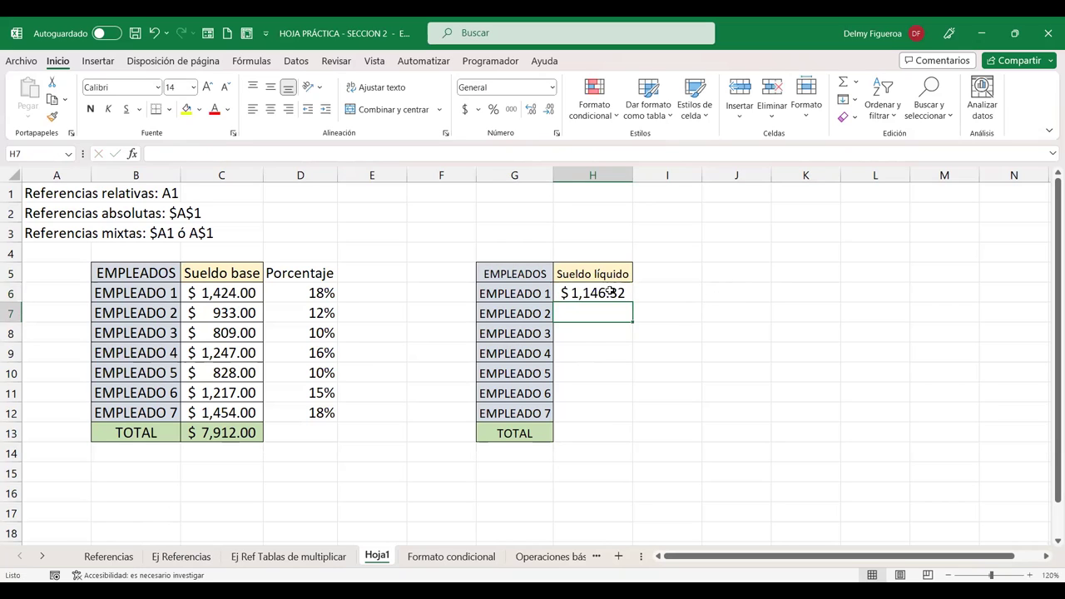
# - Fill H6's linked formula down through H13 and spot-check the copies against Ej Referencias
pyautogui.click(620, 292)
pyautogui.moveTo(632, 302); pyautogui.dragTo(616, 419)
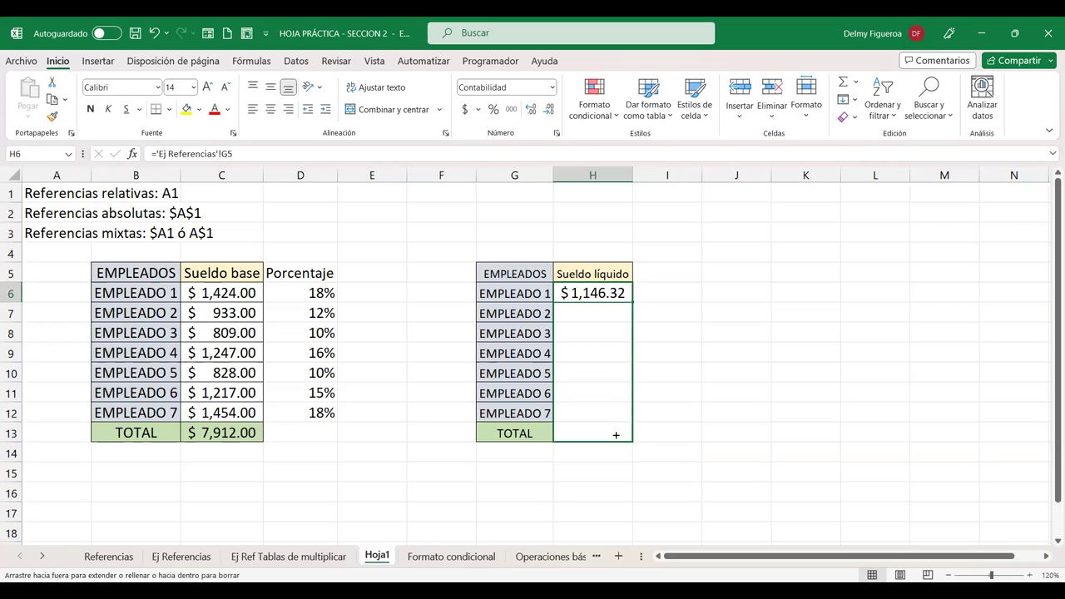
pyautogui.moveTo(616, 428); pyautogui.dragTo(617, 433)
pyautogui.click(596, 315)
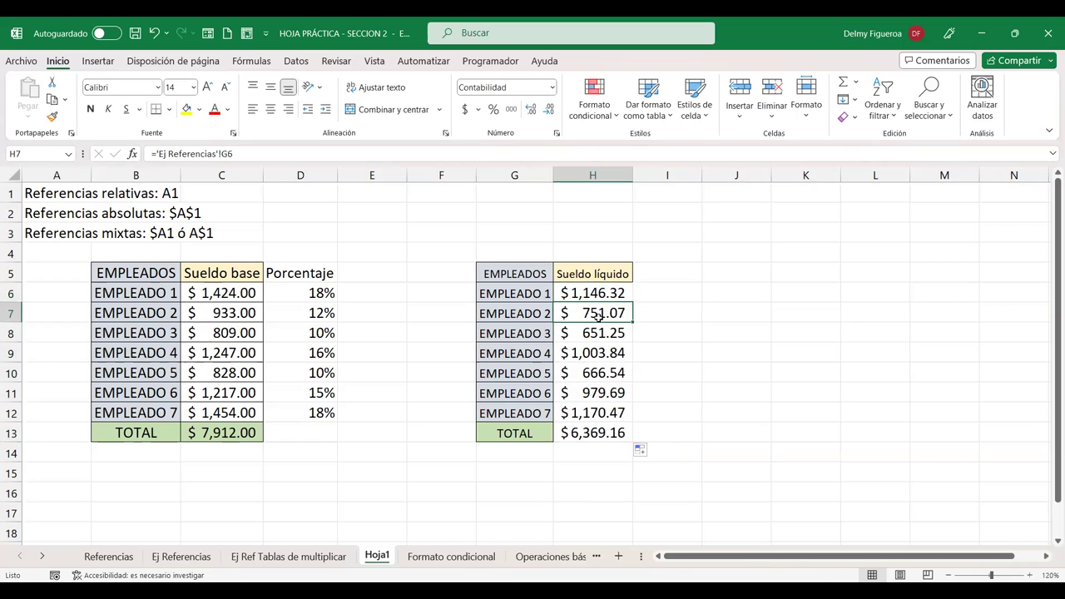
pyautogui.click(182, 556)
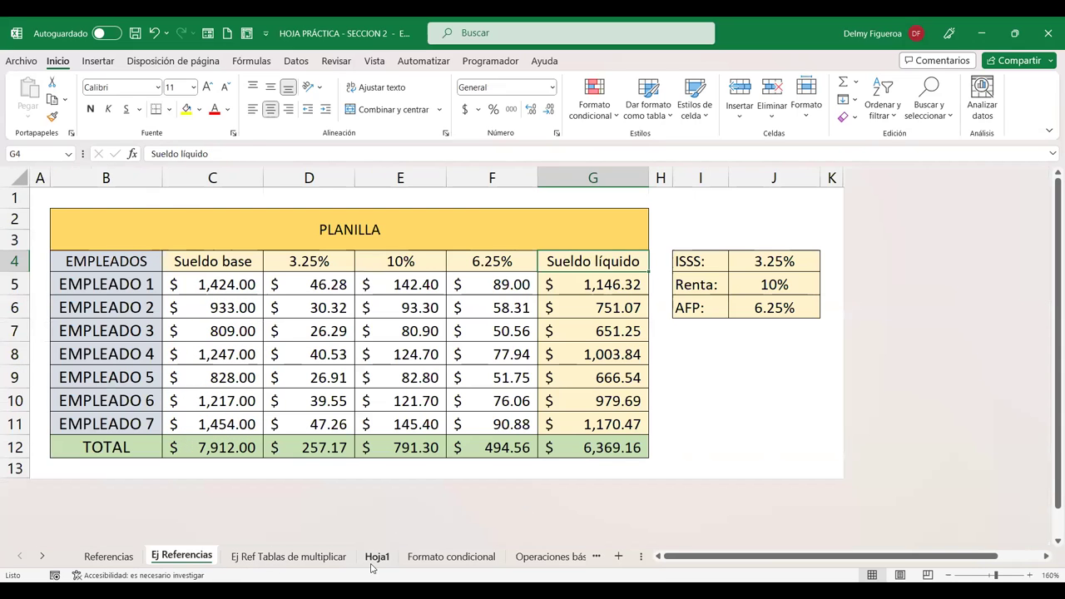
pyautogui.click(375, 561)
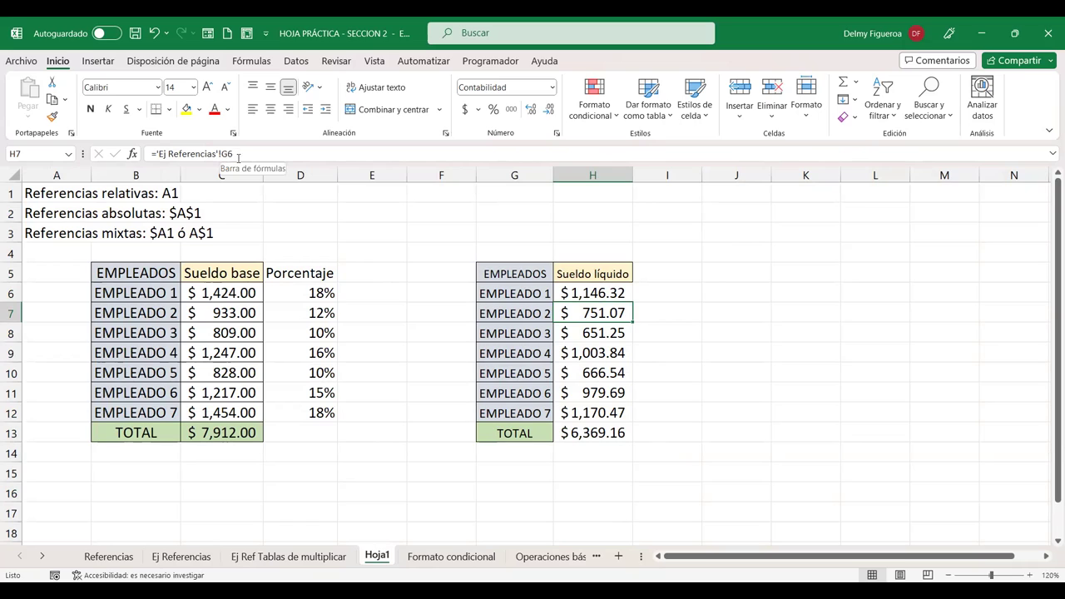
pyautogui.press('Down')
pyautogui.press('Down')
pyautogui.press('Down')
pyautogui.press('Down')
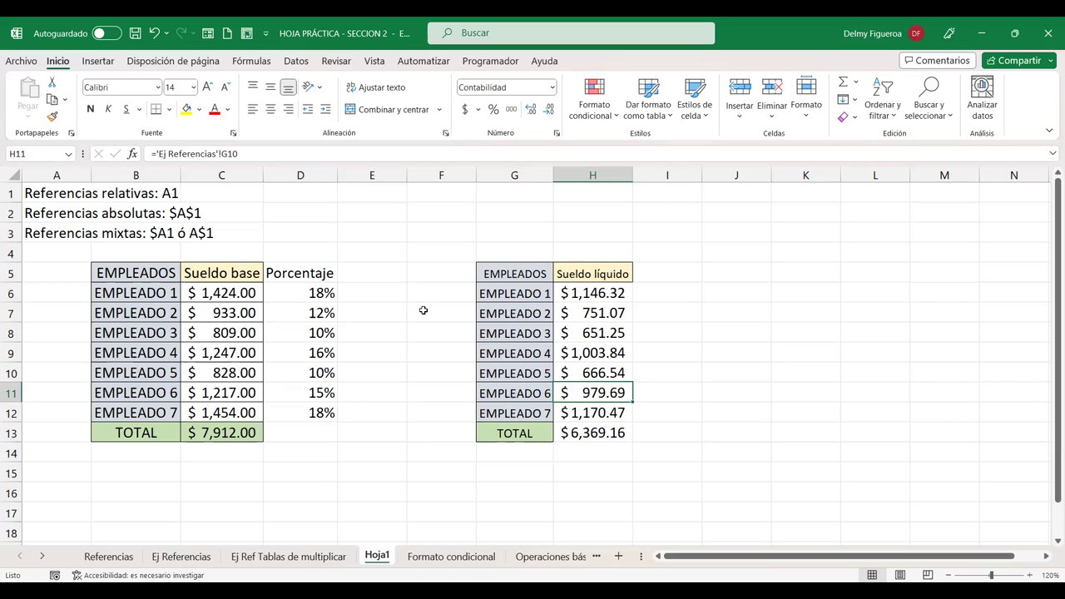
pyautogui.click(752, 272)
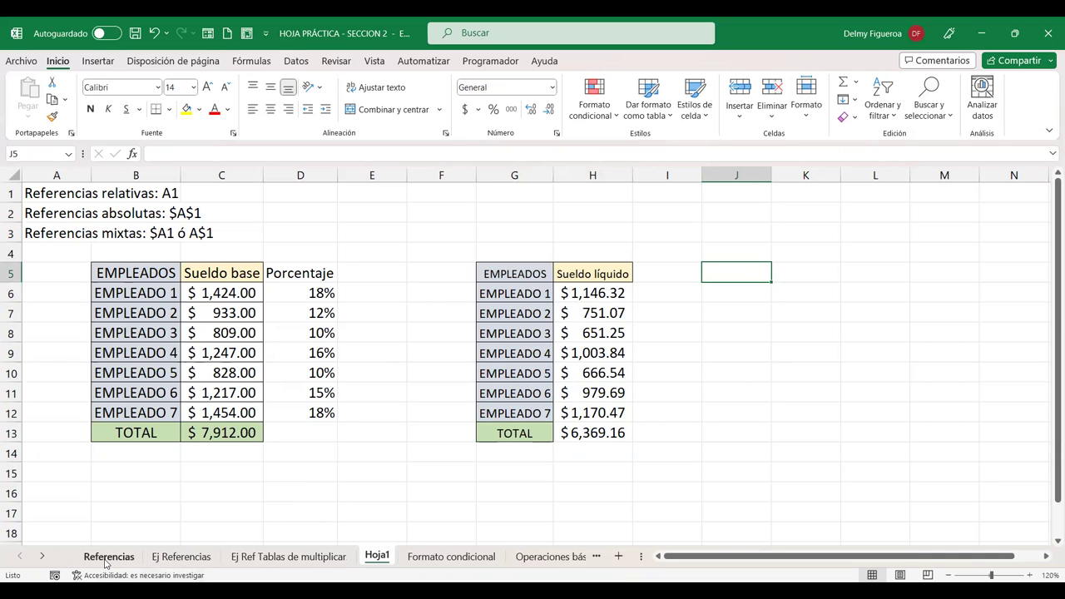
pyautogui.click(808, 272)
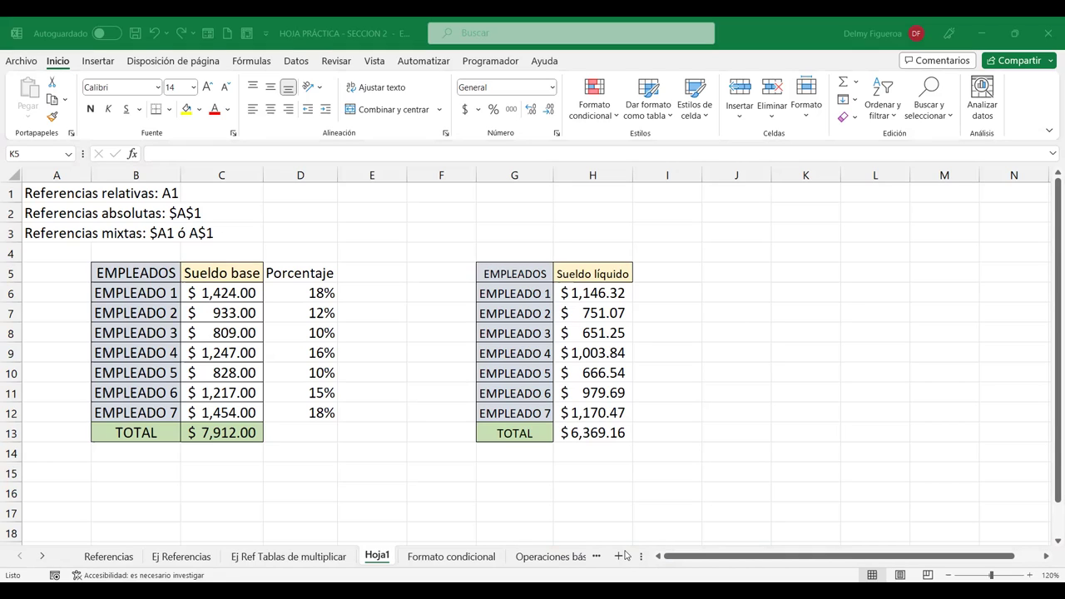
pyautogui.click(736, 275)
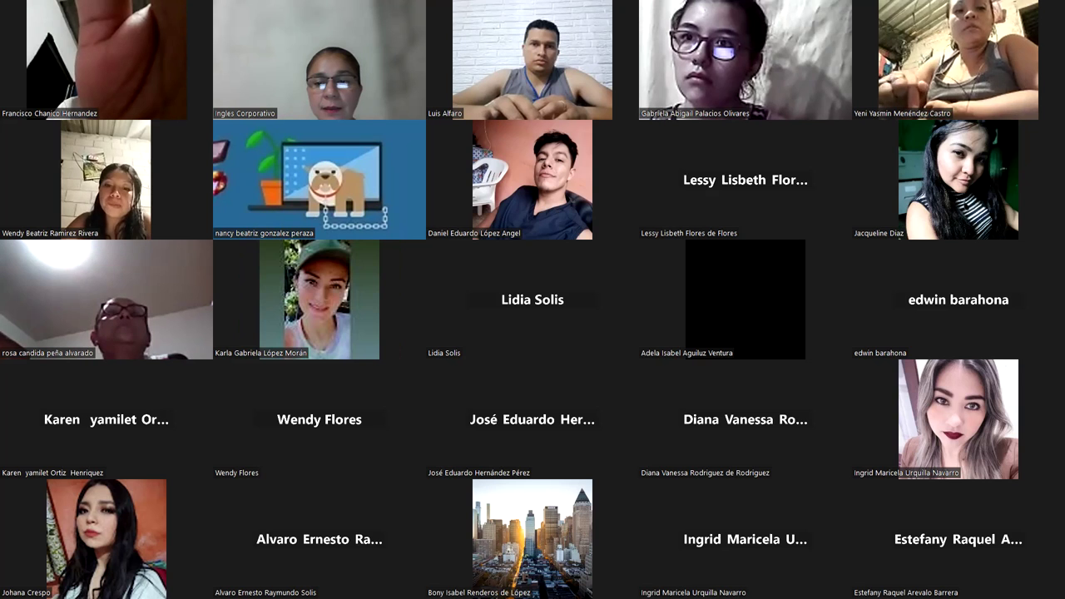
# - Open the 2.5 Laboratorio page and scroll through its four cell-reference questions (0.0/33.0 points)
pyautogui.scroll(-2, 223, 206)
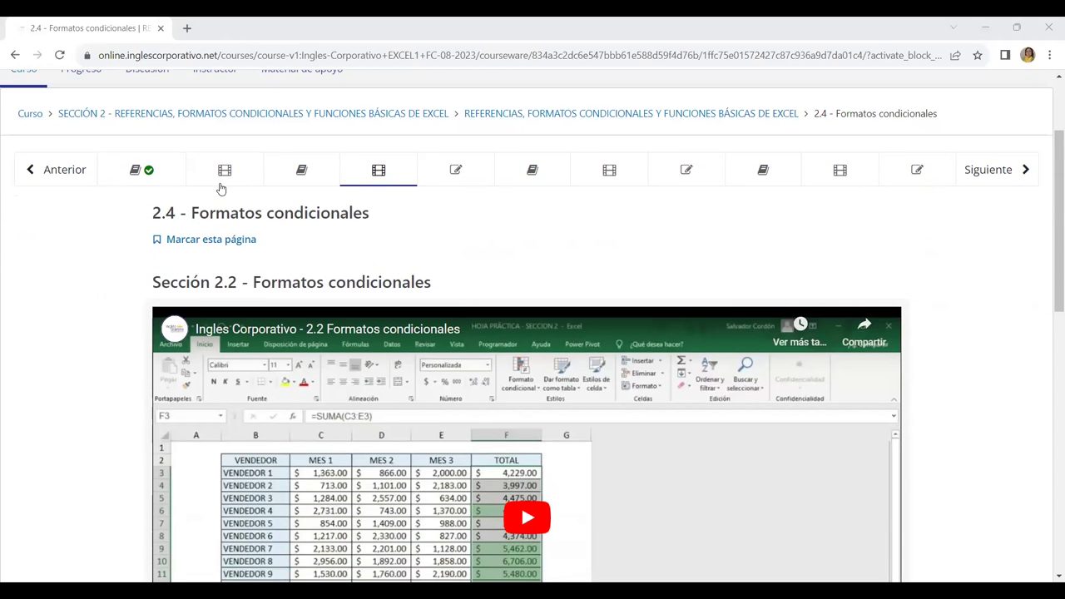
pyautogui.scroll(-1, 573, 271)
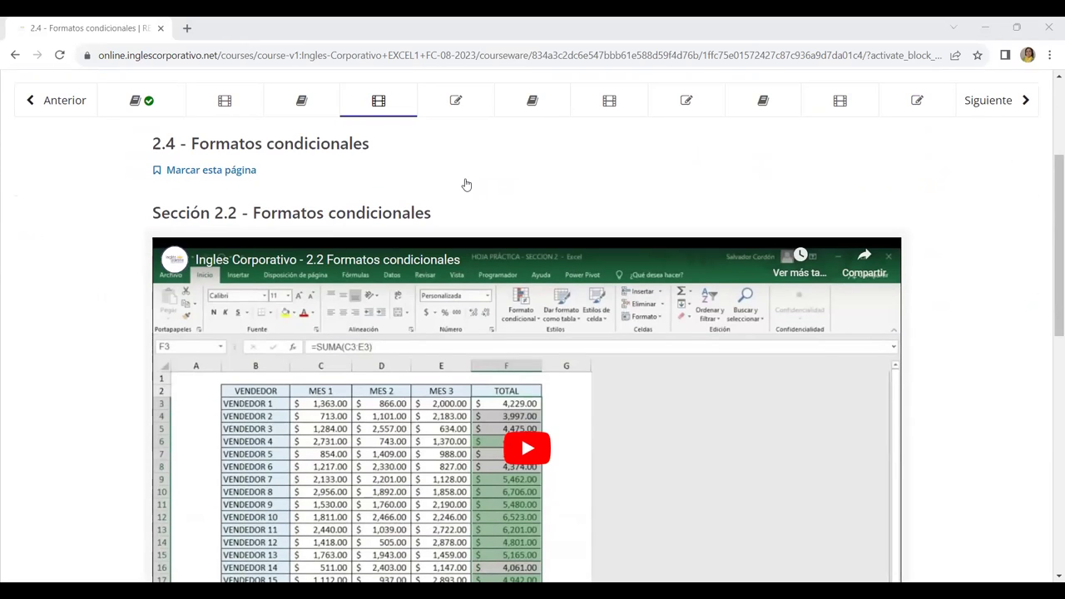
pyautogui.scroll(1, 466, 184)
pyautogui.click(467, 173)
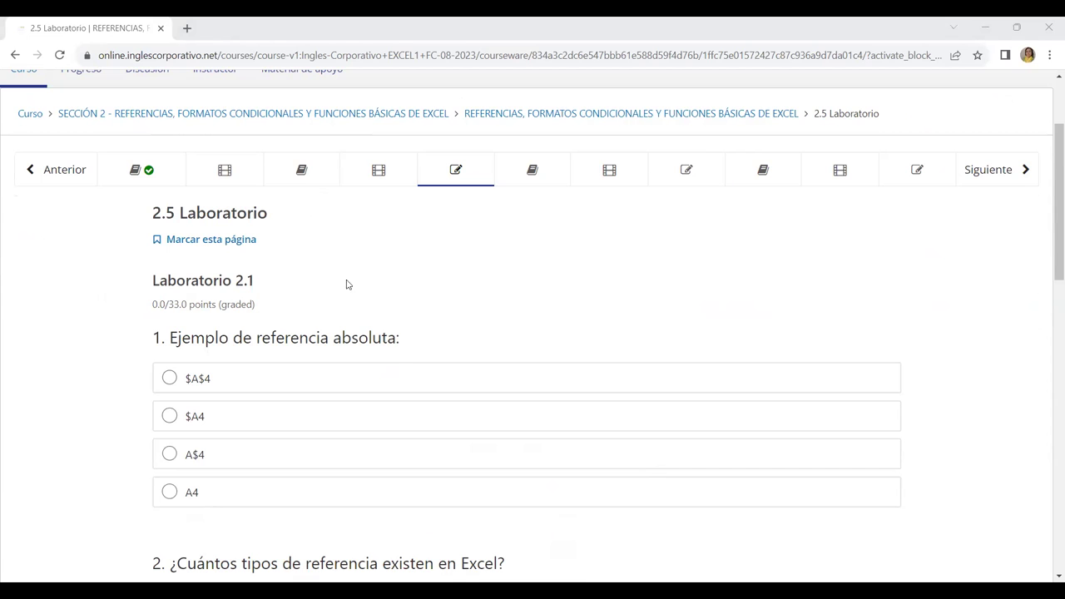
pyautogui.scroll(-3, 485, 303)
pyautogui.scroll(-5, 485, 303)
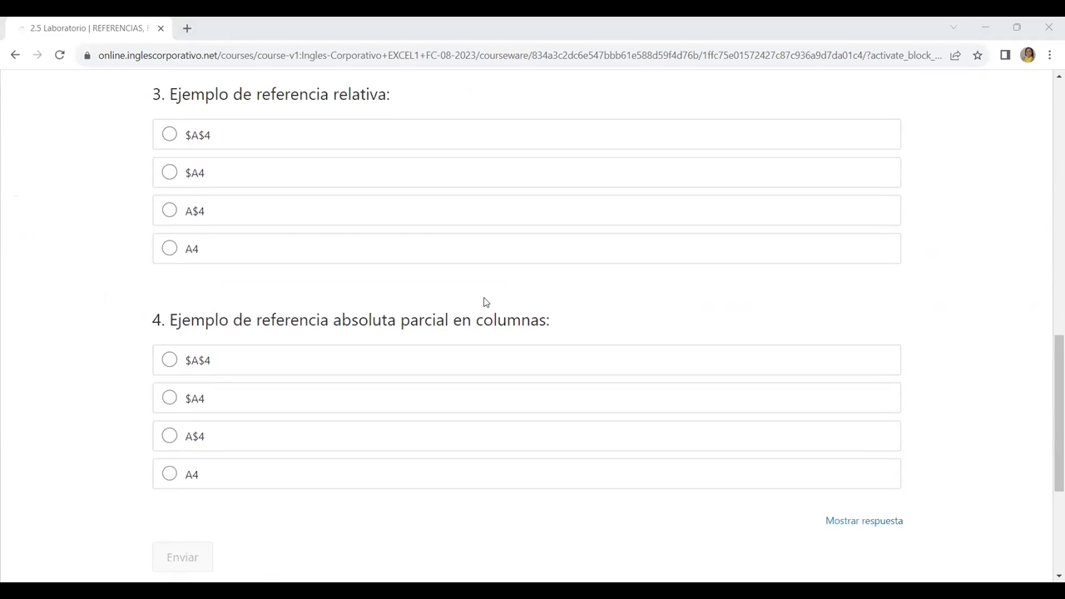
pyautogui.scroll(-3, 483, 302)
pyautogui.scroll(1, 483, 302)
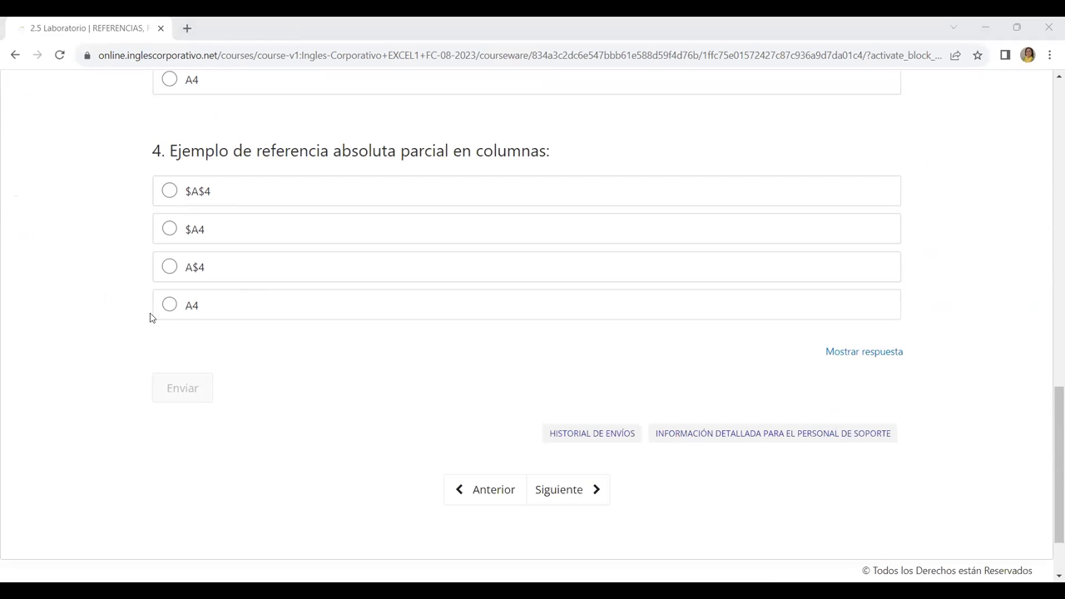
pyautogui.scroll(2, 799, 331)
pyautogui.scroll(5, 799, 333)
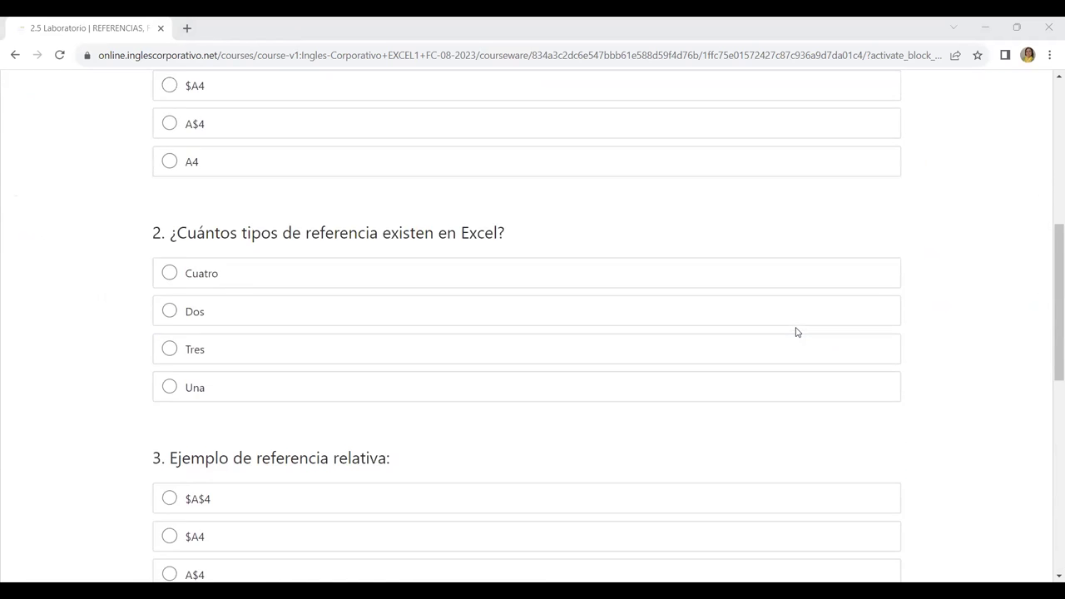
pyautogui.scroll(5, 799, 333)
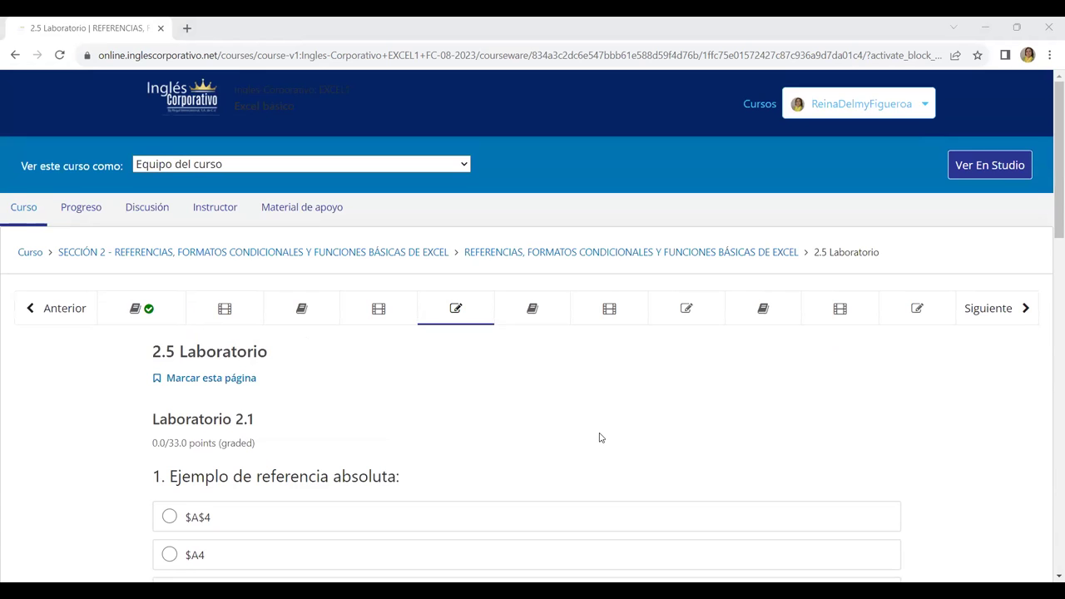
pyautogui.scroll(-3, 601, 429)
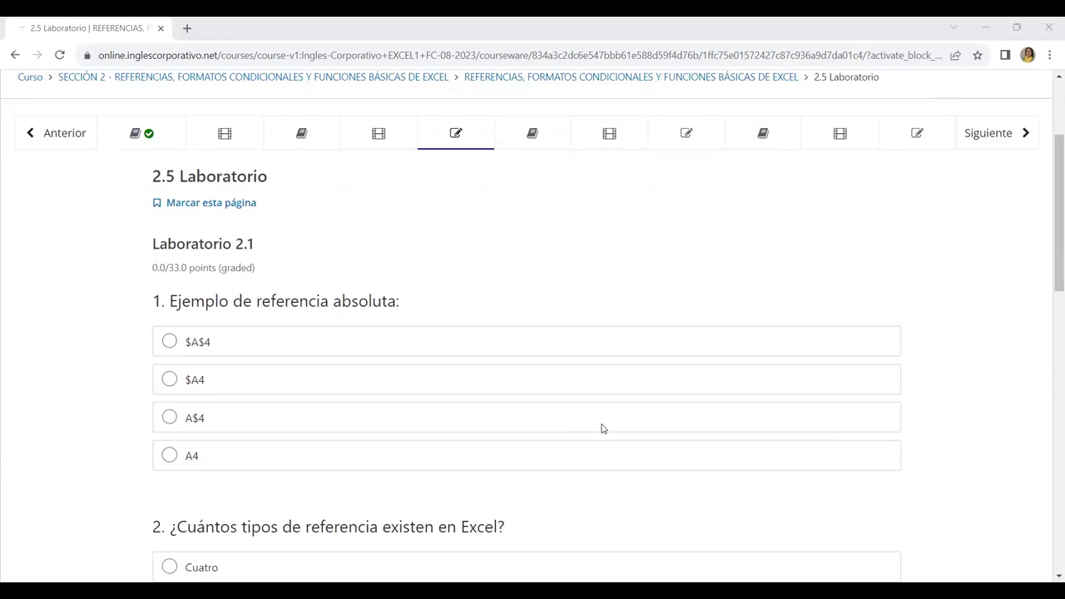